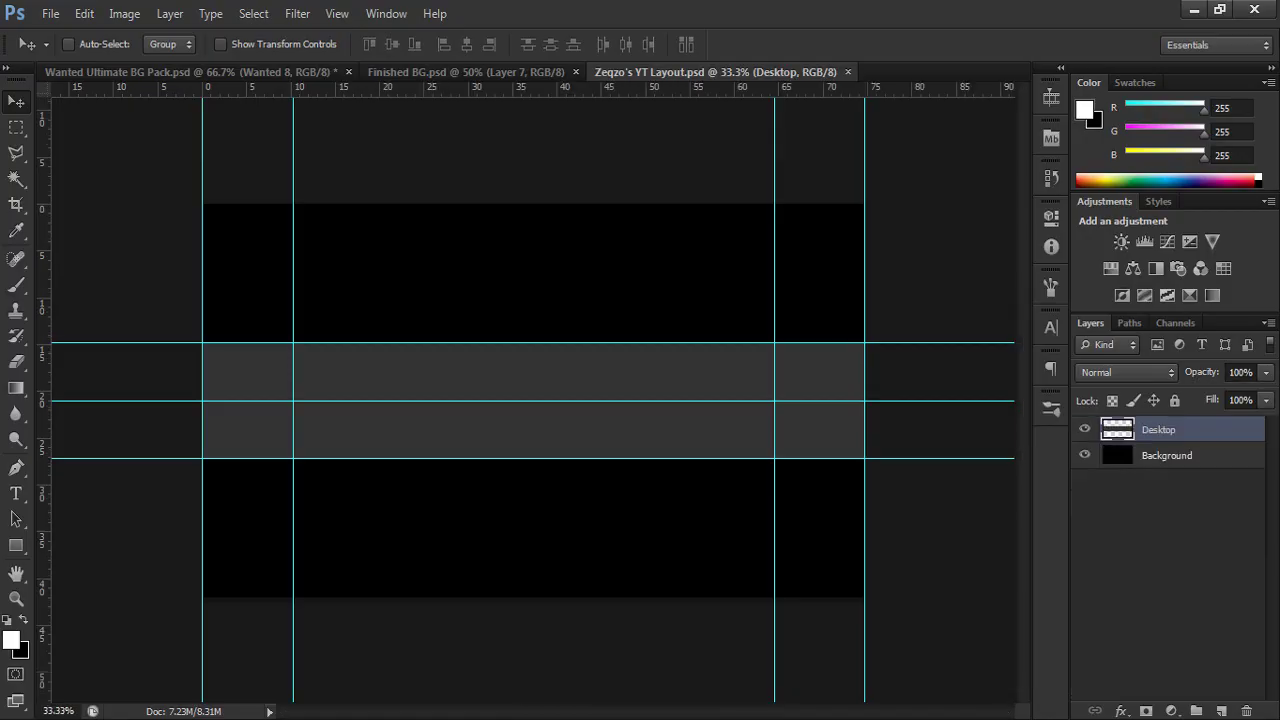
# - Hide the Wanted 8 texture and collapse the Textures group in the Wanted Ultimate BG Pack document, and return to the YT layout document
pyautogui.click(190, 72)
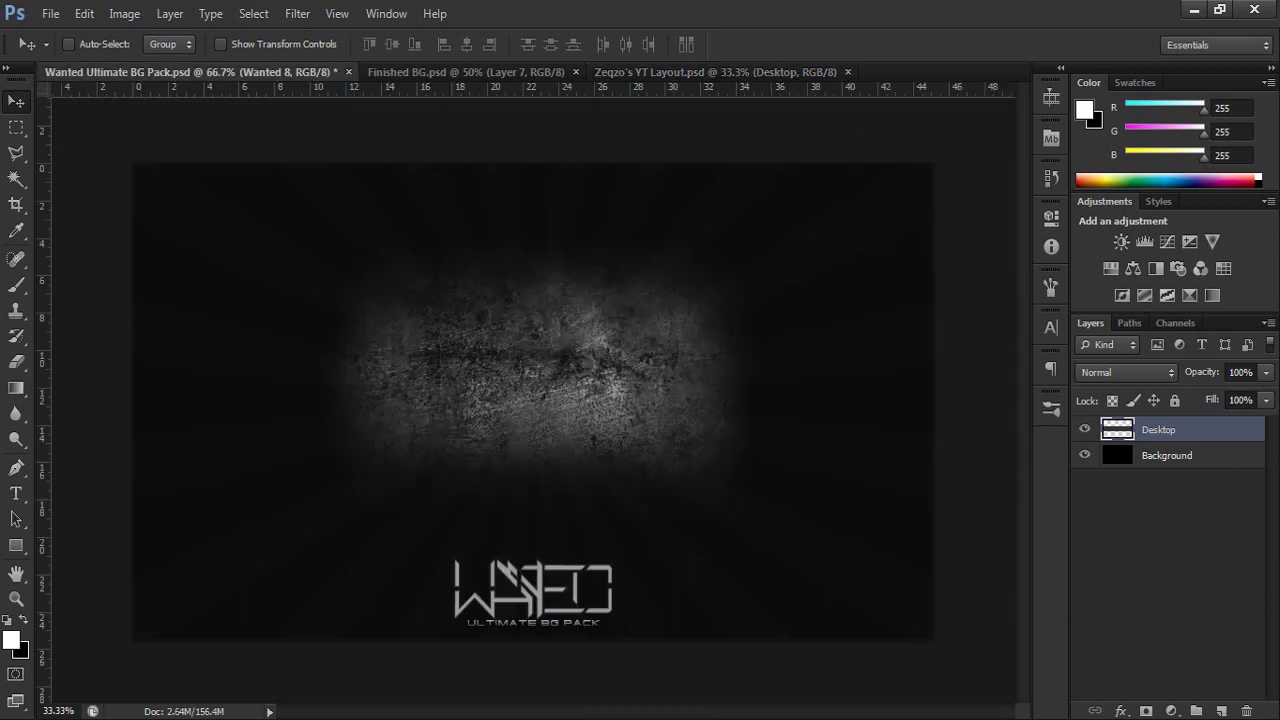
pyautogui.click(1085, 678)
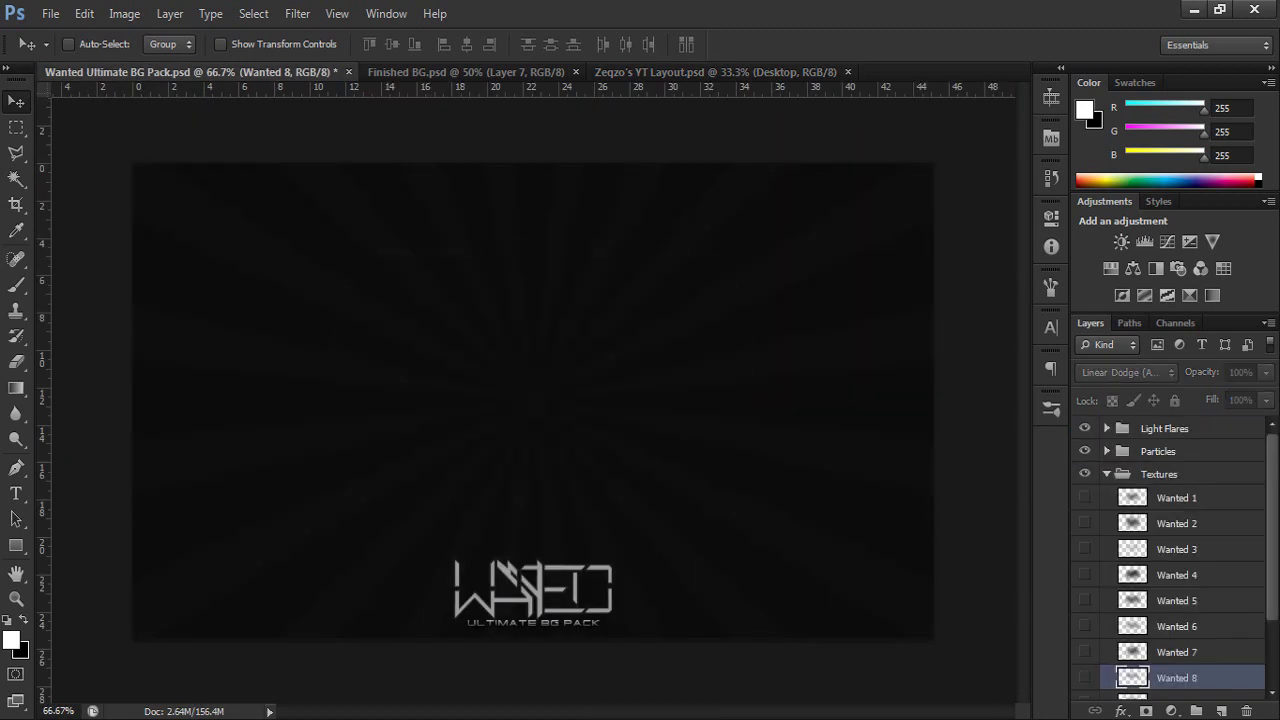
pyautogui.click(1107, 474)
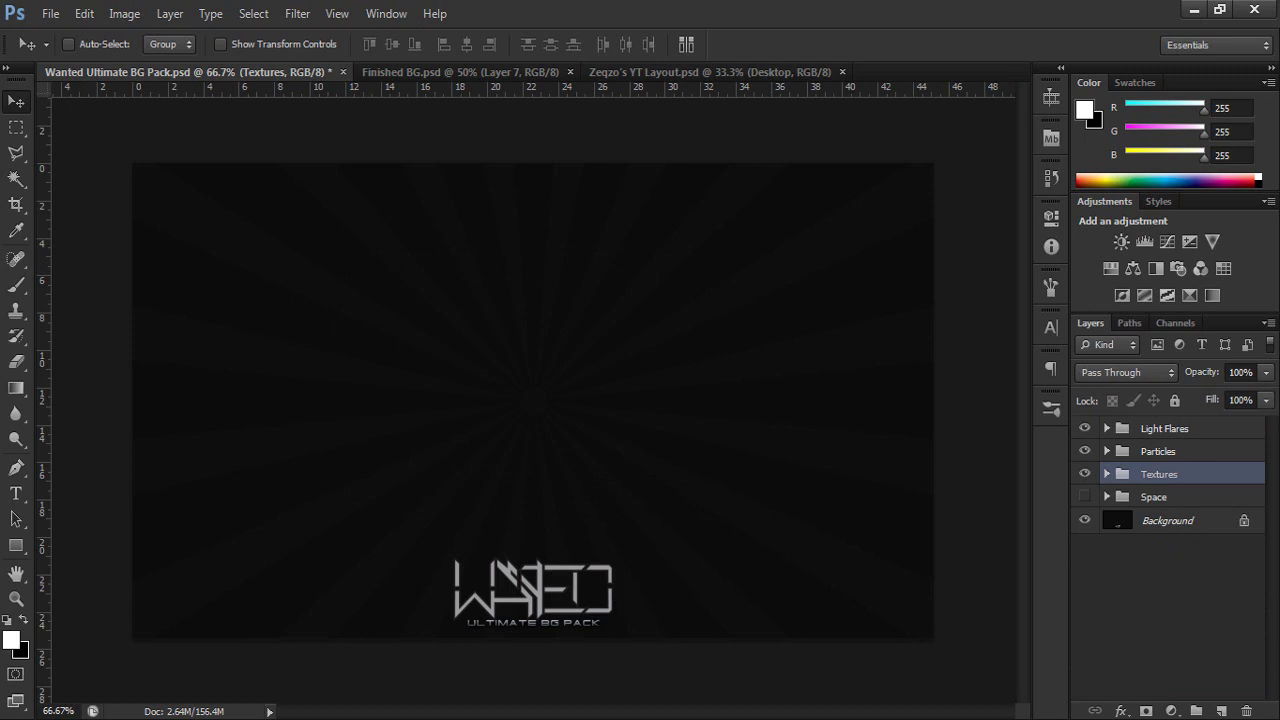
pyautogui.click(1160, 590)
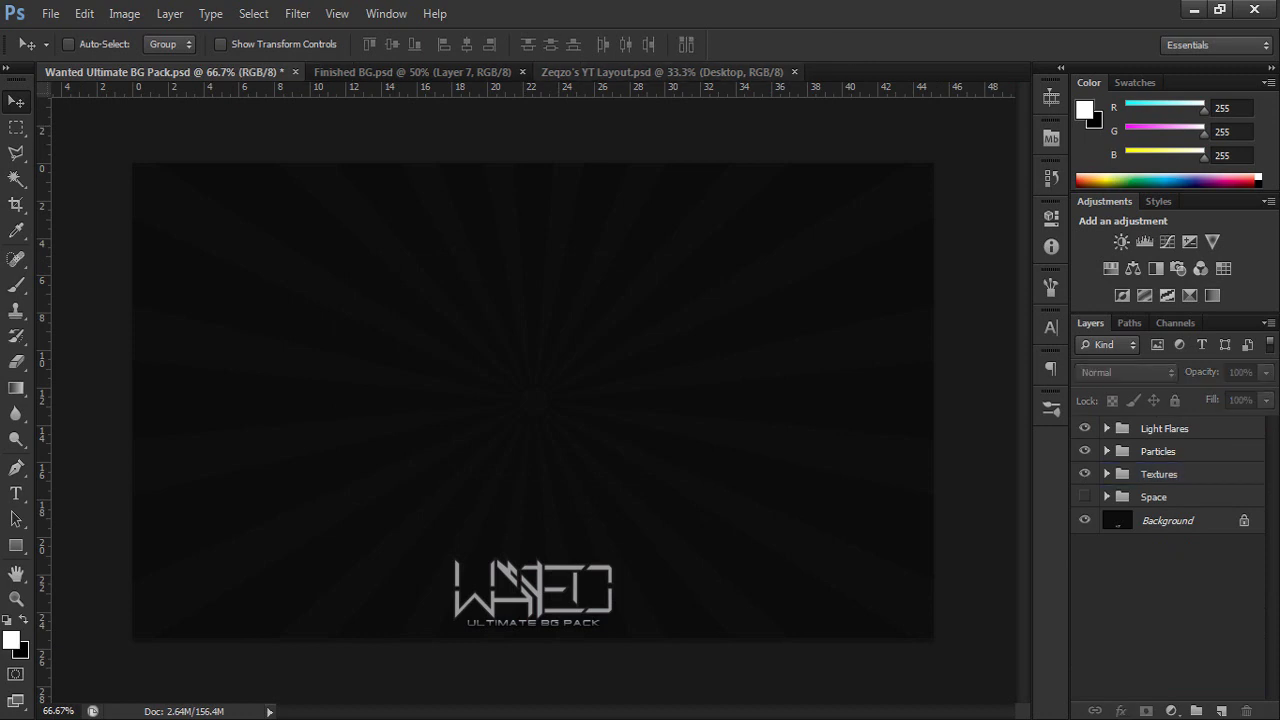
pyautogui.click(617, 72)
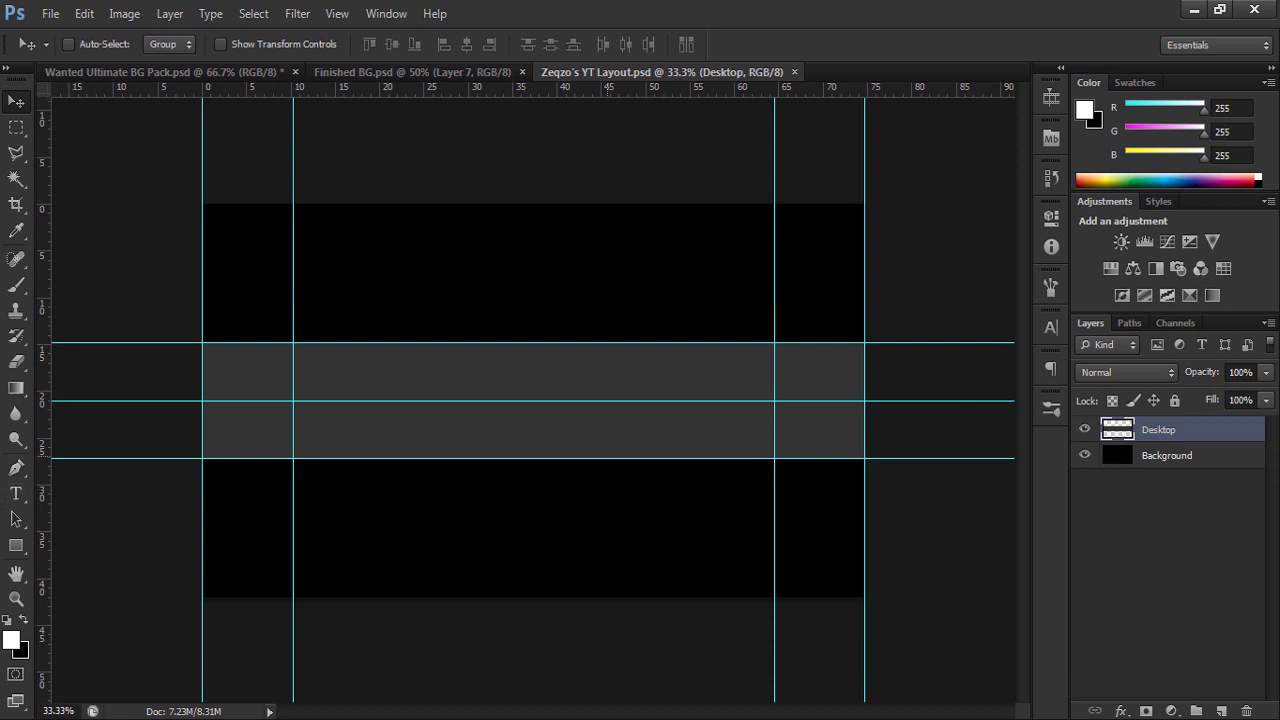
pyautogui.click(16, 231)
pyautogui.click(11, 640)
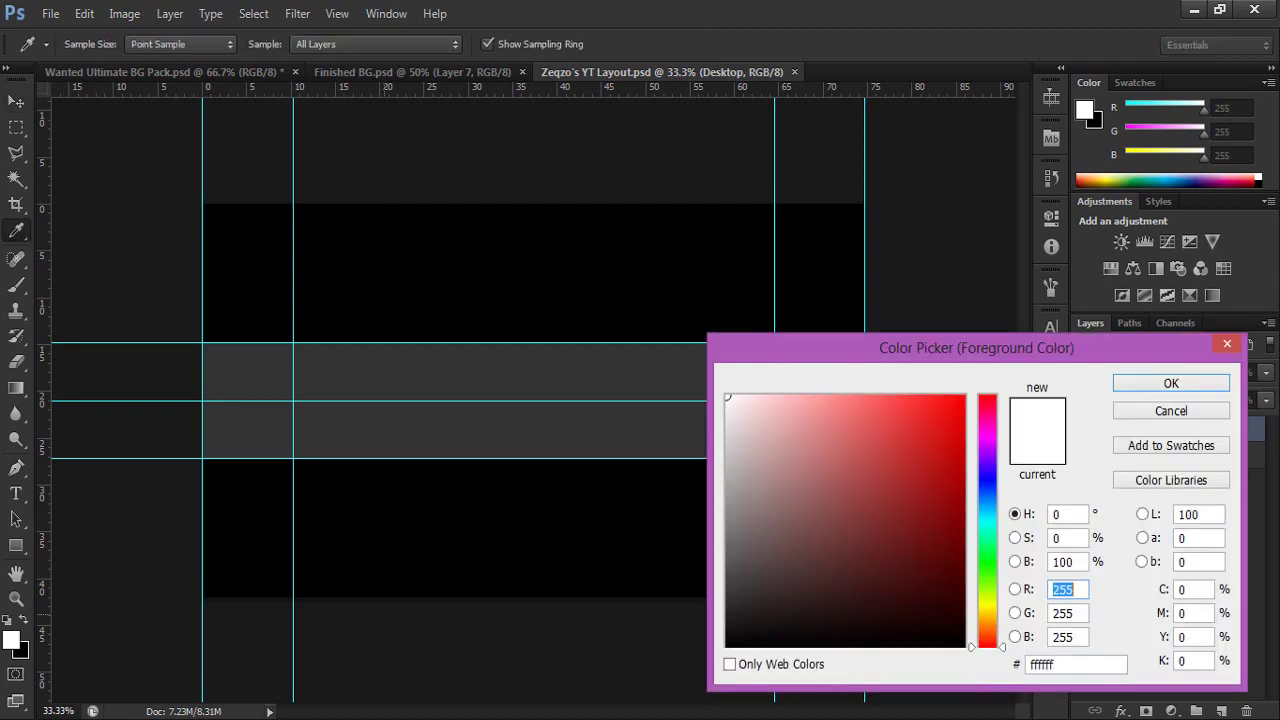
pyautogui.click(1171, 383)
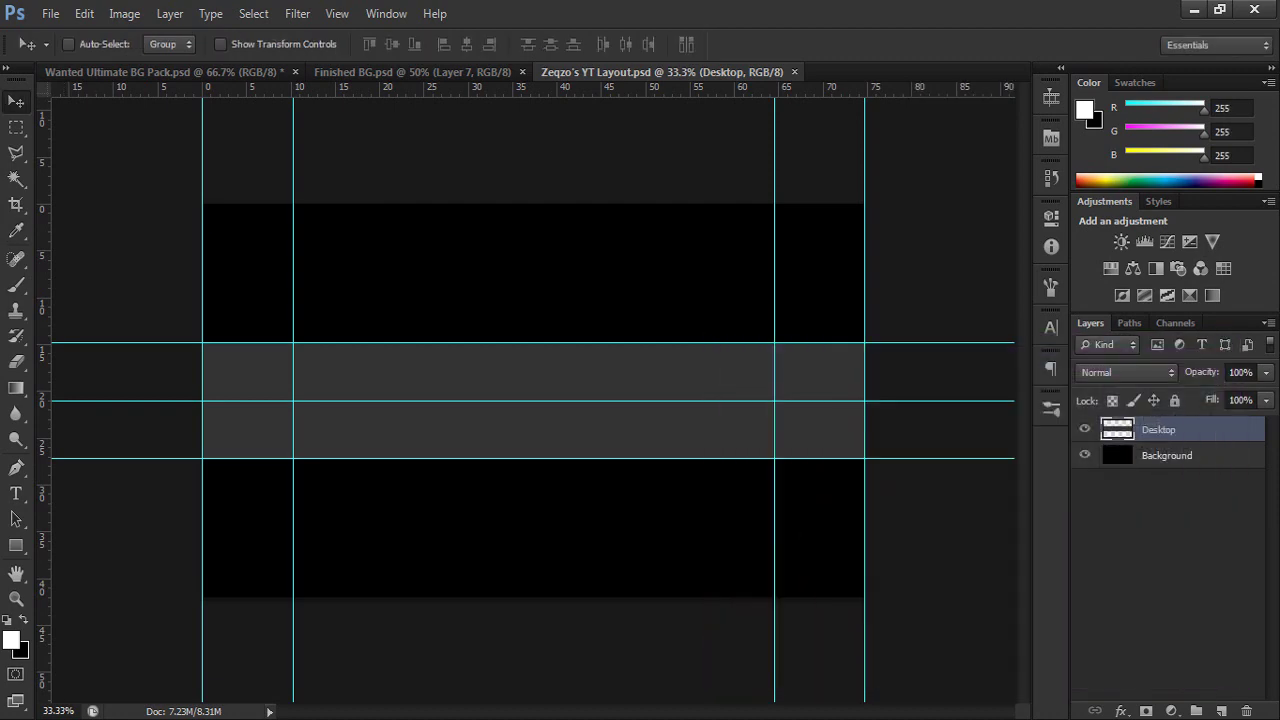
pyautogui.rightClick(1180, 429)
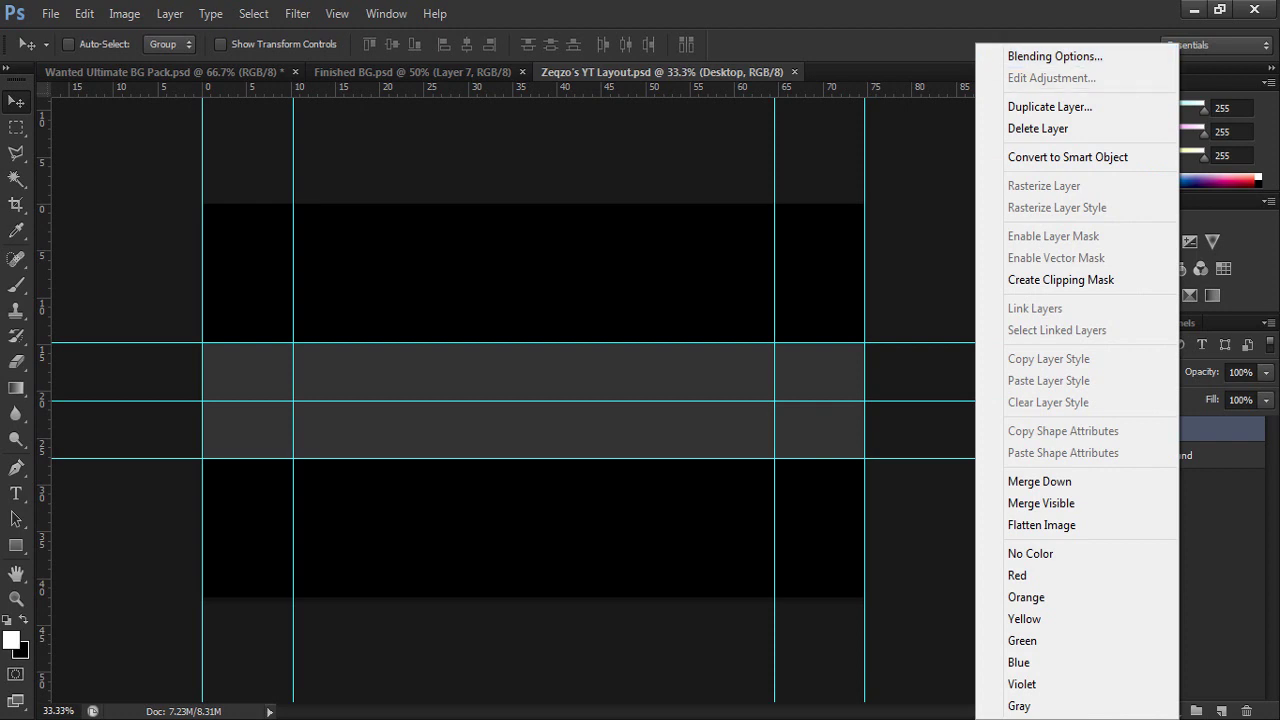
pyautogui.click(1055, 56)
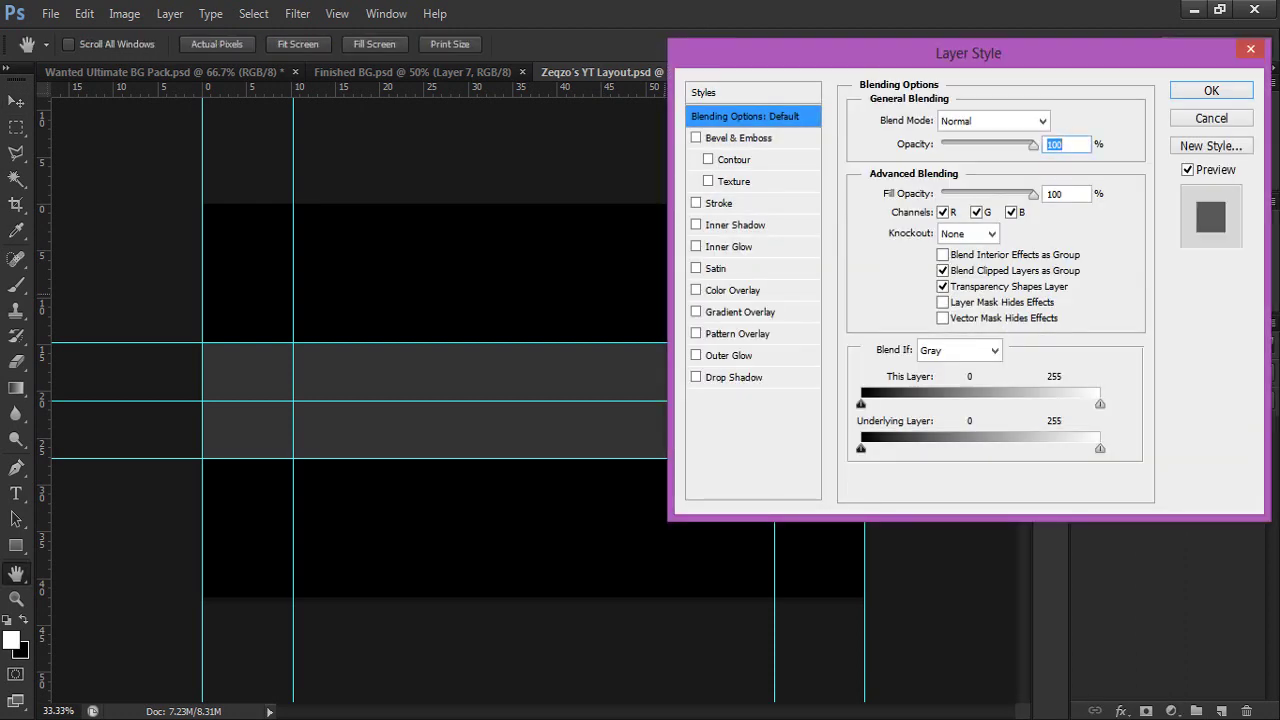
pyautogui.click(696, 312)
pyautogui.click(740, 312)
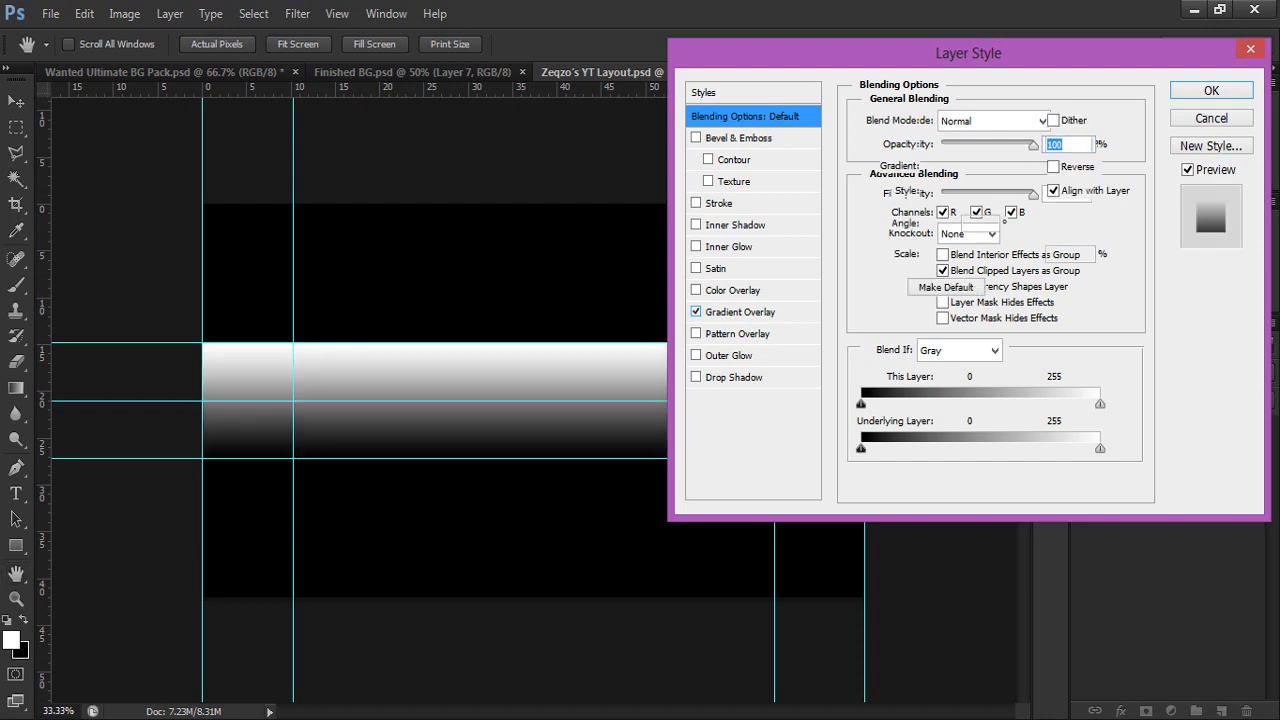
pyautogui.click(1211, 118)
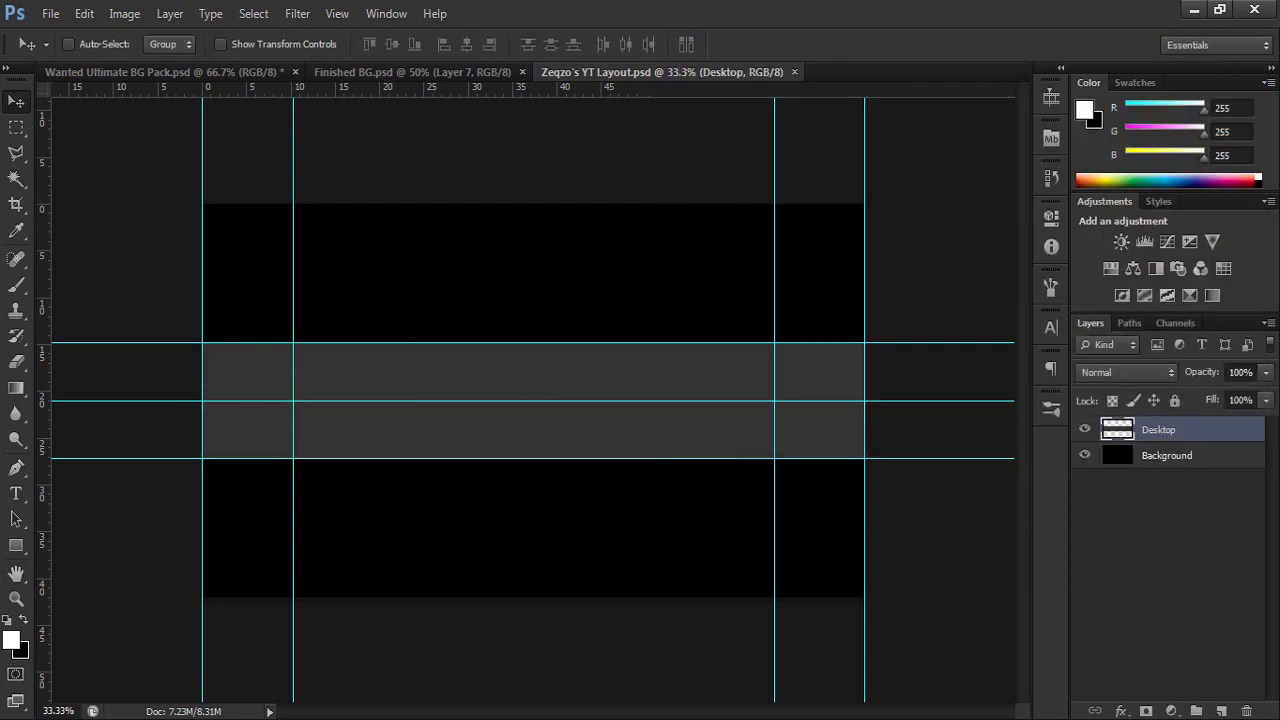
# - Add a linear Gradient Overlay effect to the Desktop layer through its blending options
pyautogui.rightClick(1166, 430)
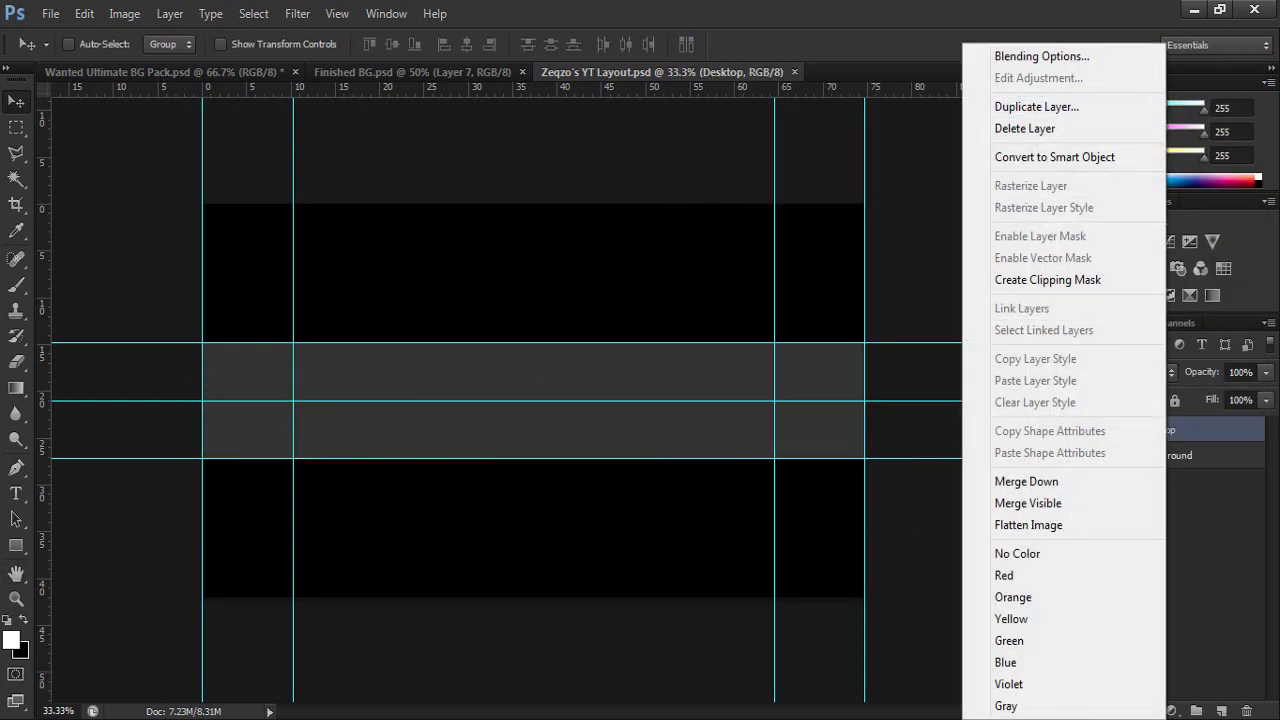
pyautogui.click(1041, 56)
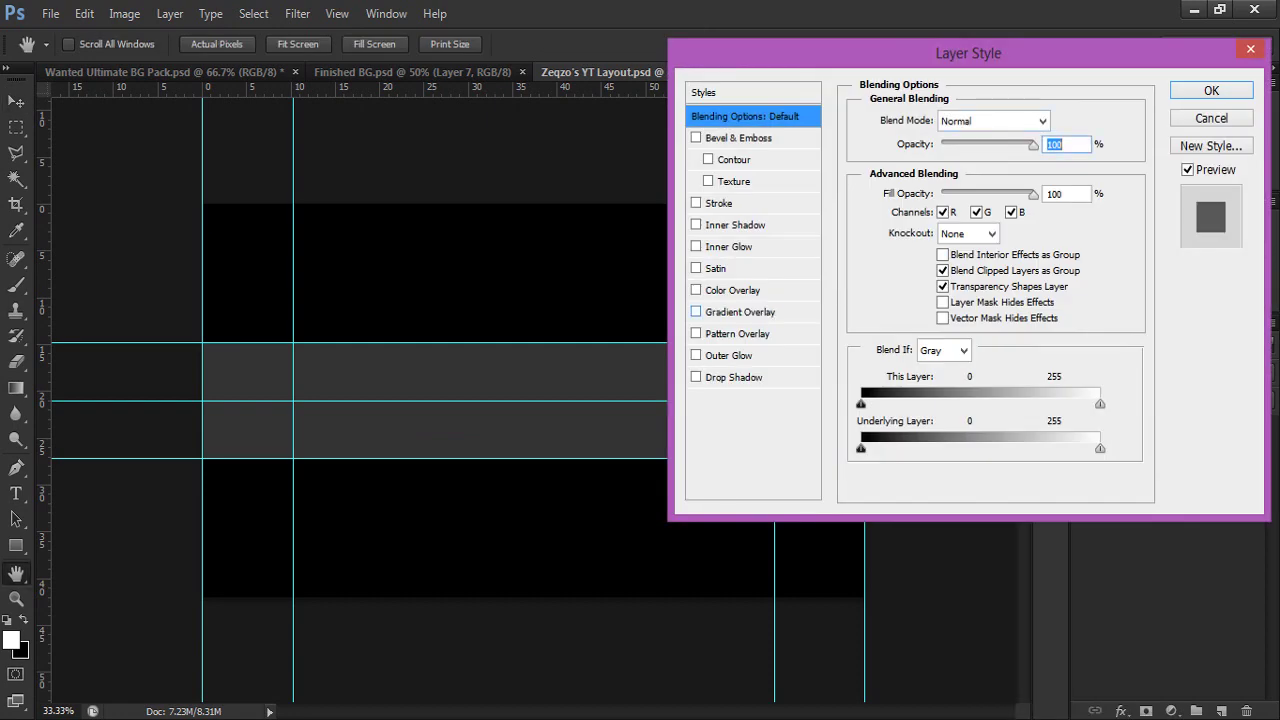
pyautogui.click(696, 311)
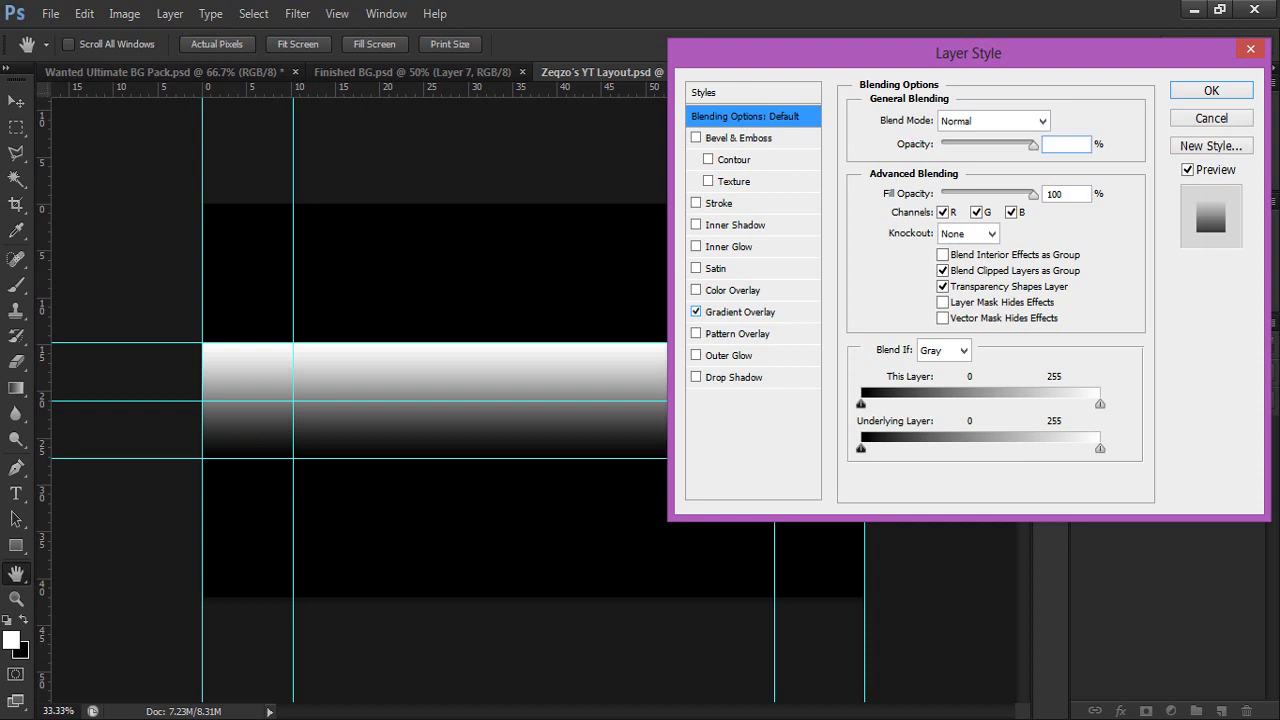
pyautogui.click(740, 311)
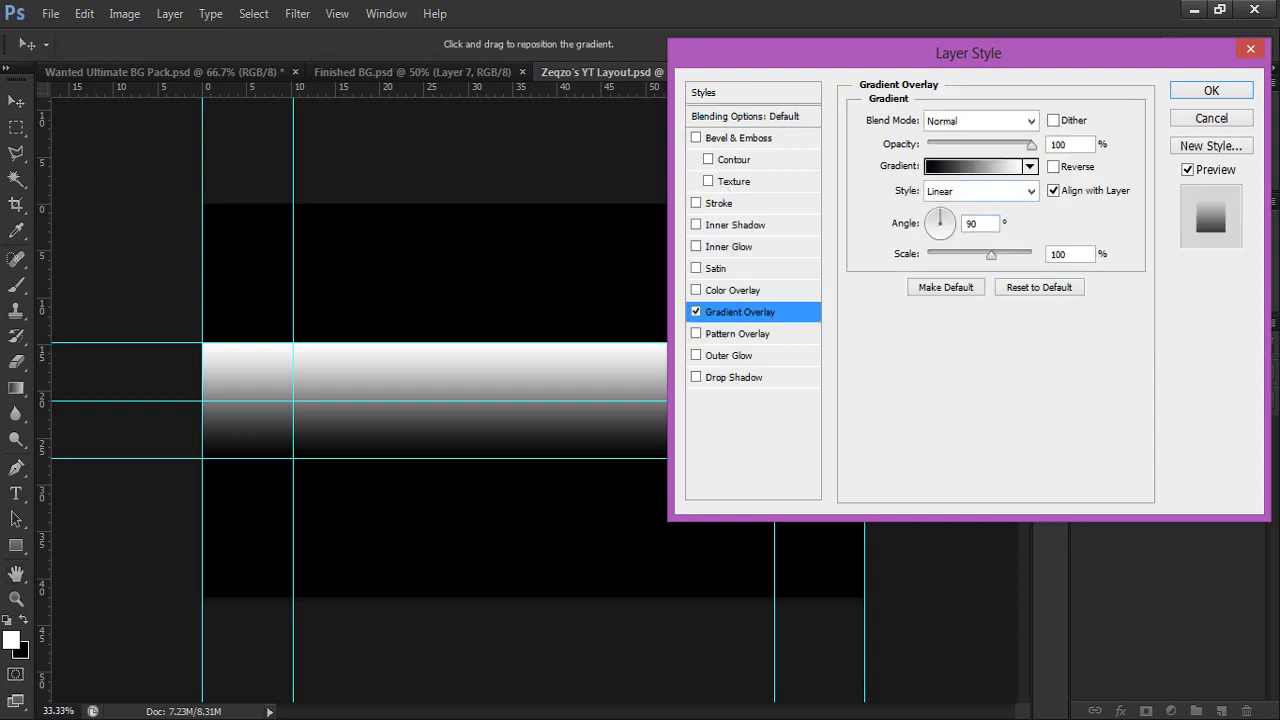
# - Set the starting colour stop of the overlay's gradient to light blue #00c6ff
pyautogui.click(975, 166)
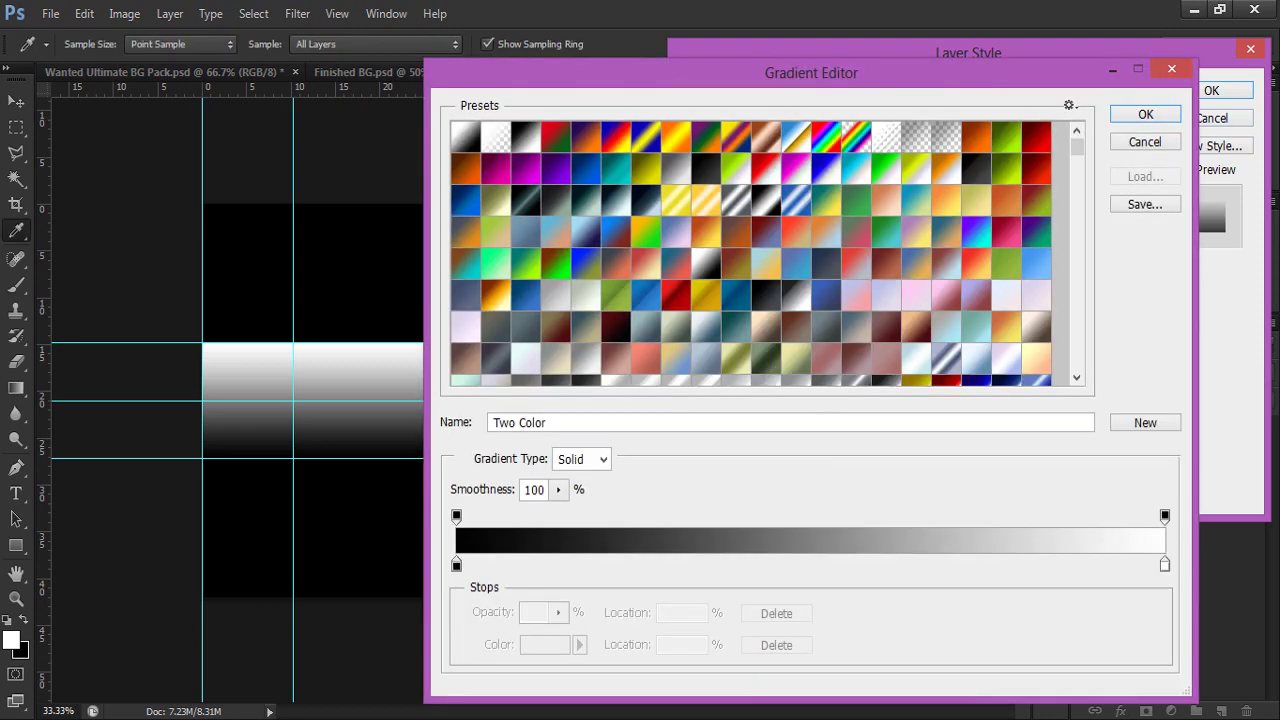
pyautogui.click(1145, 114)
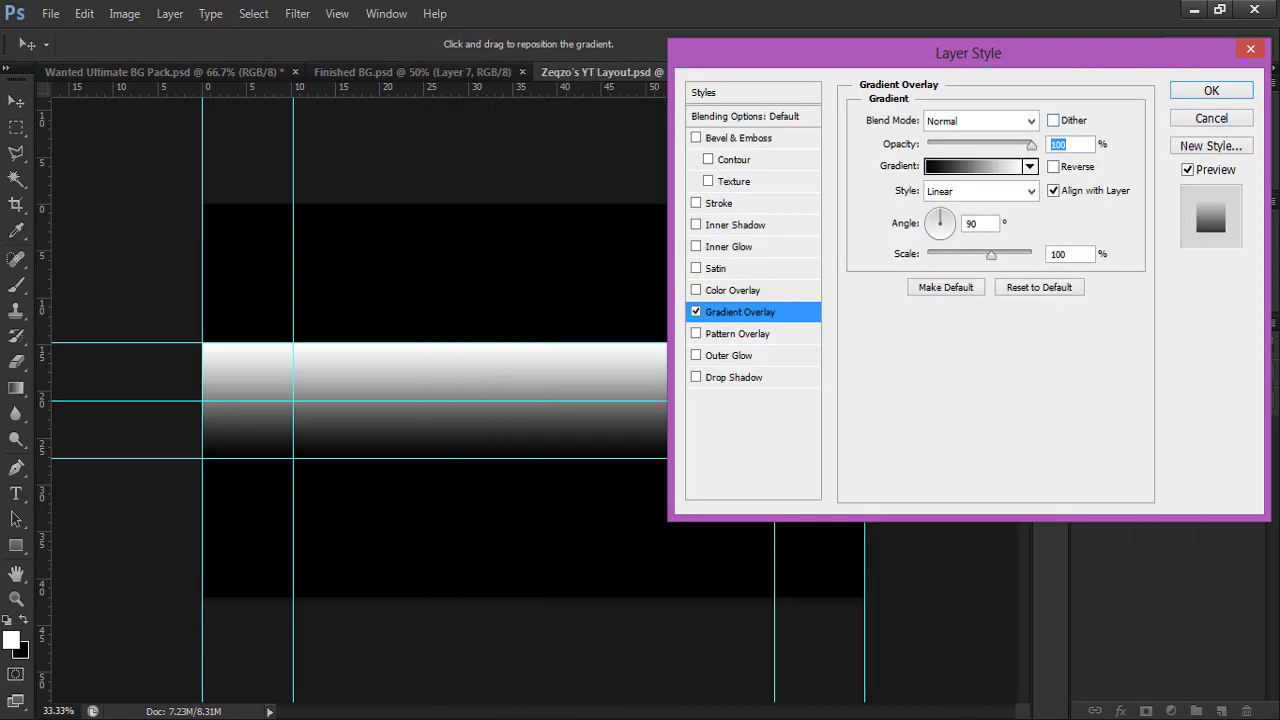
pyautogui.click(975, 166)
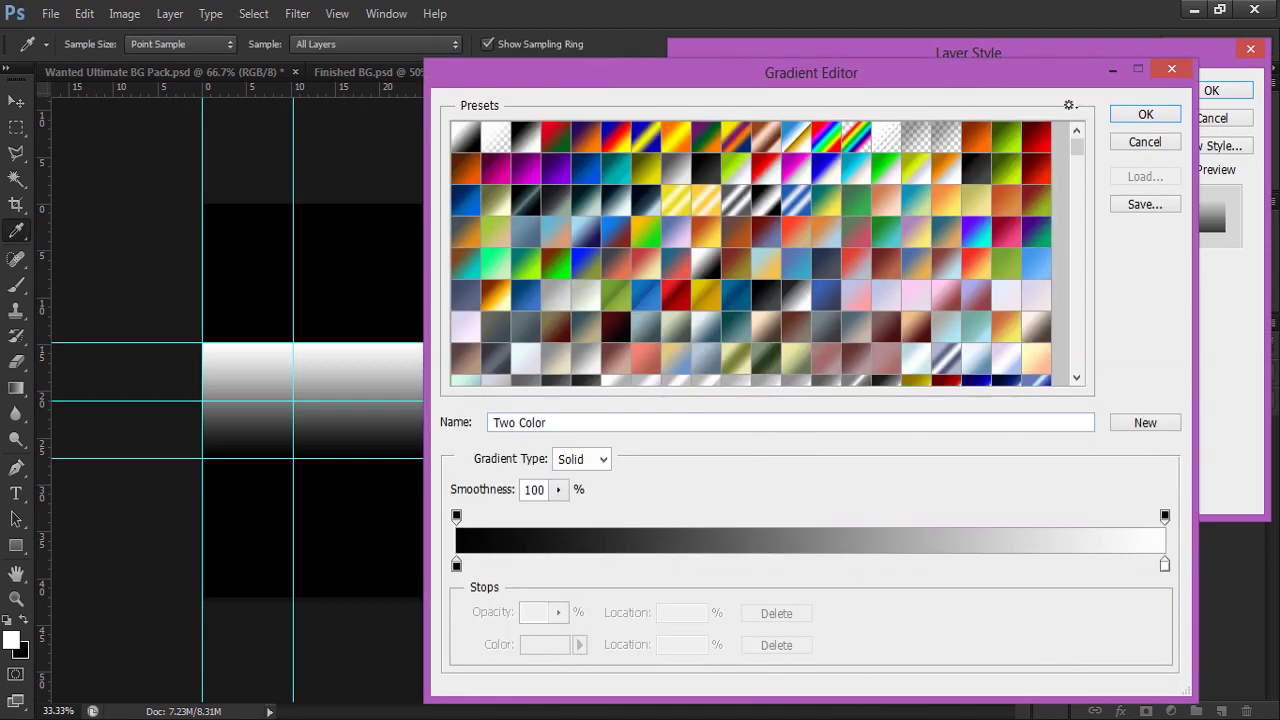
pyautogui.doubleClick(456, 566)
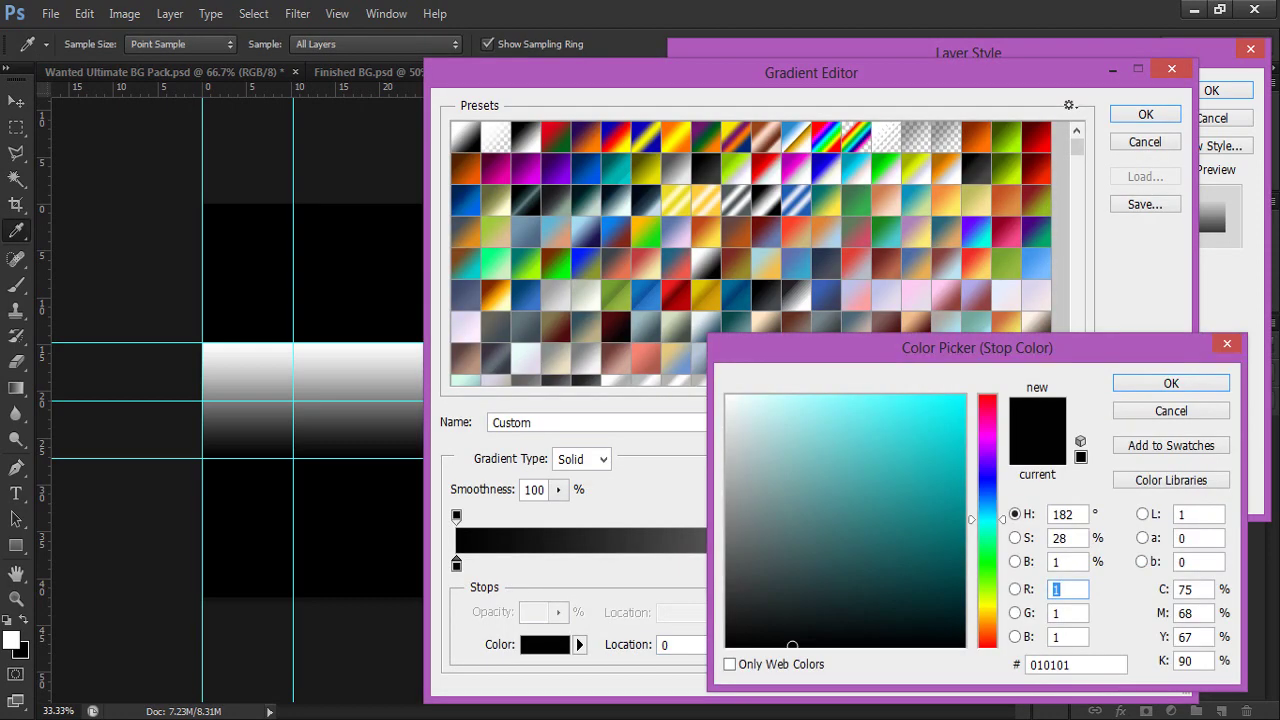
pyautogui.moveTo(905, 450); pyautogui.dragTo(966, 394)
pyautogui.moveTo(843, 489)
pyautogui.mouseDown()
pyautogui.moveTo(834, 498)
pyautogui.moveTo(963, 484)
pyautogui.moveTo(988, 512)
pyautogui.mouseUp()
pyautogui.click(988, 508)
pyautogui.moveTo(960, 408); pyautogui.dragTo(965, 395)
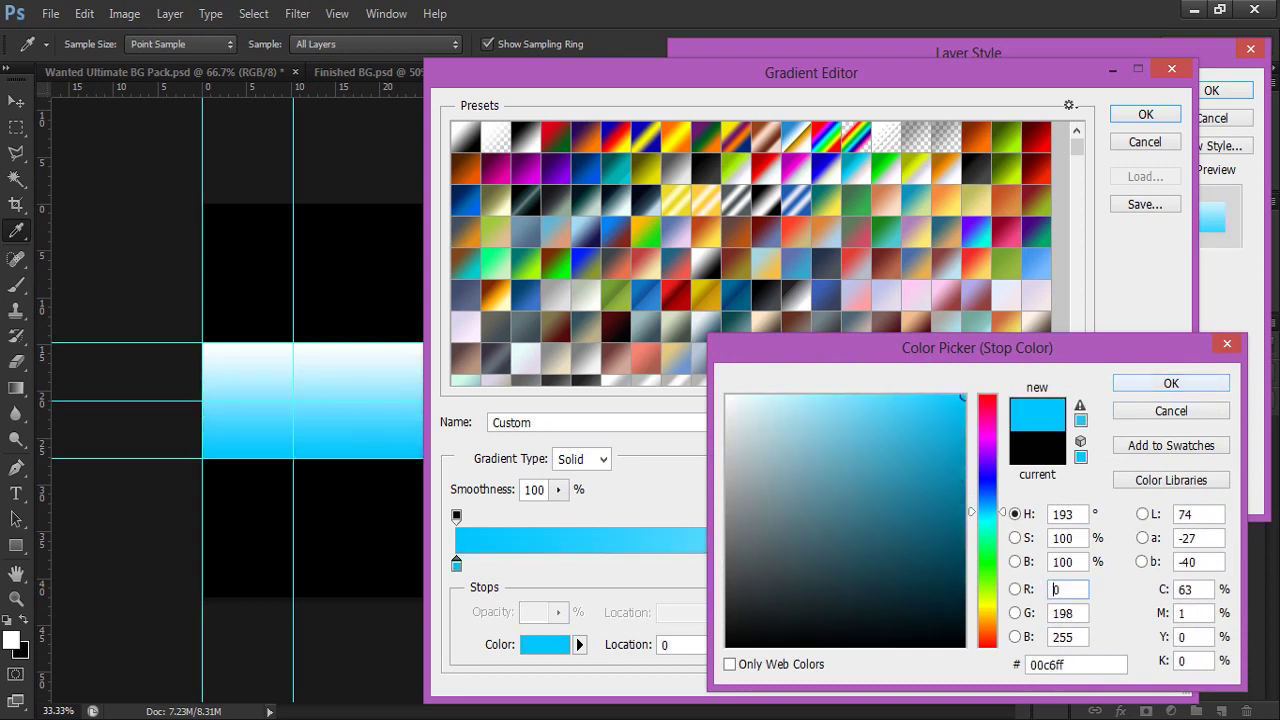
pyautogui.press('Return')
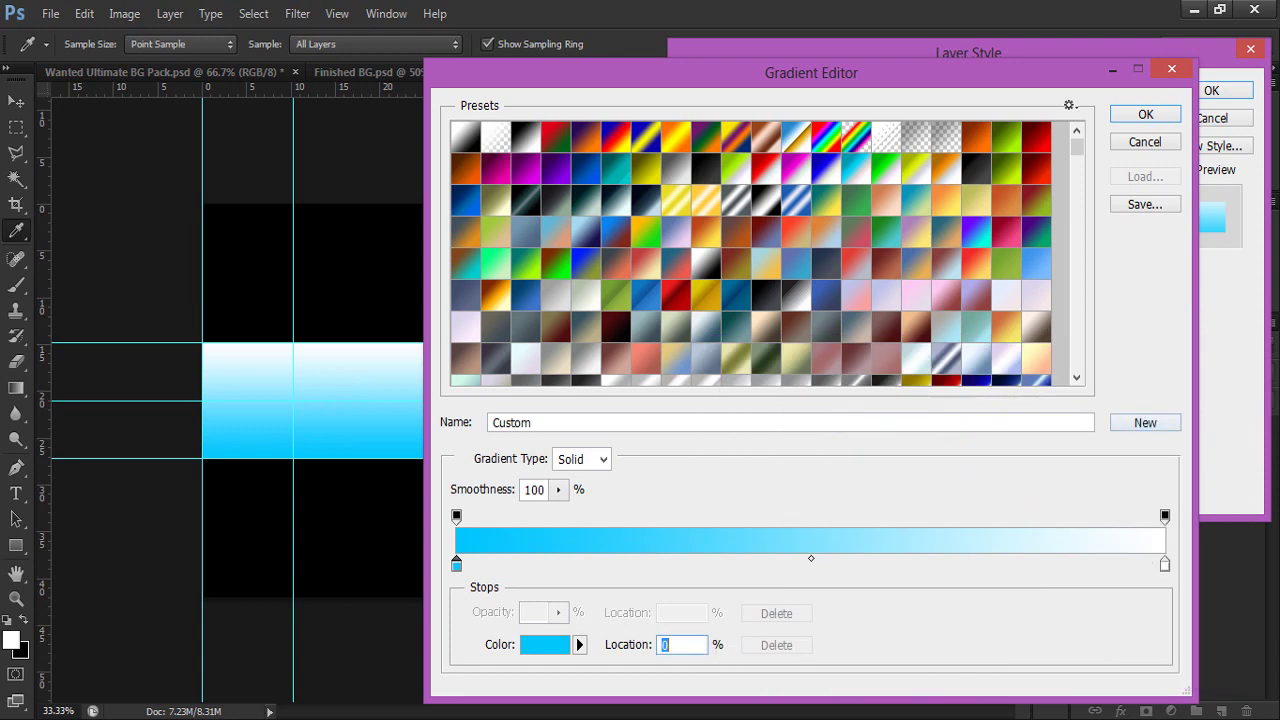
# - Set the gradient's ending colour stop to the darker blue #009cff, accept the gradient and reverse its direction
pyautogui.doubleClick(1165, 565)
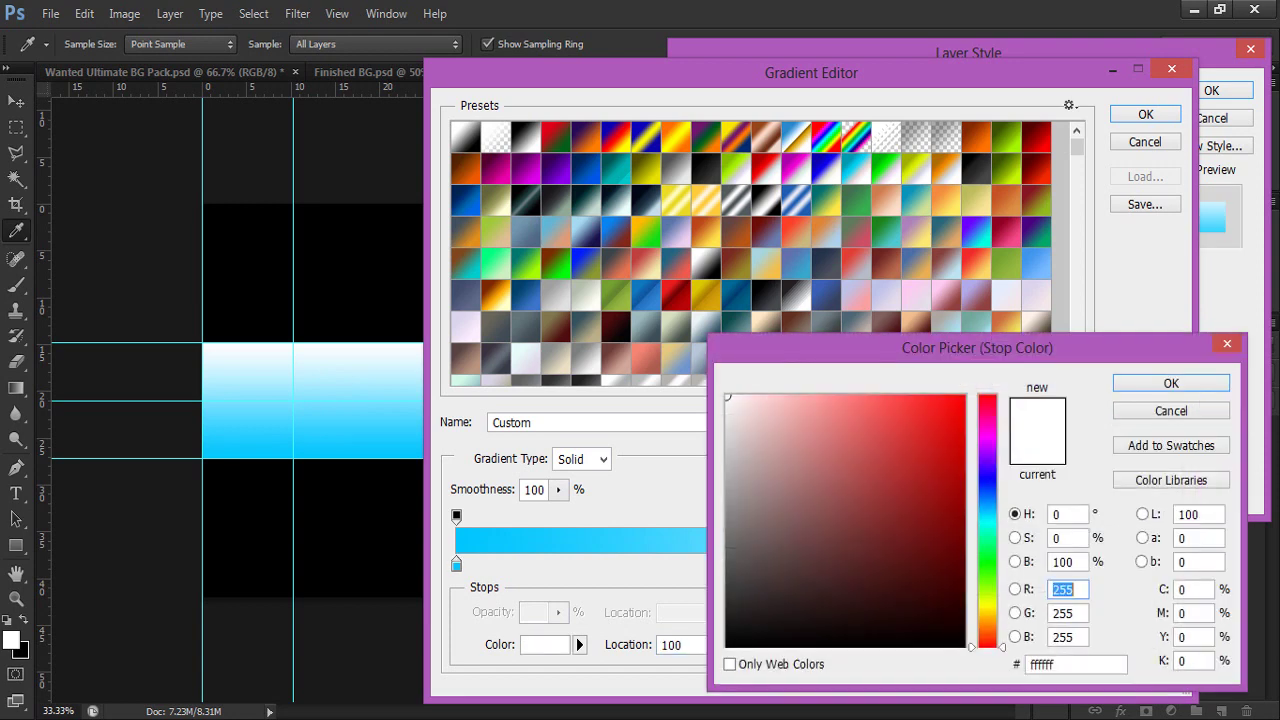
pyautogui.moveTo(988, 487); pyautogui.dragTo(988, 505)
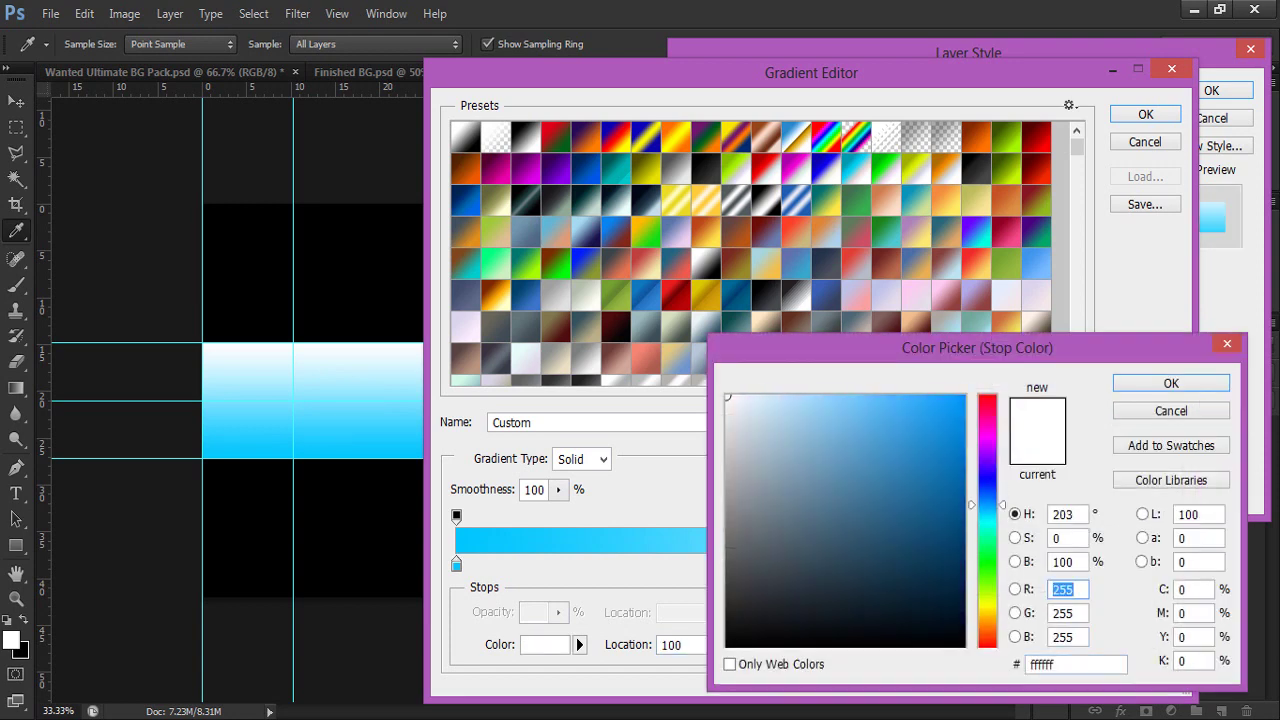
pyautogui.moveTo(878, 470); pyautogui.dragTo(965, 396)
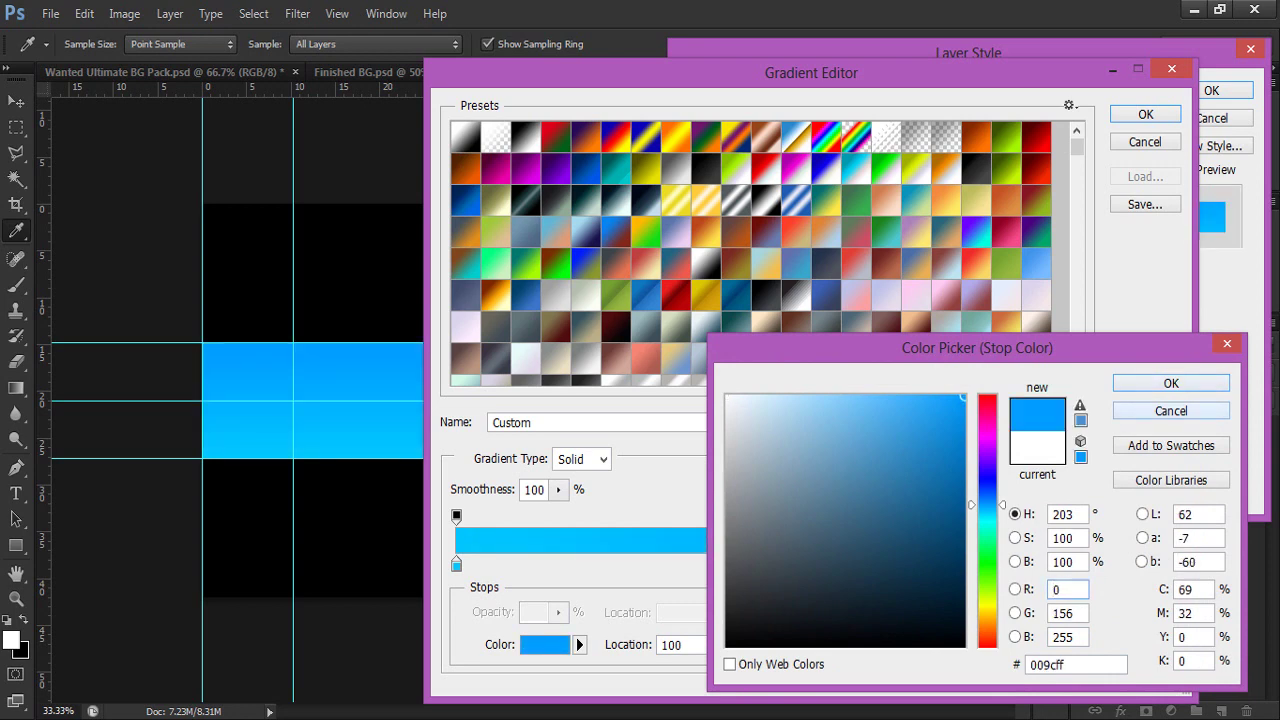
pyautogui.press('Return')
pyautogui.press('Return')
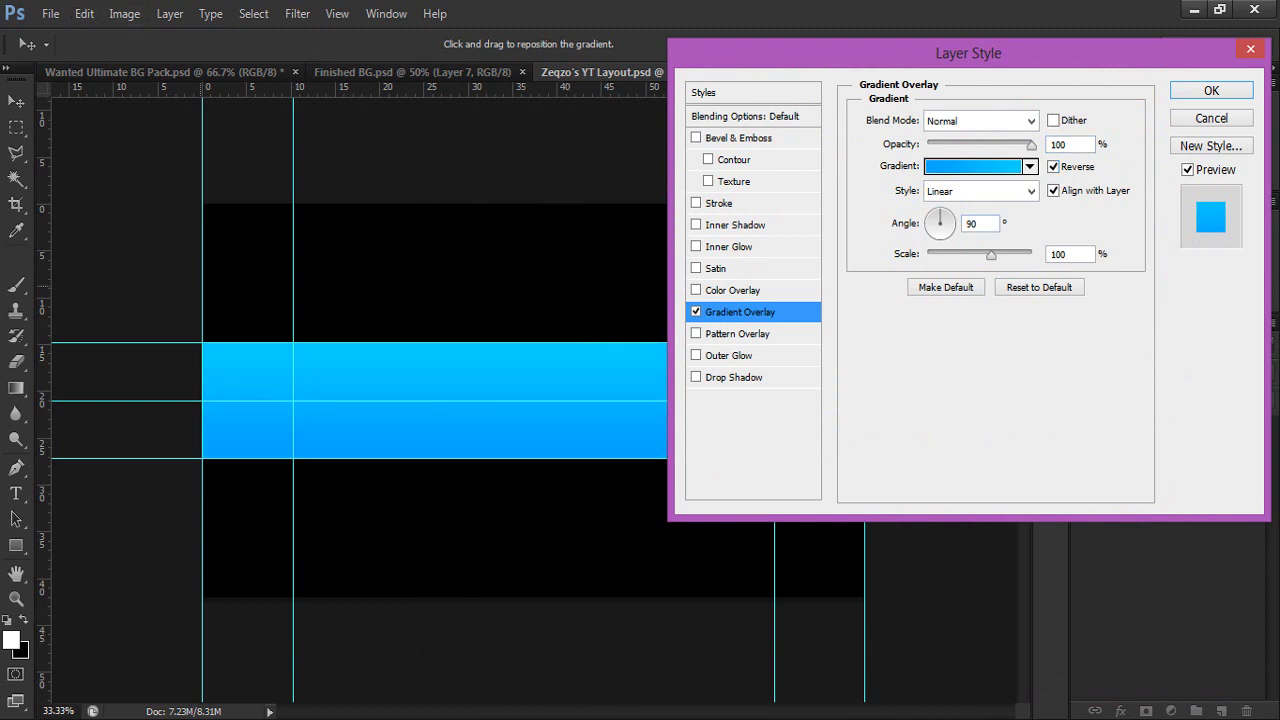
# - Set the gradient overlay's scale to 100%, apply the layer style and collapse the Desktop layer's effects list
pyautogui.click(1032, 146)
pyautogui.moveTo(991, 255); pyautogui.dragTo(1032, 255)
pyautogui.write('100')
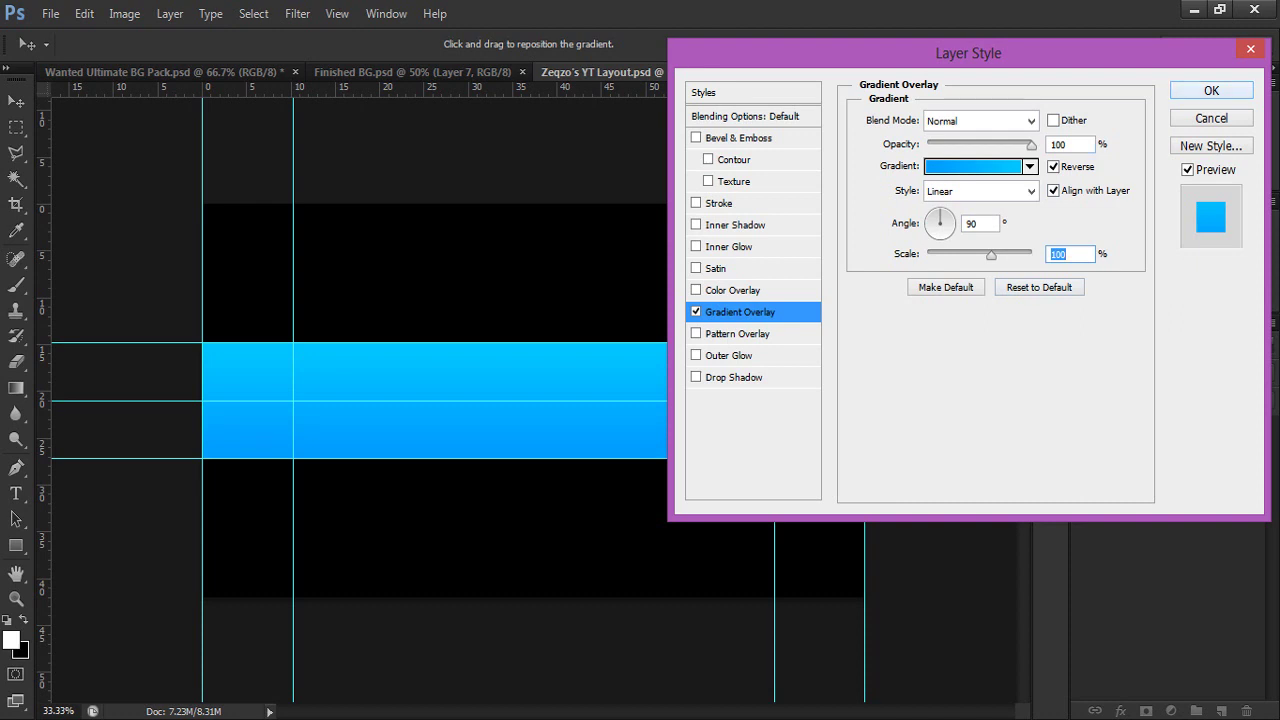
pyautogui.press('Return')
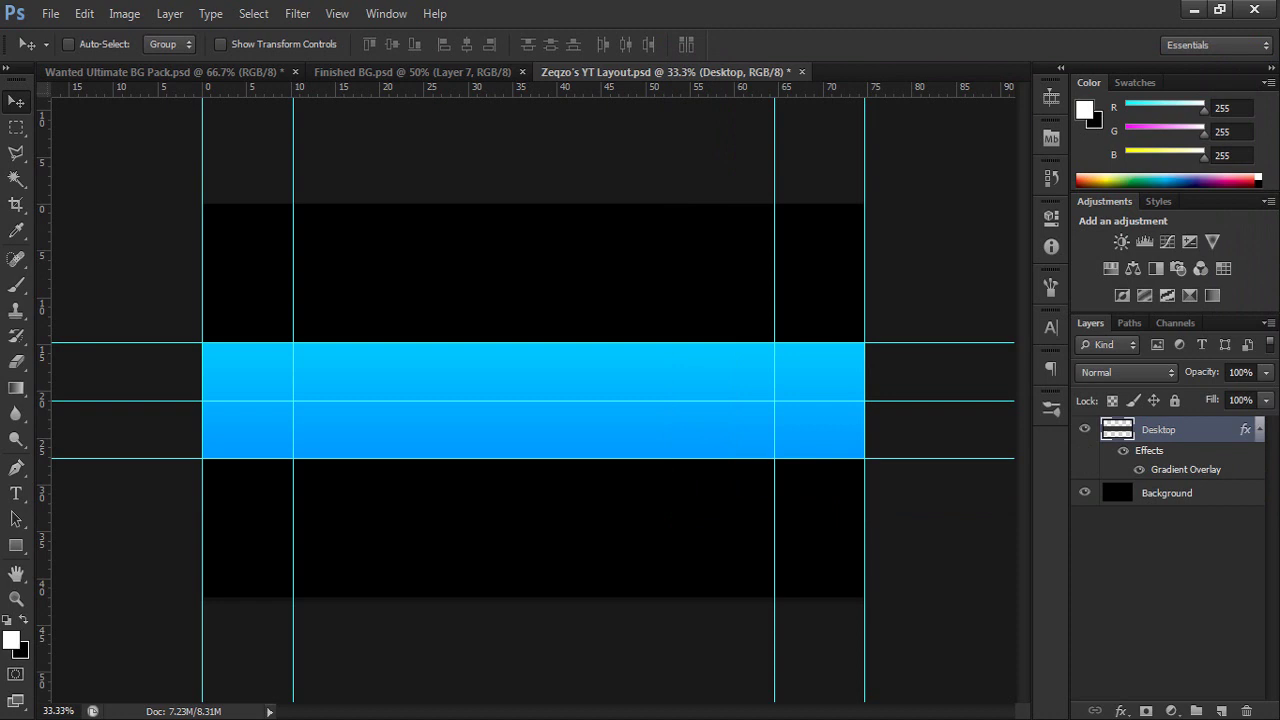
pyautogui.click(1260, 430)
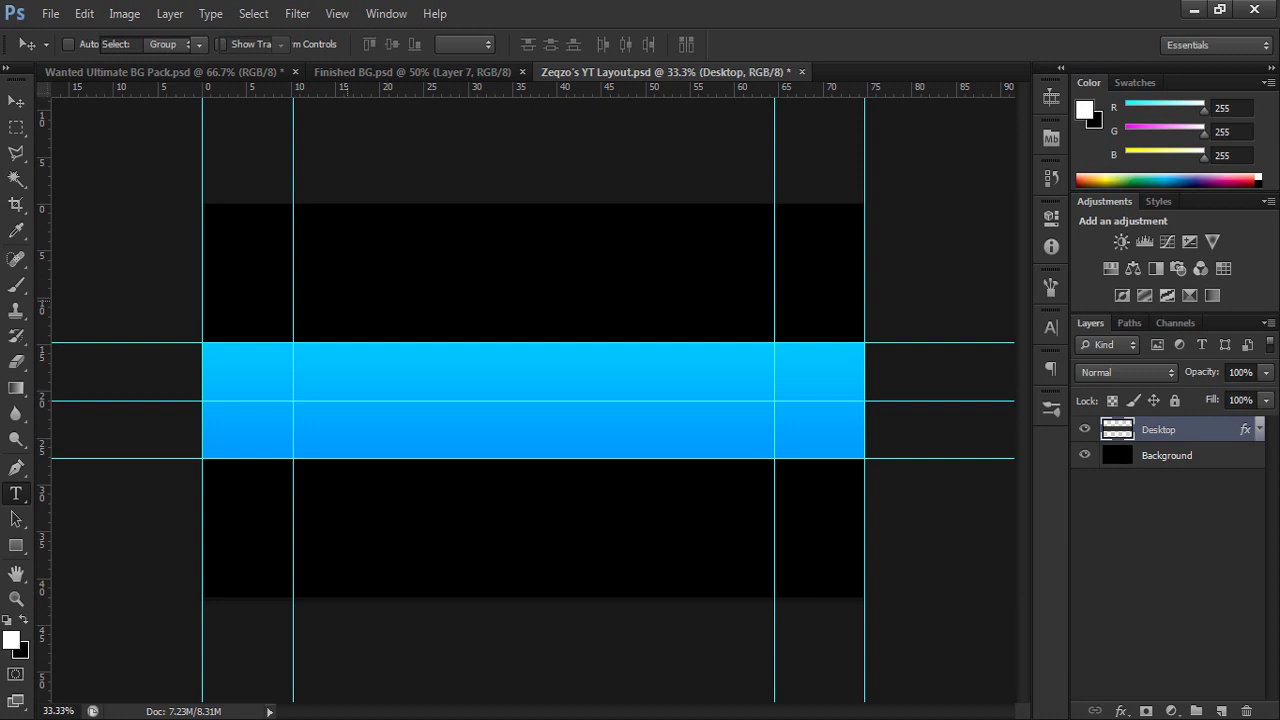
# - Add the black text "Zeqzo" in Bebas Neue at 100 pt near the left guide in the upper half of the blue band
pyautogui.click(335, 300)
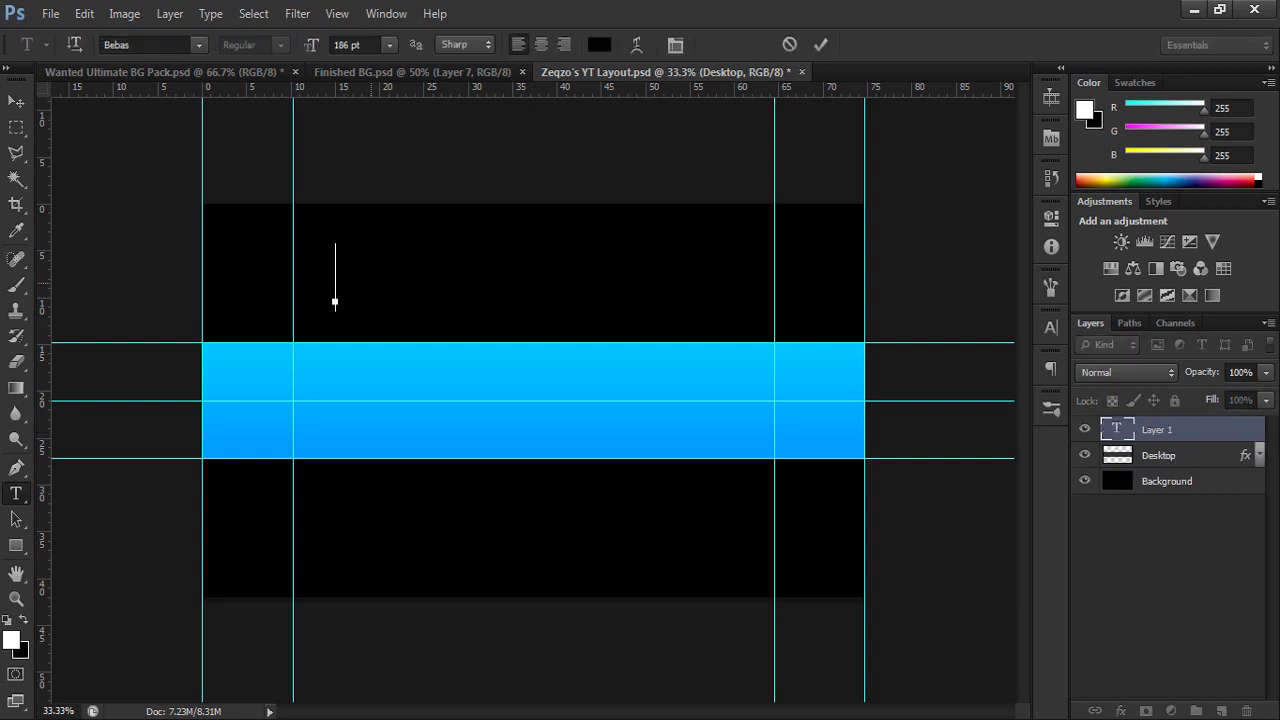
pyautogui.moveTo(579, 421); pyautogui.dragTo(561, 520)
pyautogui.moveTo(312, 45); pyautogui.dragTo(274, 45)
pyautogui.press('Return')
pyautogui.click(390, 45)
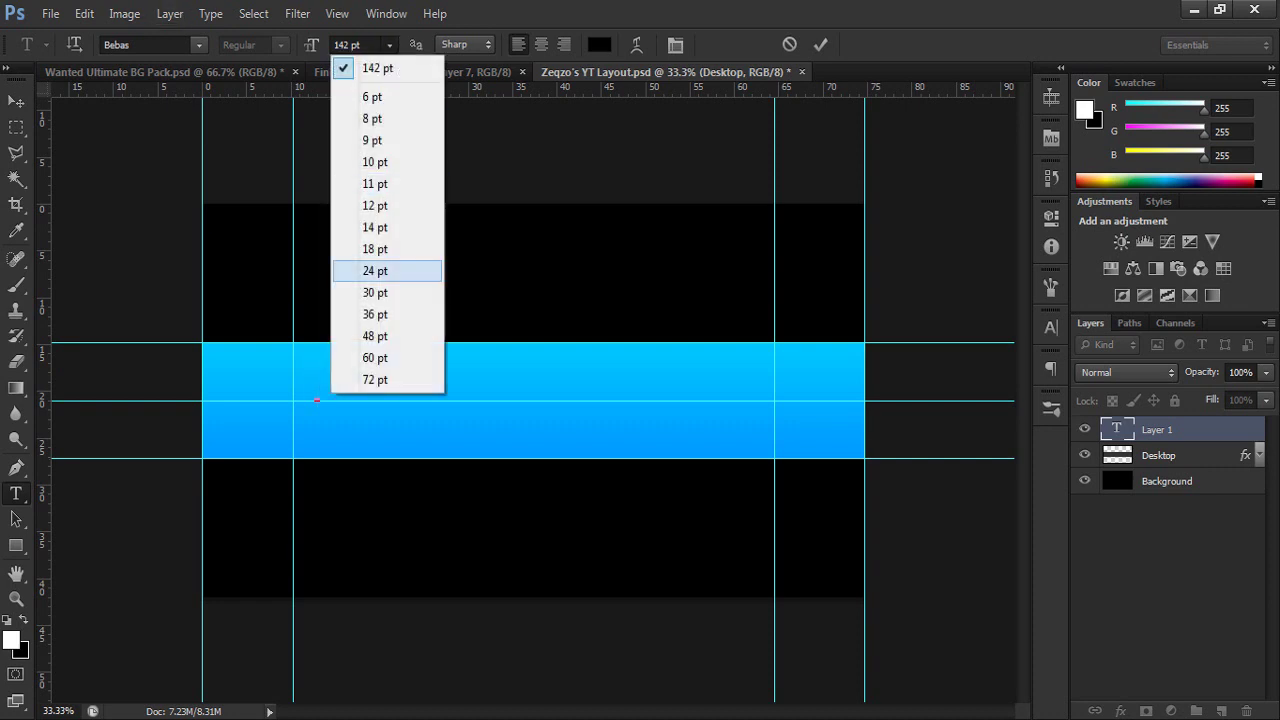
pyautogui.press('Return')
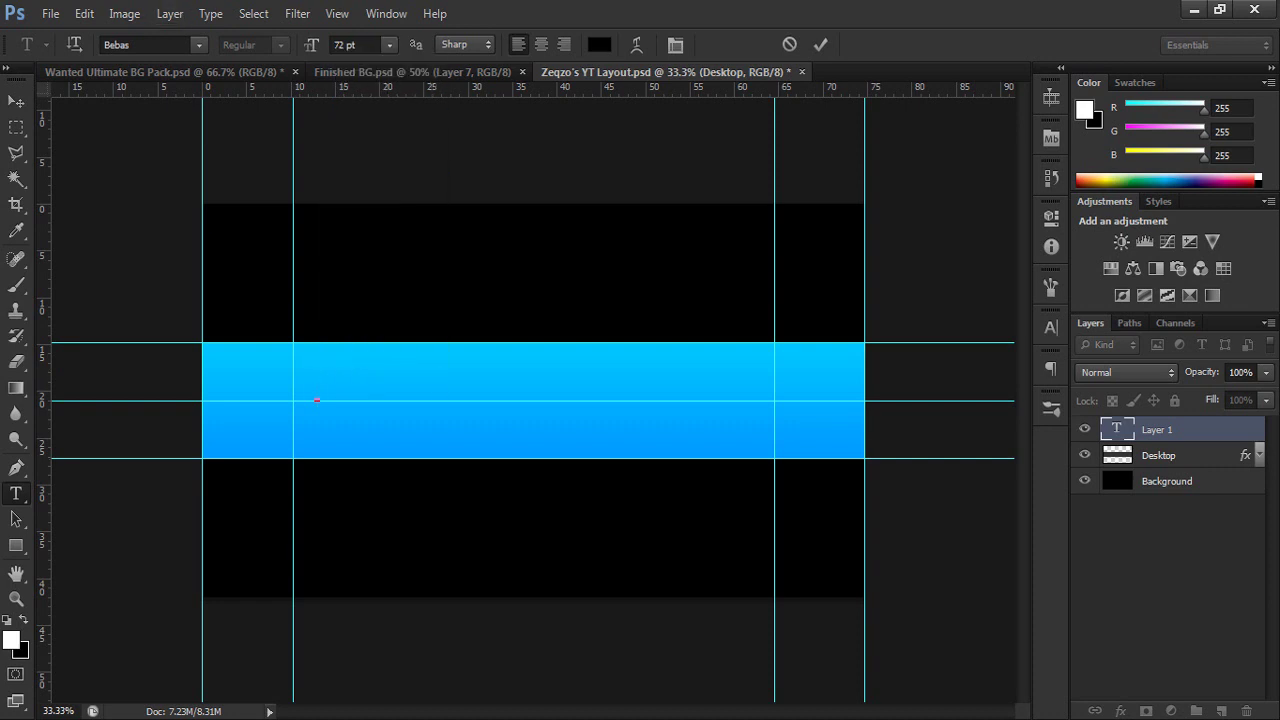
pyautogui.moveTo(348, 45); pyautogui.dragTo(316, 41)
pyautogui.write('100')
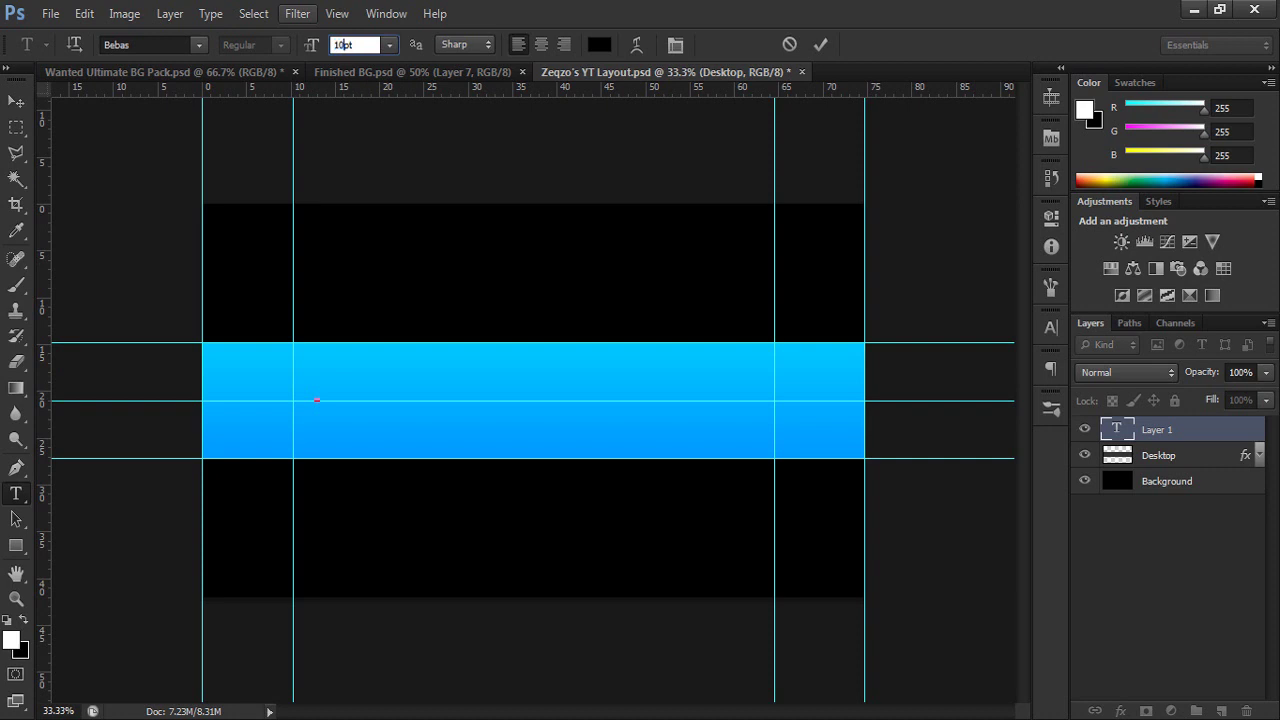
pyautogui.press('Return')
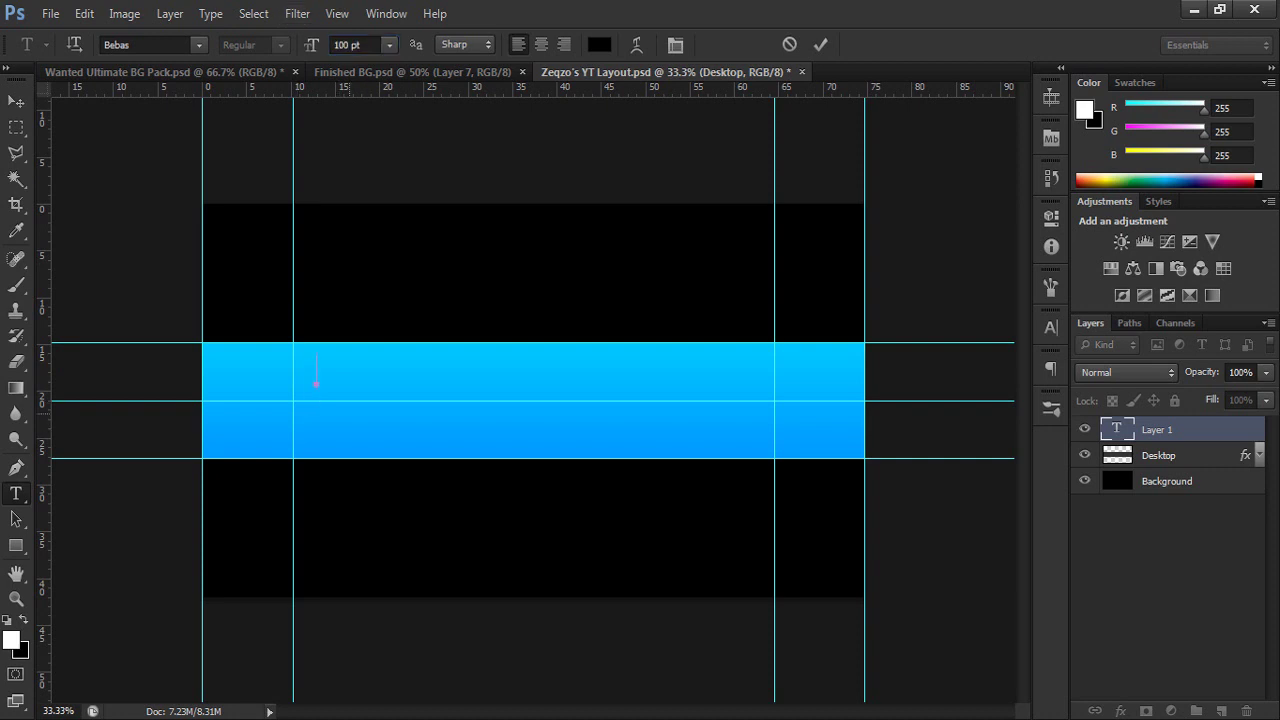
pyautogui.click(146, 45)
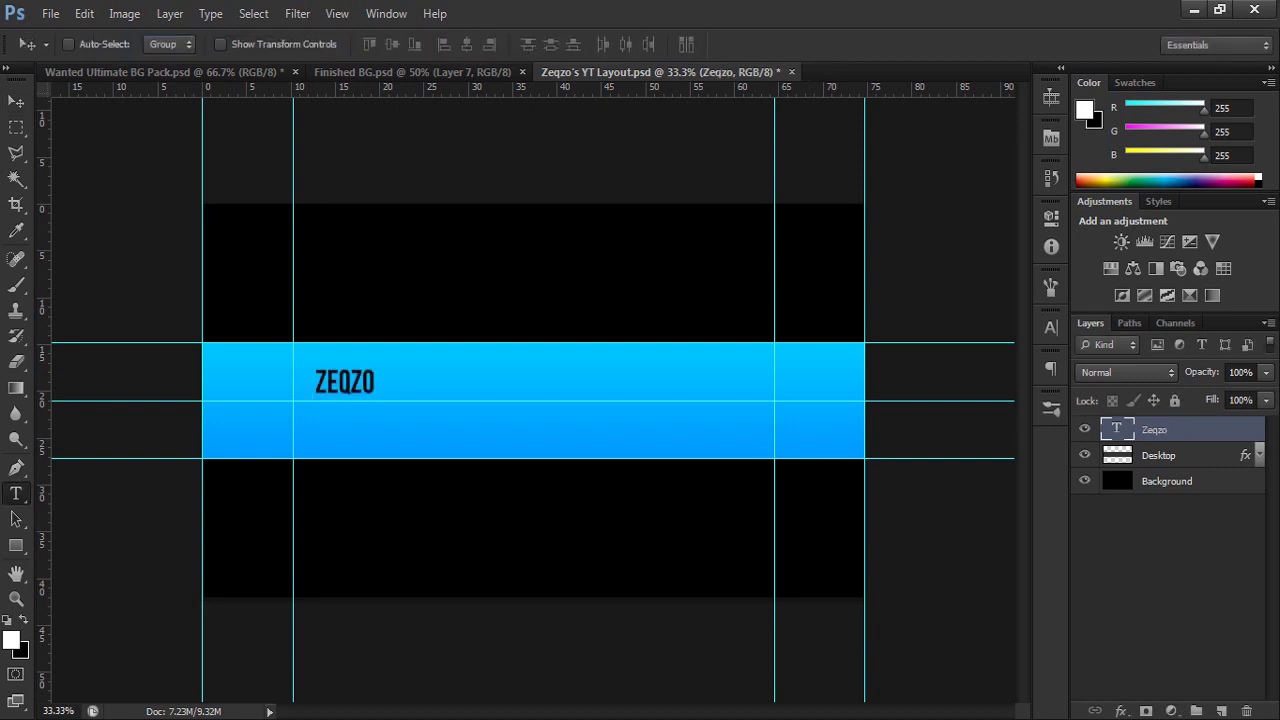
pyautogui.press('t')
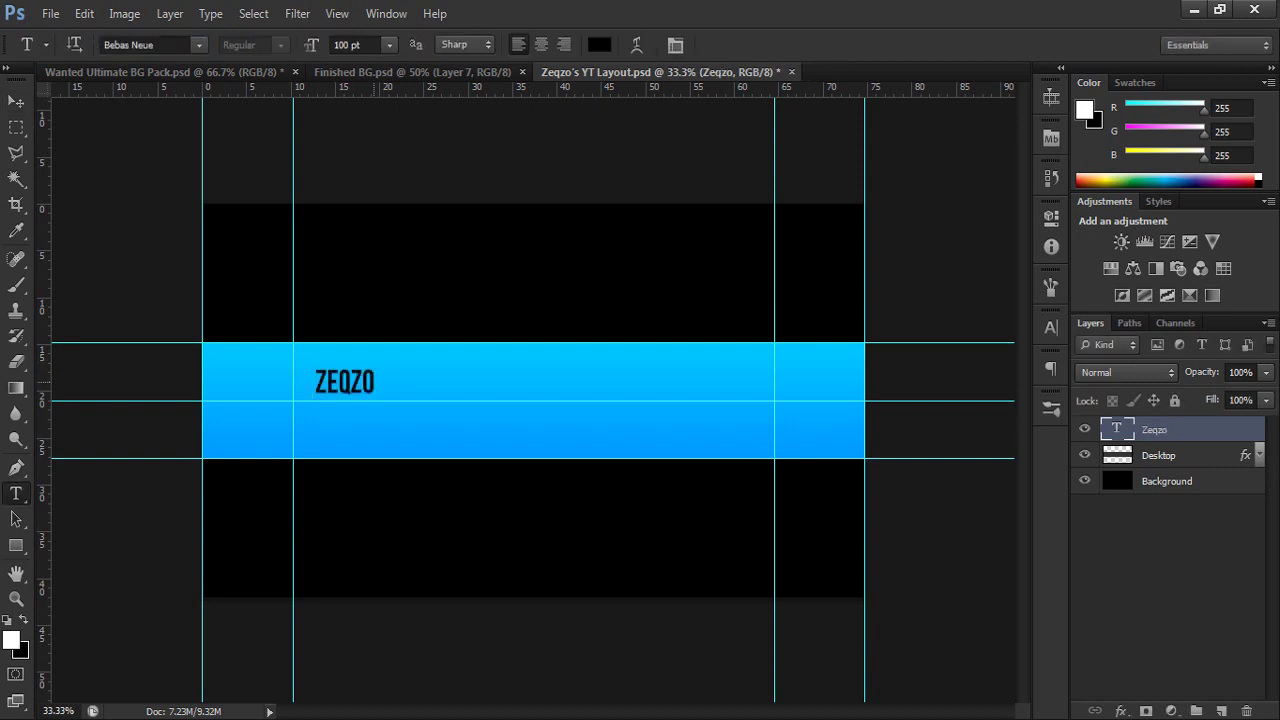
# - Enlarge the "Zeqzo" text to 180 pt and move it right within the upper half of the blue band, just short of the banner's centre
pyautogui.moveTo(374, 382); pyautogui.dragTo(366, 382)
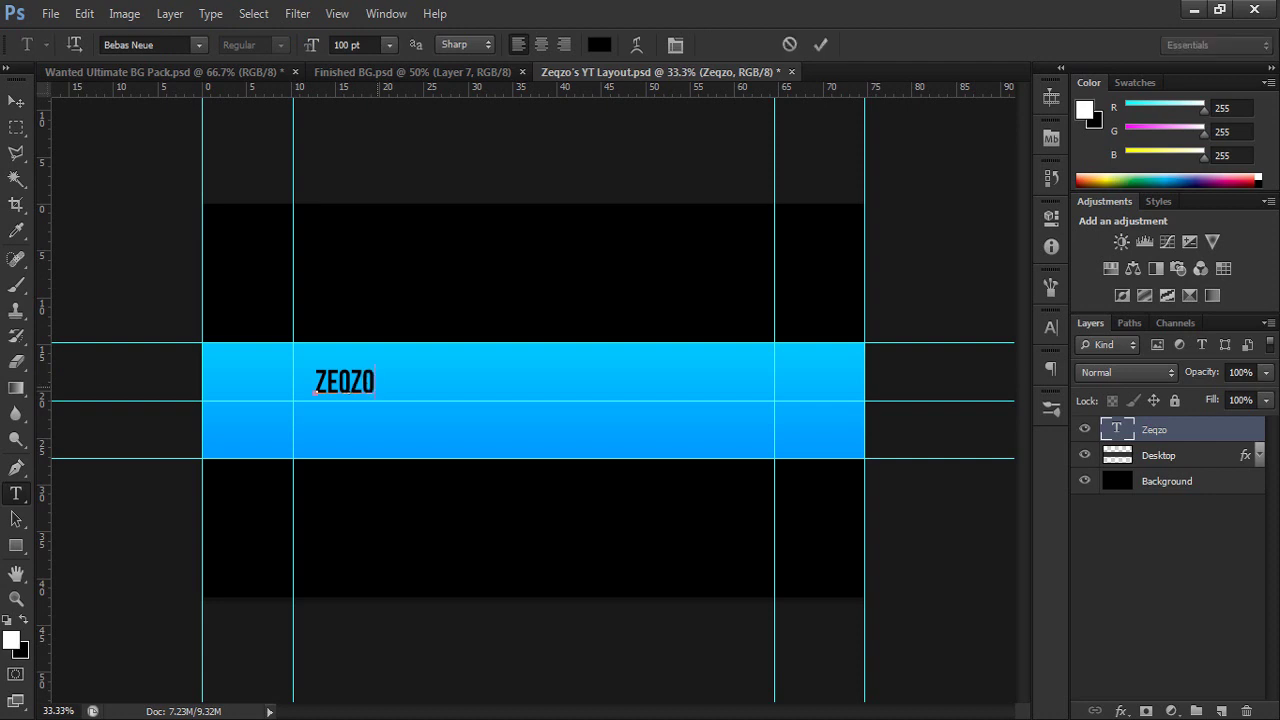
pyautogui.hotkey('ctrl', 'a')
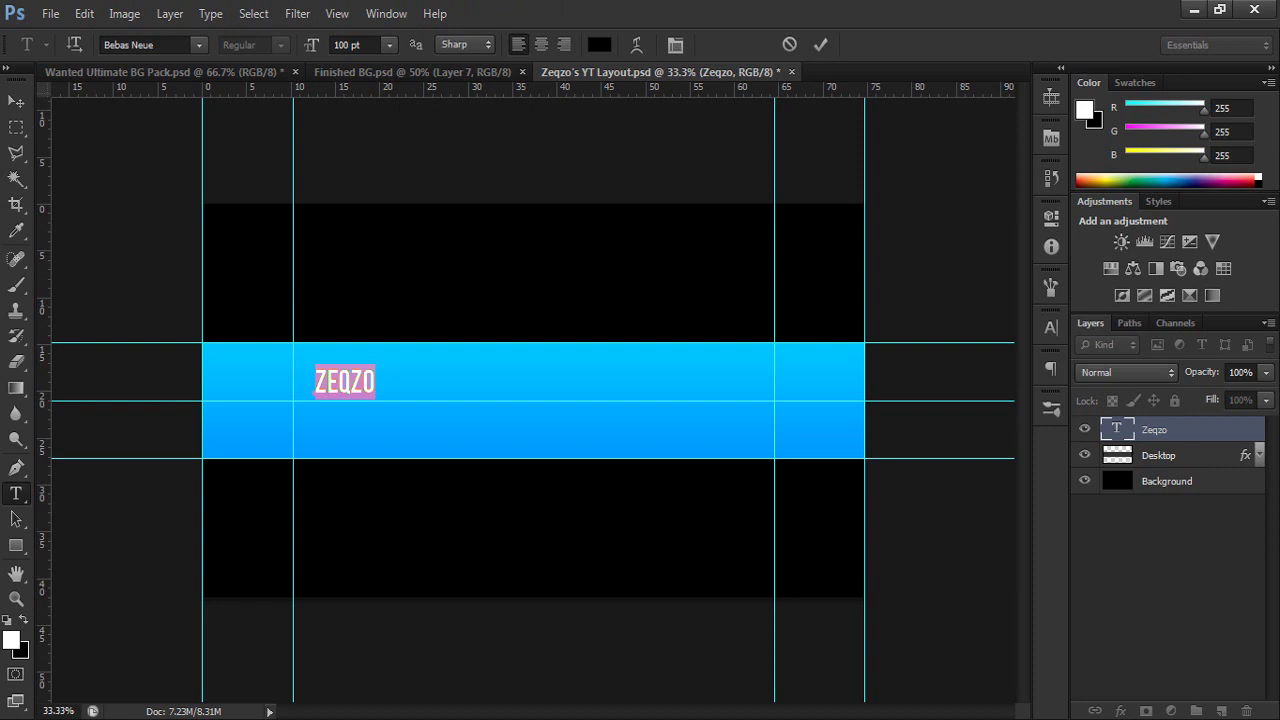
pyautogui.moveTo(312, 45); pyautogui.dragTo(331, 45)
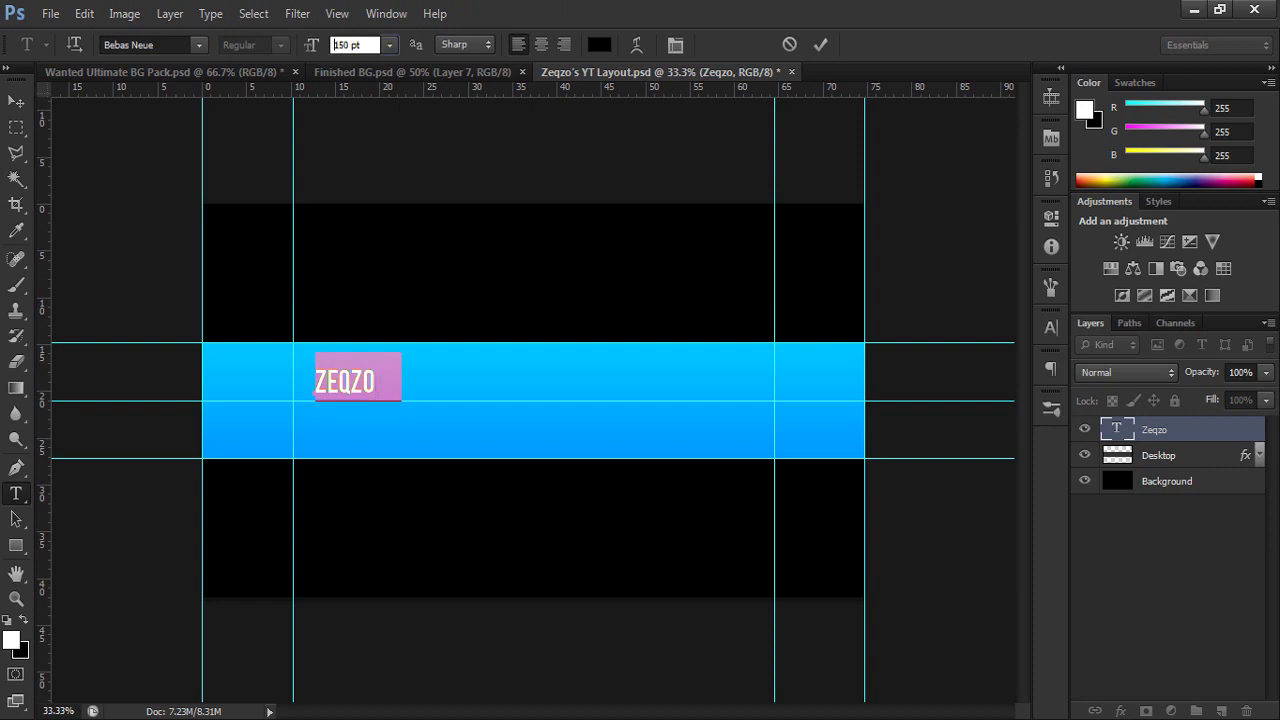
pyautogui.hotkey('ctrl', 'shift', '.')
pyautogui.hotkey('ctrl', 'shift', '.')
pyautogui.hotkey('ctrl', 'shift', '.')
pyautogui.hotkey('ctrl', 'shift', '.')
pyautogui.hotkey('ctrl', 'shift', '.')
pyautogui.hotkey('ctrl', 'shift', '.')
pyautogui.hotkey('ctrl', 'shift', '.')
pyautogui.hotkey('ctrl', 'shift', '.')
pyautogui.hotkey('ctrl', 'shift', '.')
pyautogui.hotkey('ctrl', 'shift', '.')
pyautogui.hotkey('ctrl', 'shift', '.')
pyautogui.hotkey('ctrl', 'shift', '.')
pyautogui.hotkey('ctrl', 'shift', '.')
pyautogui.hotkey('ctrl', 'shift', '.')
pyautogui.hotkey('ctrl', 'shift', '.')
pyautogui.hotkey('ctrl', 'shift', '.')
pyautogui.hotkey('ctrl', 'shift', '.')
pyautogui.hotkey('ctrl', 'shift', '.')
pyautogui.hotkey('ctrl', 'shift', '.')
pyautogui.hotkey('ctrl', 'shift', '.')
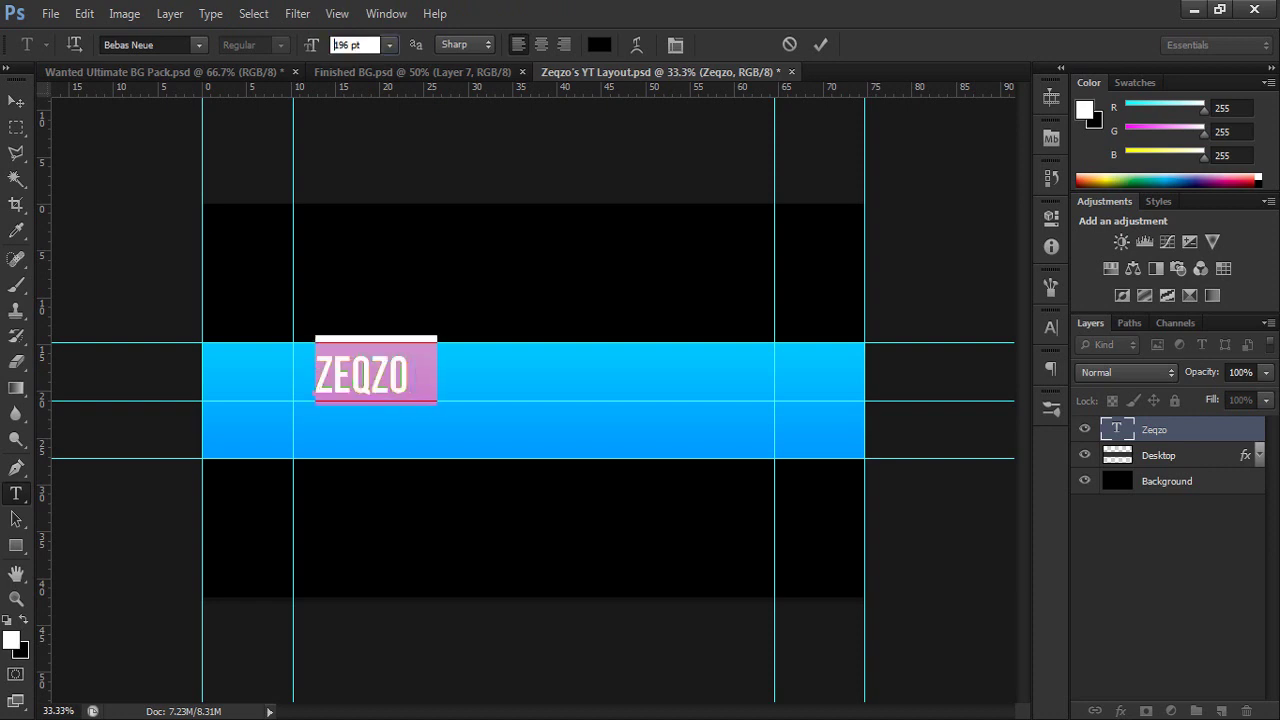
pyautogui.press('Down')
pyautogui.press('Down')
pyautogui.press('Down')
pyautogui.press('Down')
pyautogui.press('Down')
pyautogui.press('Down')
pyautogui.press('Down')
pyautogui.press('Down')
pyautogui.press('Down')
pyautogui.press('Down')
pyautogui.press('Down')
pyautogui.press('Down')
pyautogui.press('Down')
pyautogui.press('Down')
pyautogui.press('Down')
pyautogui.press('Down')
pyautogui.press('Return')
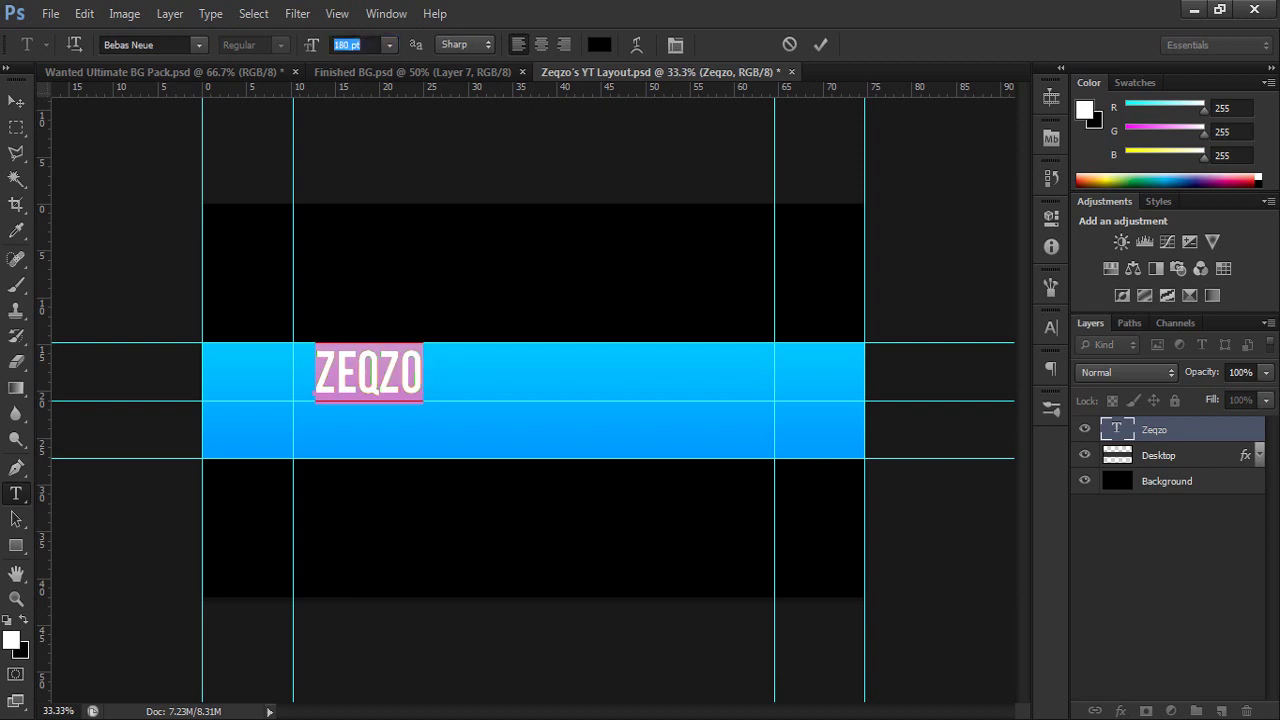
pyautogui.moveTo(462, 441); pyautogui.dragTo(546, 442)
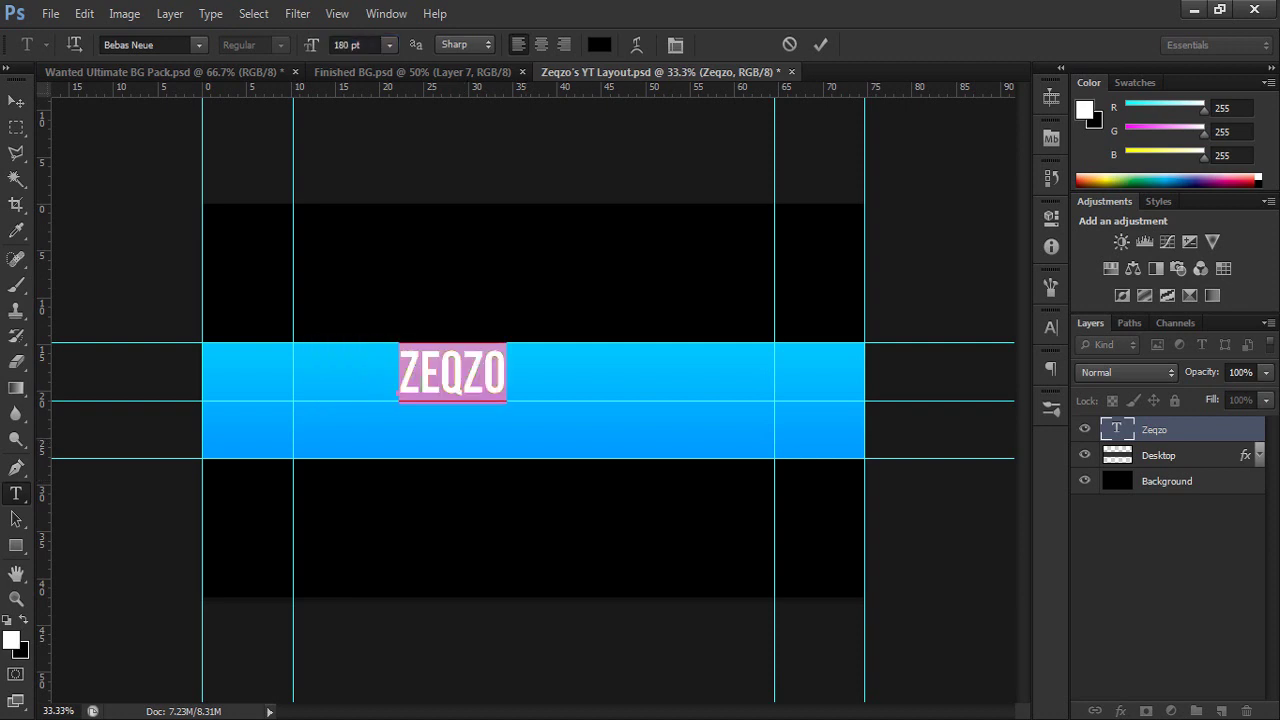
pyautogui.click(820, 44)
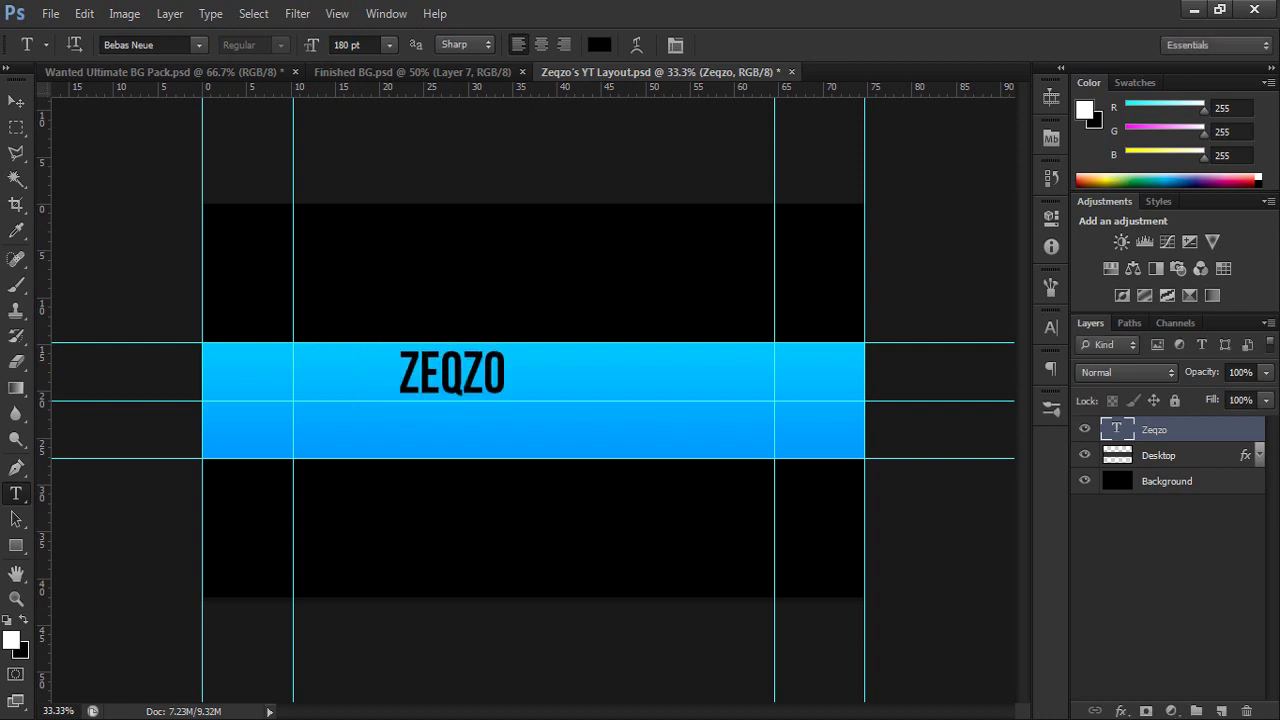
# - Duplicate the Zeqzo text layer and replace the copy's text with "Designs"
pyautogui.hotkey('ctrl', 'j')
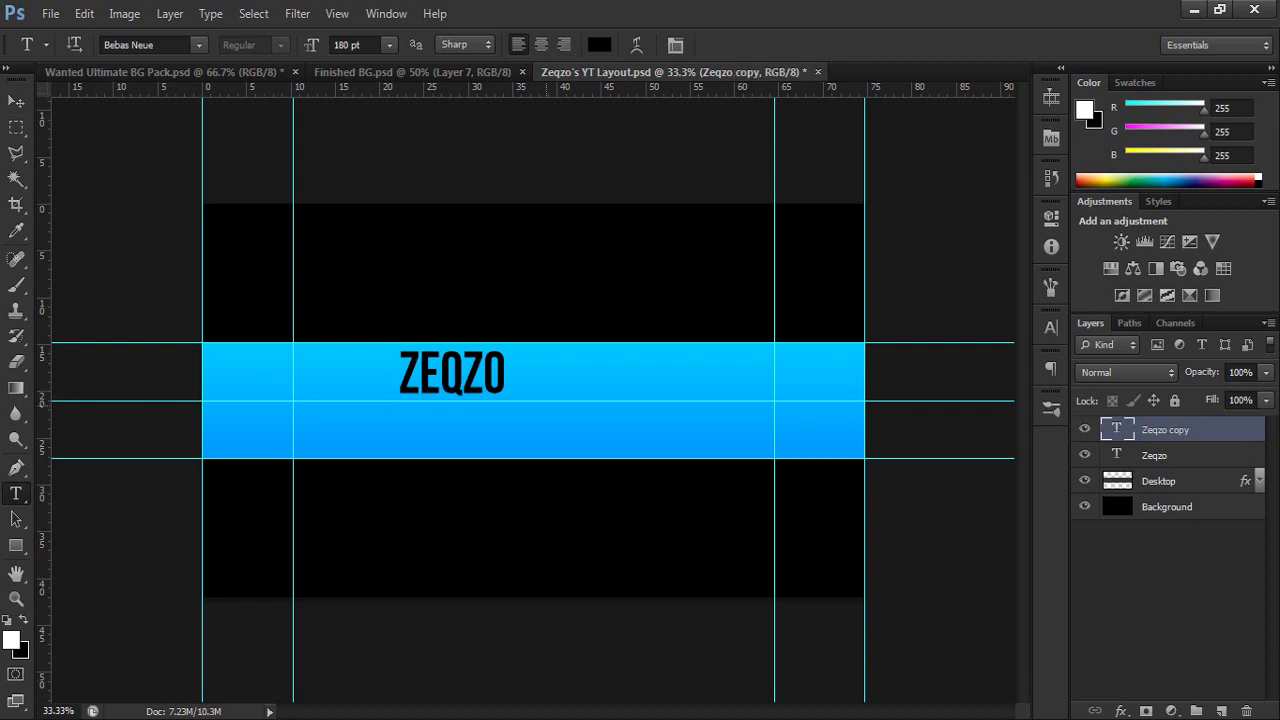
pyautogui.moveTo(511, 370); pyautogui.dragTo(371, 364)
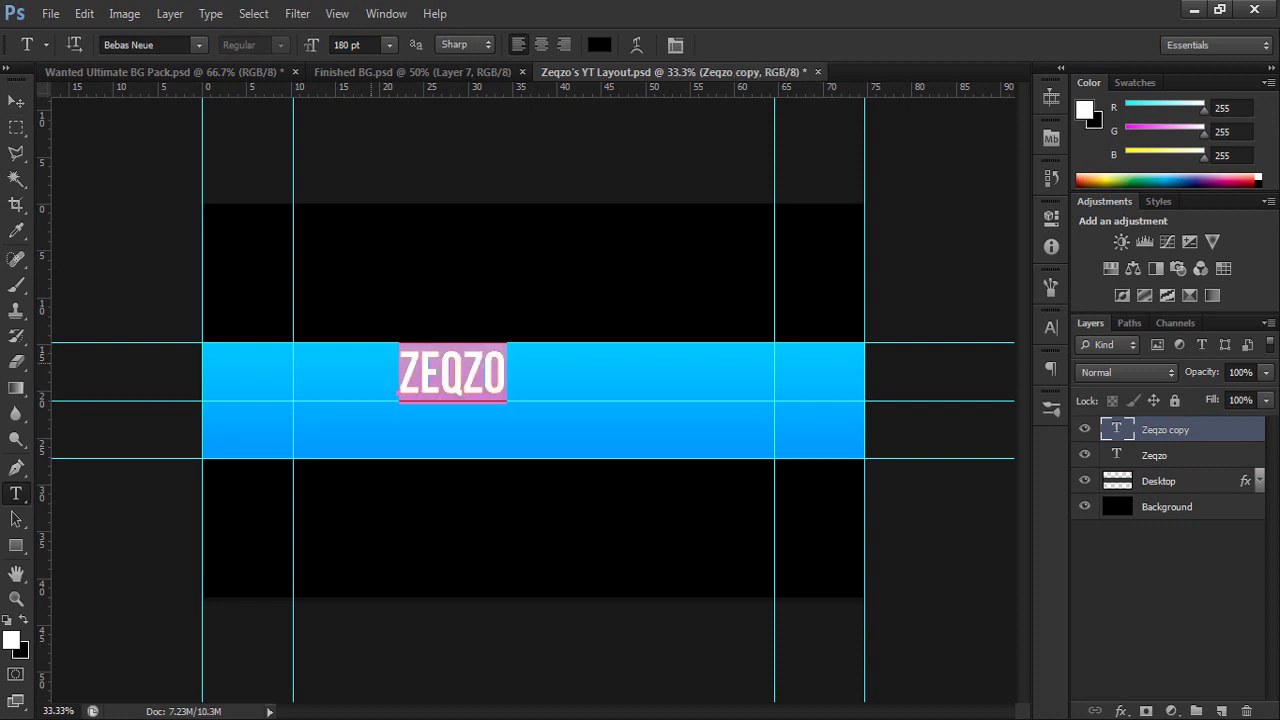
pyautogui.write('Desi')
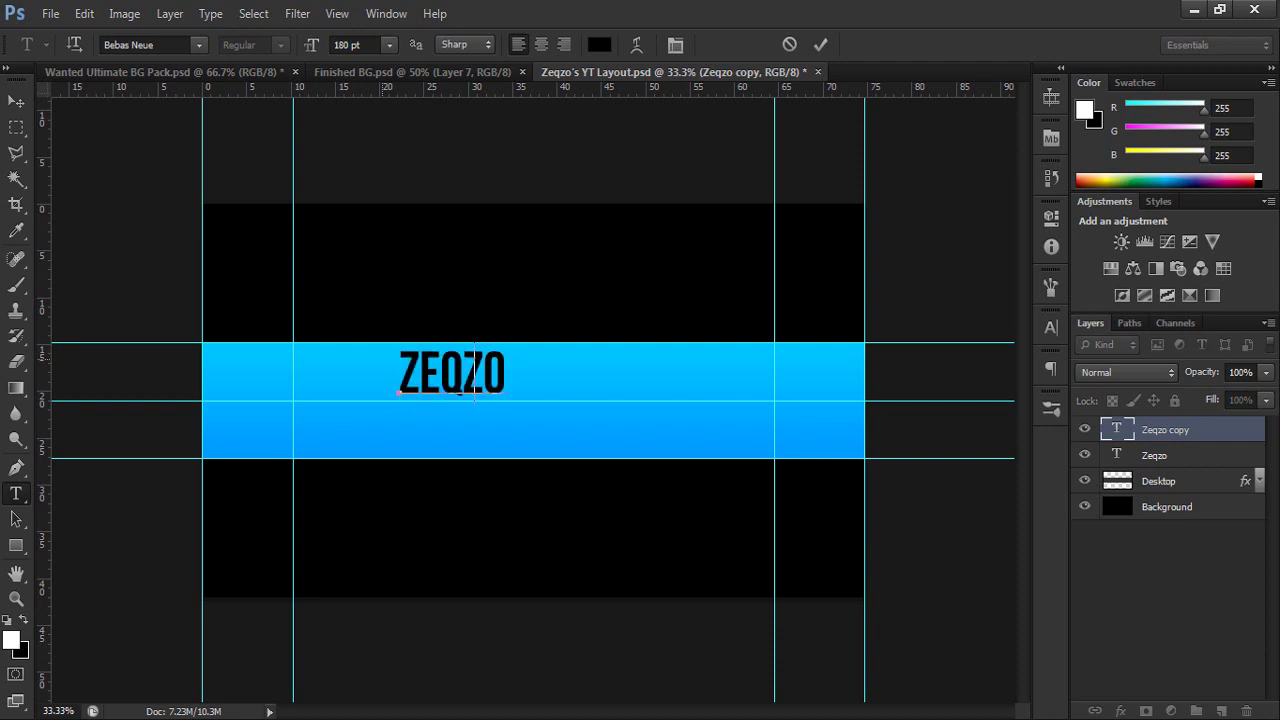
pyautogui.write('gns')
# - Place the "Designs" text below and right of "Zeqzo", with its top edge on the middle horizontal guide, and accept the text edit
pyautogui.moveTo(522, 459); pyautogui.dragTo(633, 513)
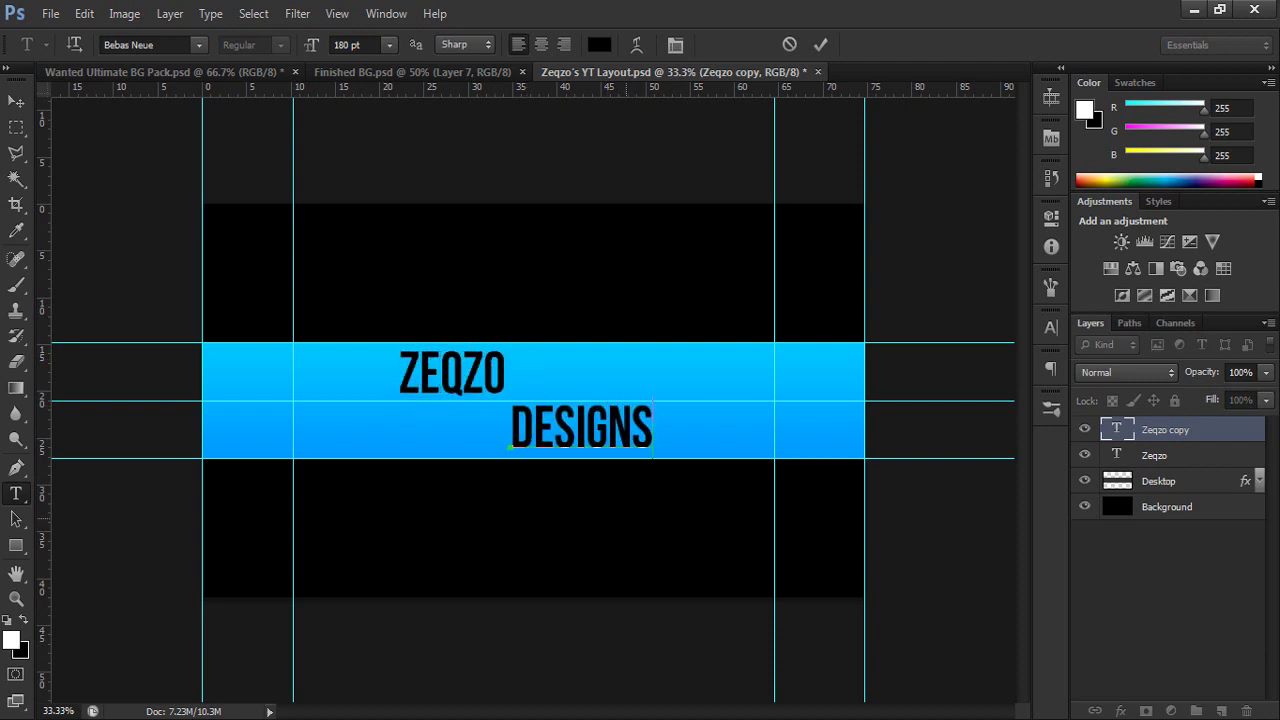
pyautogui.moveTo(627, 518); pyautogui.dragTo(629, 514)
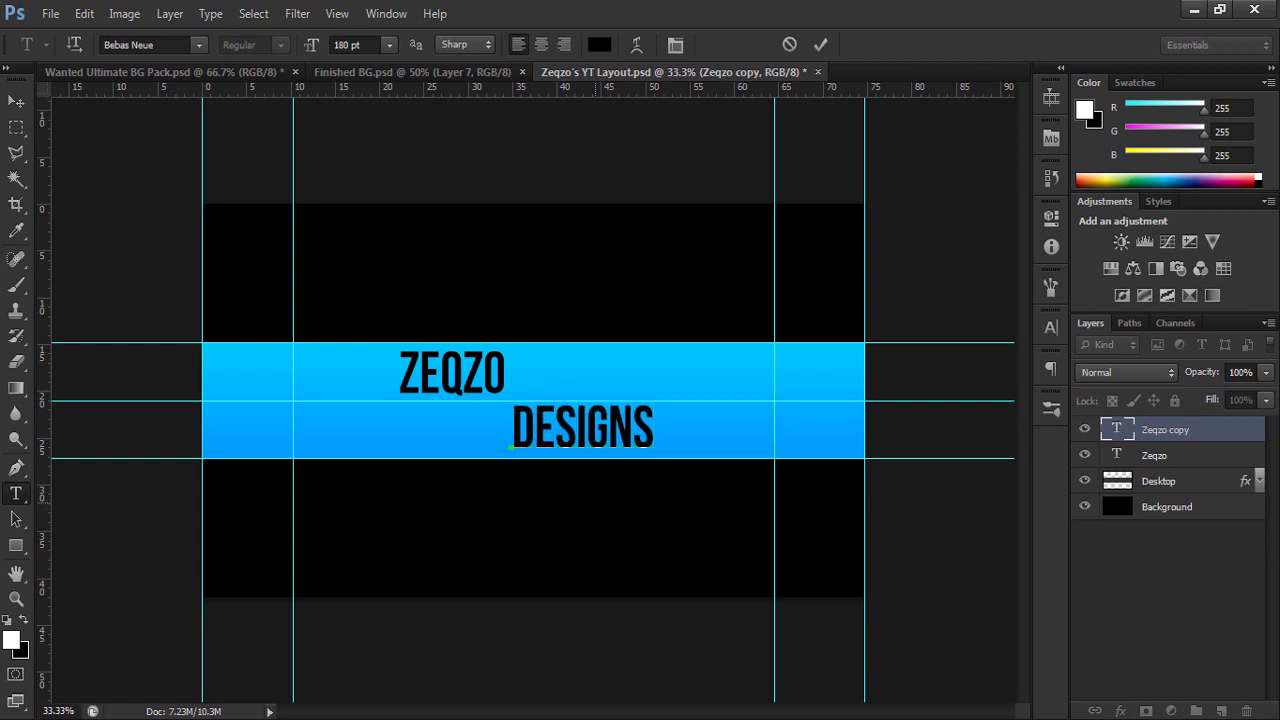
pyautogui.hotkey('ctrl', '+')
pyautogui.hotkey('ctrl', '+')
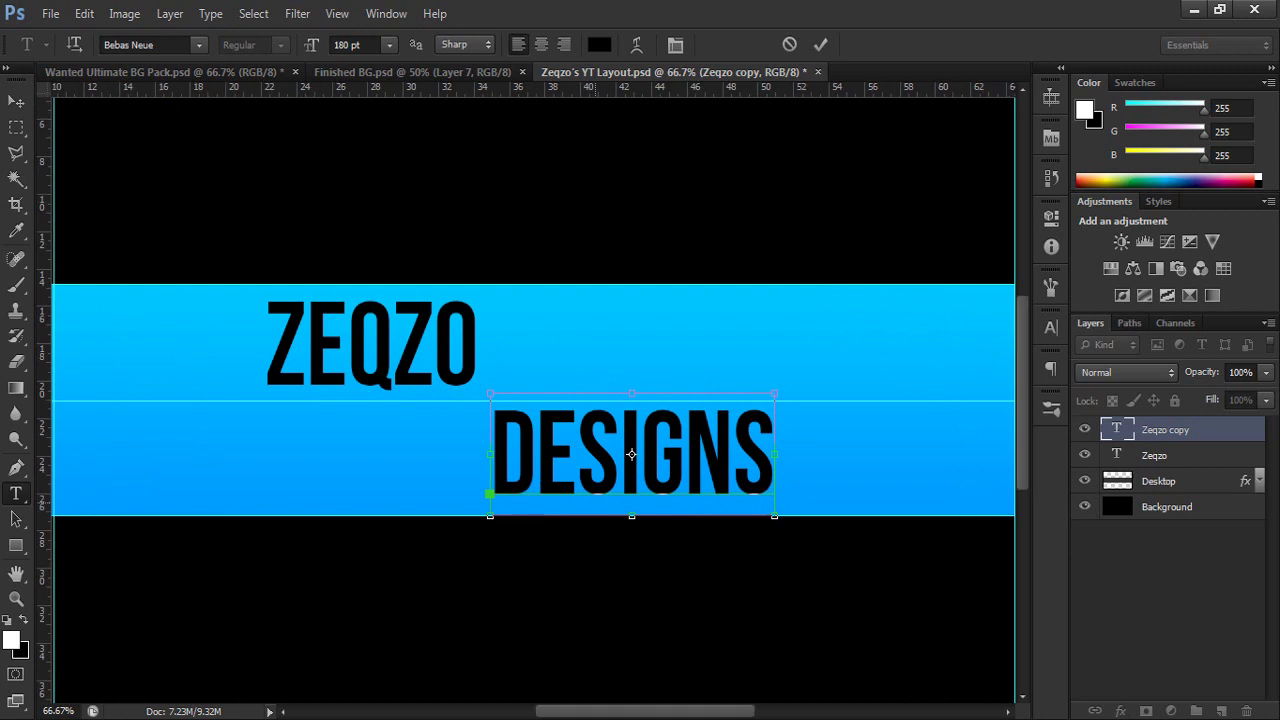
pyautogui.hotkey('ctrl', '+')
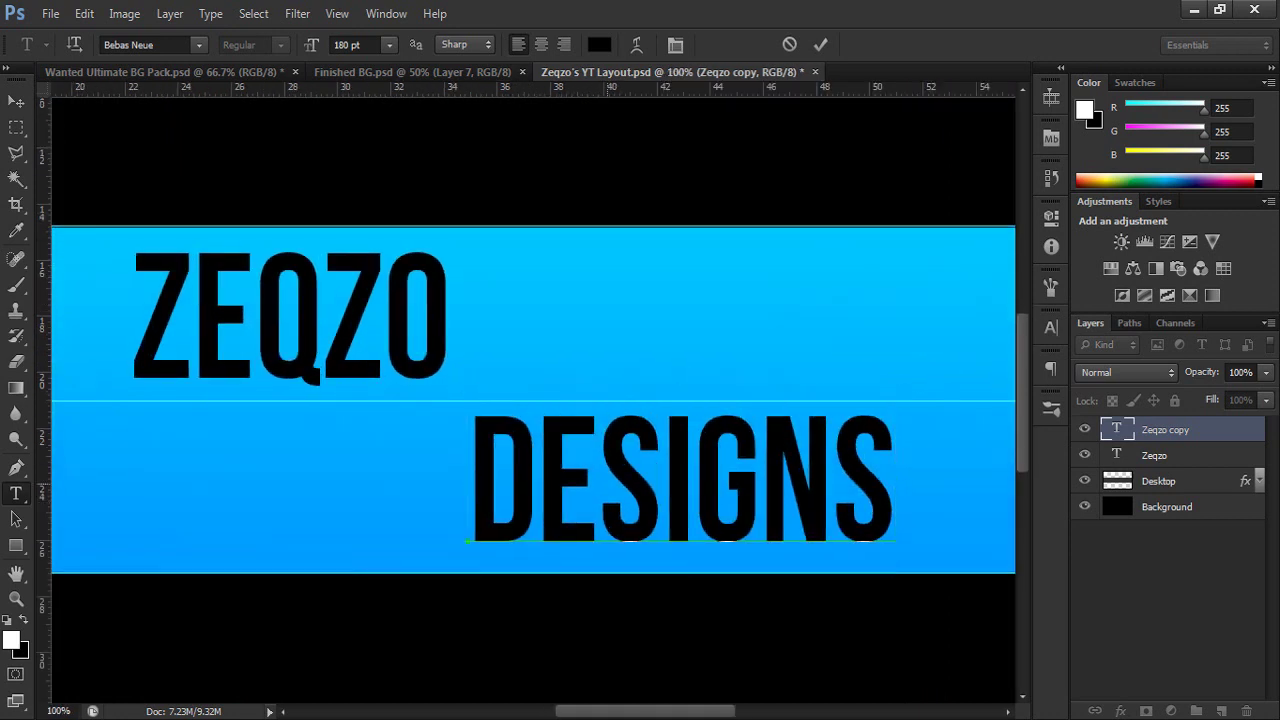
pyautogui.moveTo(899, 612); pyautogui.dragTo(892, 597)
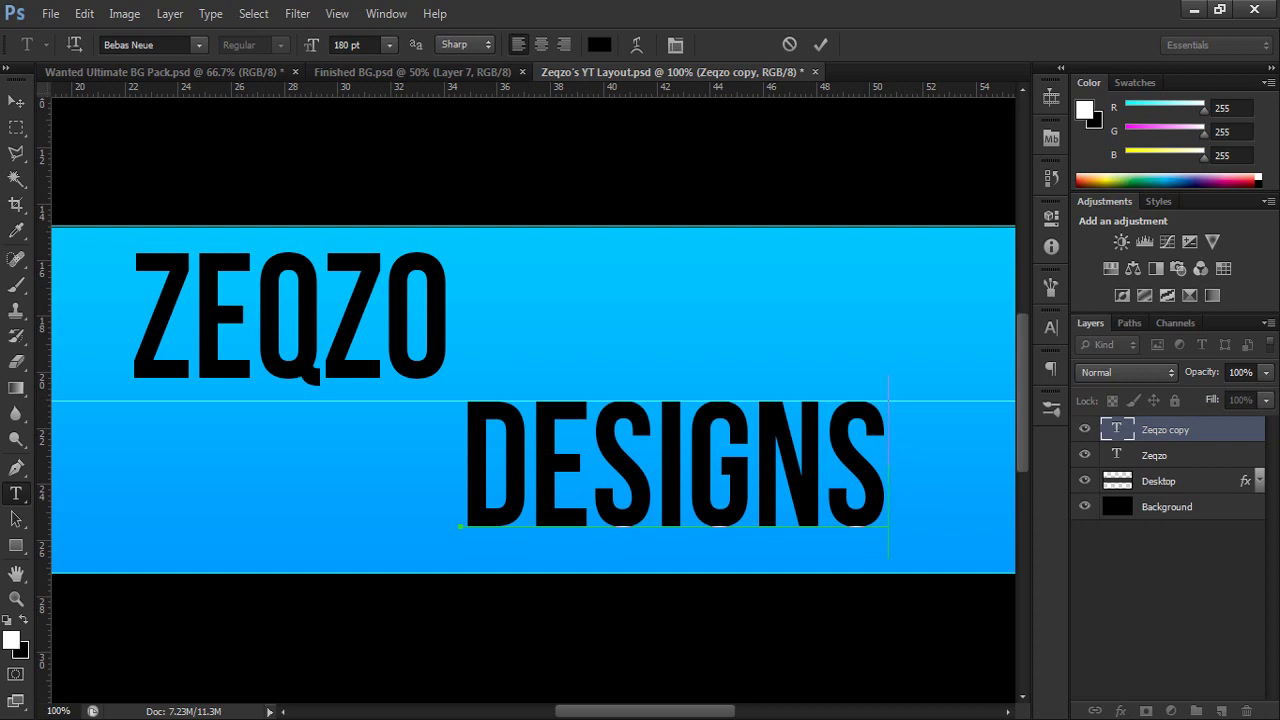
pyautogui.click(1168, 455)
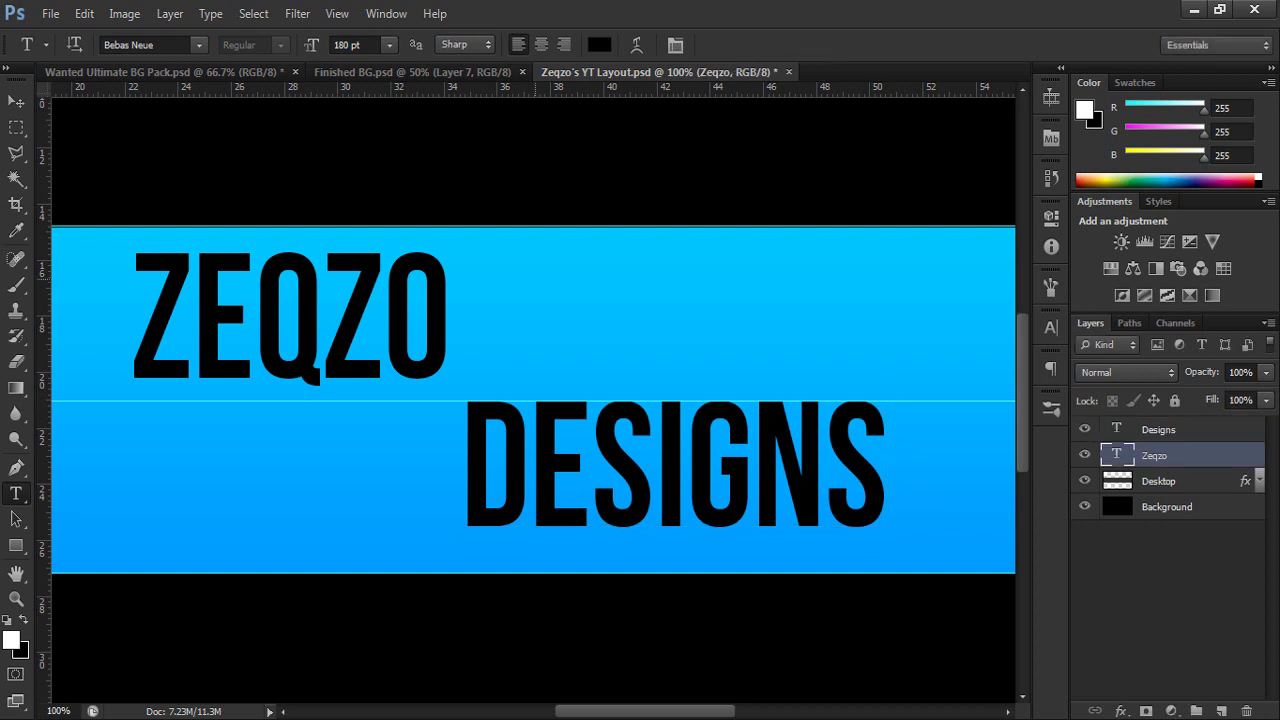
pyautogui.click(534, 279)
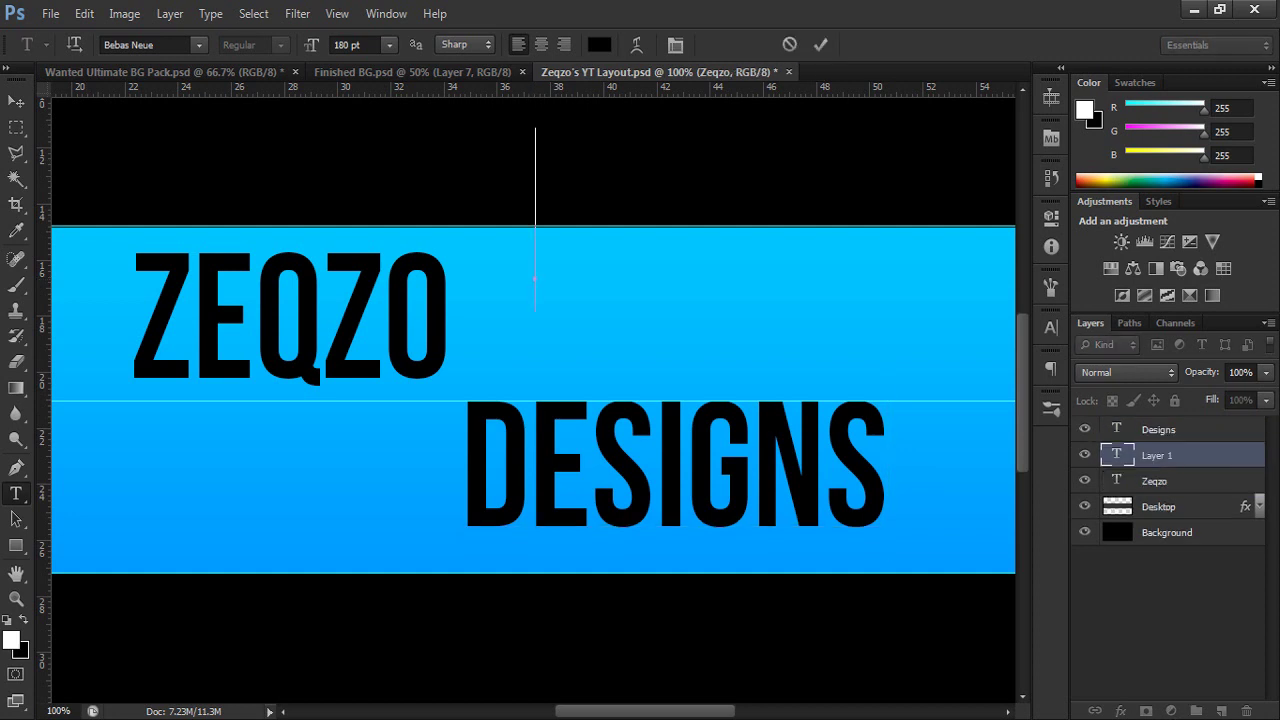
pyautogui.hotkey('ctrl', 'Return')
pyautogui.press('v')
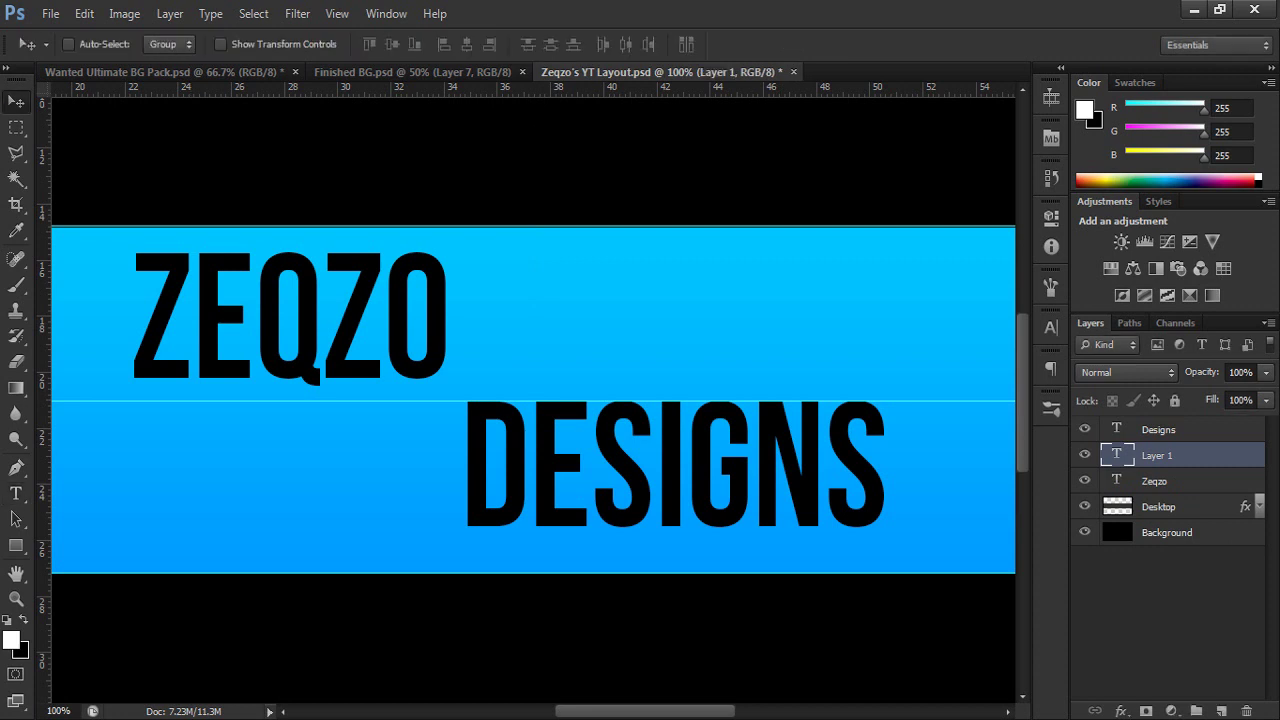
pyautogui.press('Delete')
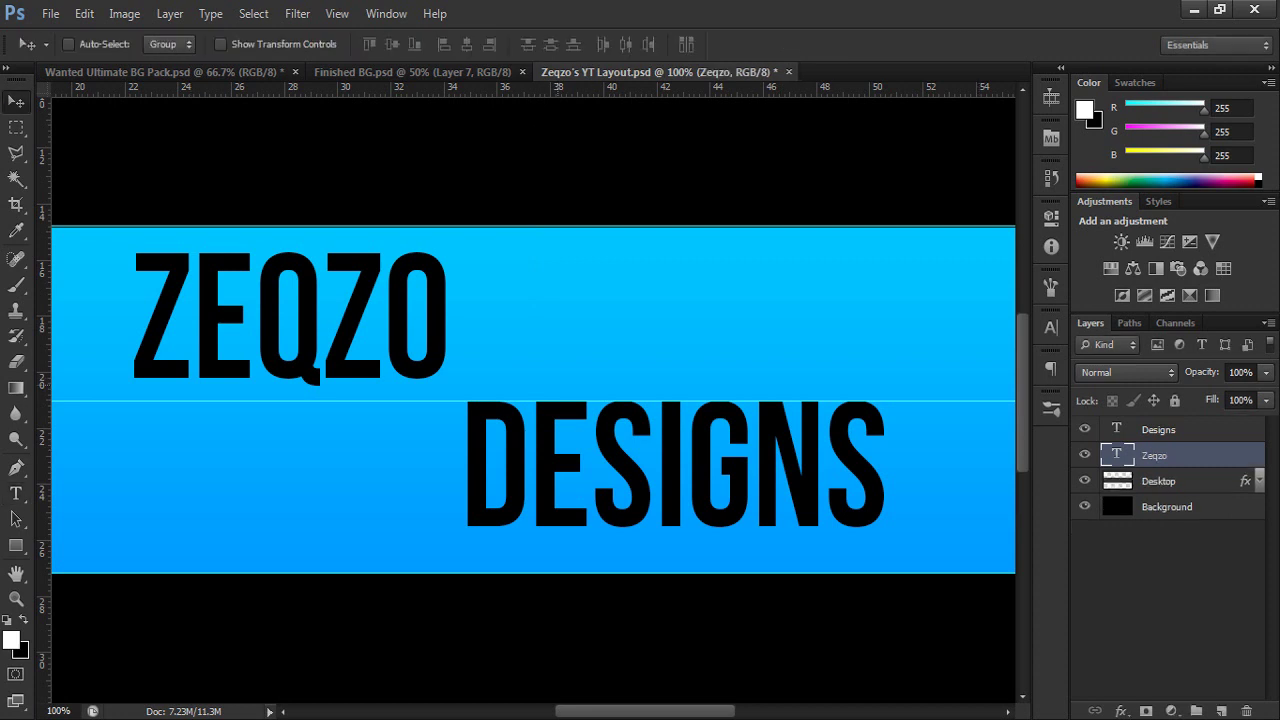
# - Move the "Zeqzo" text down and slightly right so its baseline rests on the middle guide beside the start of "Designs"
pyautogui.moveTo(558, 386); pyautogui.dragTo(567, 403)
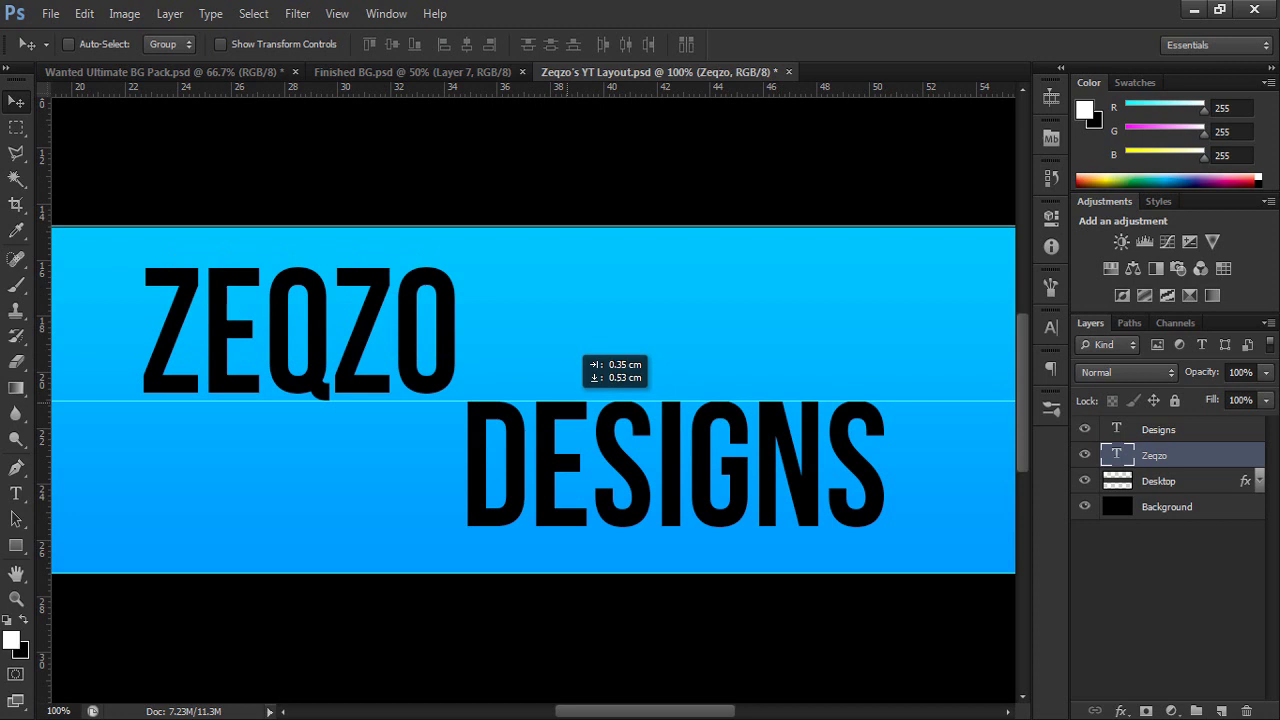
pyautogui.moveTo(580, 360); pyautogui.dragTo(582, 408)
pyautogui.click(1160, 590)
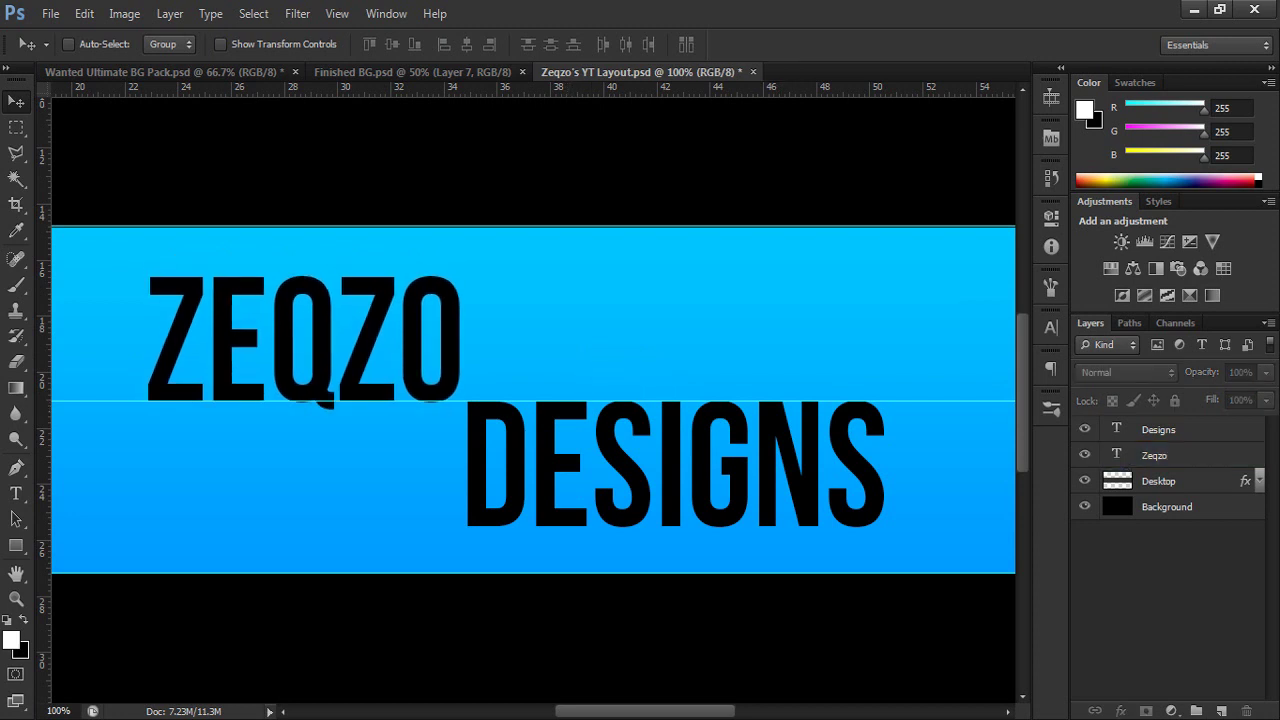
# - Merge the Zeqzo and Designs text layers into a single layer
pyautogui.click(1160, 456)
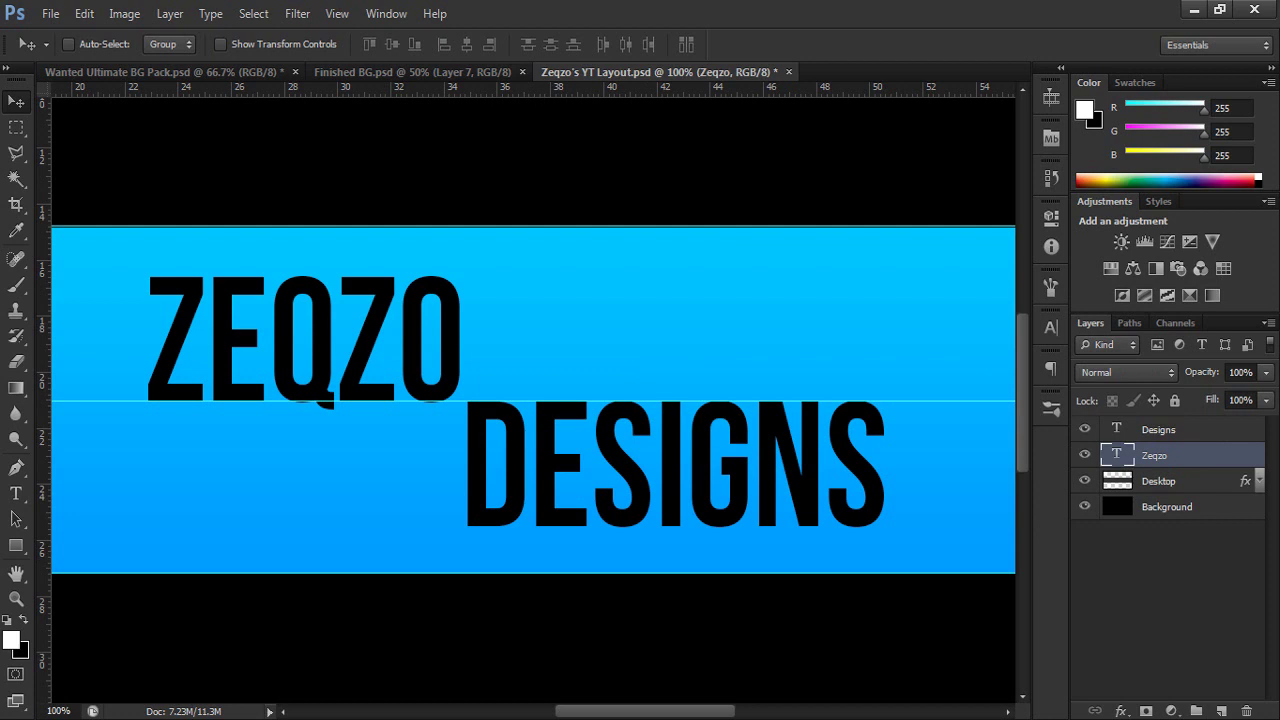
pyautogui.keyDown('shift'); pyautogui.click(1160, 430); pyautogui.keyUp('shift')
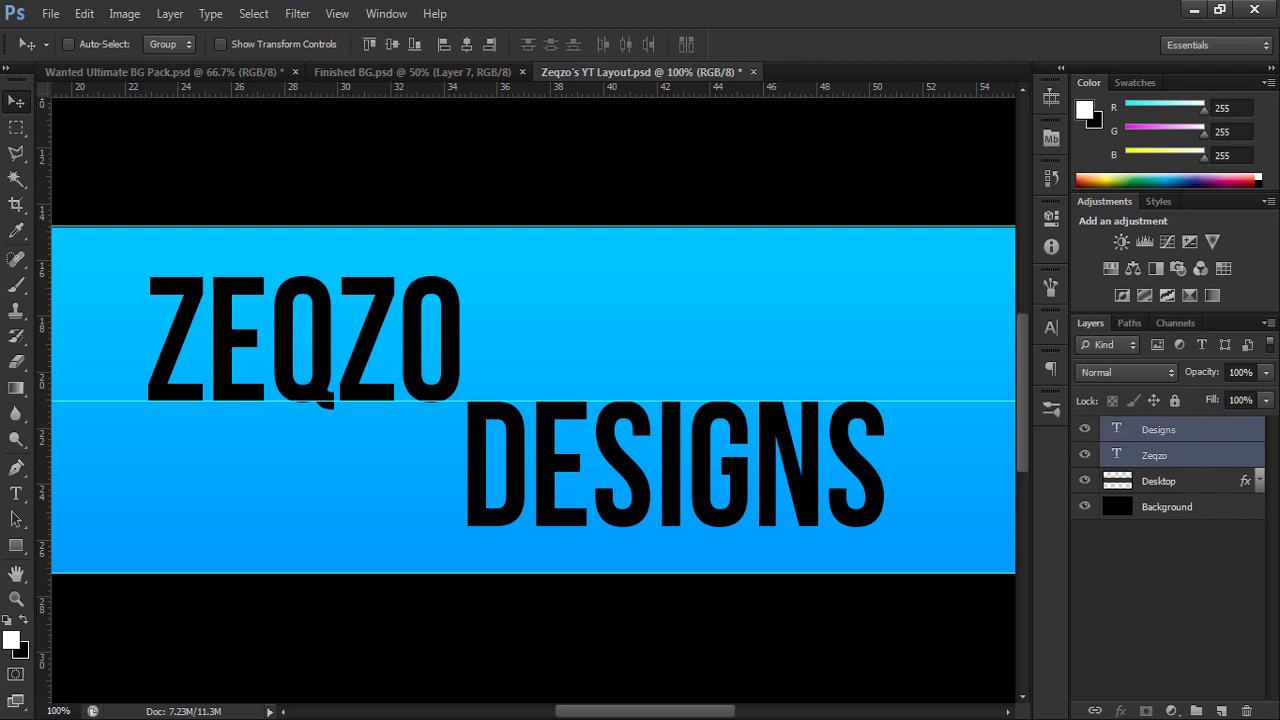
pyautogui.hotkey('ctrl', '-')
pyautogui.hotkey('ctrl', '-')
pyautogui.hotkey('ctrl', '-')
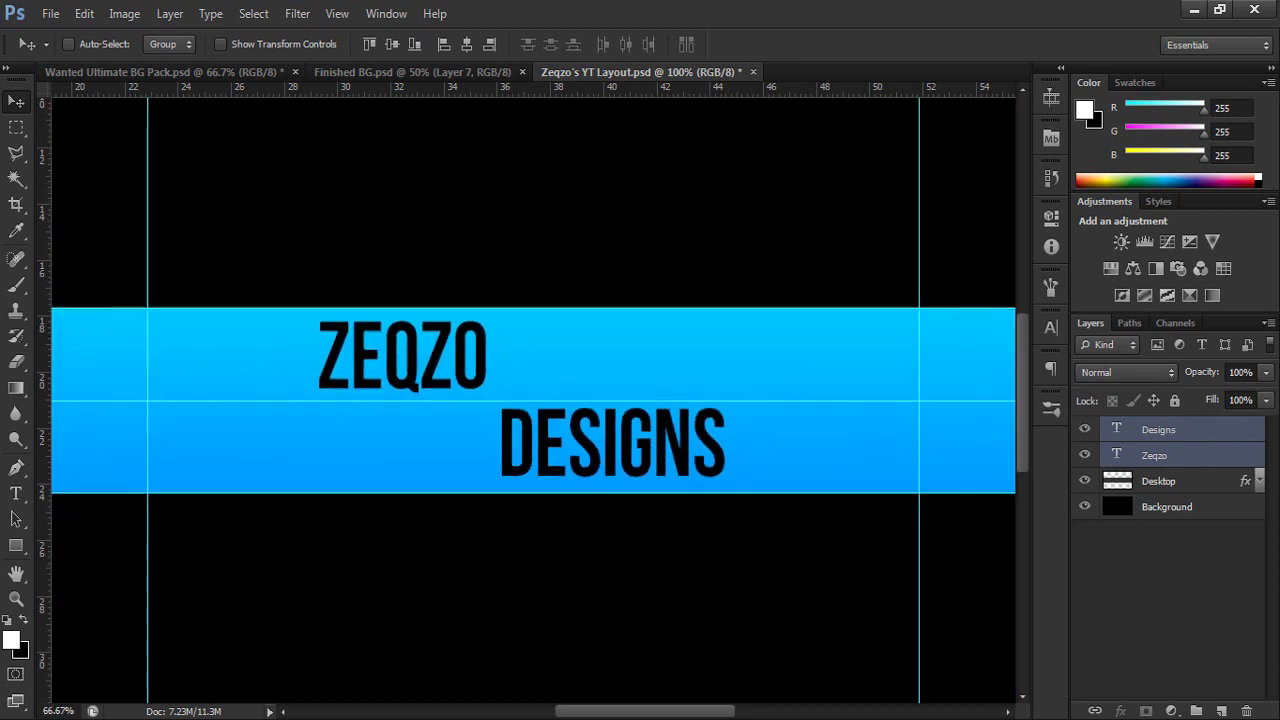
pyautogui.hotkey('ctrl', '+')
pyautogui.hotkey('ctrl', '+')
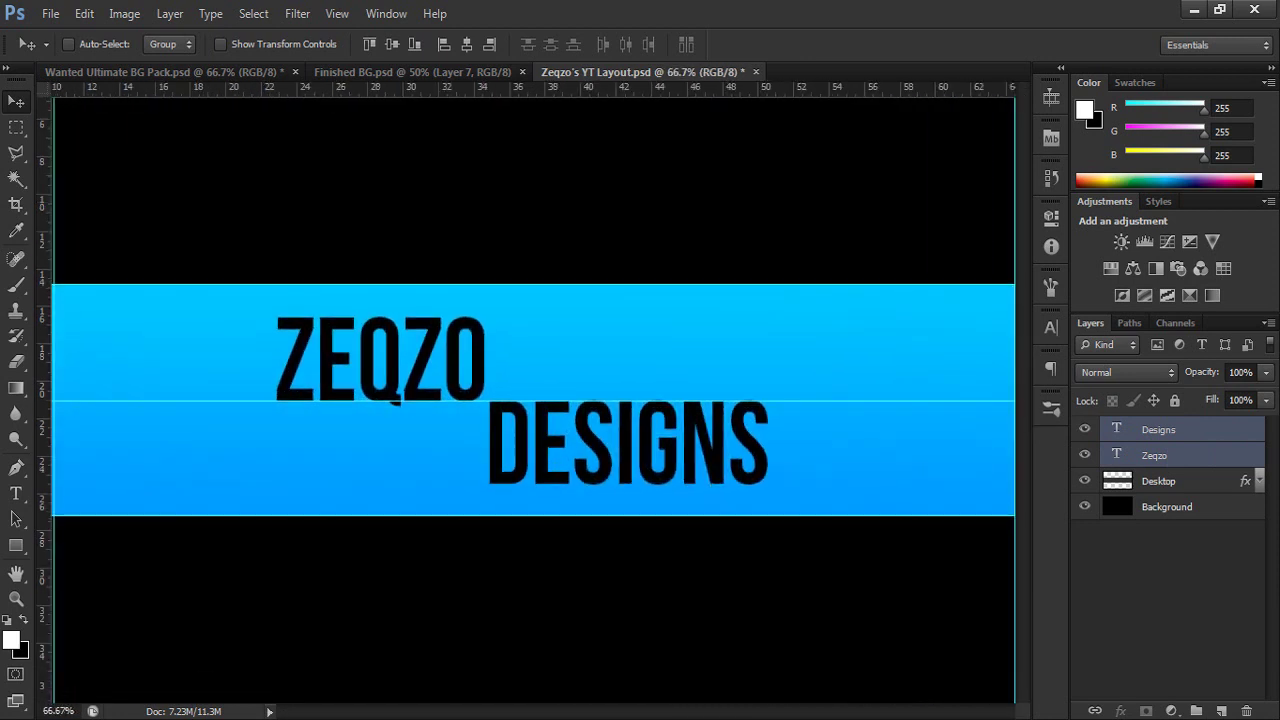
pyautogui.hotkey('ctrl', 'e')
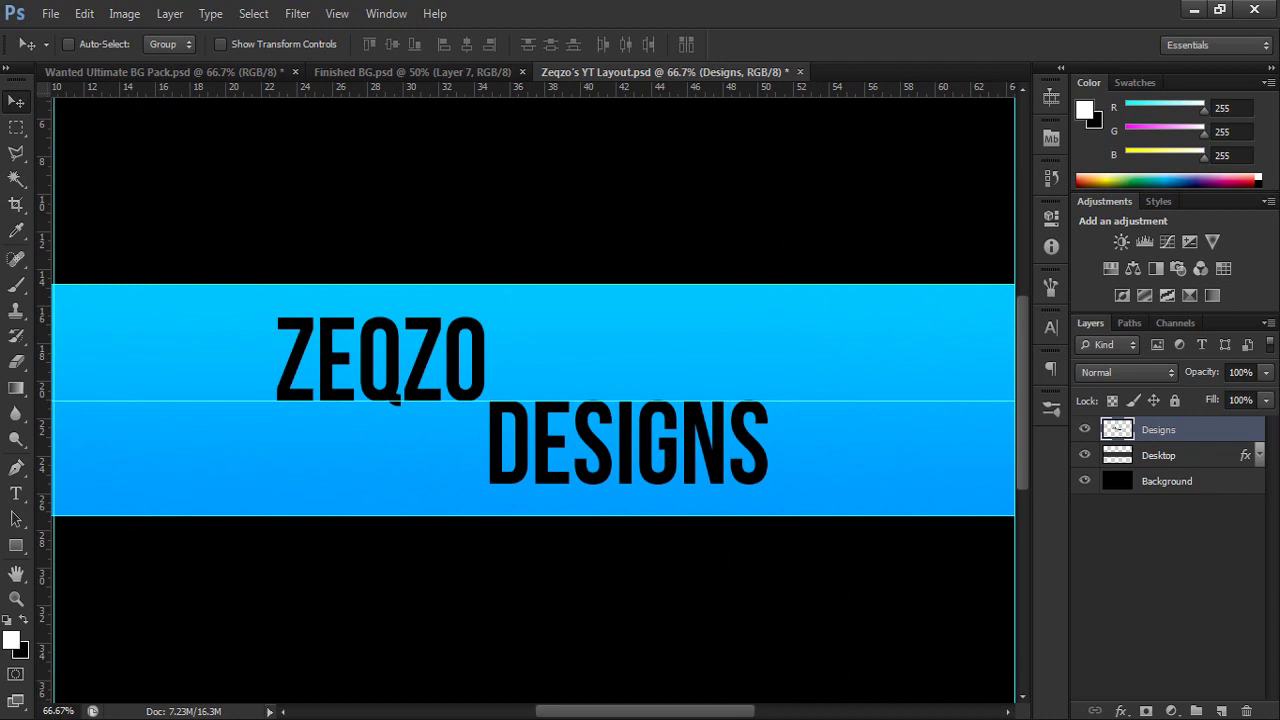
# - Rename the merged text layer as Name
pyautogui.doubleClick(1159, 430)
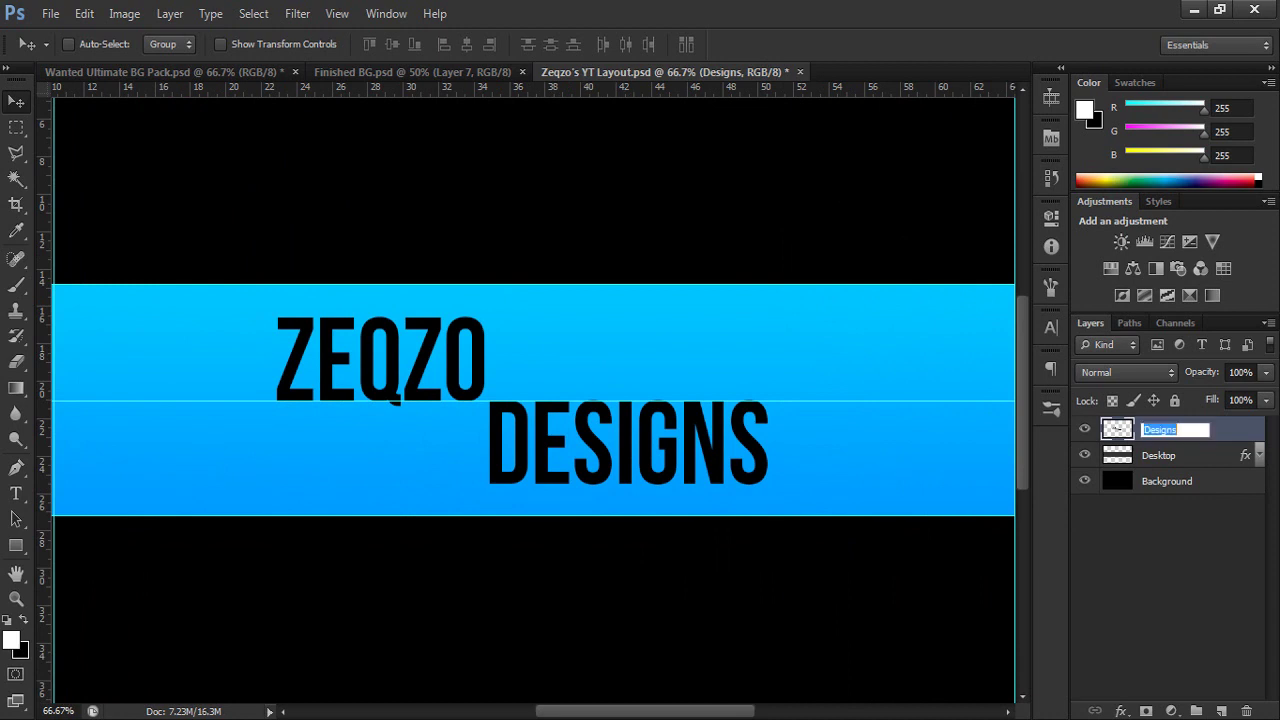
pyautogui.write('Name')
pyautogui.press('Return')
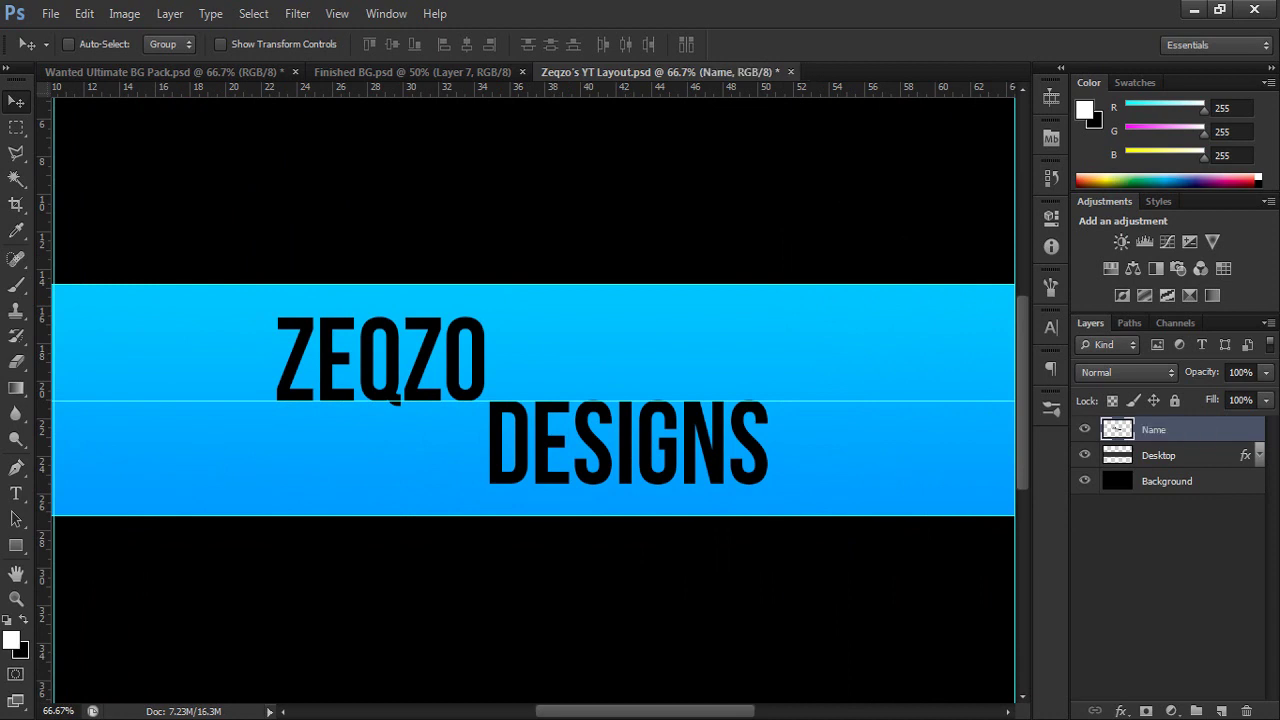
pyautogui.moveTo(878, 384)
pyautogui.mouseDown()
pyautogui.moveTo(852, 336)
pyautogui.moveTo(890, 386)
pyautogui.mouseUp()
pyautogui.hotkey('ctrl', 'z')
# - Add a Drop Shadow effect to the Name layer and show its settings
pyautogui.rightClick(1168, 429)
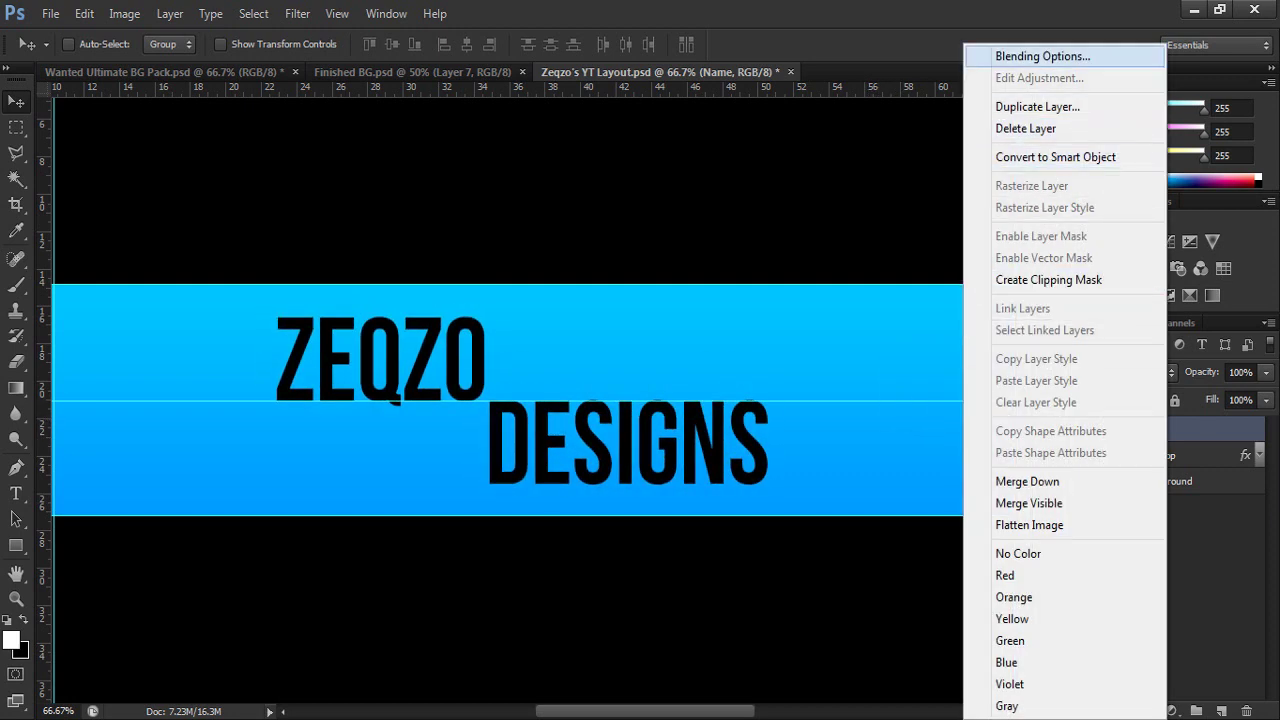
pyautogui.click(1043, 57)
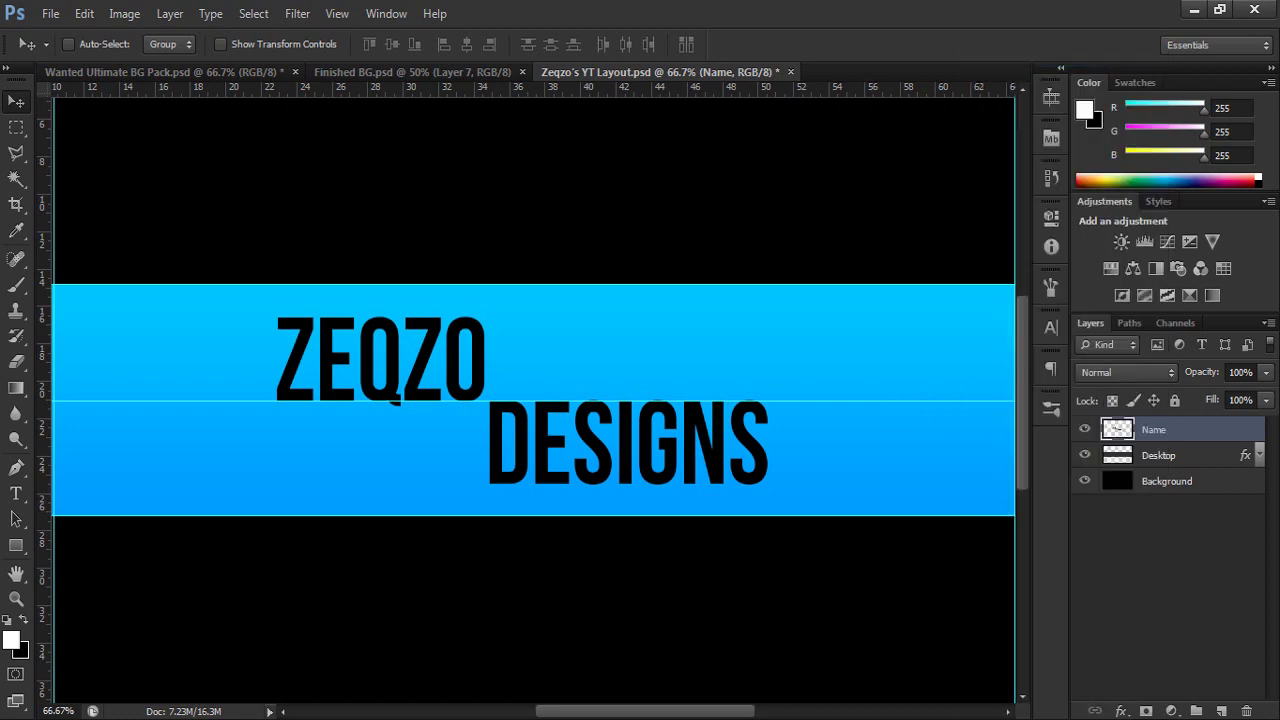
pyautogui.press('h')
pyautogui.doubleClick(1210, 429)
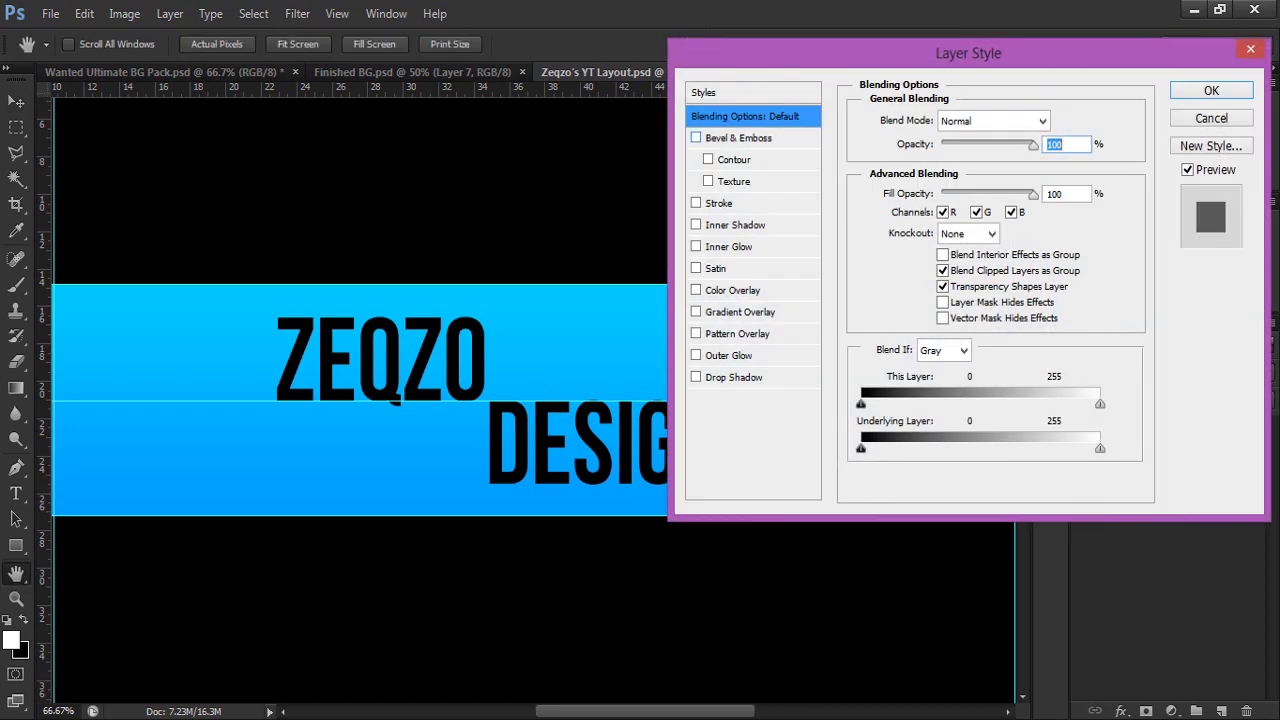
pyautogui.click(696, 377)
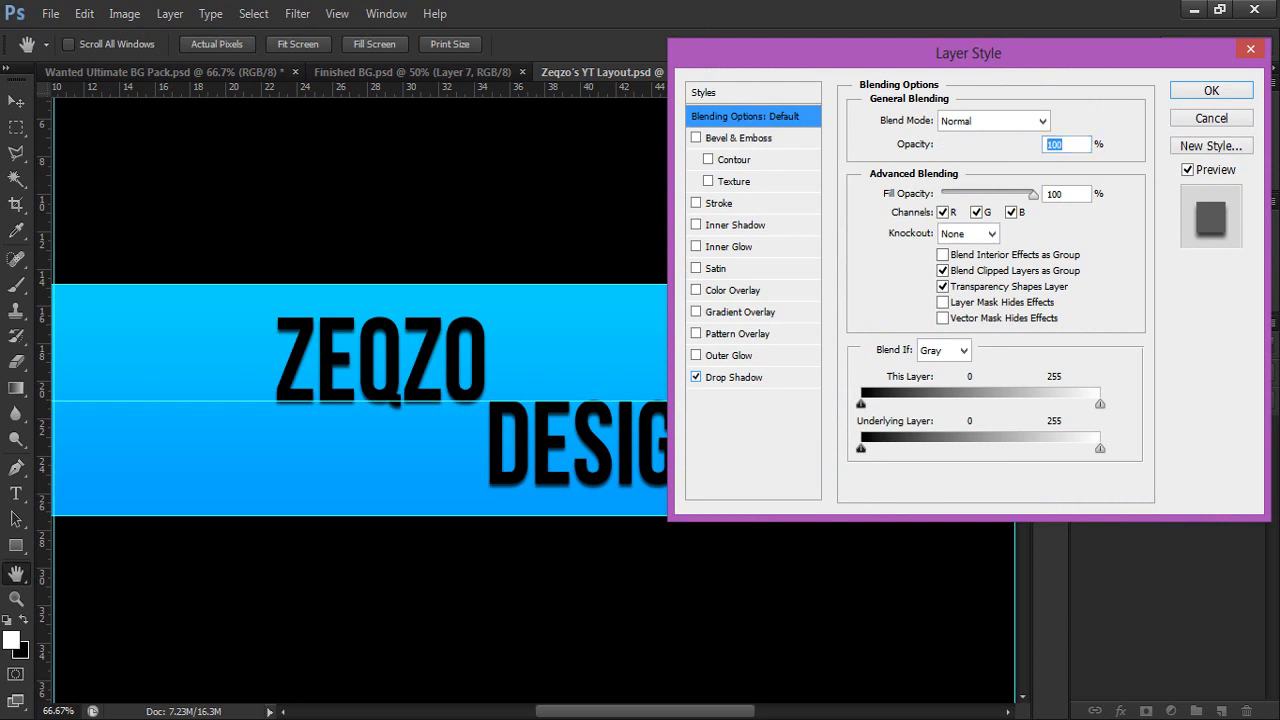
pyautogui.click(734, 377)
# - Add a Color Overlay effect to the Name layer in light grey d2d2d2
pyautogui.click(696, 290)
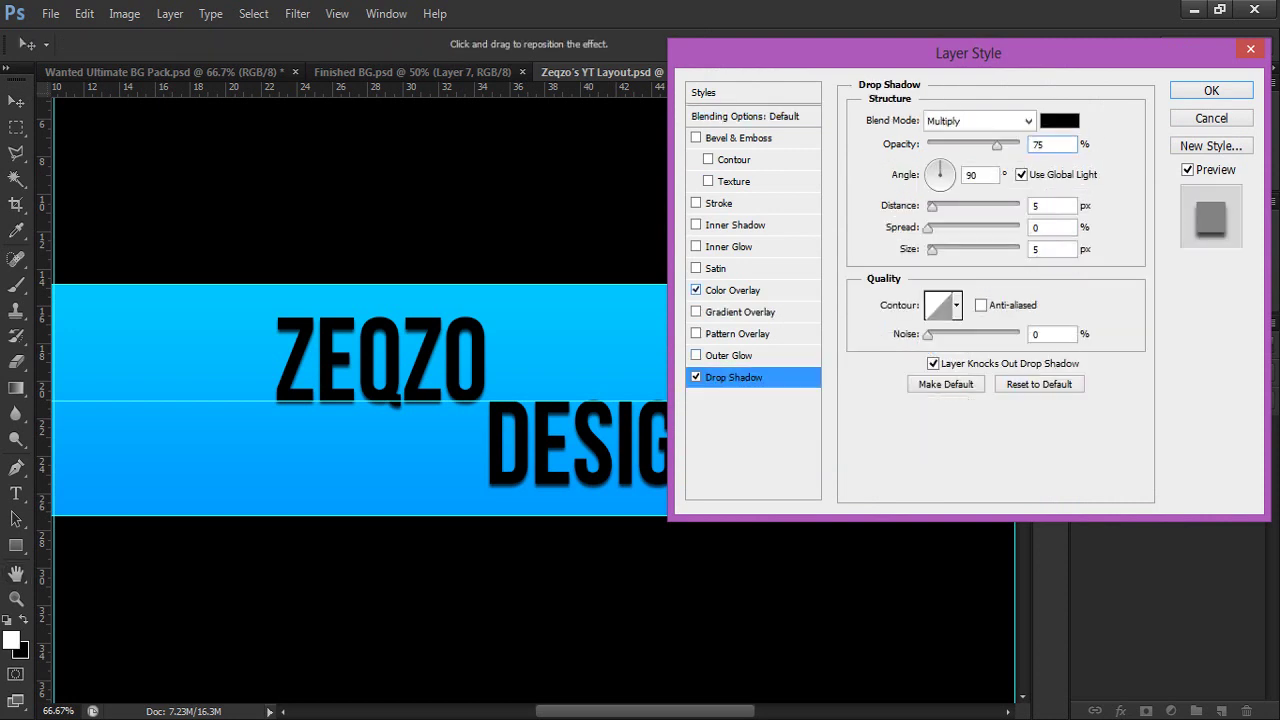
pyautogui.click(733, 290)
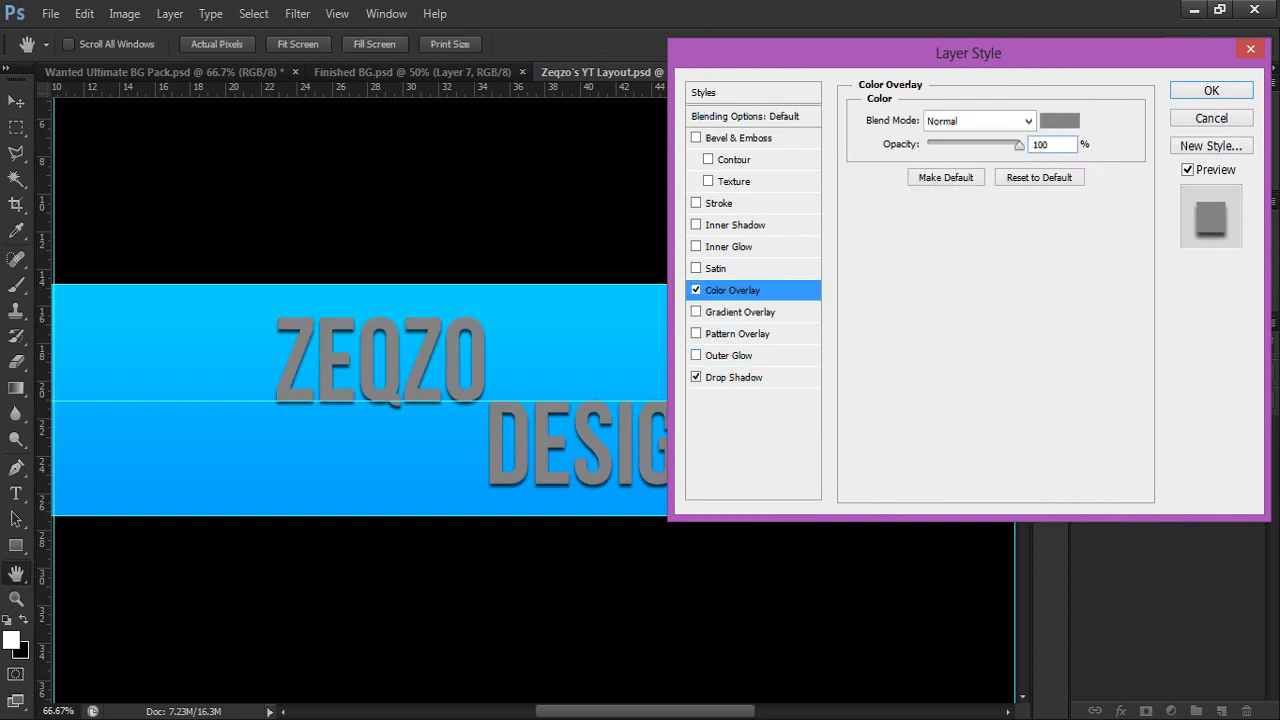
pyautogui.click(1059, 120)
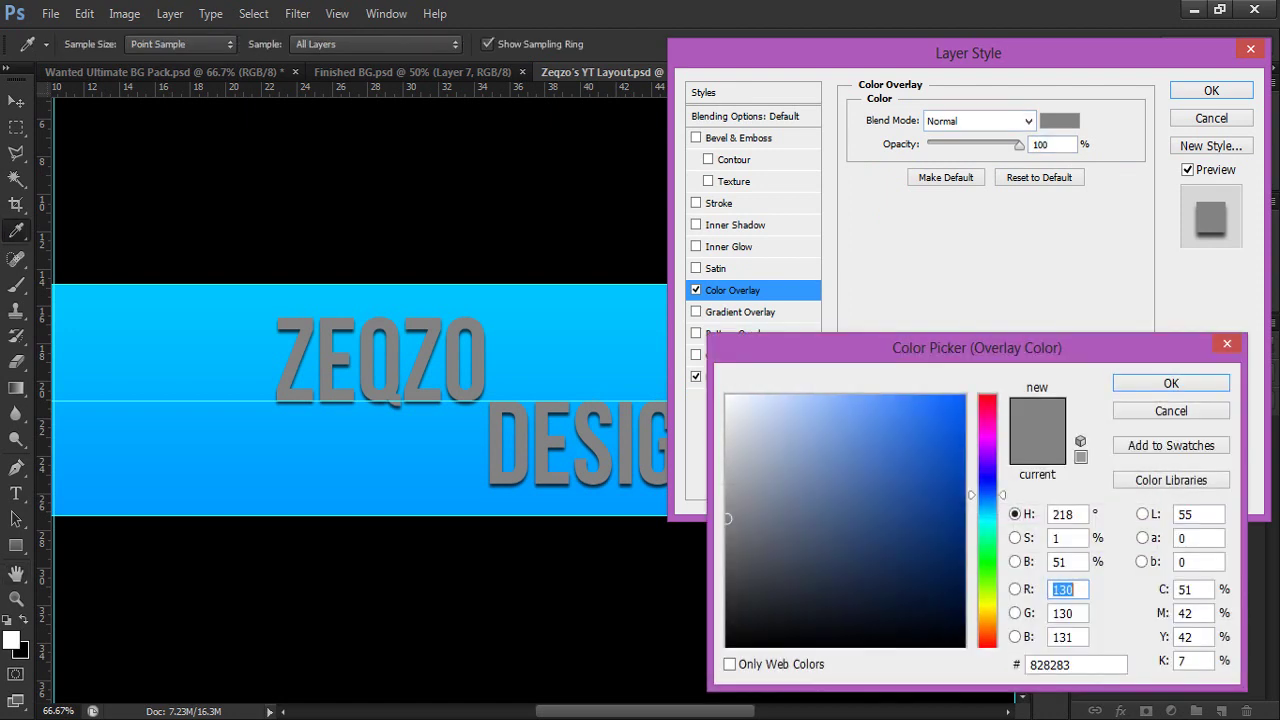
pyautogui.moveTo(987, 494)
pyautogui.mouseDown()
pyautogui.moveTo(987, 520)
pyautogui.moveTo(987, 496)
pyautogui.mouseUp()
pyautogui.moveTo(727, 518); pyautogui.dragTo(727, 439)
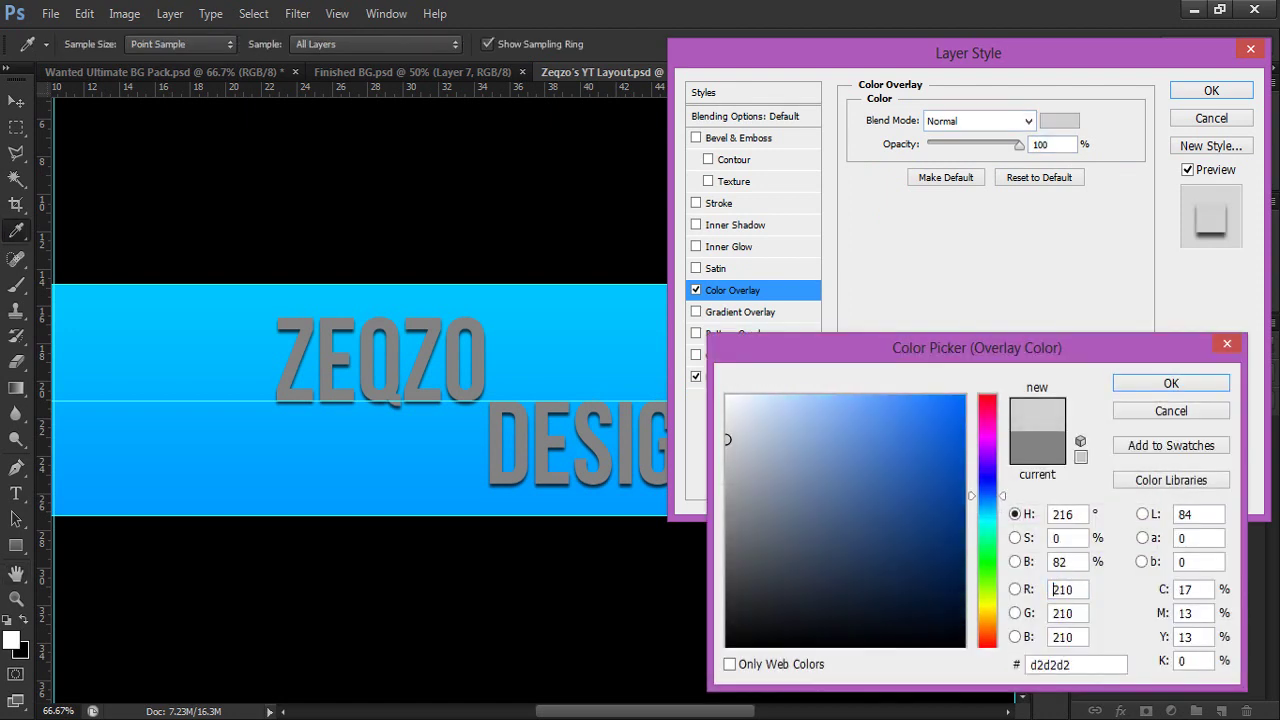
pyautogui.press('Return')
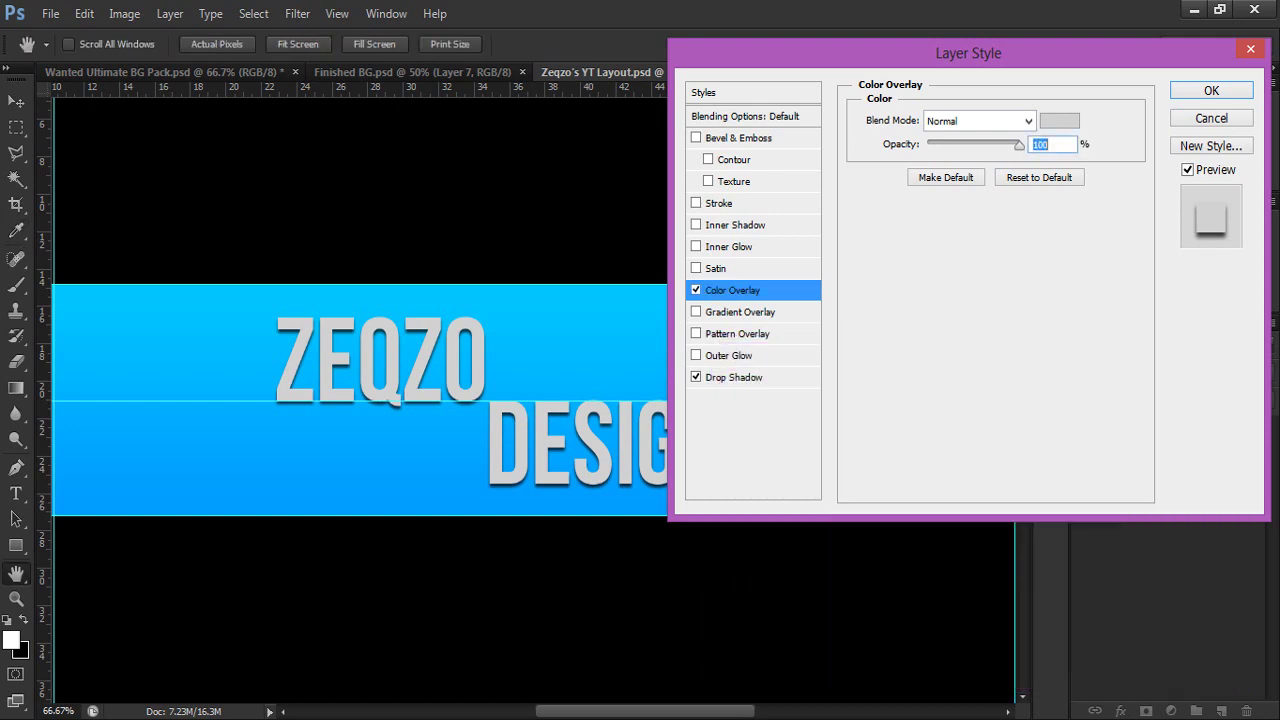
# - Set the Name layer's Drop Shadow distance to 10 px and its spread to 11%
pyautogui.click(734, 377)
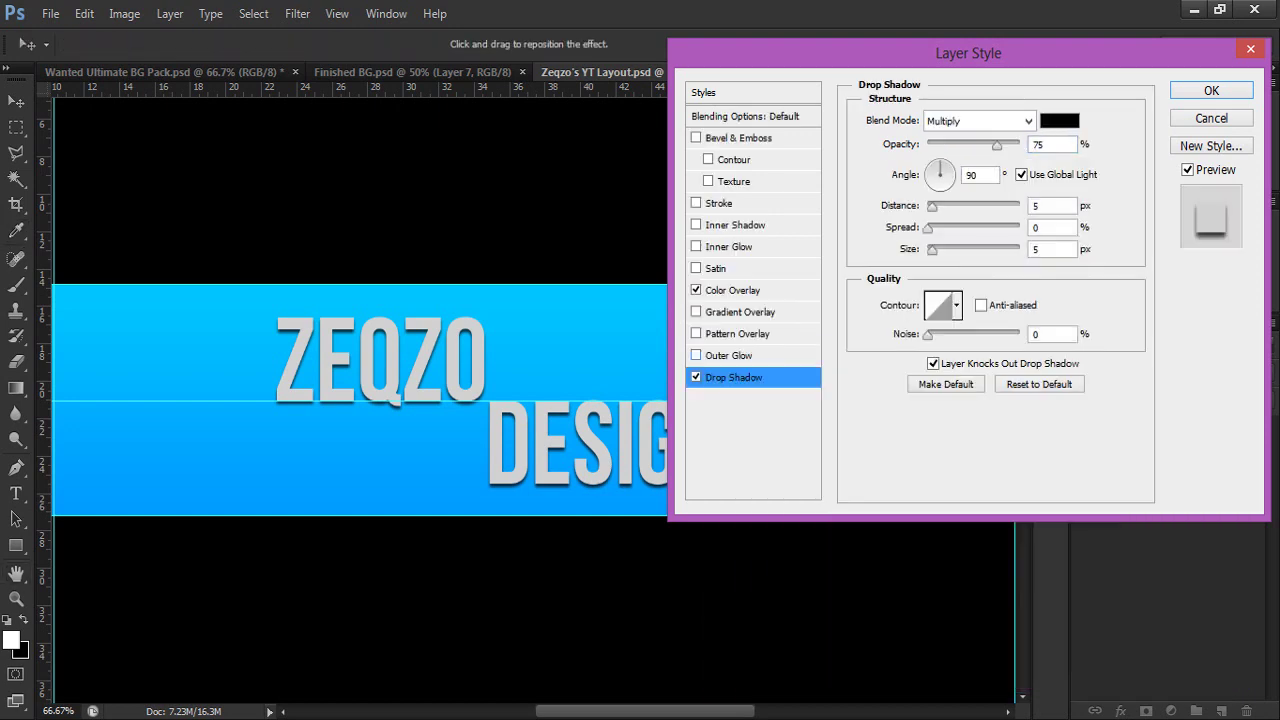
pyautogui.moveTo(932, 206); pyautogui.dragTo(937, 206)
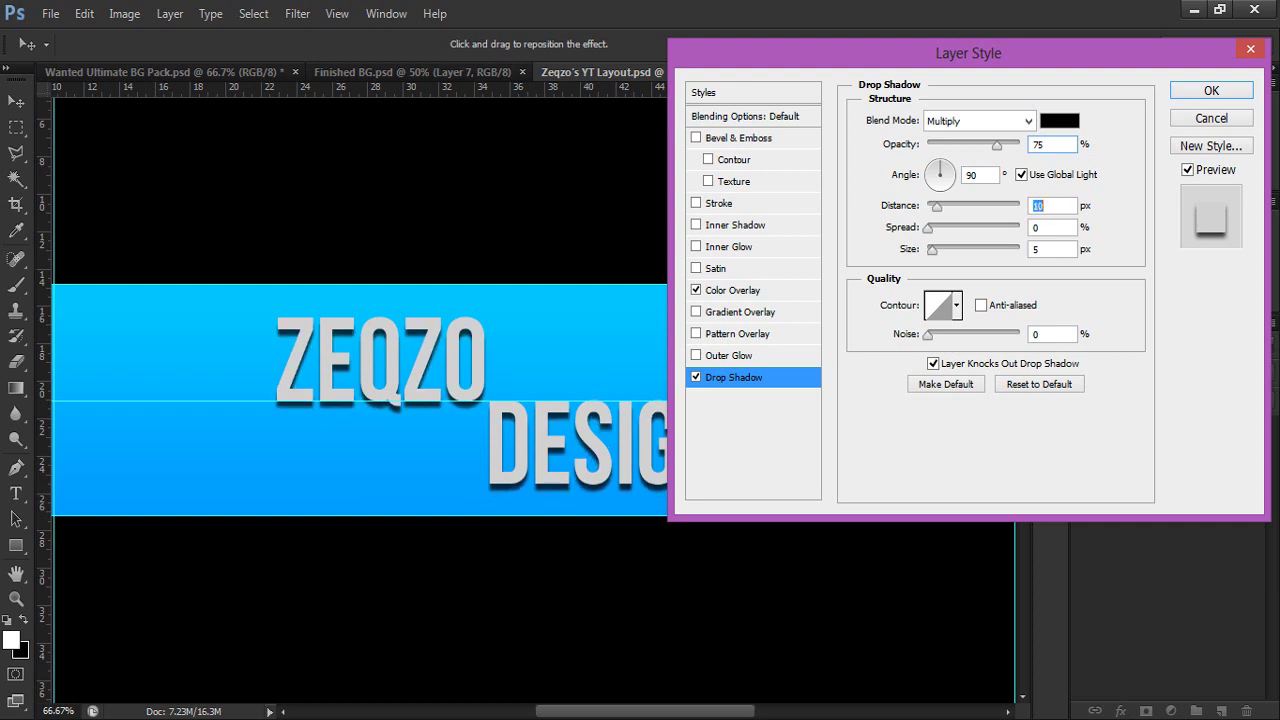
pyautogui.press('Tab')
pyautogui.press('Up')
pyautogui.press('Up')
pyautogui.press('Up')
pyautogui.press('Up')
pyautogui.press('Up')
pyautogui.press('Up')
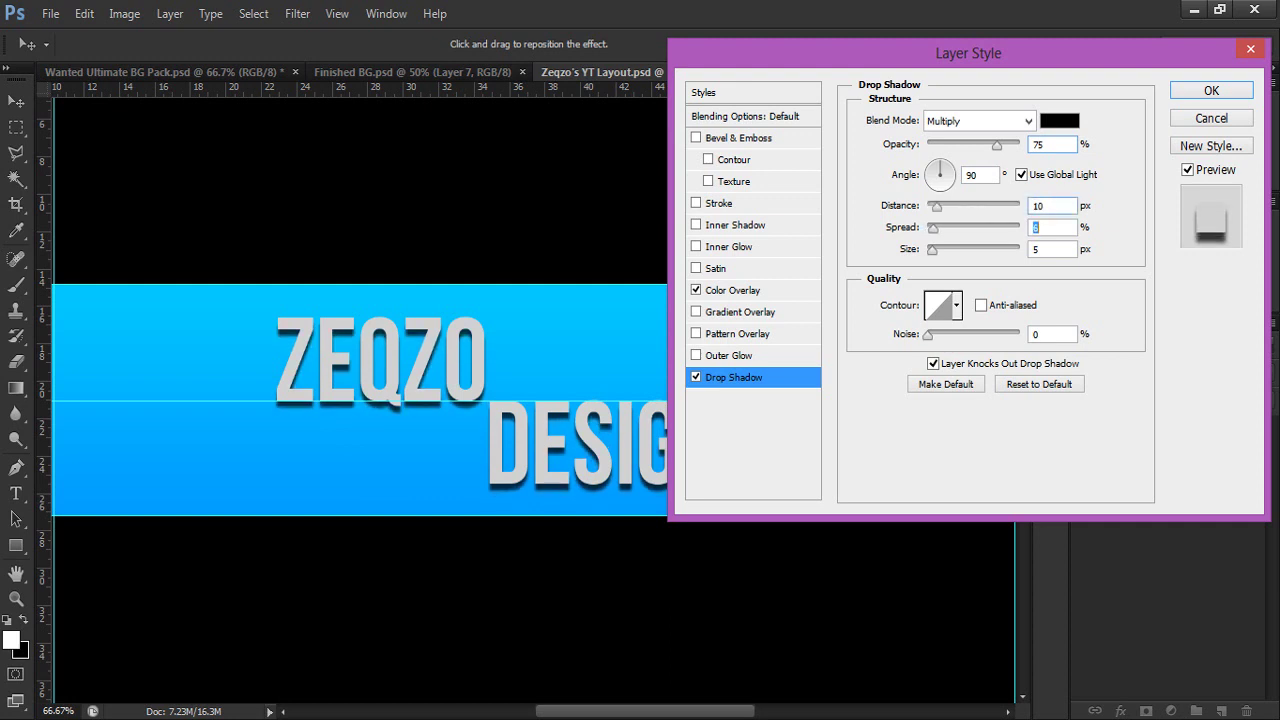
pyautogui.press('Up')
pyautogui.press('Up')
pyautogui.press('Up')
pyautogui.press('Up')
pyautogui.press('Up')
pyautogui.press('Up')
pyautogui.press('Up')
pyautogui.press('Up')
pyautogui.press('Up')
pyautogui.press('Up')
pyautogui.press('Up')
pyautogui.press('Up')
pyautogui.press('Up')
pyautogui.press('Up')
pyautogui.press('Up')
pyautogui.press('Up')
pyautogui.press('Up')
pyautogui.press('Up')
pyautogui.press('Up')
pyautogui.press('Up')
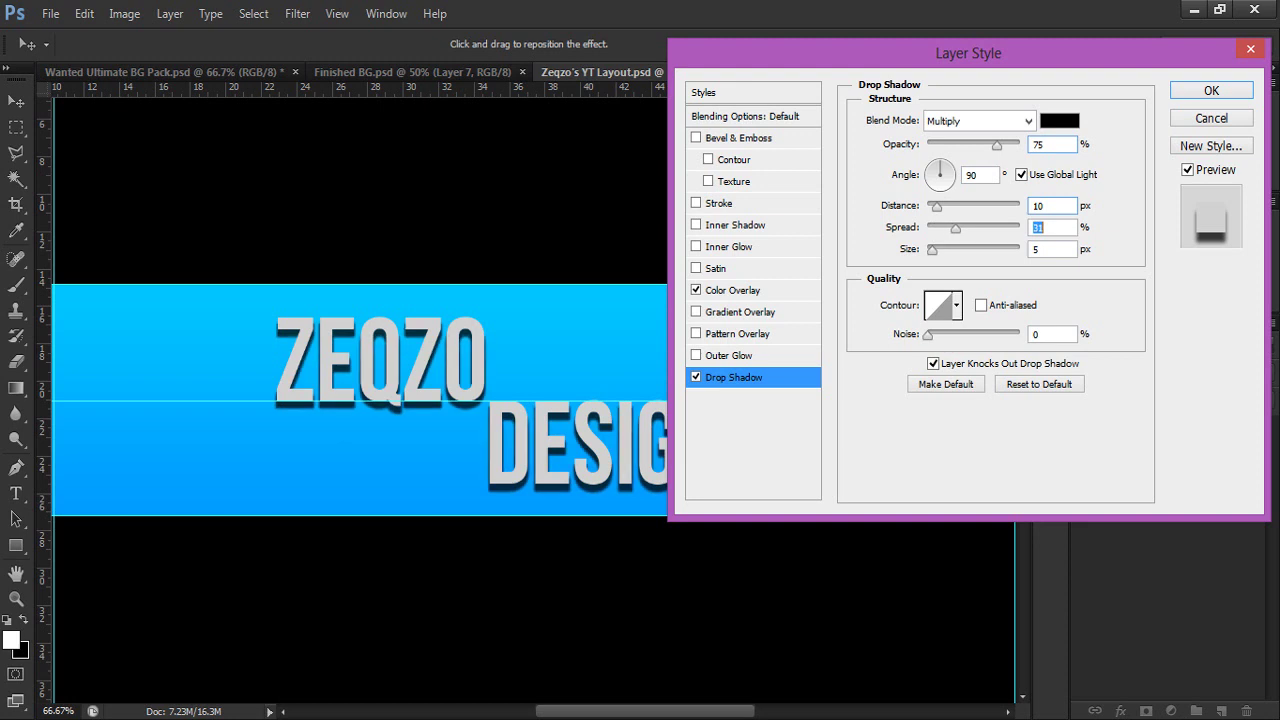
pyautogui.press('Down')
pyautogui.press('Down')
pyautogui.press('Down')
pyautogui.press('Down')
pyautogui.press('Down')
pyautogui.press('Down')
pyautogui.press('Down')
pyautogui.press('Down')
pyautogui.press('Down')
pyautogui.press('Down')
pyautogui.press('Down')
pyautogui.press('Down')
pyautogui.press('Down')
pyautogui.press('Down')
pyautogui.press('Down')
pyautogui.press('Down')
pyautogui.press('Down')
pyautogui.press('Down')
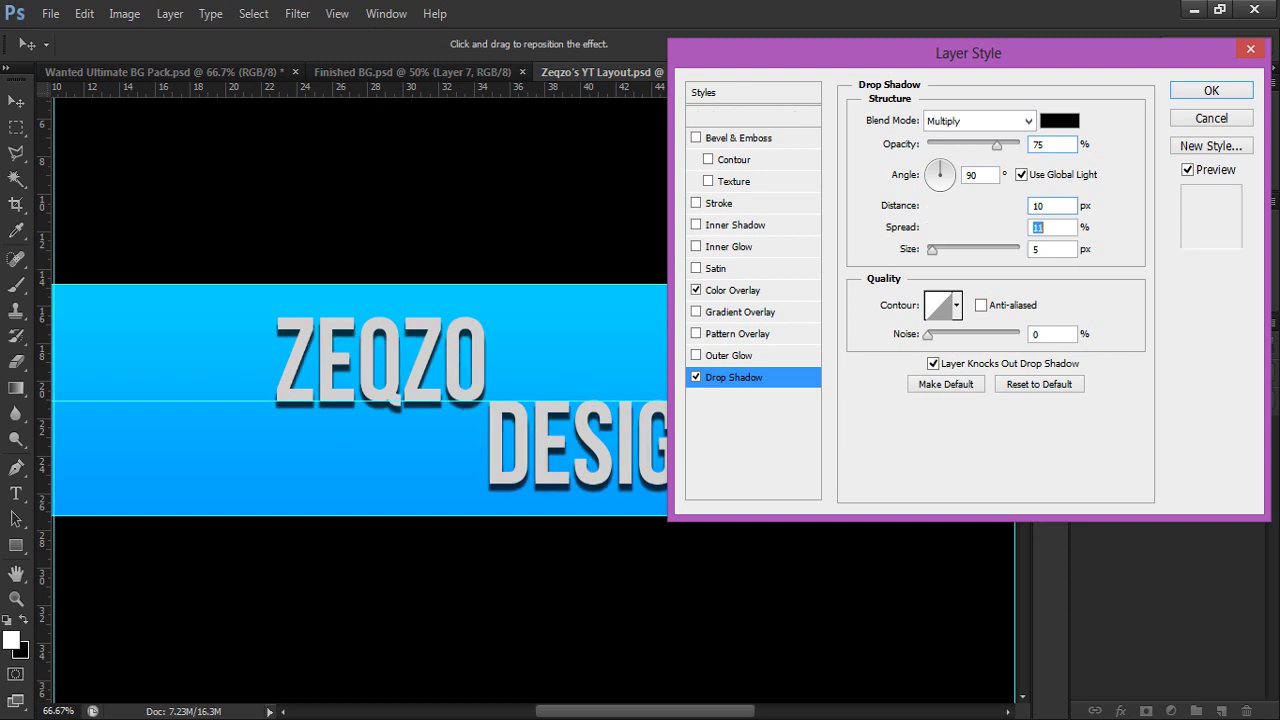
# - Set the Drop Shadow size of the Name layer to 8 px
pyautogui.press('Tab')
pyautogui.press('Up')
pyautogui.press('Up')
pyautogui.press('Up')
pyautogui.press('Up')
pyautogui.press('Up')
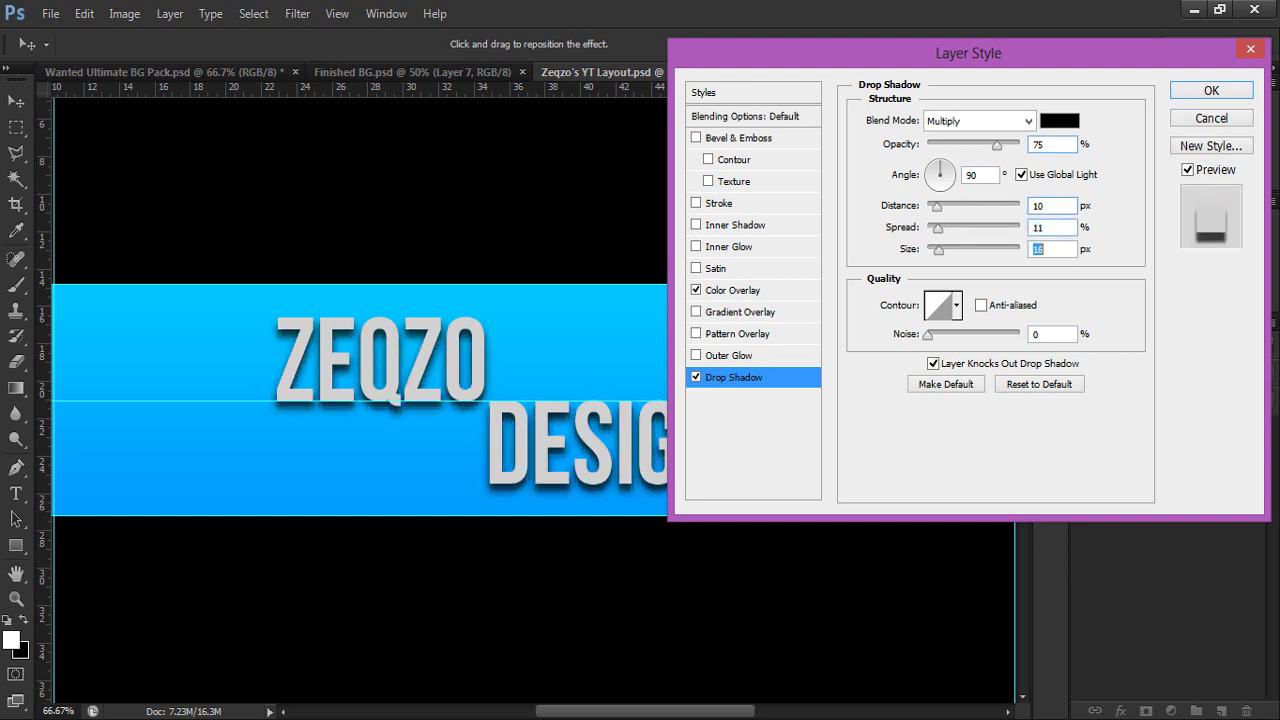
pyautogui.press('Down')
pyautogui.press('Down')
pyautogui.press('Down')
pyautogui.press('Down')
pyautogui.press('Down')
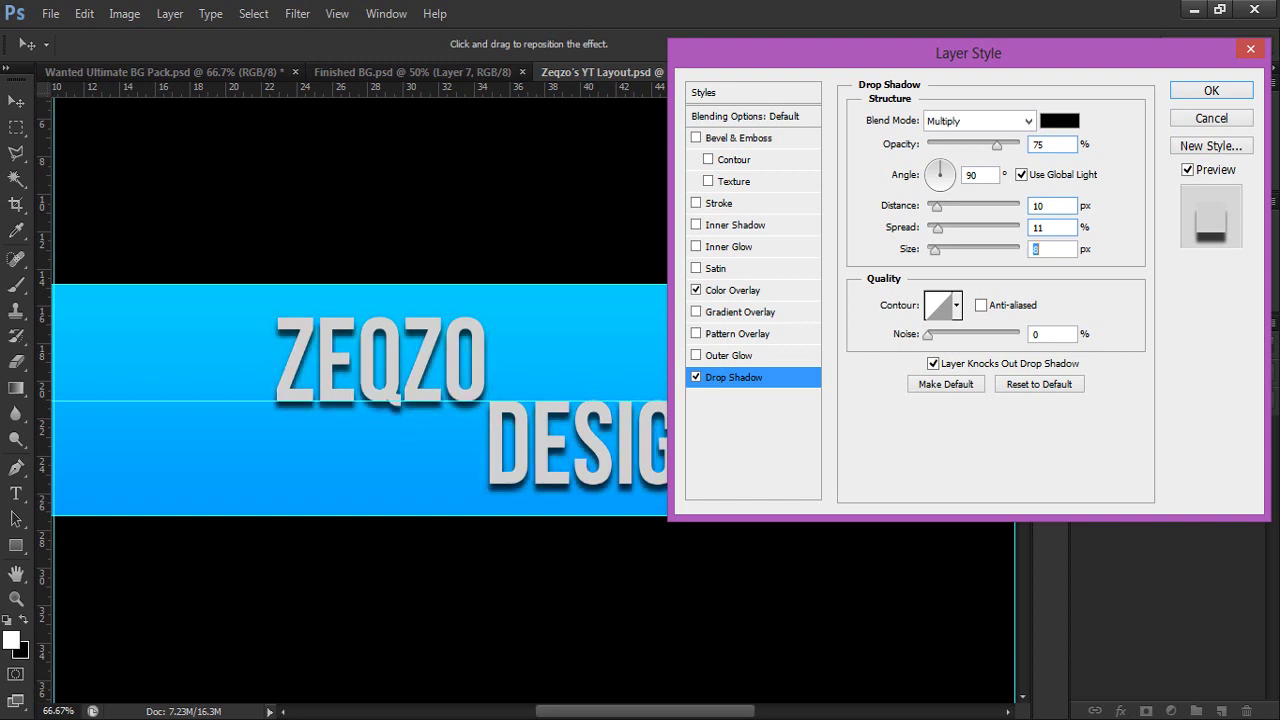
pyautogui.press('Down')
pyautogui.press('Down')
# - Reduce the Name layer's Drop Shadow distance to 2 px
pyautogui.moveTo(937, 207); pyautogui.dragTo(932, 207)
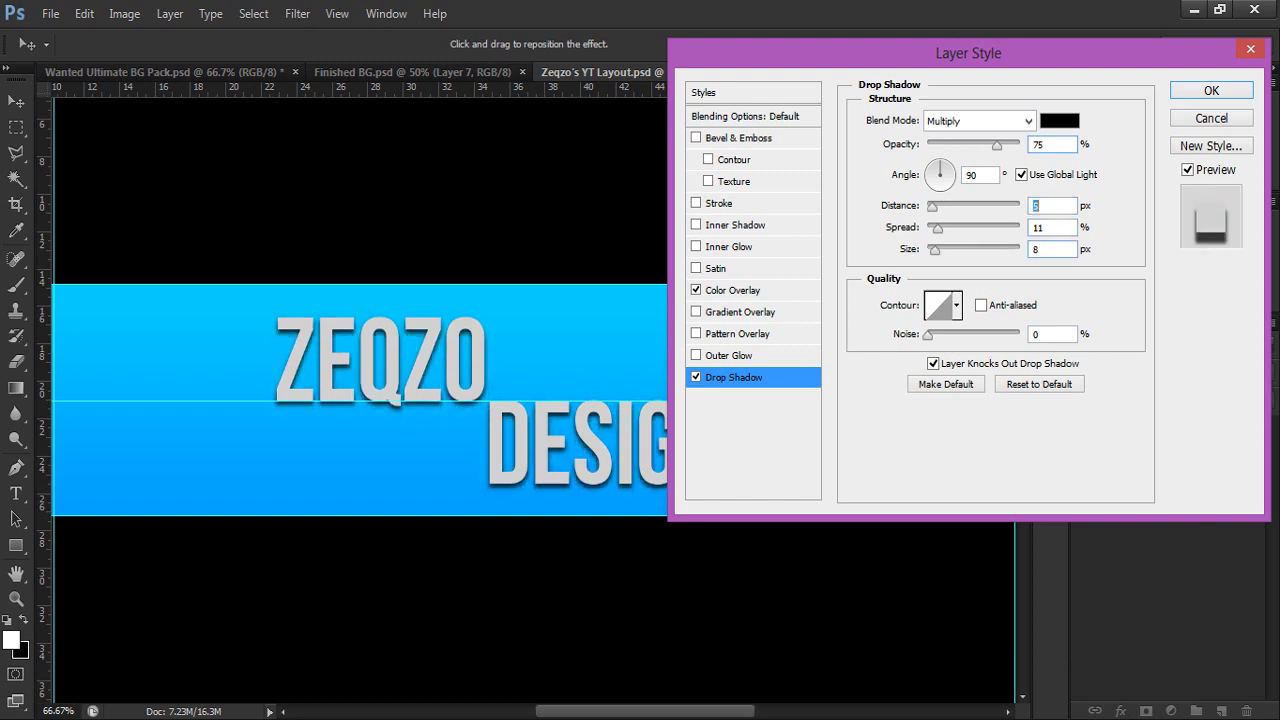
pyautogui.press('Down')
pyautogui.press('Down')
pyautogui.press('Down')
pyautogui.press('Down')
pyautogui.press('Down')
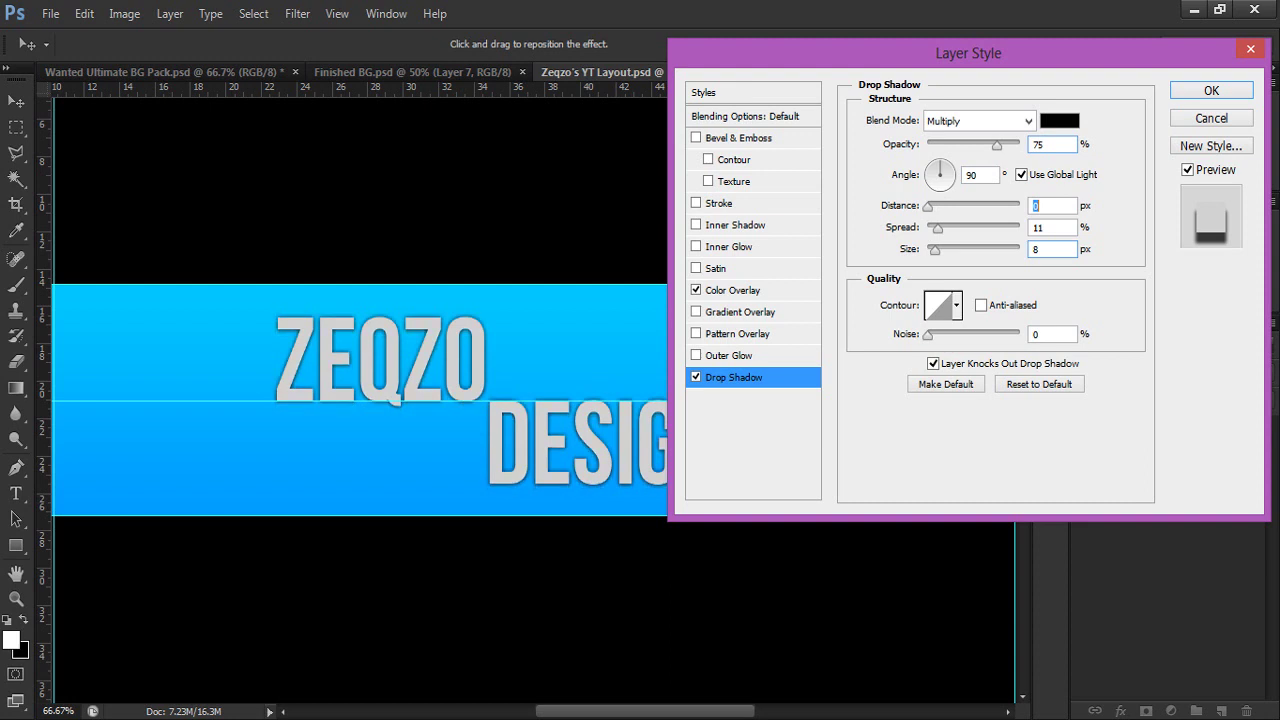
pyautogui.press('Up')
pyautogui.press('Up')
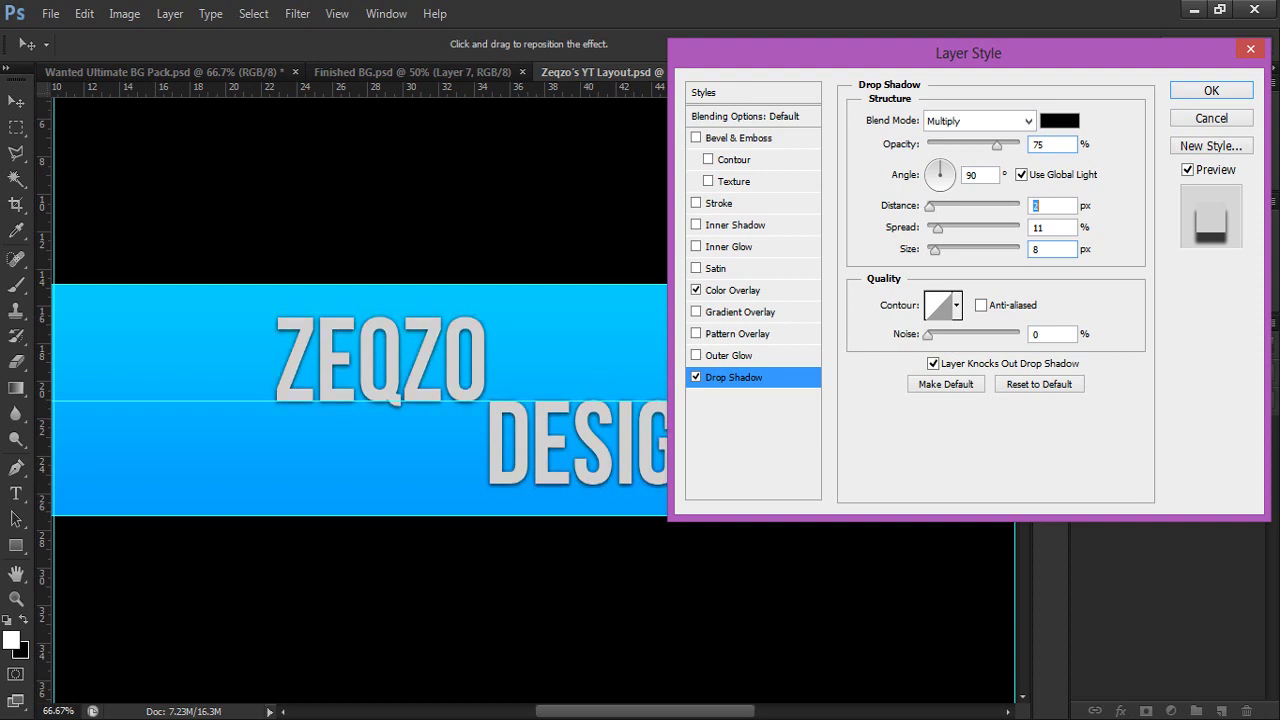
pyautogui.click(1042, 206)
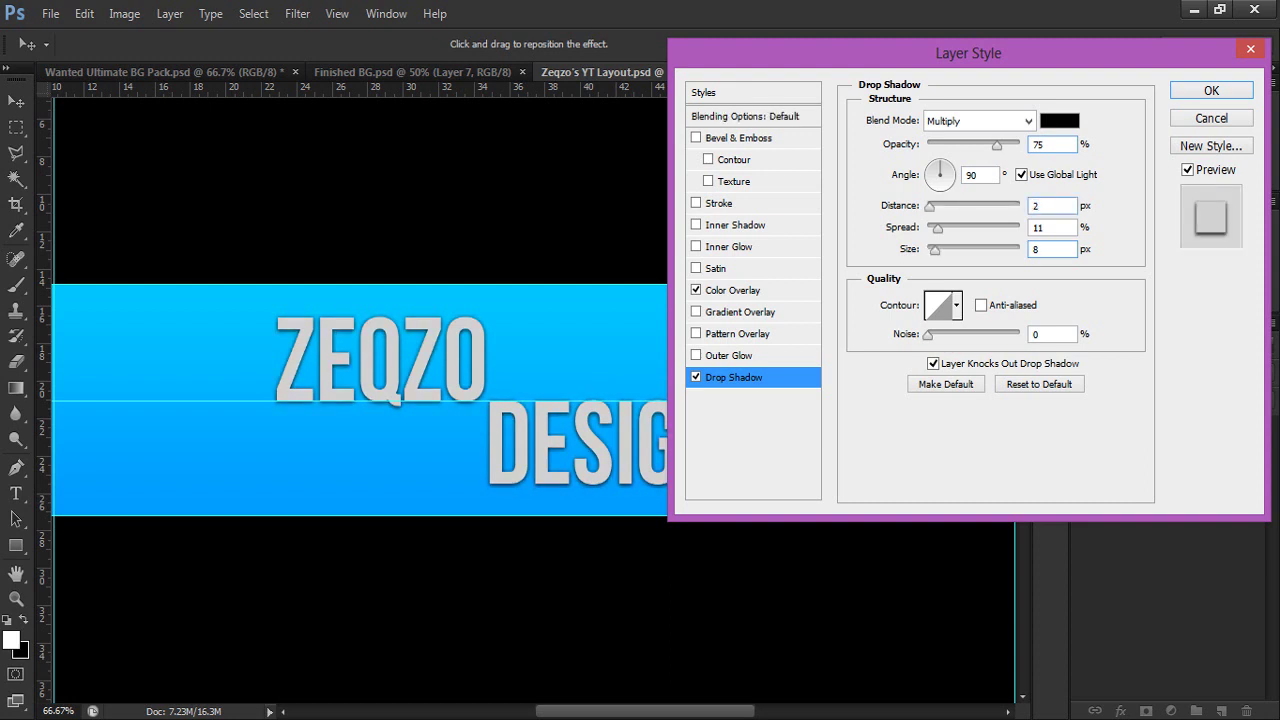
# - Increase the Name layer's Drop Shadow size to 18 px
pyautogui.moveTo(935, 250); pyautogui.dragTo(940, 250)
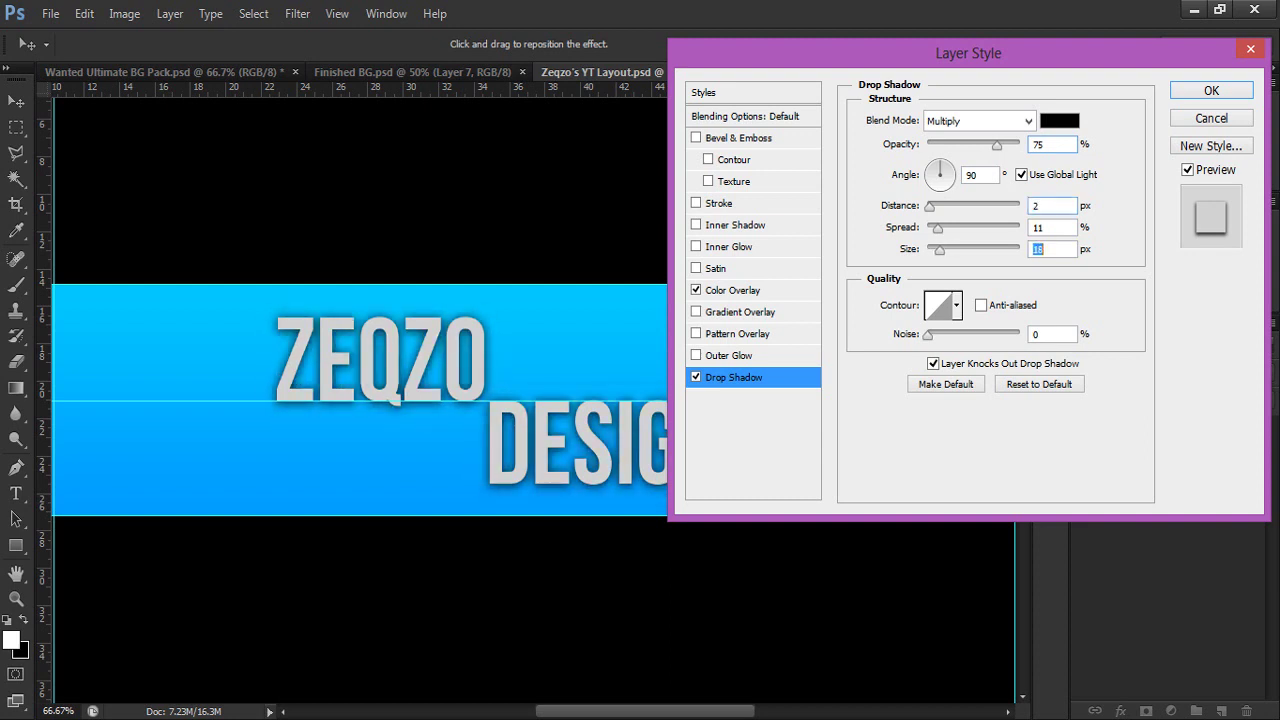
pyautogui.press('Up')
pyautogui.press('Up')
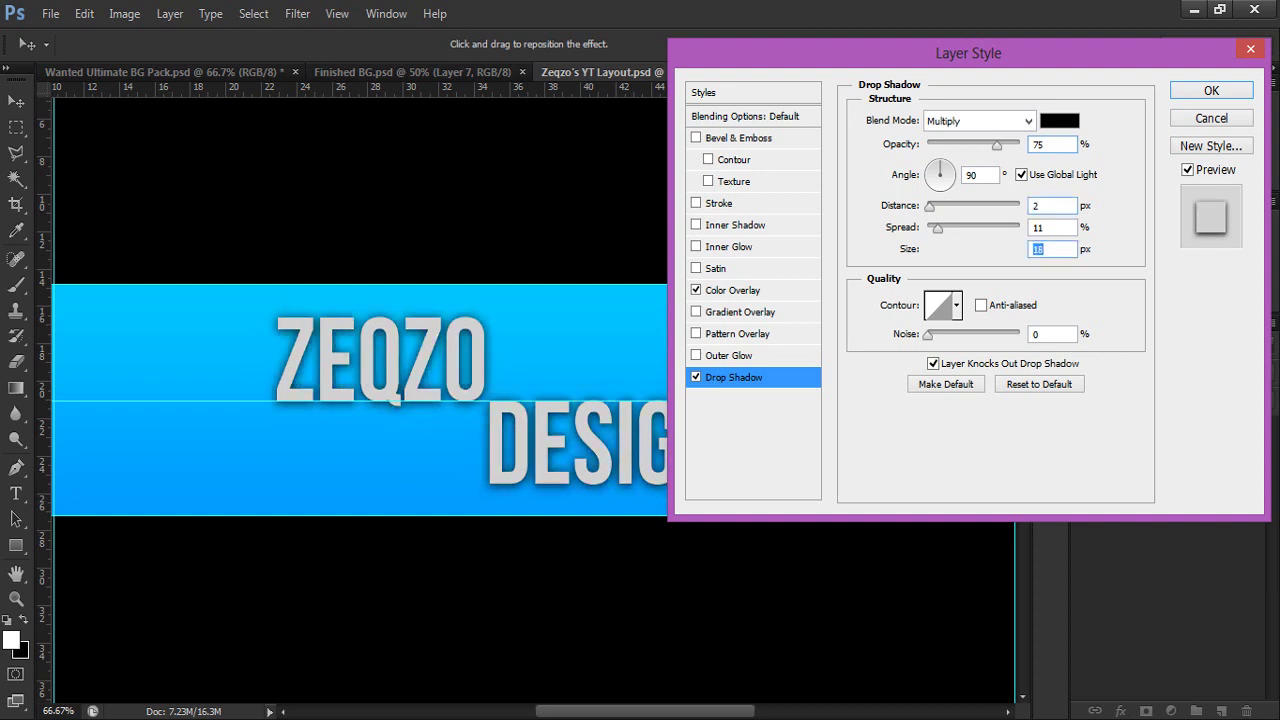
# - Try a Drop Shadow spread of 16% and bring it back to 11%
pyautogui.hotkey('shift', 'Tab')
pyautogui.press('Up')
pyautogui.press('Up')
pyautogui.press('Up')
pyautogui.press('Up')
pyautogui.press('Up')
pyautogui.press('Up')
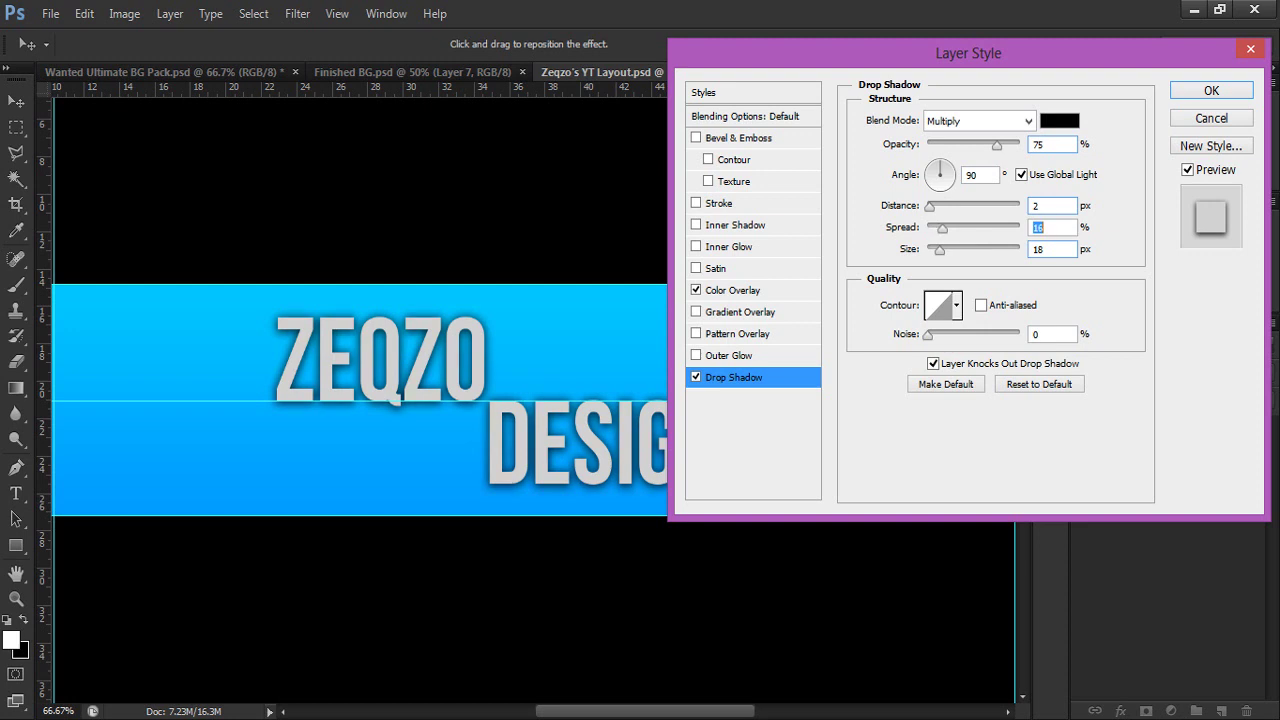
pyautogui.press('Down')
pyautogui.press('Down')
pyautogui.press('Down')
pyautogui.press('Down')
pyautogui.press('Down')
# - Add a Bevel & Emboss effect to the Name layer with a size of 2 px
pyautogui.click(696, 138)
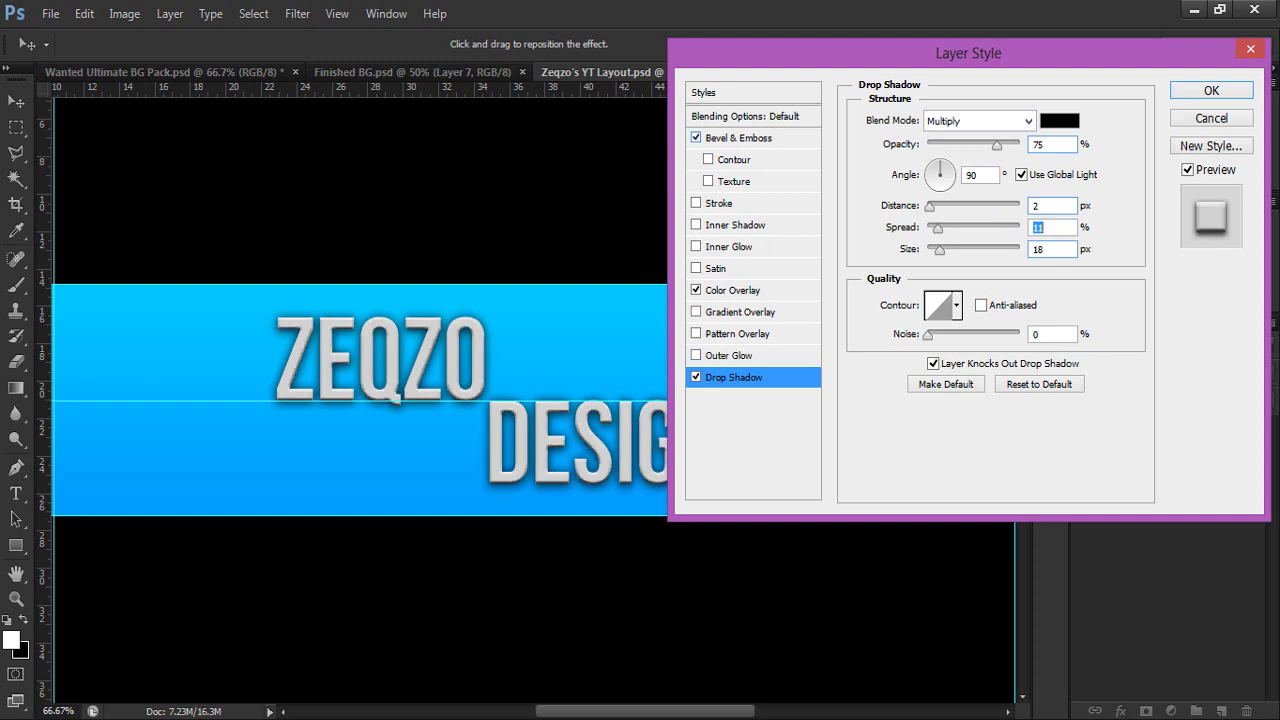
pyautogui.click(738, 138)
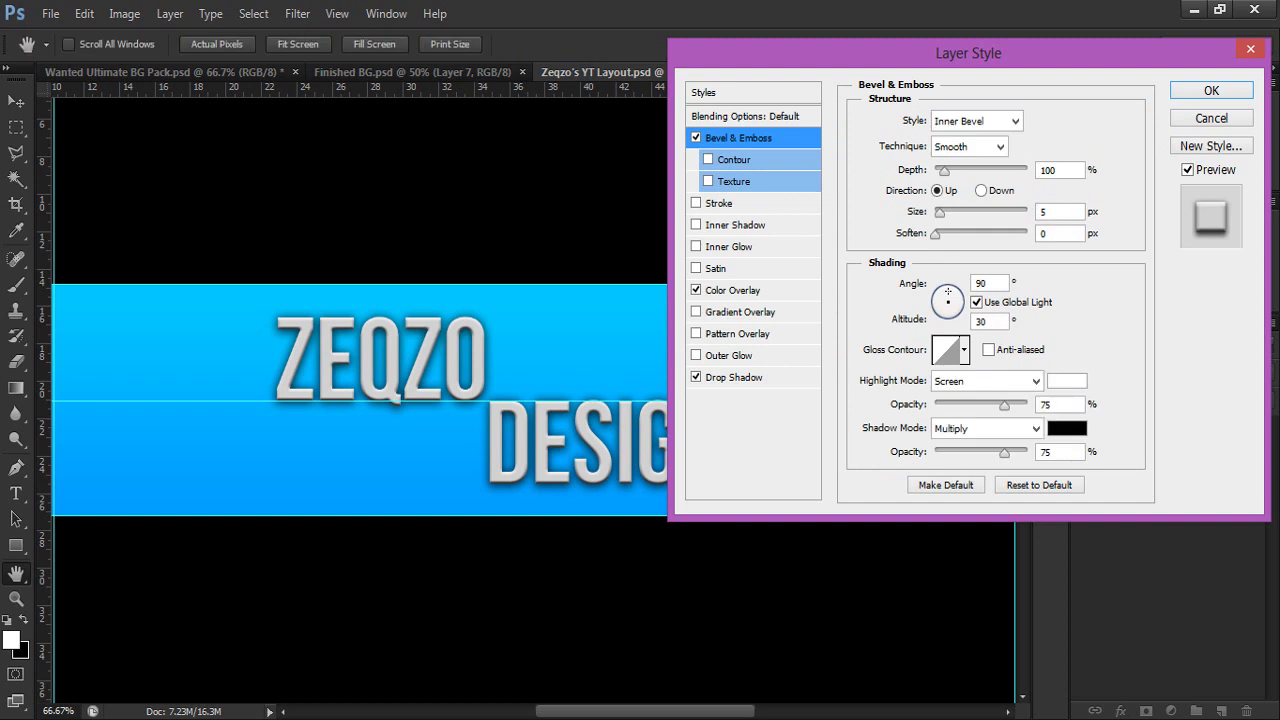
pyautogui.moveTo(940, 212); pyautogui.dragTo(937, 212)
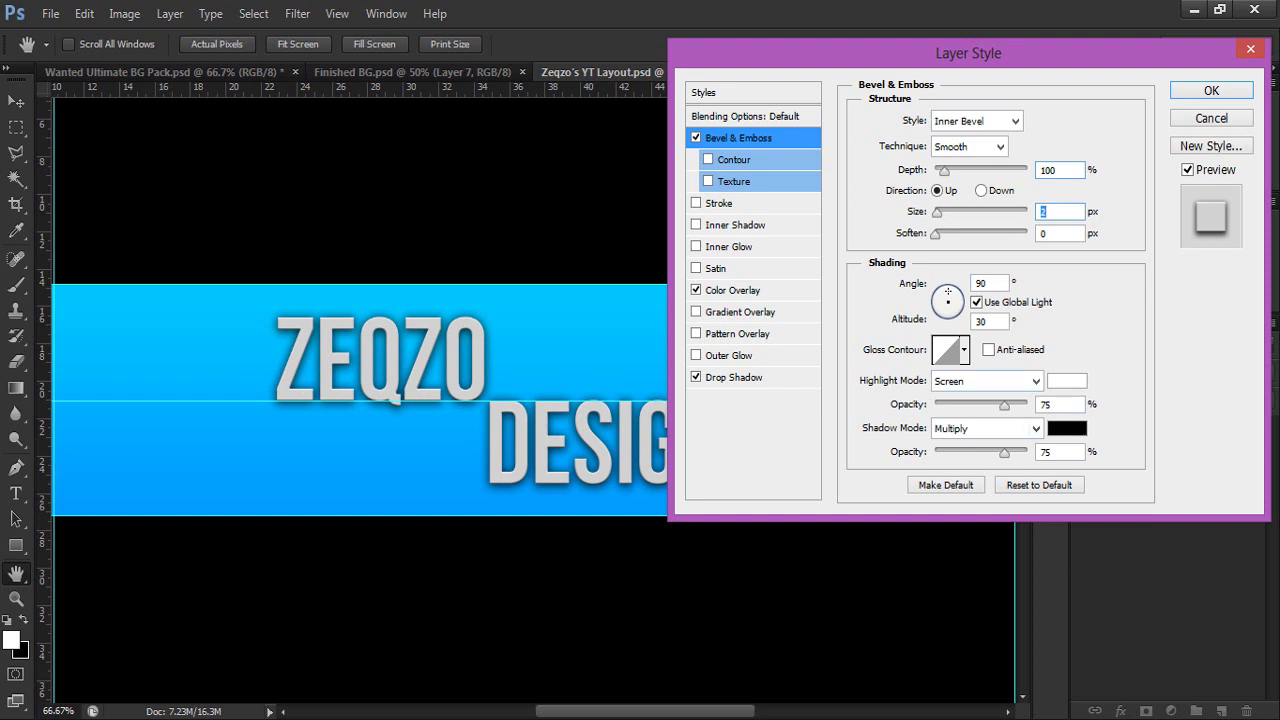
# - Compare the text with and without Bevel & Emboss, and set the effect's depth to 40%
pyautogui.moveTo(944, 171)
pyautogui.mouseDown()
pyautogui.moveTo(977, 171)
pyautogui.moveTo(935, 171)
pyautogui.mouseUp()
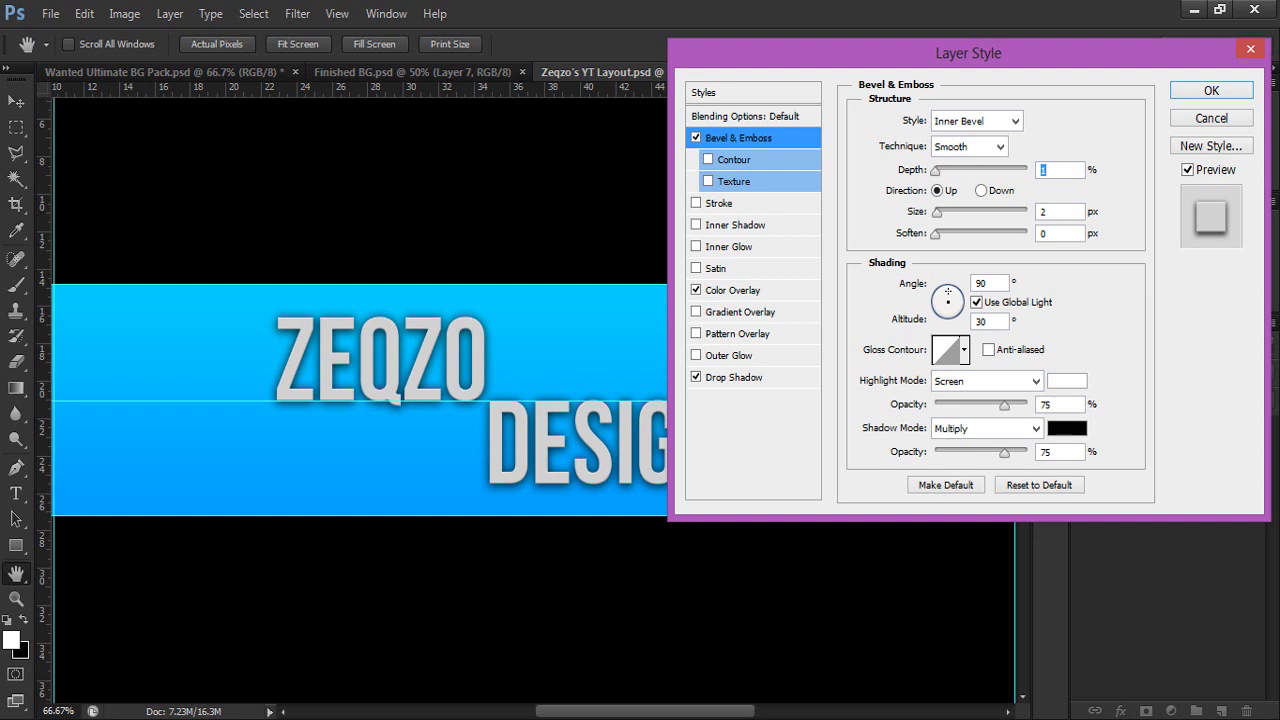
pyautogui.click(696, 138)
pyautogui.click(696, 137)
pyautogui.hotkey('shift', 'Up')
pyautogui.hotkey('shift', 'Down')
pyautogui.hotkey('shift', 'Up')
pyautogui.hotkey('shift', 'Up')
pyautogui.hotkey('shift', 'Up')
pyautogui.write('40')
# - Try a Gradient Overlay in Overlay blend mode in place of the Color Overlay on the Name layer
pyautogui.click(696, 312)
pyautogui.click(740, 311)
pyautogui.click(978, 120)
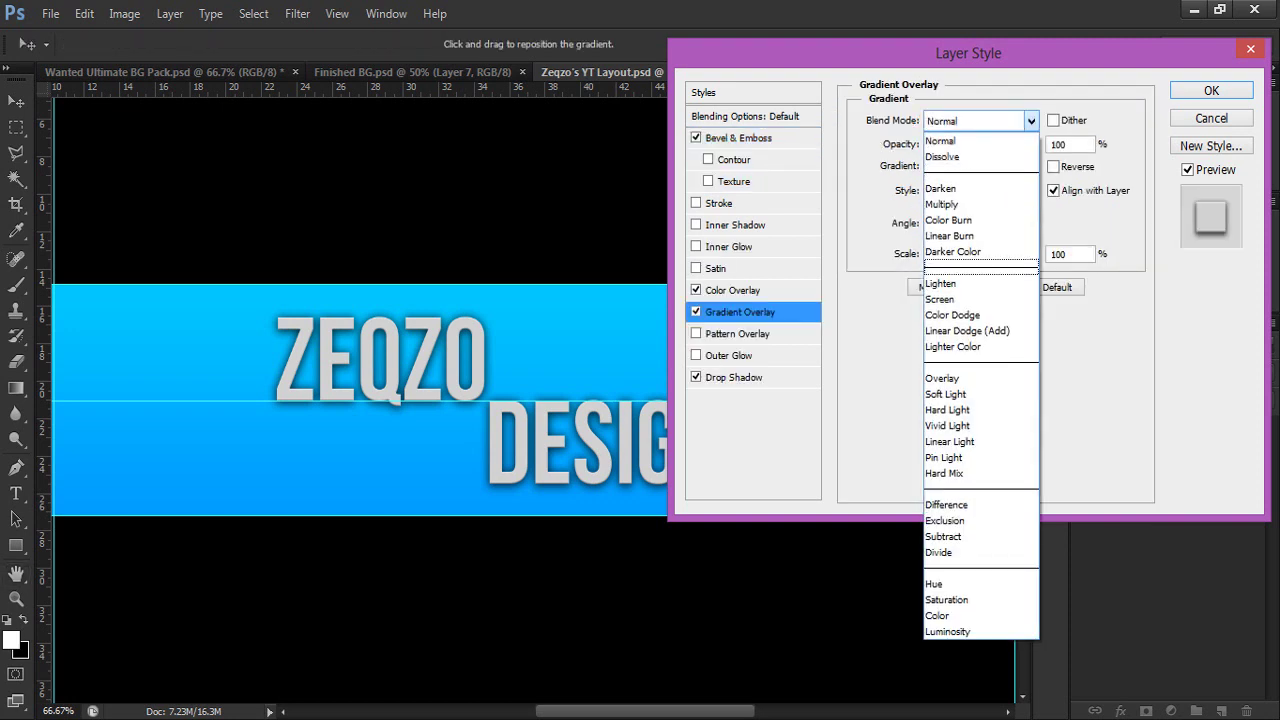
pyautogui.click(943, 378)
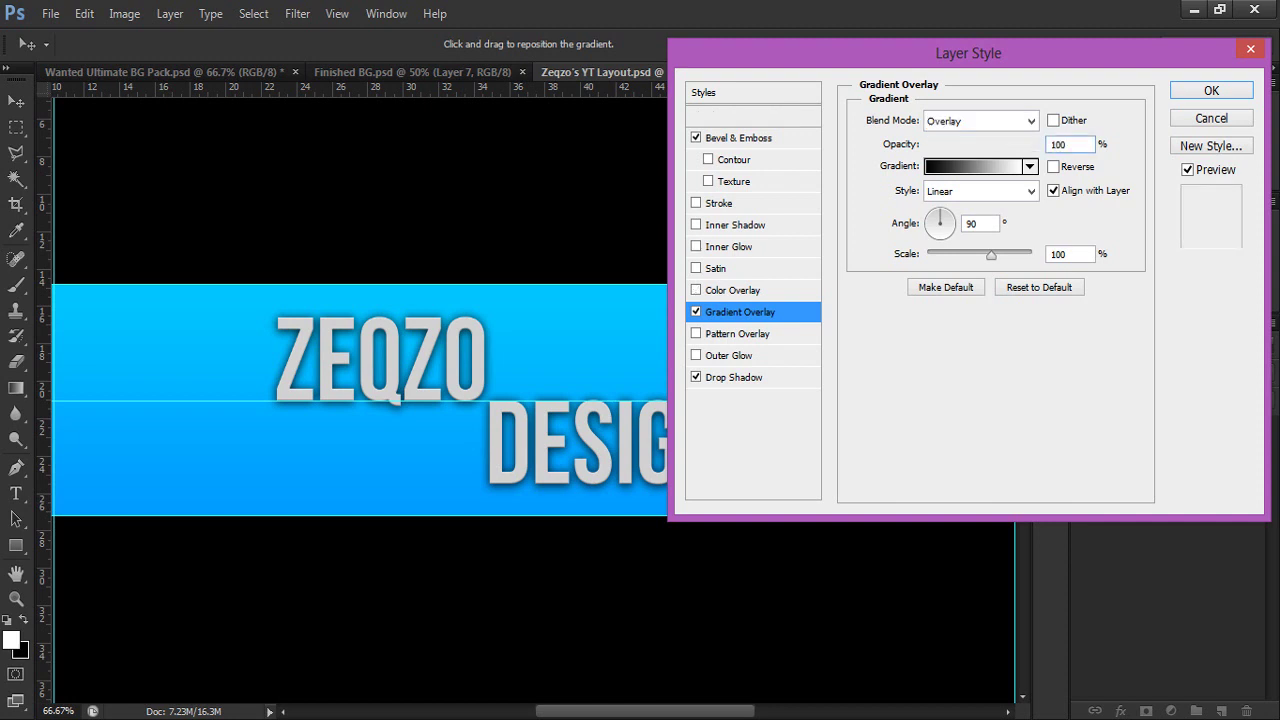
pyautogui.click(696, 289)
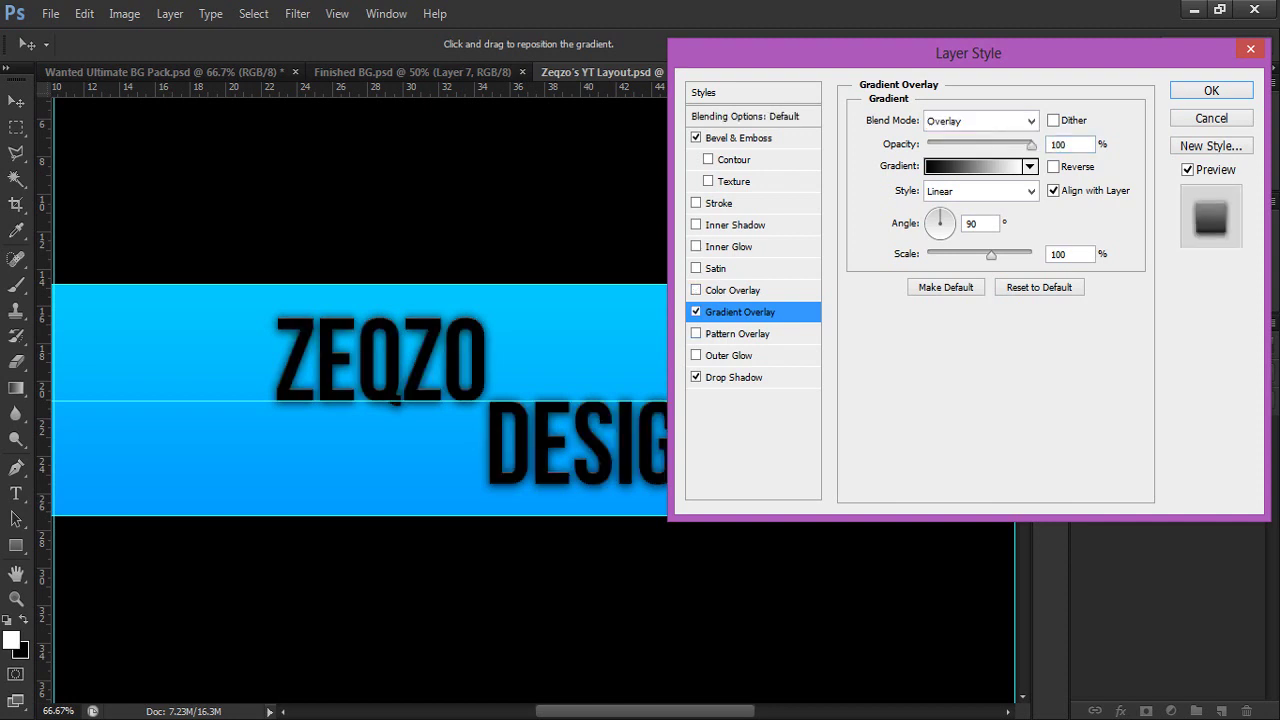
pyautogui.click(696, 311)
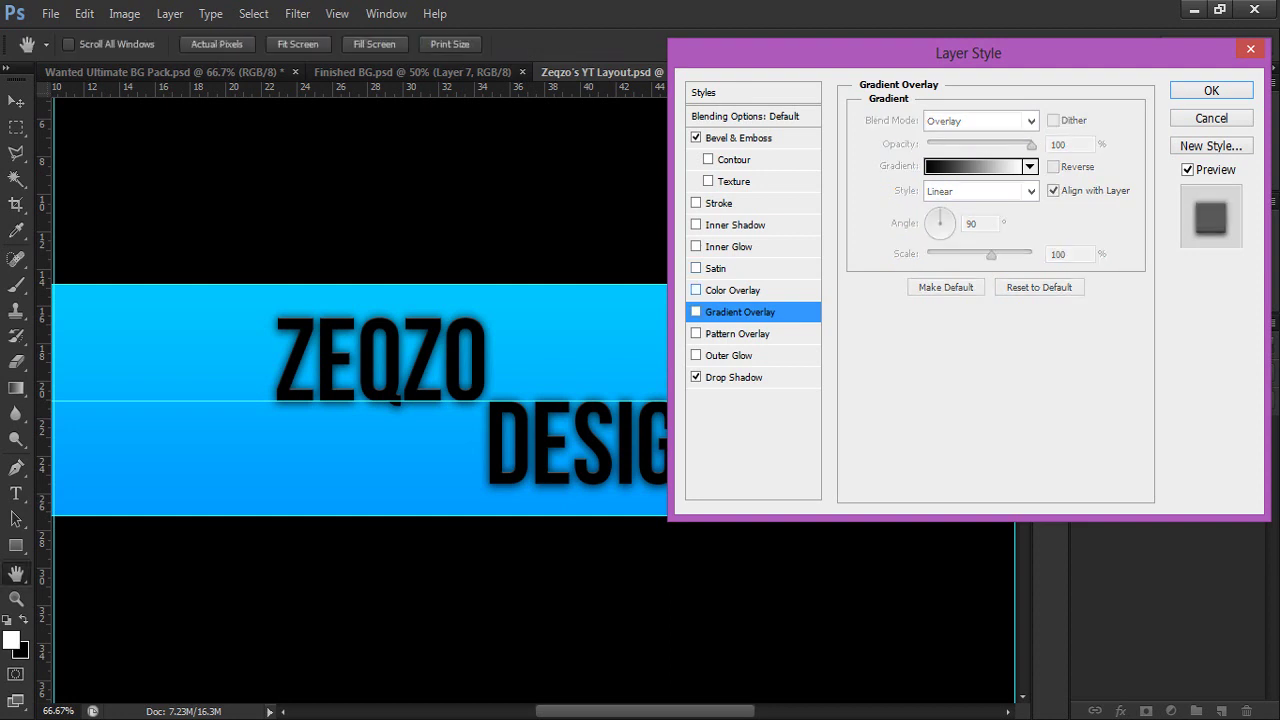
pyautogui.click(696, 290)
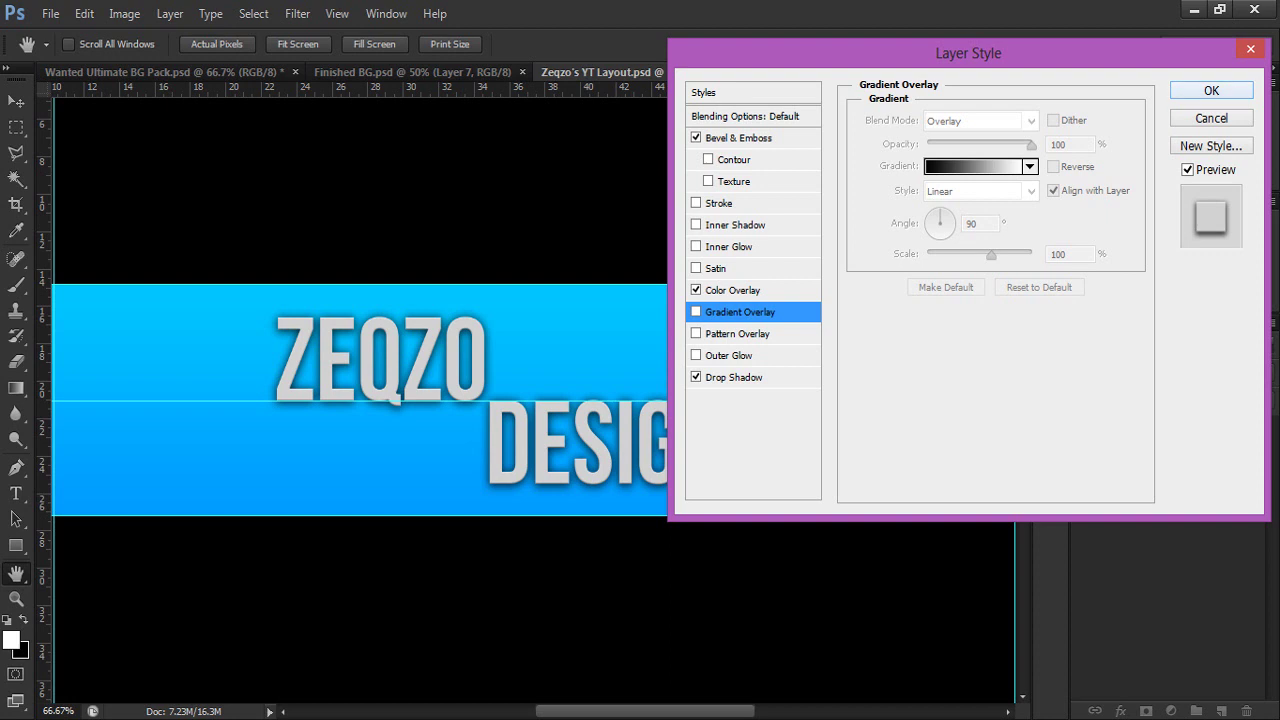
# - Apply the Bevel & Emboss, Color Overlay and Drop Shadow styles to the Name layer
pyautogui.click(1211, 90)
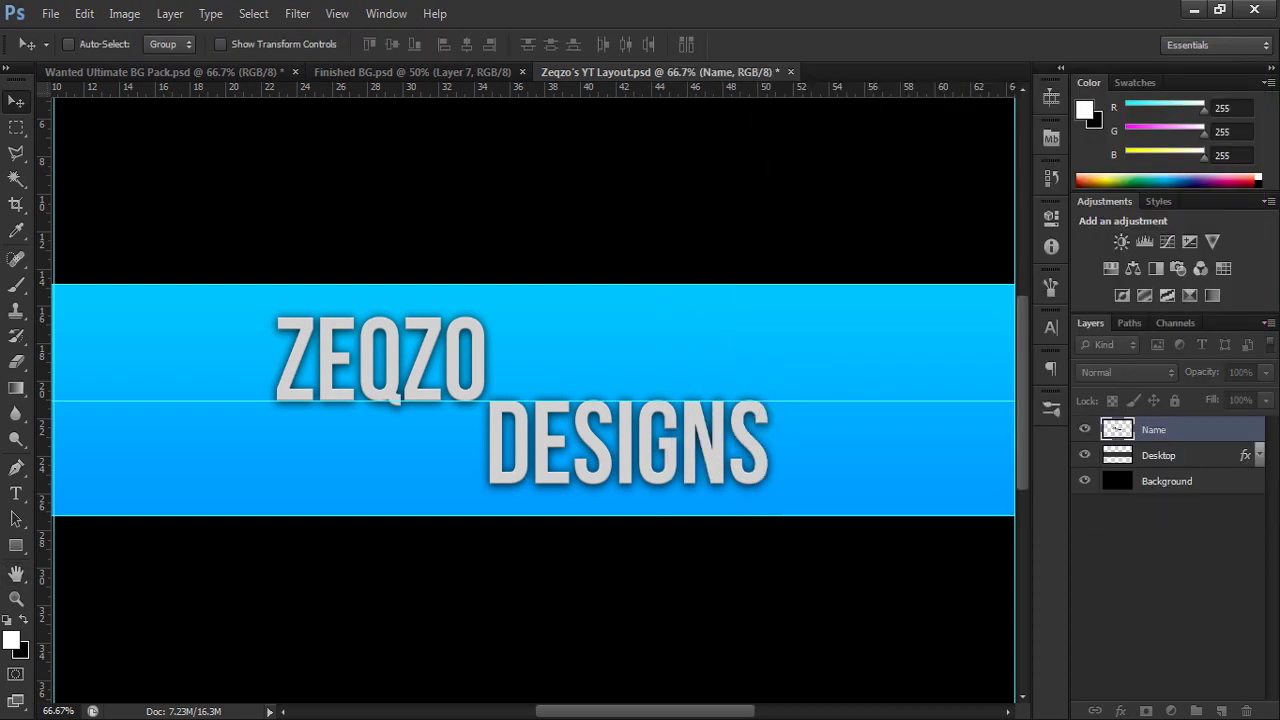
pyautogui.hotkey('ctrl', '-')
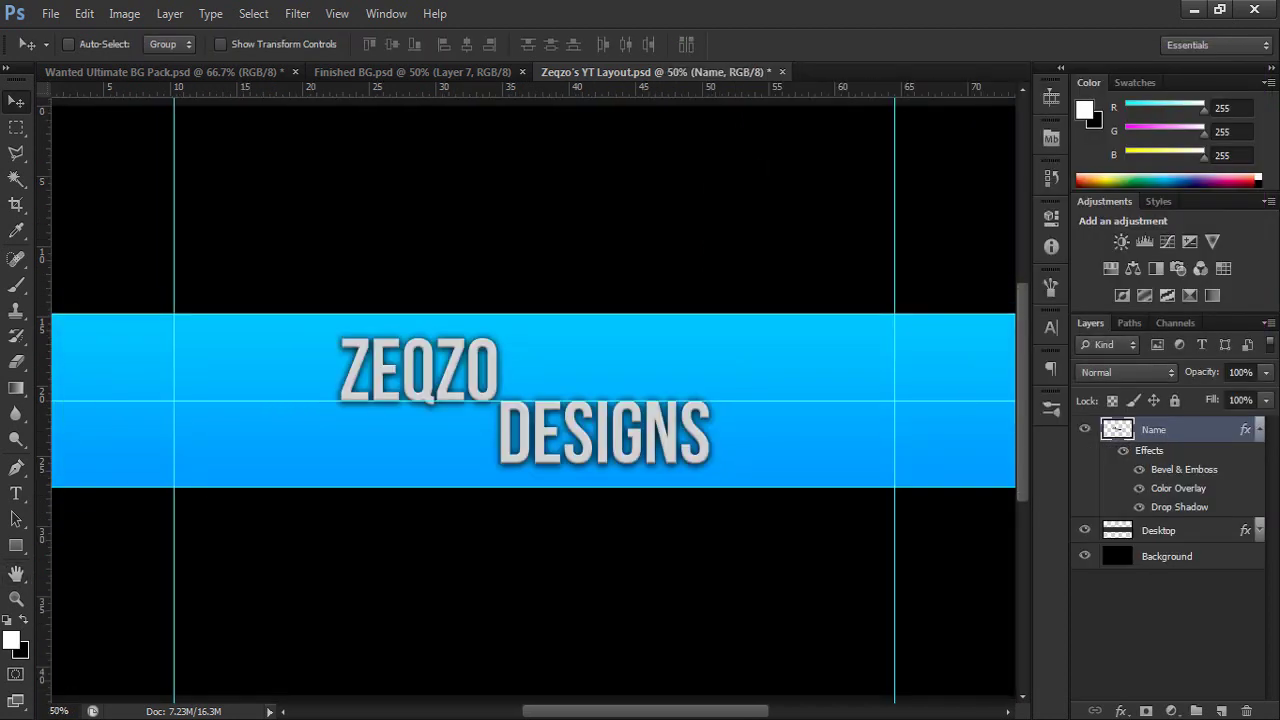
pyautogui.hotkey('ctrl', '+')
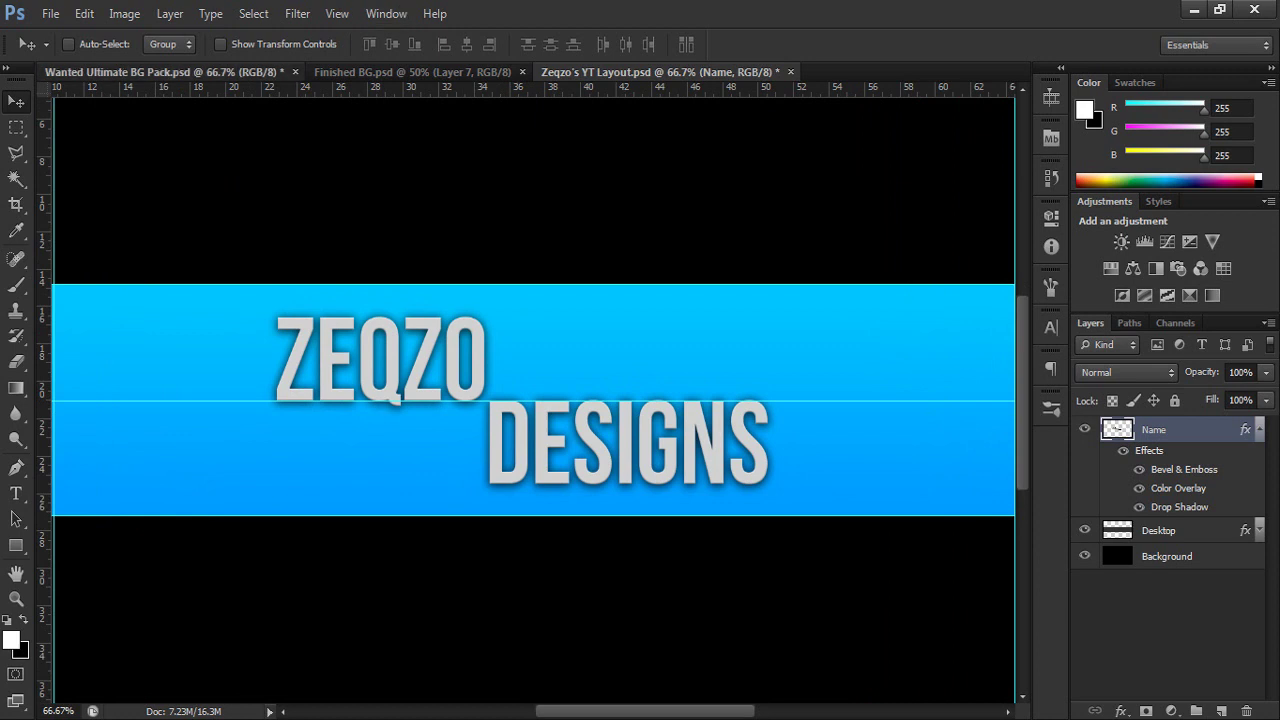
# - Switch to the Wanted Ultimate BG Pack.psd document, expand the Light Flares group and select layer 1
pyautogui.hotkey('ctrl', 'Tab')
pyautogui.click(1084, 497)
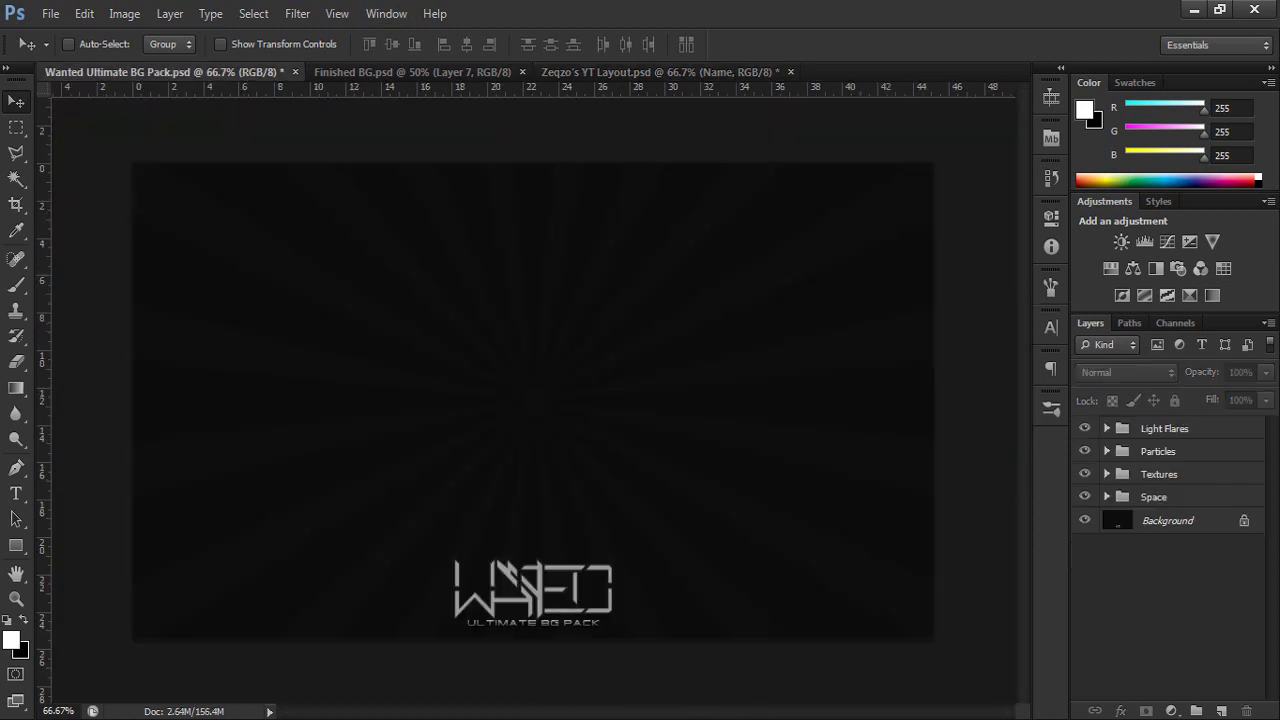
pyautogui.click(1107, 428)
pyautogui.click(1180, 453)
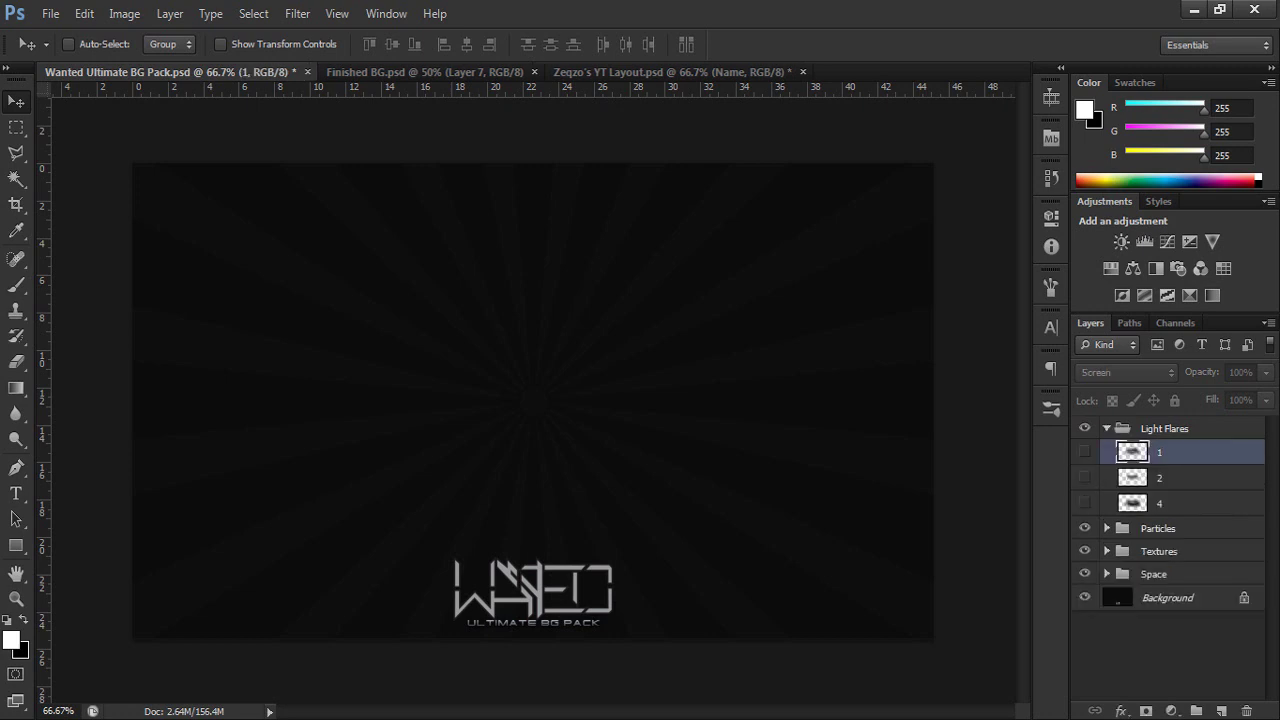
# - Preview light flare layer 1, hide it again and show light flare layer 2
pyautogui.click(1084, 452)
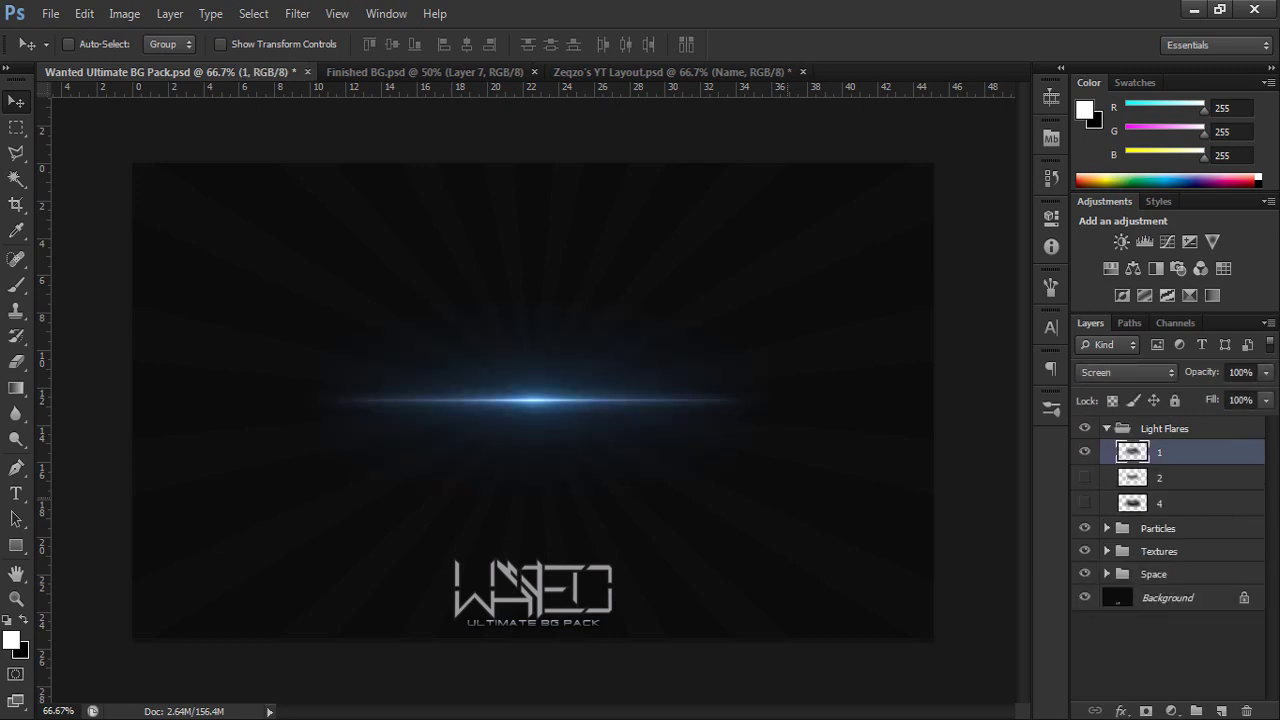
pyautogui.click(1084, 451)
pyautogui.click(1084, 477)
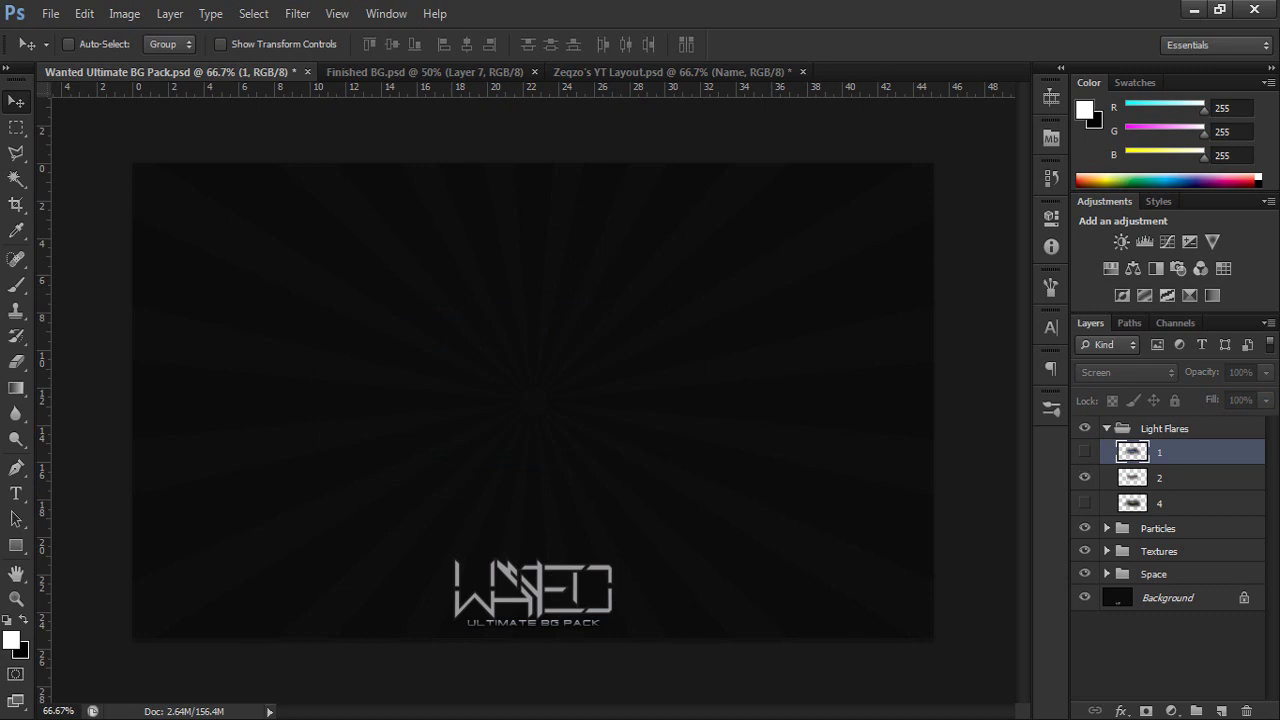
# - Hide light flare layer 2, preview light flare layer 4 and hide it again
pyautogui.click(1084, 477)
pyautogui.click(1084, 502)
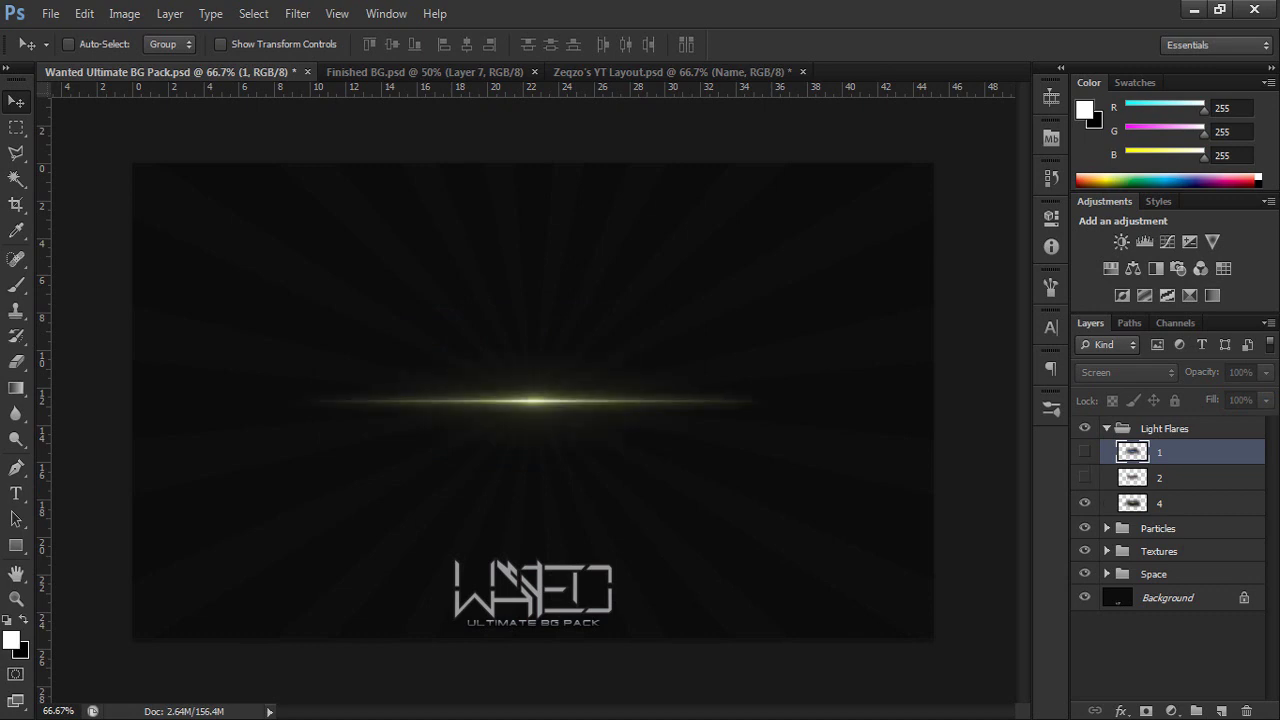
pyautogui.click(1084, 502)
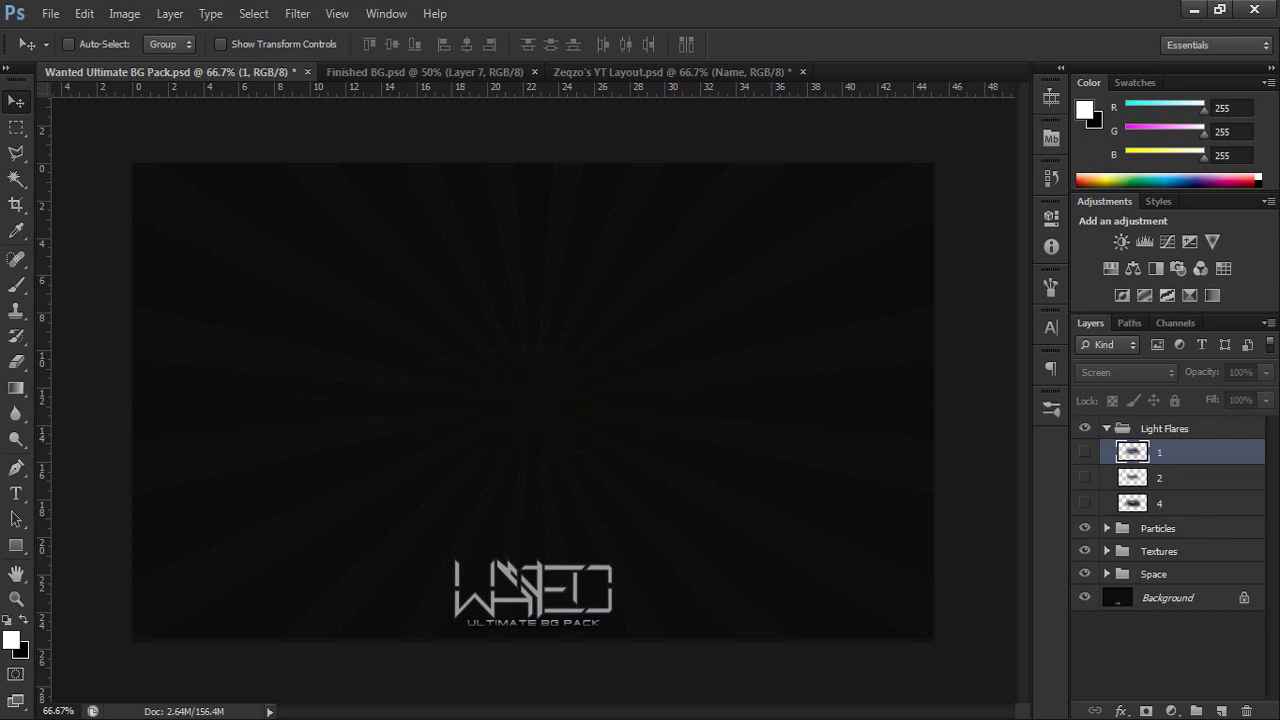
# - Show light flare layer 1, copy it into Zeqzo's YT Layout.psd and place it on the horizontal guide between ZEQZO and DESIGNS
pyautogui.click(1084, 452)
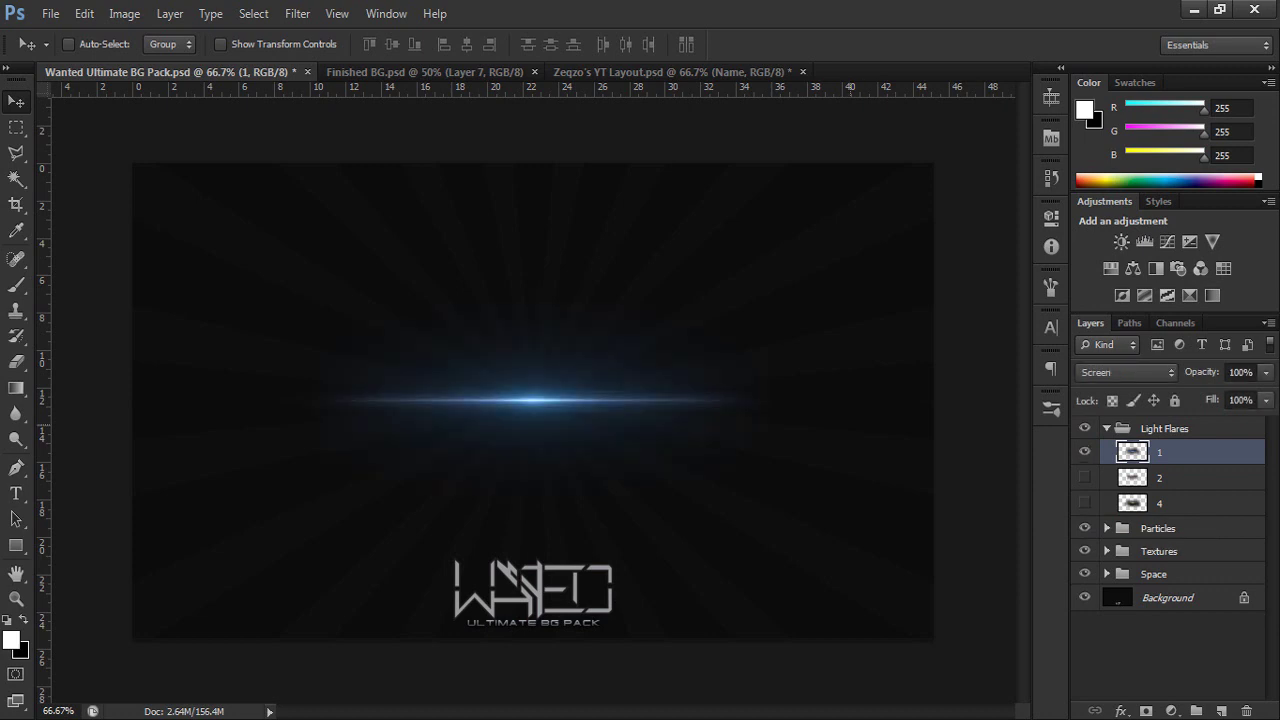
pyautogui.moveTo(838, 440); pyautogui.dragTo(608, 88)
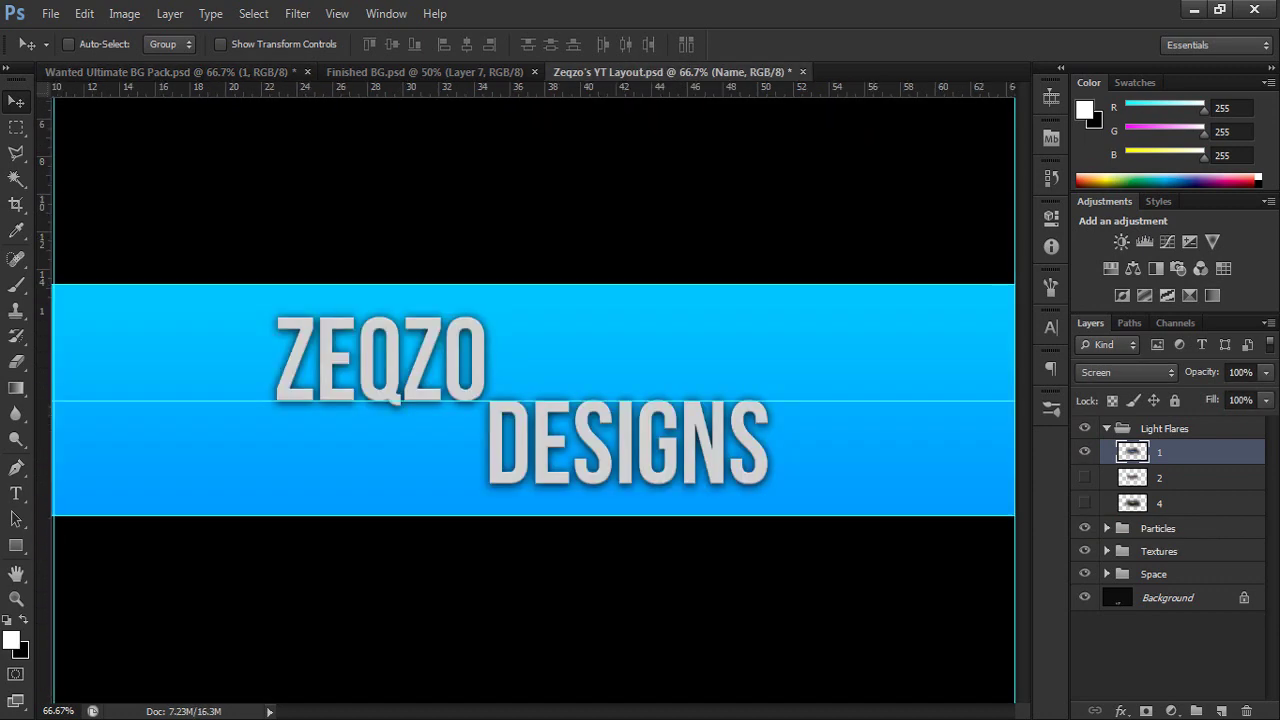
pyautogui.moveTo(640, 72); pyautogui.dragTo(630, 400)
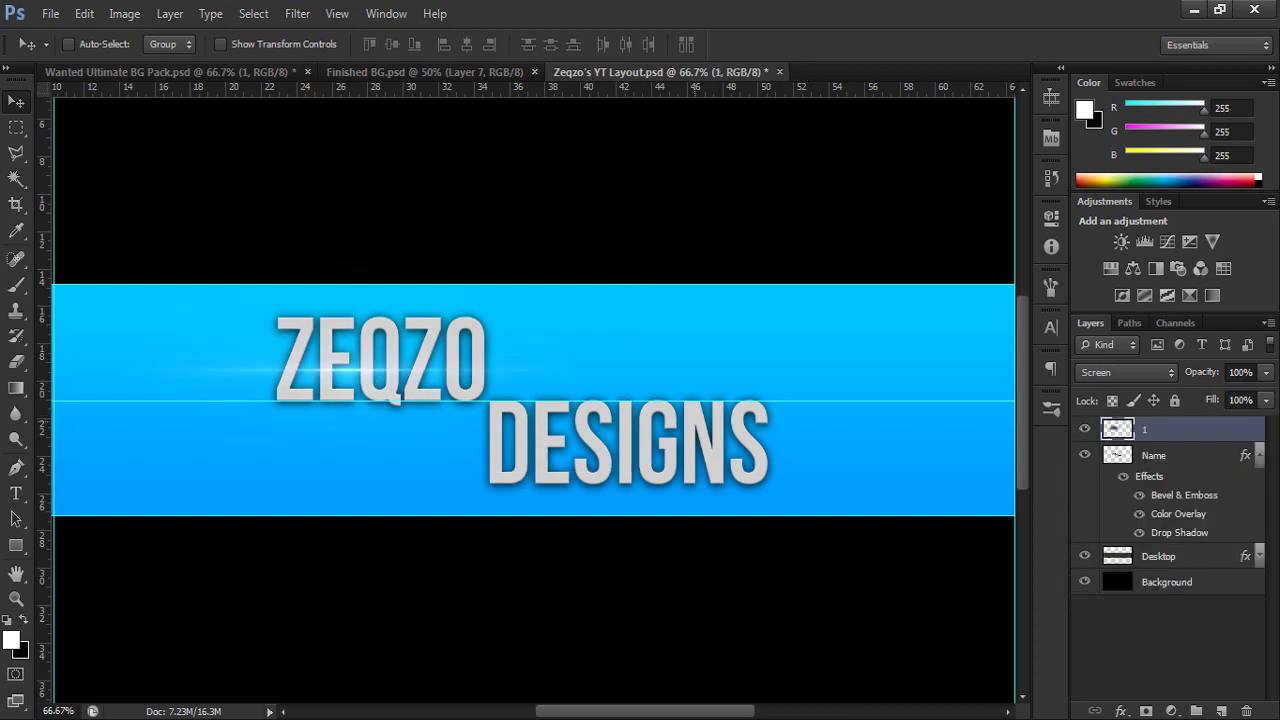
pyautogui.moveTo(698, 367); pyautogui.dragTo(808, 395)
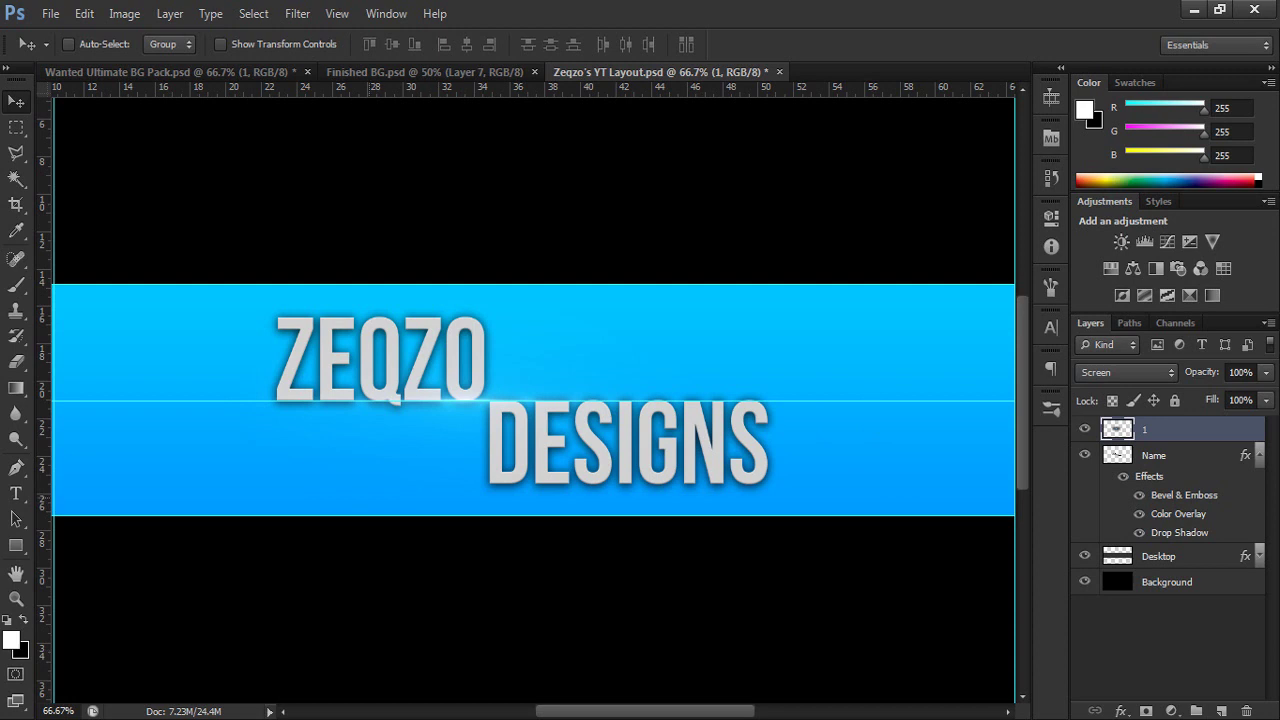
pyautogui.moveTo(470, 463)
pyautogui.mouseDown()
pyautogui.moveTo(515, 438)
pyautogui.moveTo(494, 462)
pyautogui.mouseUp()
pyautogui.moveTo(505, 410); pyautogui.dragTo(505, 410)
# - Duplicate the flare layer 1 seven times to intensify the glow
pyautogui.hotkey('ctrl', 'j')
pyautogui.hotkey('ctrl', 'j')
pyautogui.hotkey('ctrl', 'j')
pyautogui.hotkey('ctrl', 'j')
pyautogui.hotkey('ctrl', 'j')
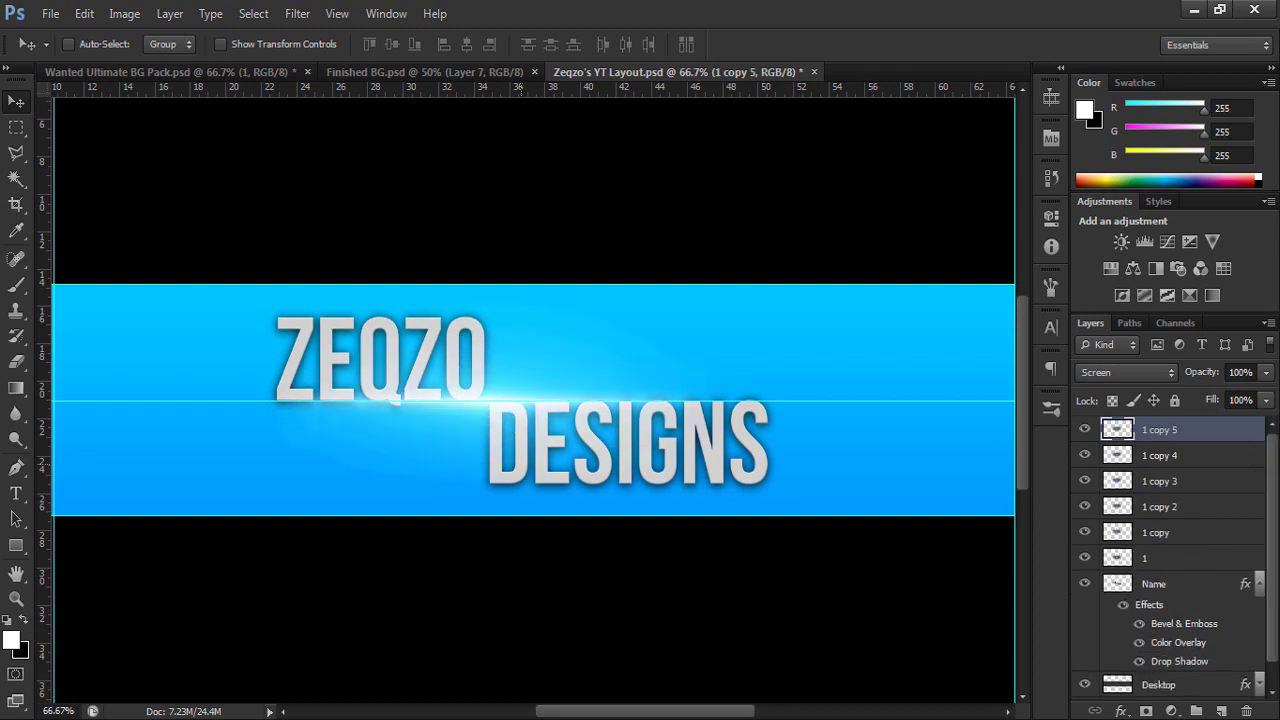
pyautogui.hotkey('ctrl', 'j')
pyautogui.hotkey('ctrl', 'j')
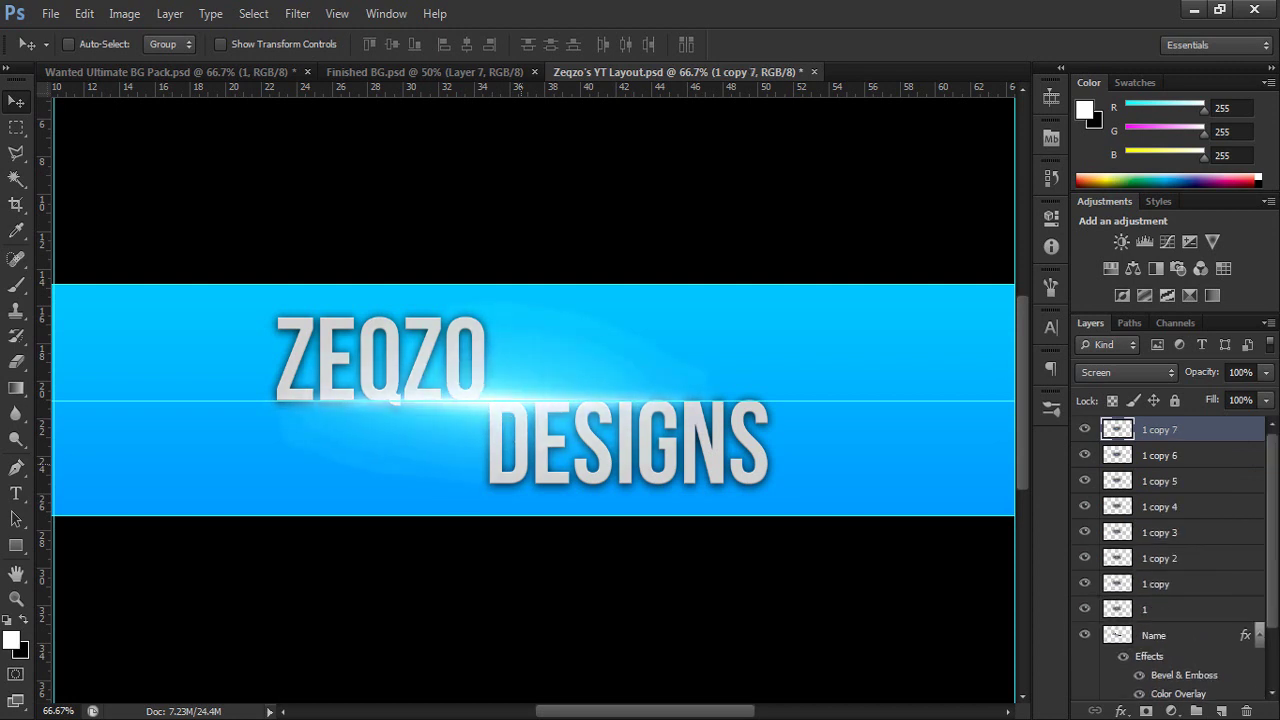
# - Merge flare layer 1 and its seven copies into one layer and set its blend mode to Linear Dodge (Add)
pyautogui.click(1180, 609)
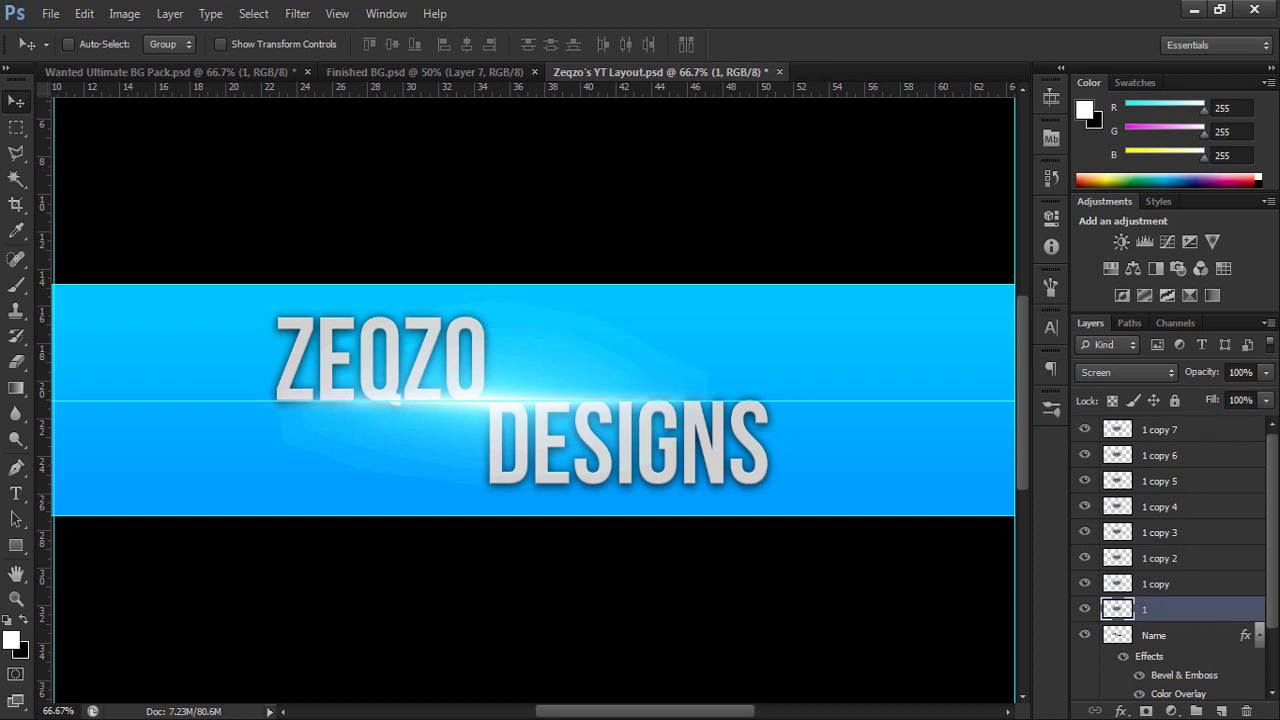
pyautogui.keyDown('shift'); pyautogui.click(1180, 430); pyautogui.keyUp('shift')
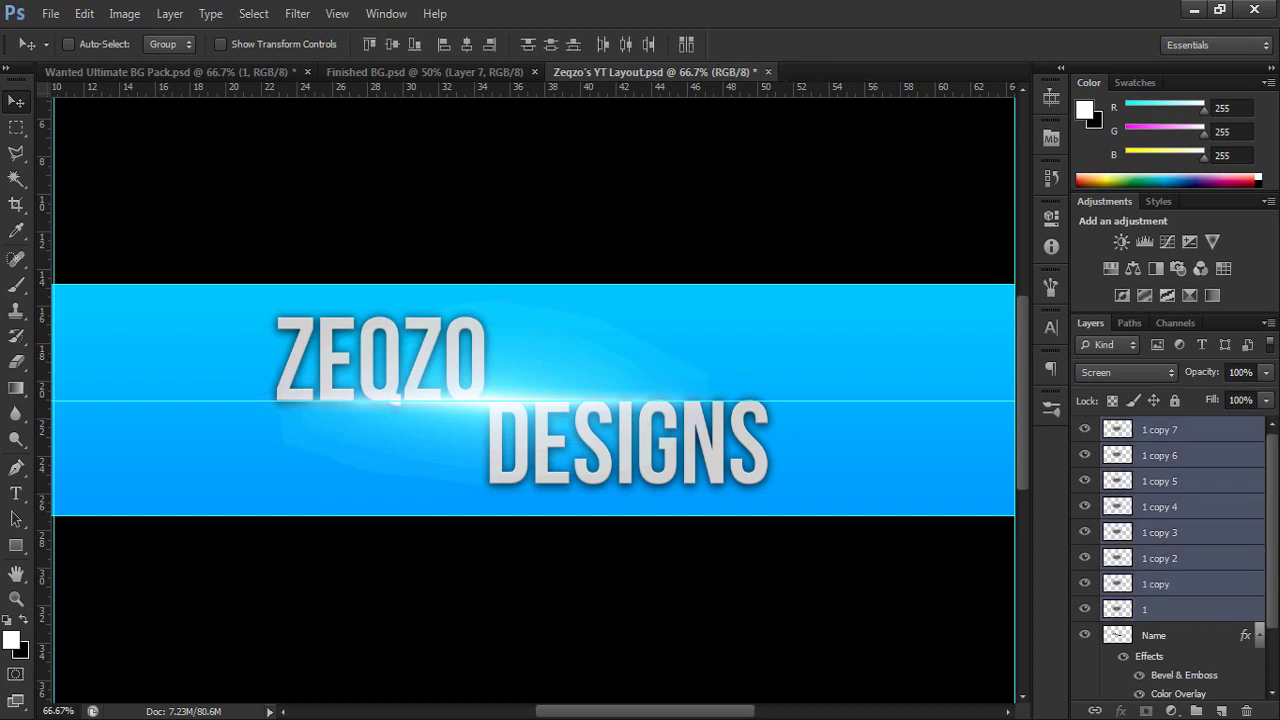
pyautogui.hotkey('ctrl', 'e')
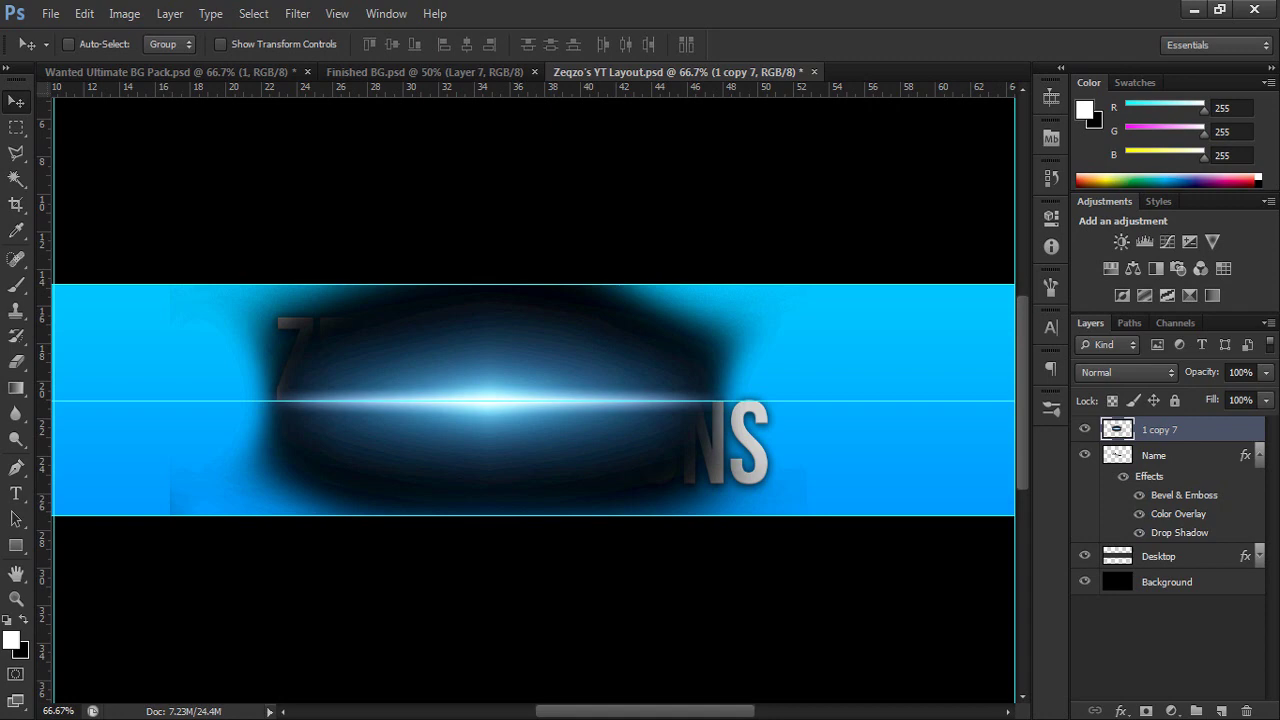
pyautogui.click(1127, 372)
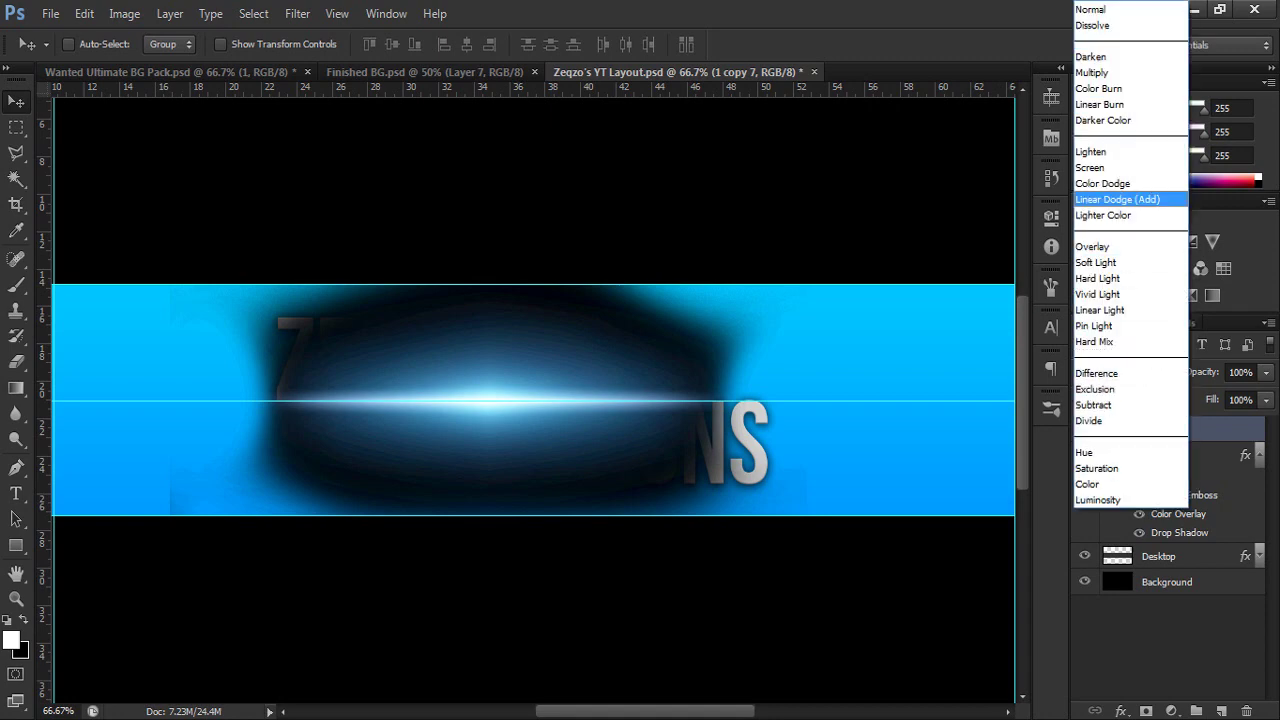
pyautogui.press('Return')
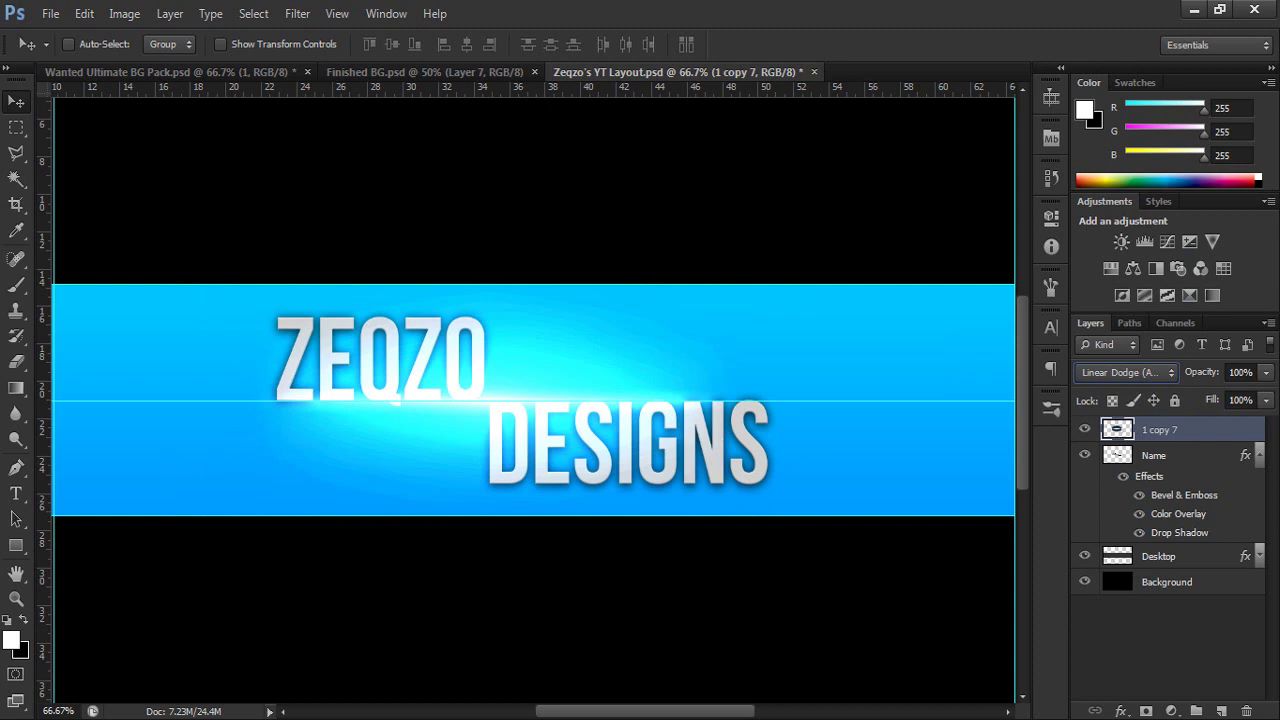
pyautogui.click(1168, 645)
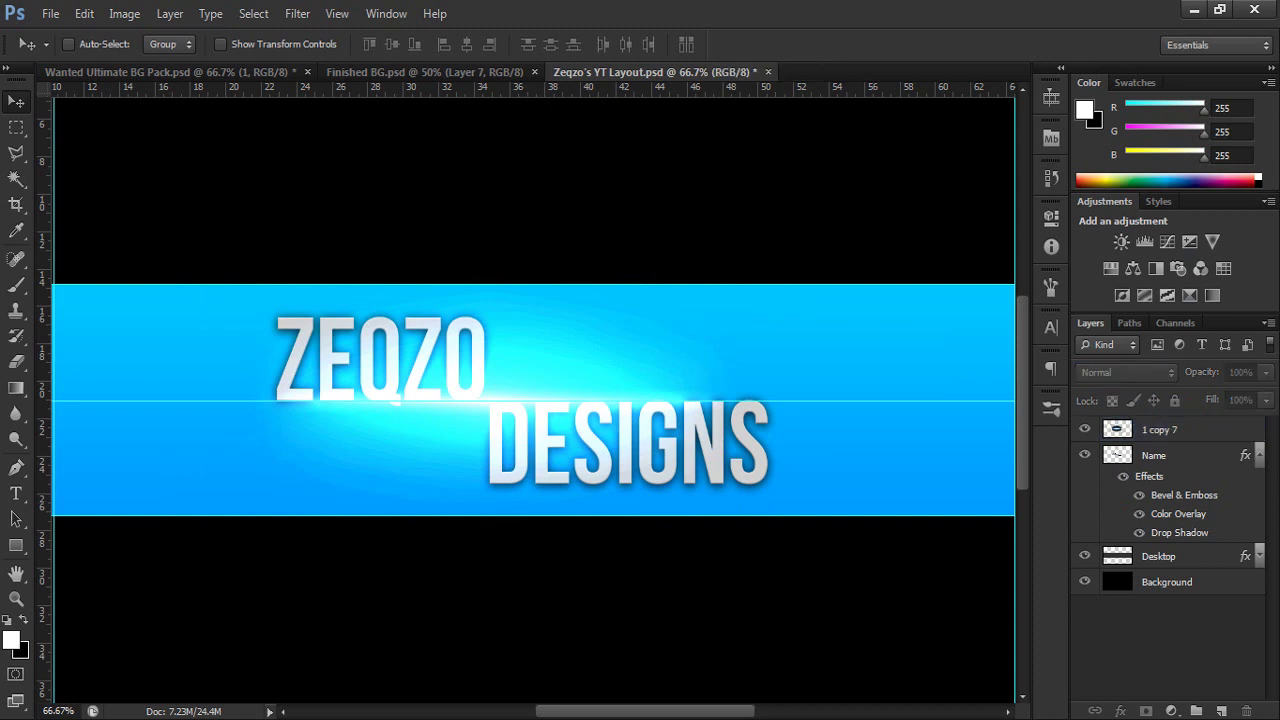
pyautogui.click(1260, 455)
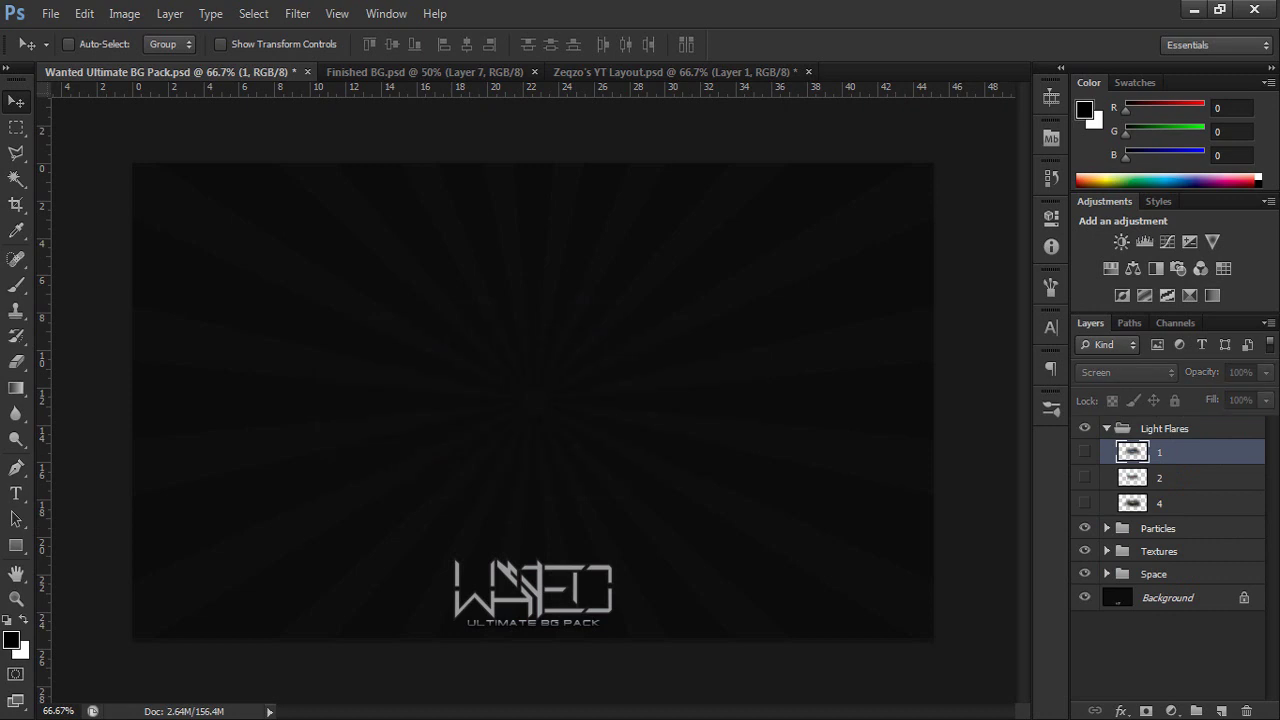
# - In the background pack, collapse Light Flares, expand the Particles group, preview Wanted 2, and show and select Wanted 3
pyautogui.click(1107, 428)
pyautogui.click(1107, 451)
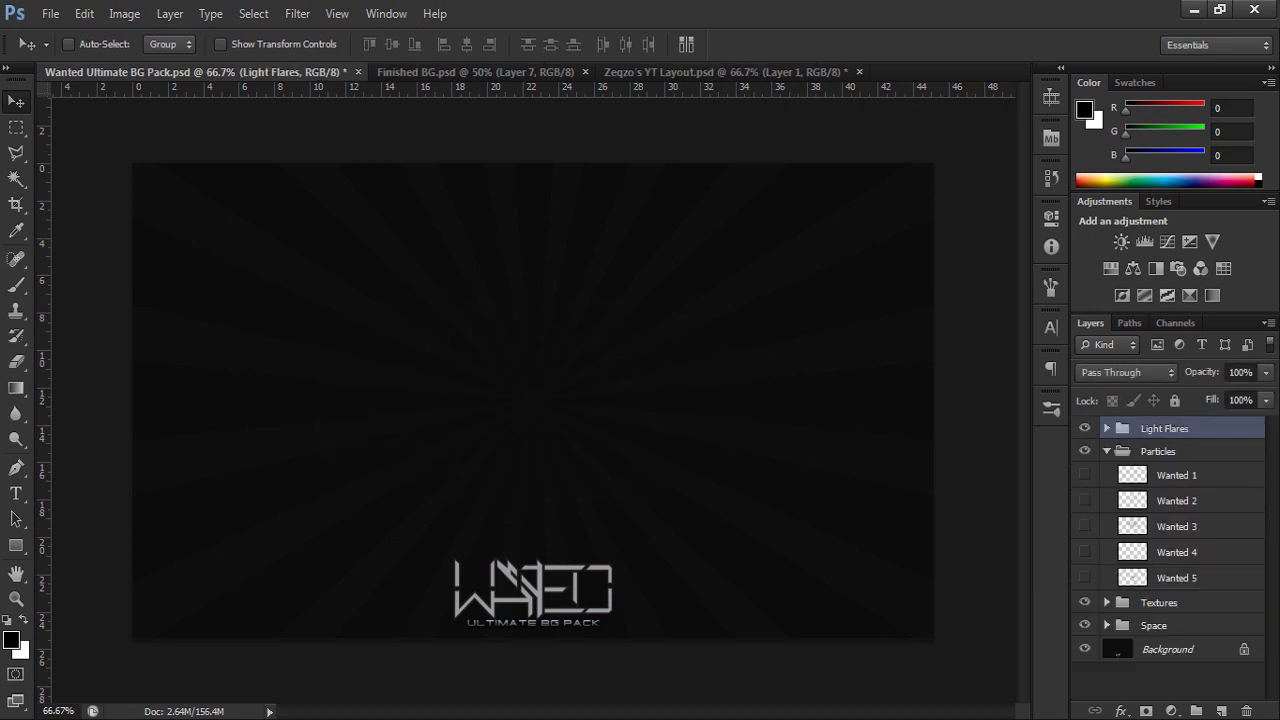
pyautogui.click(1085, 500)
pyautogui.click(1085, 500)
pyautogui.click(1084, 526)
pyautogui.click(1177, 527)
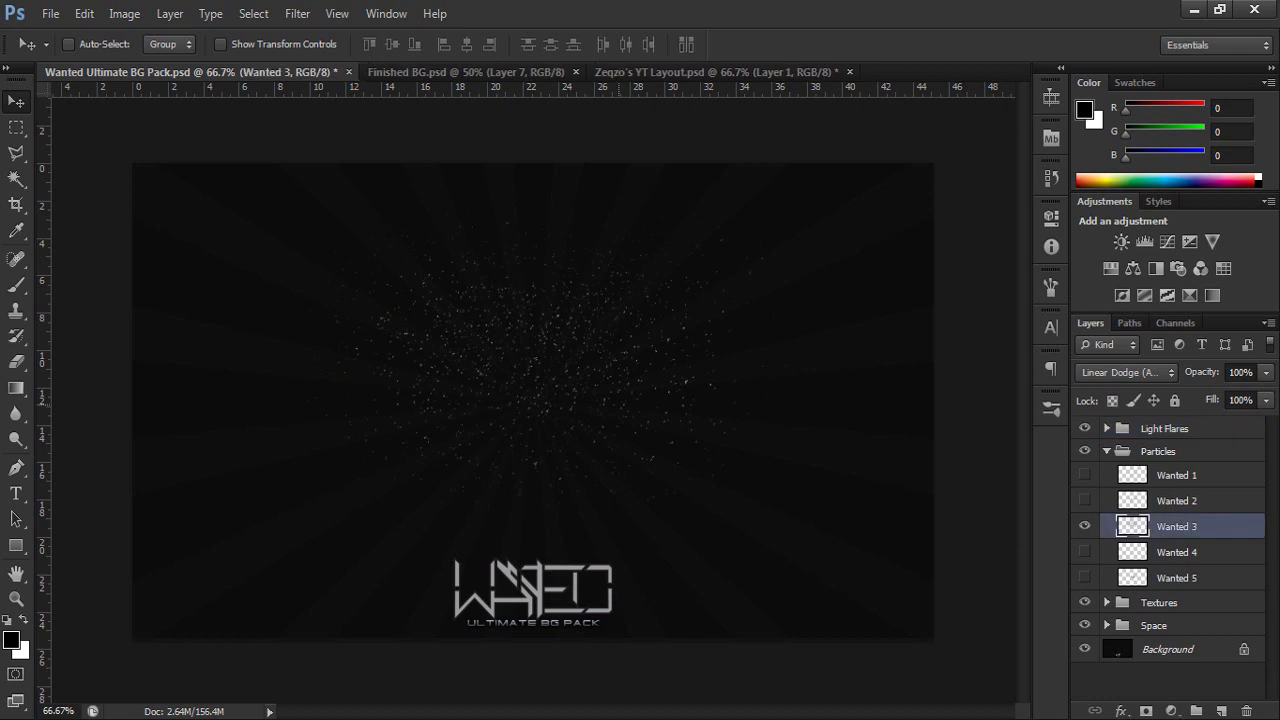
# - Copy the Wanted 3 particles into Zeqzo's YT Layout.psd and move them over the right end of the blue band
pyautogui.moveTo(546, 327); pyautogui.dragTo(585, 58)
pyautogui.moveTo(660, 72); pyautogui.dragTo(676, 356)
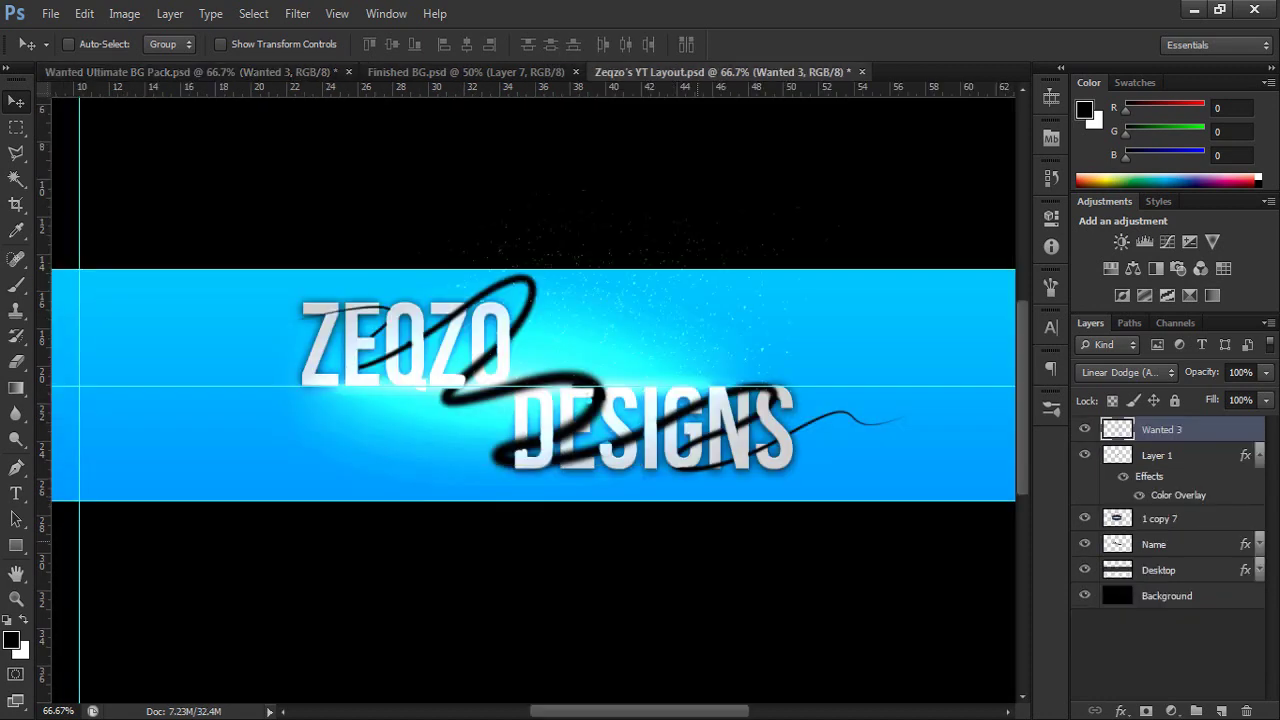
pyautogui.moveTo(650, 88); pyautogui.dragTo(650, 502)
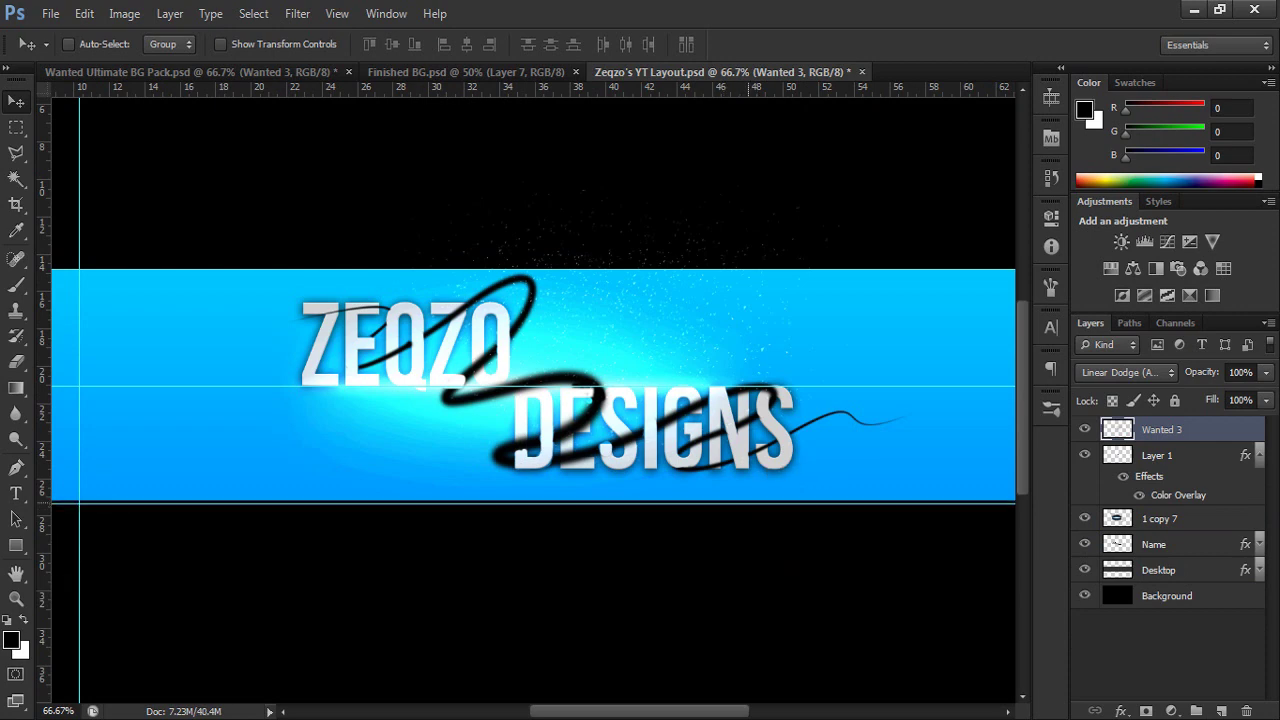
pyautogui.moveTo(708, 269); pyautogui.dragTo(958, 350)
# - Apply a Normal Color Overlay in dark grey #181818 at 100% opacity to the Wanted 3 layer
pyautogui.rightClick(1160, 429)
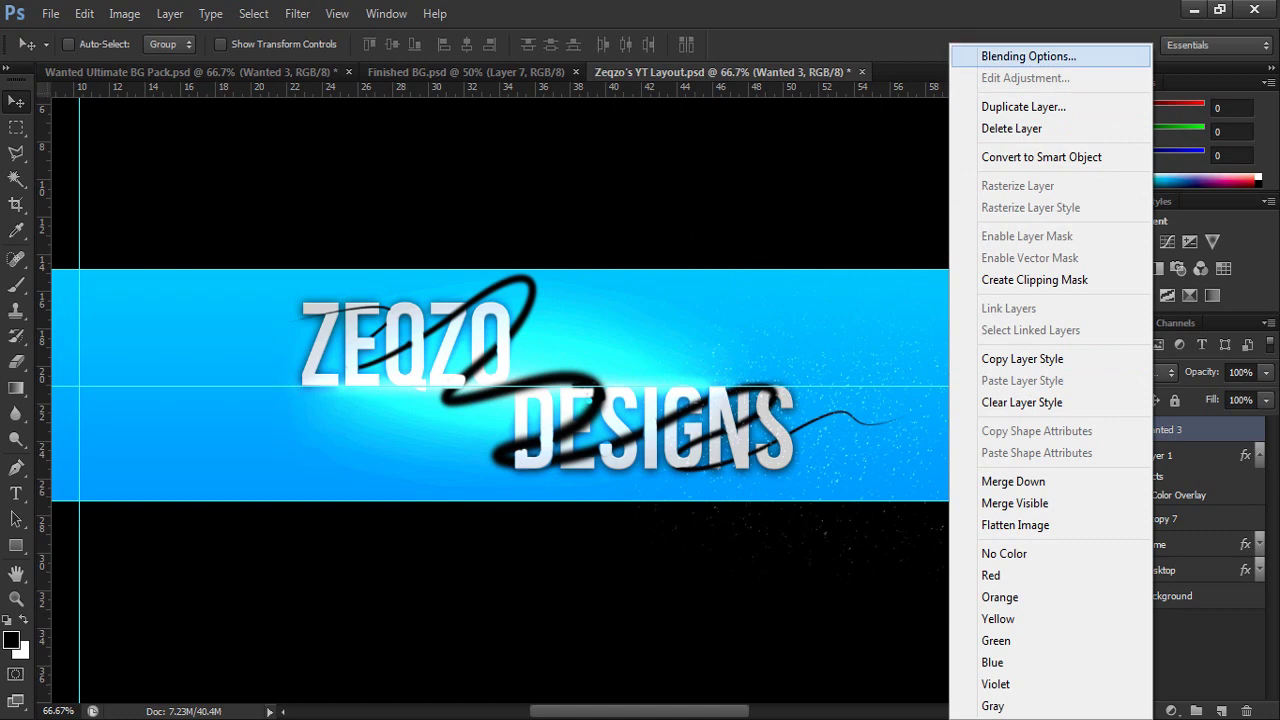
pyautogui.click(1028, 56)
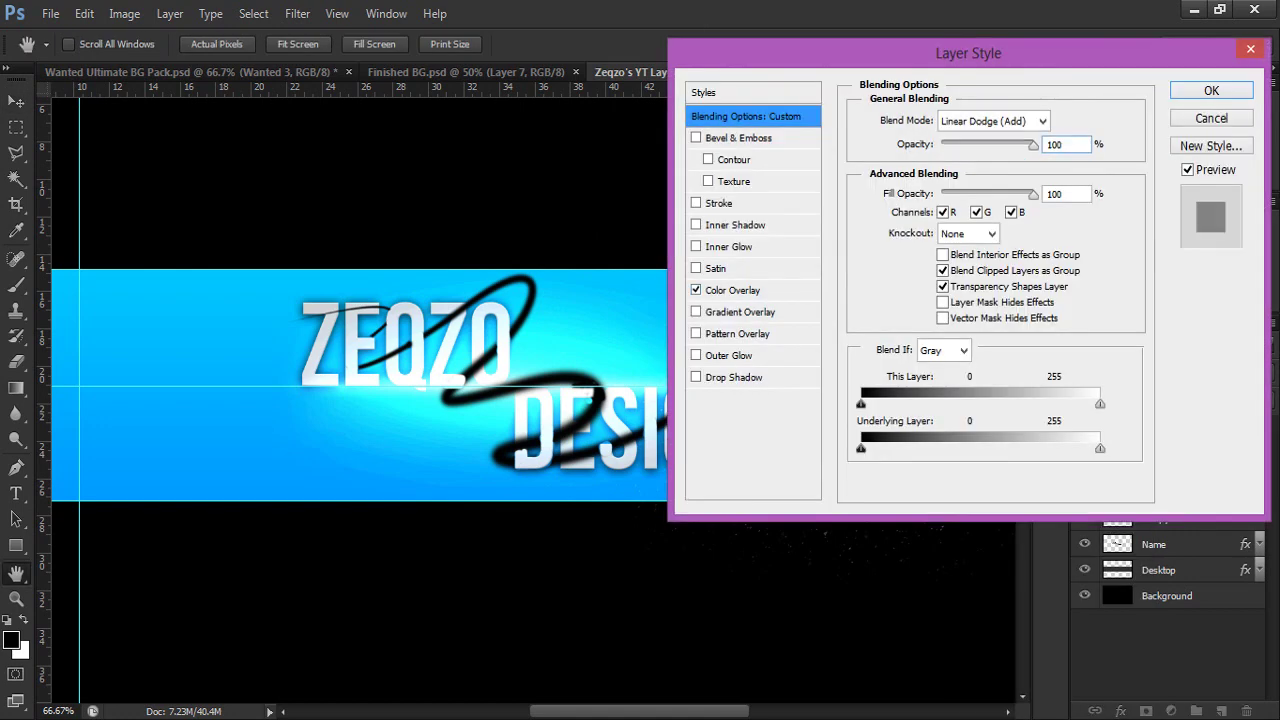
pyautogui.moveTo(968, 53); pyautogui.dragTo(501, 159)
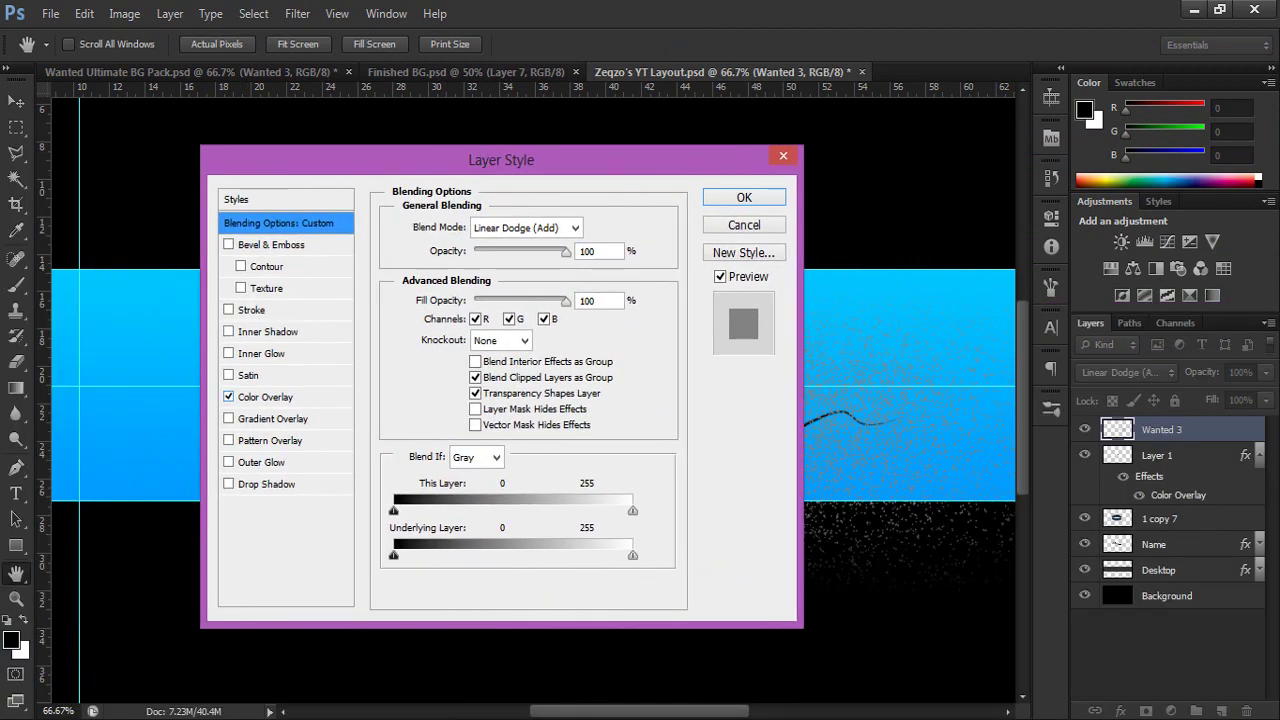
pyautogui.click(265, 397)
pyautogui.click(592, 227)
pyautogui.write('0')
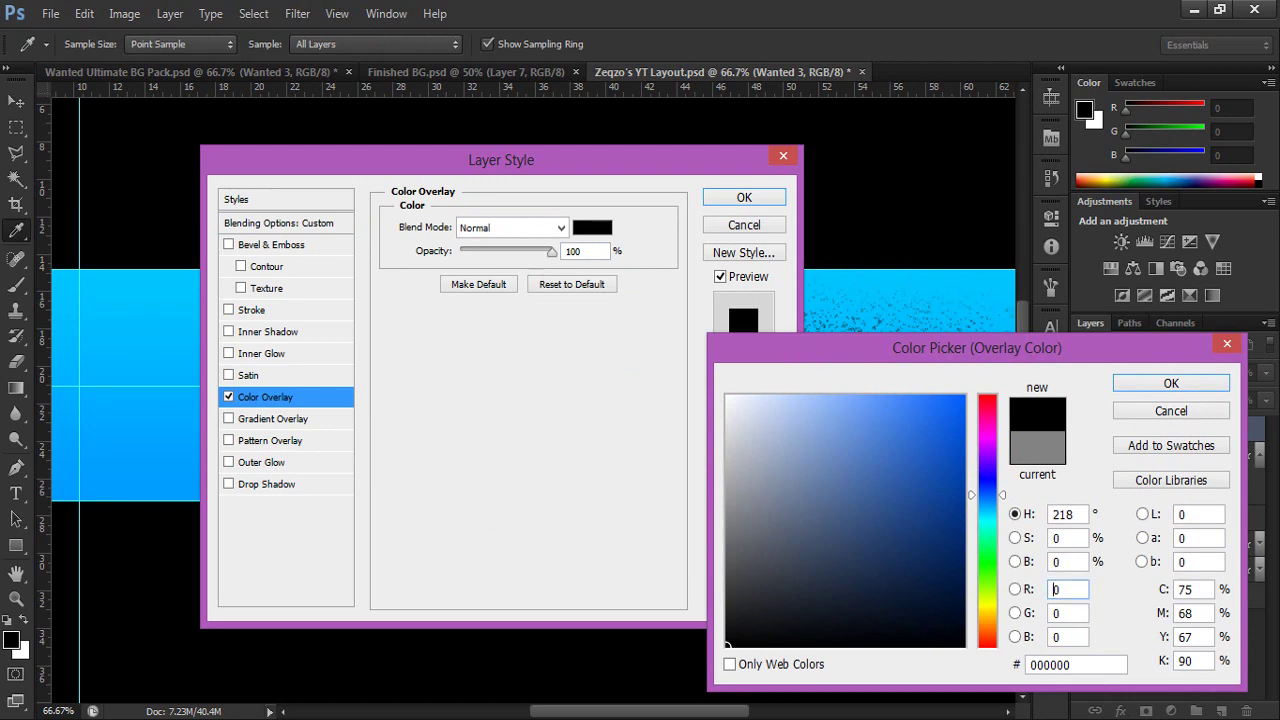
pyautogui.write('24')
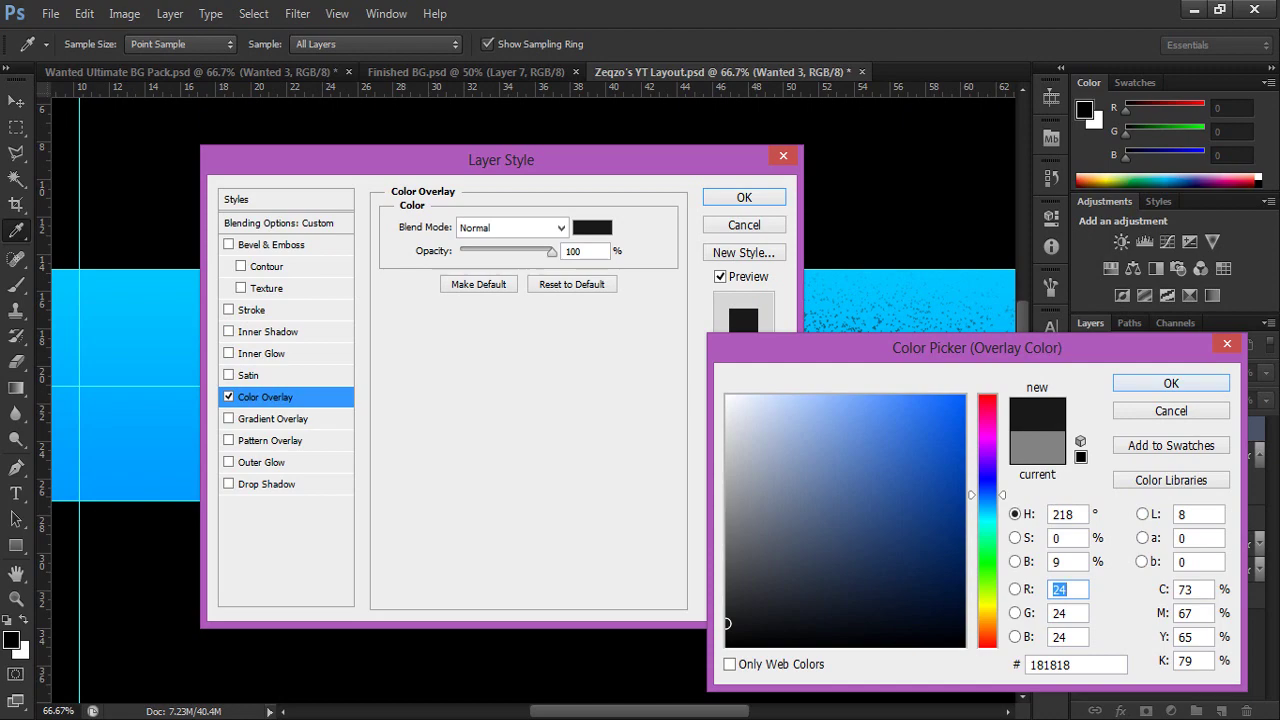
pyautogui.press('Return')
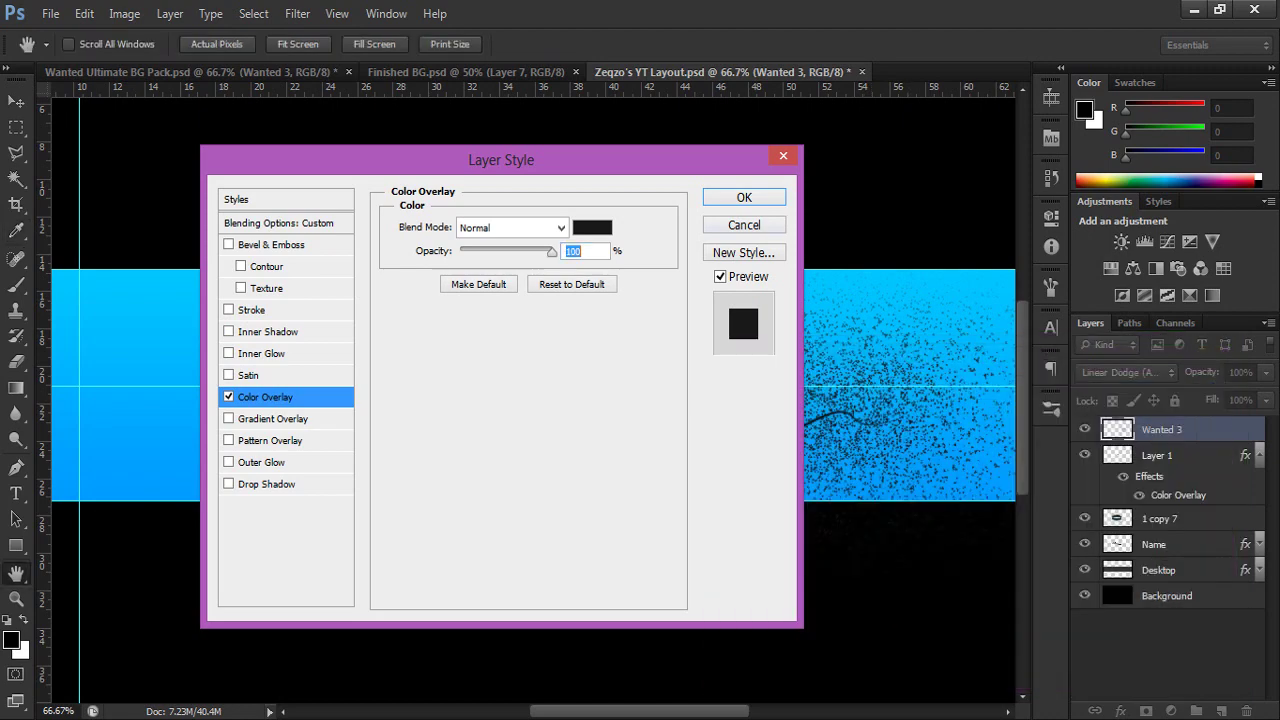
pyautogui.press('Return')
# - Move the Wanted 3 particles to the band's lower edge below ZEQZO, duplicate the layer and shift the copy below DESIGNS
pyautogui.moveTo(900, 400); pyautogui.dragTo(510, 540)
pyautogui.hotkey('ctrl', 'j')
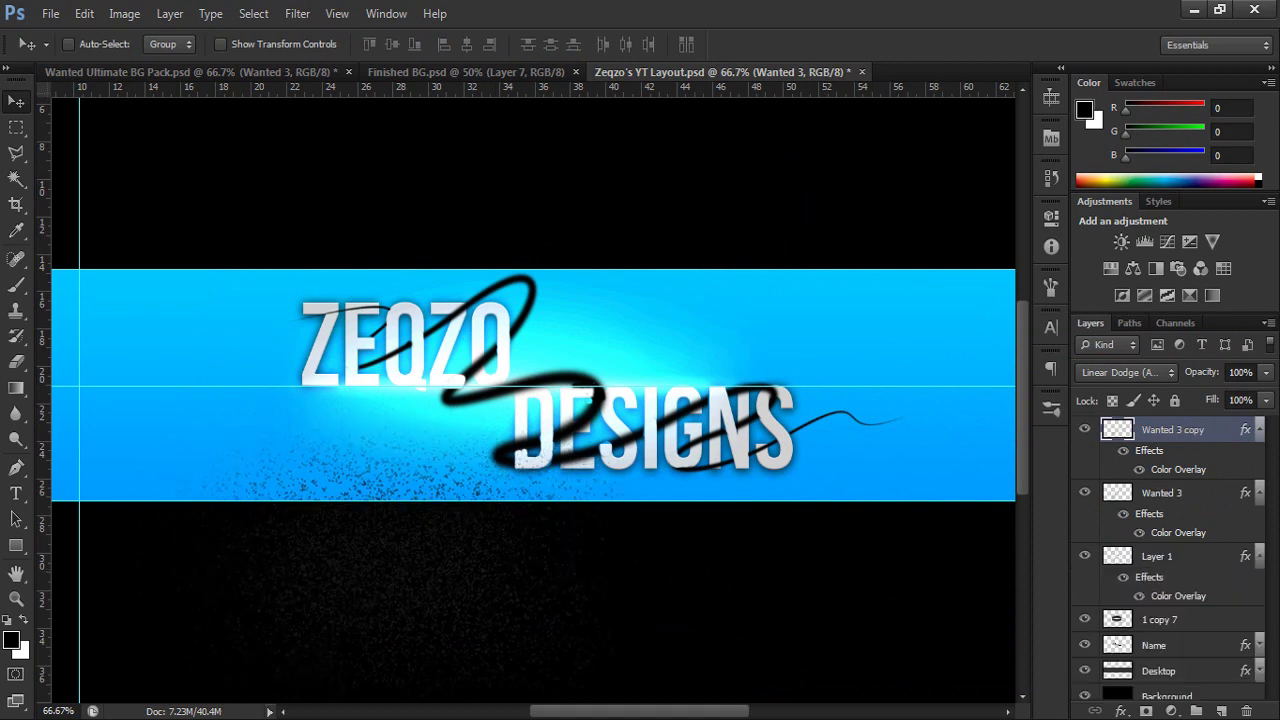
pyautogui.moveTo(507, 592); pyautogui.dragTo(657, 583)
pyautogui.moveTo(660, 527); pyautogui.dragTo(762, 527)
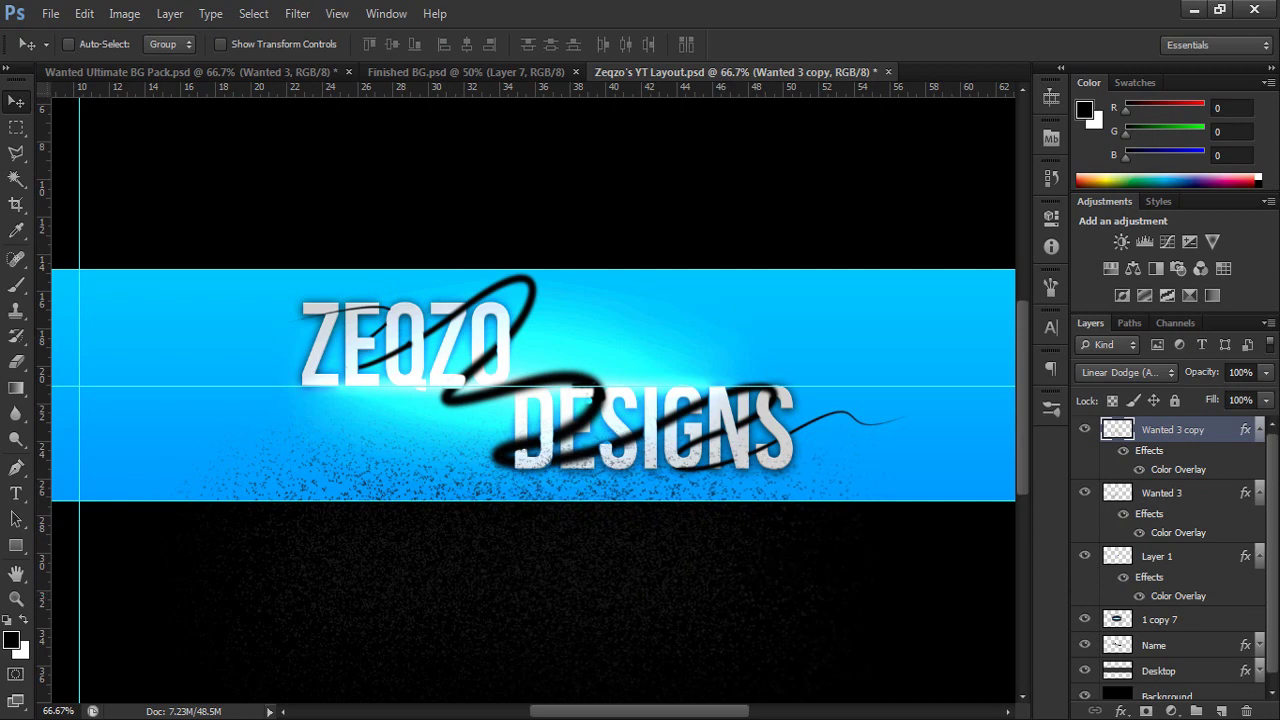
# - Erase the particles below the blue band on the Wanted 3 copy and Wanted 3 layers with a 172 px Eraser
pyautogui.press('e')
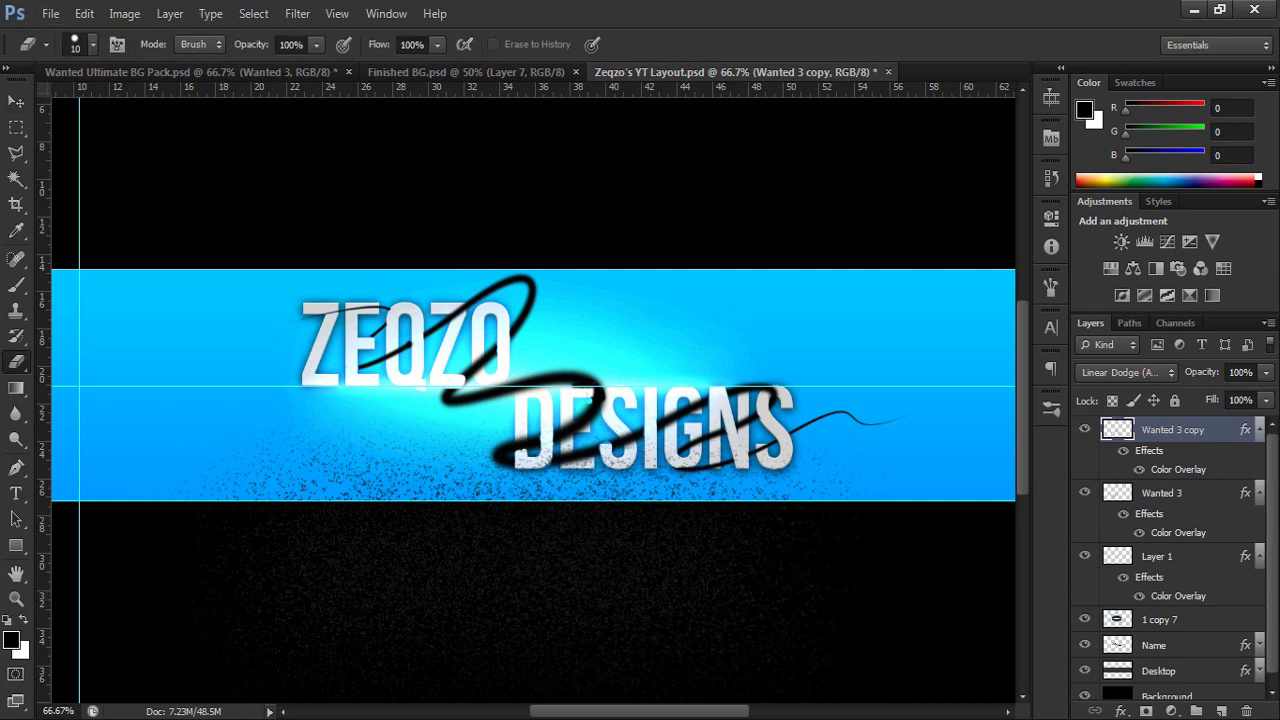
pyautogui.click(93, 45)
pyautogui.moveTo(35, 107); pyautogui.dragTo(151, 107)
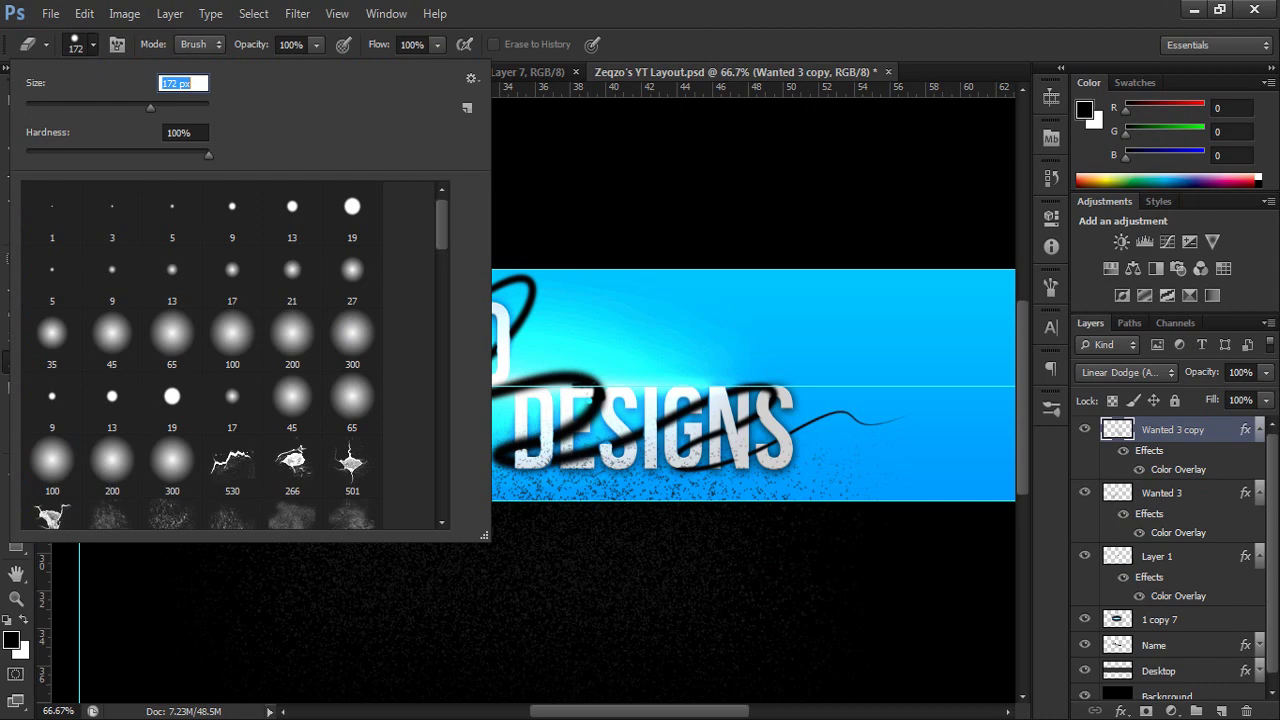
pyautogui.moveTo(785, 564); pyautogui.dragTo(612, 565)
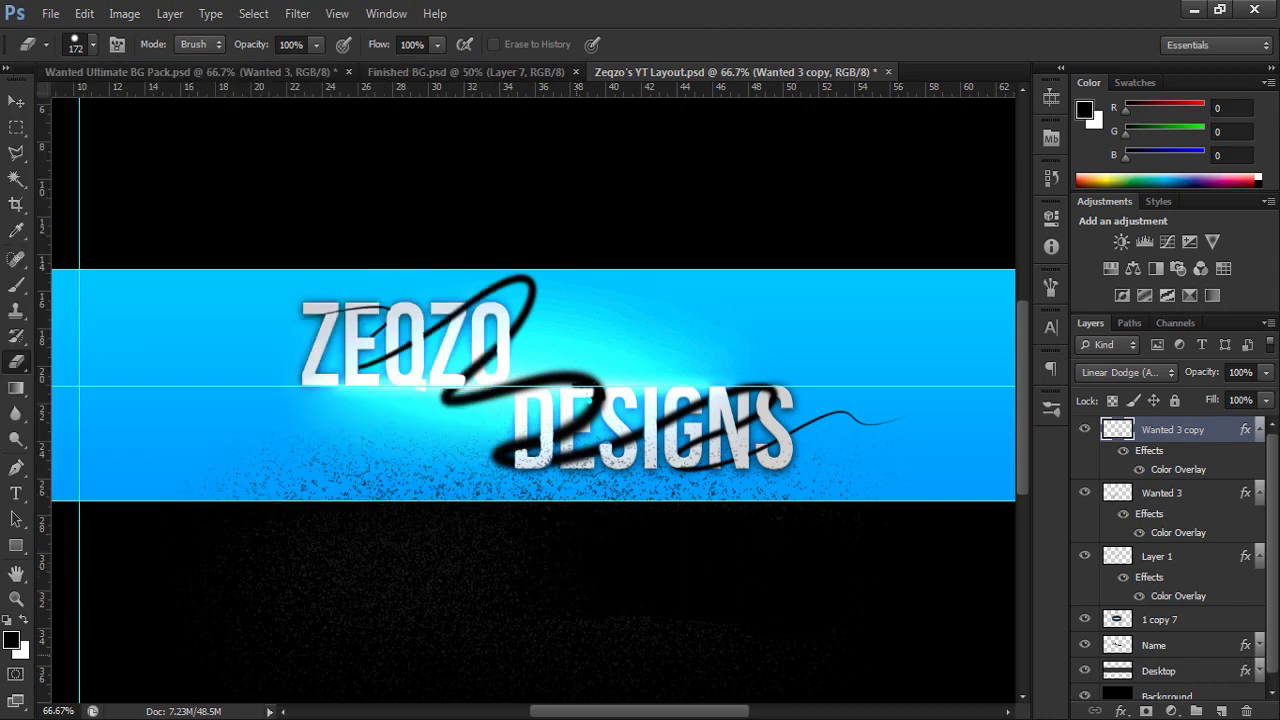
pyautogui.click(1162, 493)
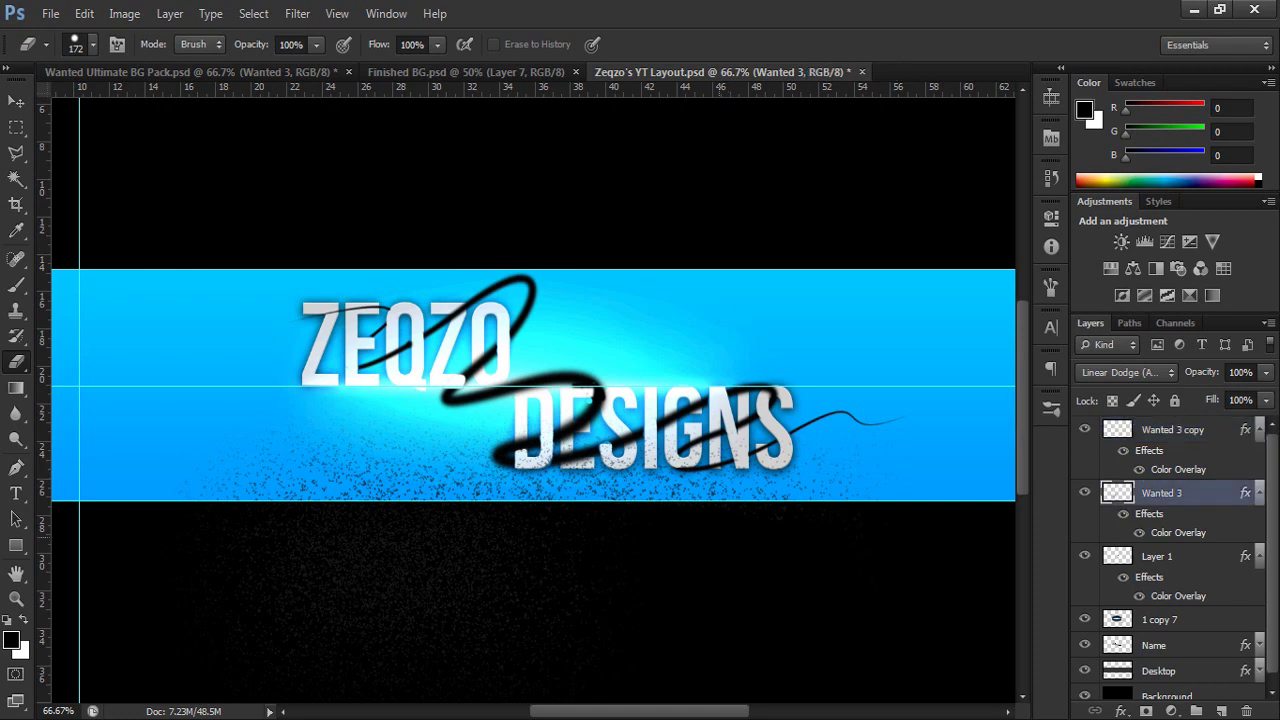
pyautogui.moveTo(640, 568); pyautogui.dragTo(201, 565)
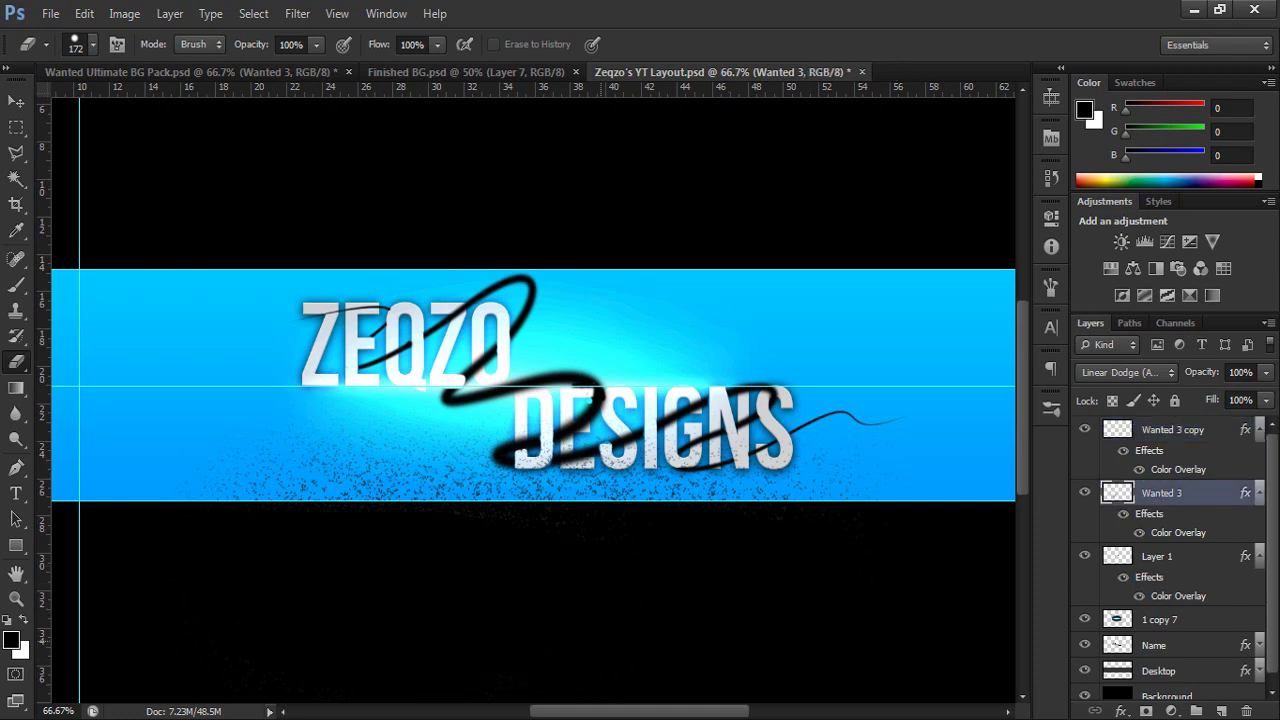
pyautogui.moveTo(534, 553); pyautogui.dragTo(811, 570)
# - Return to Wanted Ultimate BG Pack.psd with the Move tool, hide the Wanted 3 layer and collapse the Particles group
pyautogui.click(16, 101)
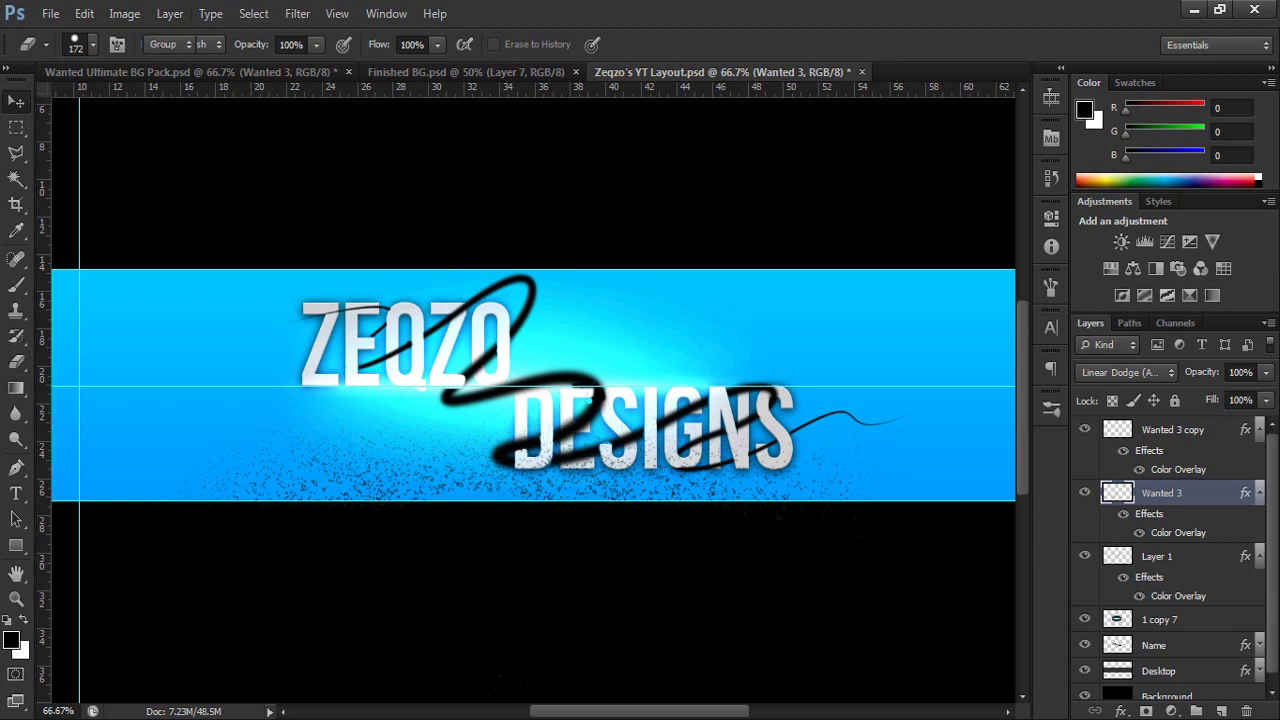
pyautogui.hotkey('ctrl', 'Tab')
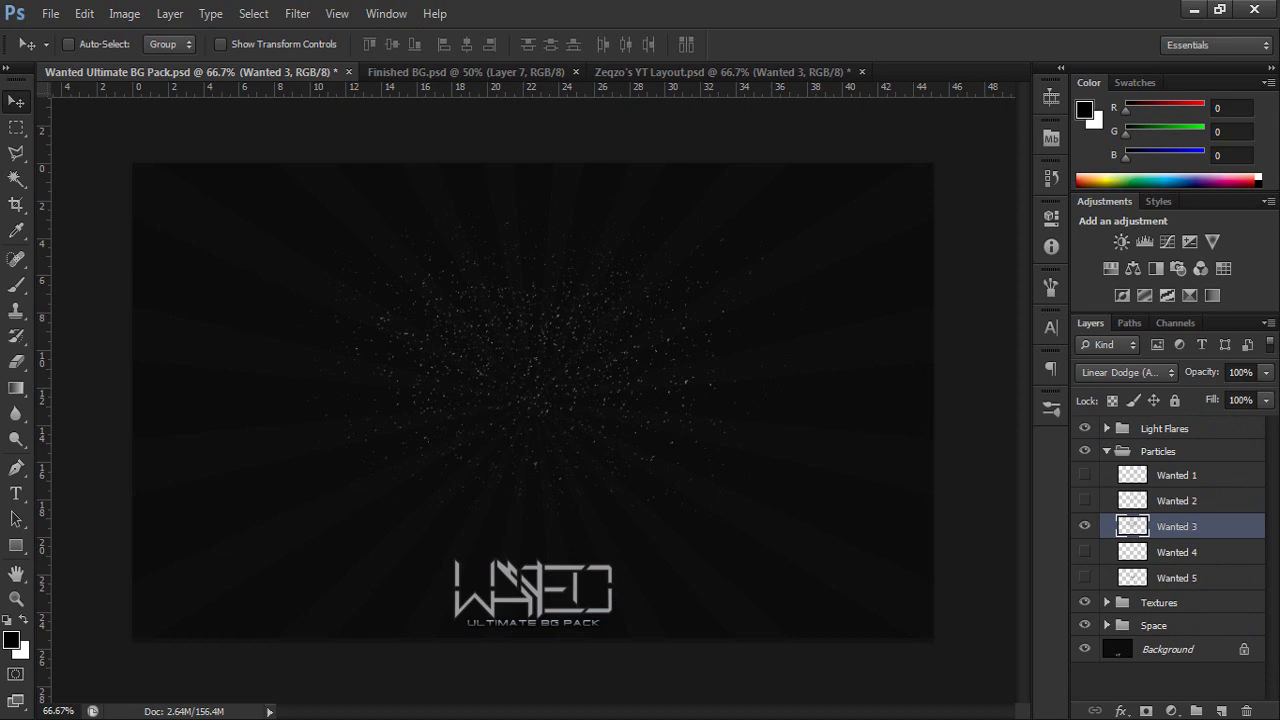
pyautogui.click(1085, 526)
pyautogui.click(1107, 451)
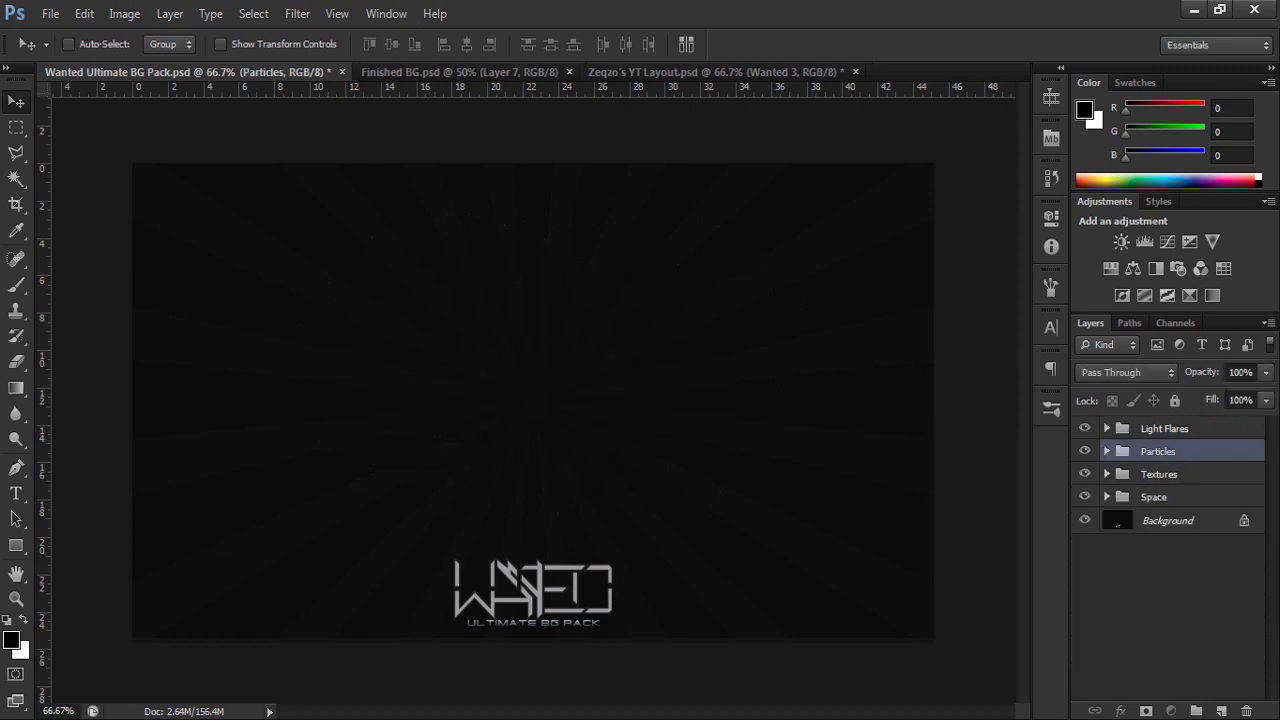
# - Show the Wanted 1 and Wanted 2 layers in the Textures group and copy both into Zeqzo's YT Layout.psd over DESIGNS
pyautogui.click(1107, 474)
pyautogui.click(1176, 497)
pyautogui.click(1085, 497)
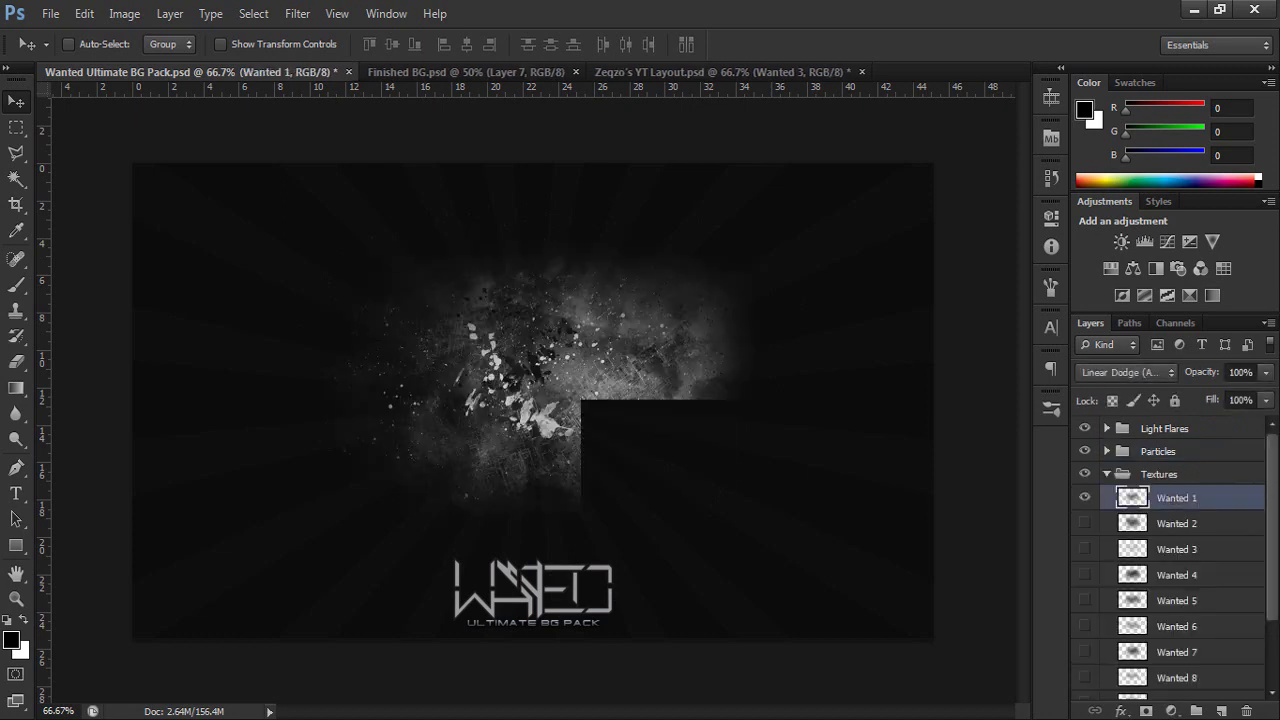
pyautogui.click(1085, 497)
pyautogui.click(1085, 523)
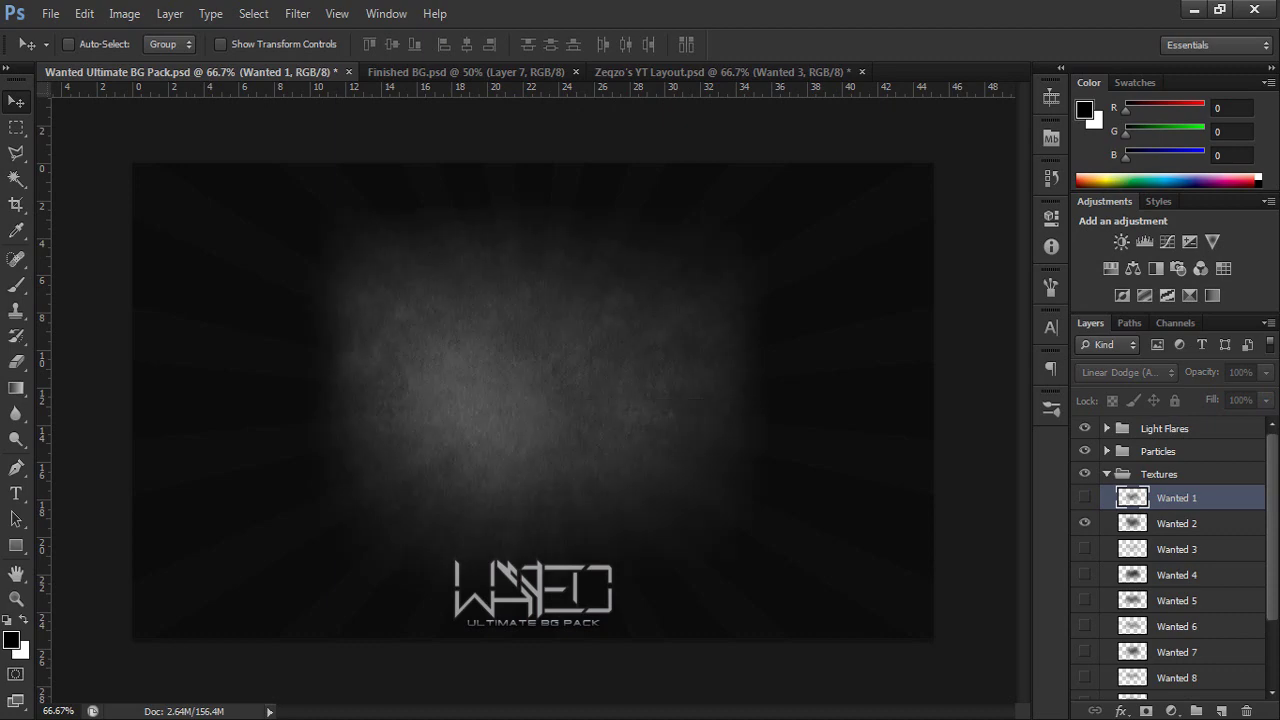
pyautogui.click(1176, 523)
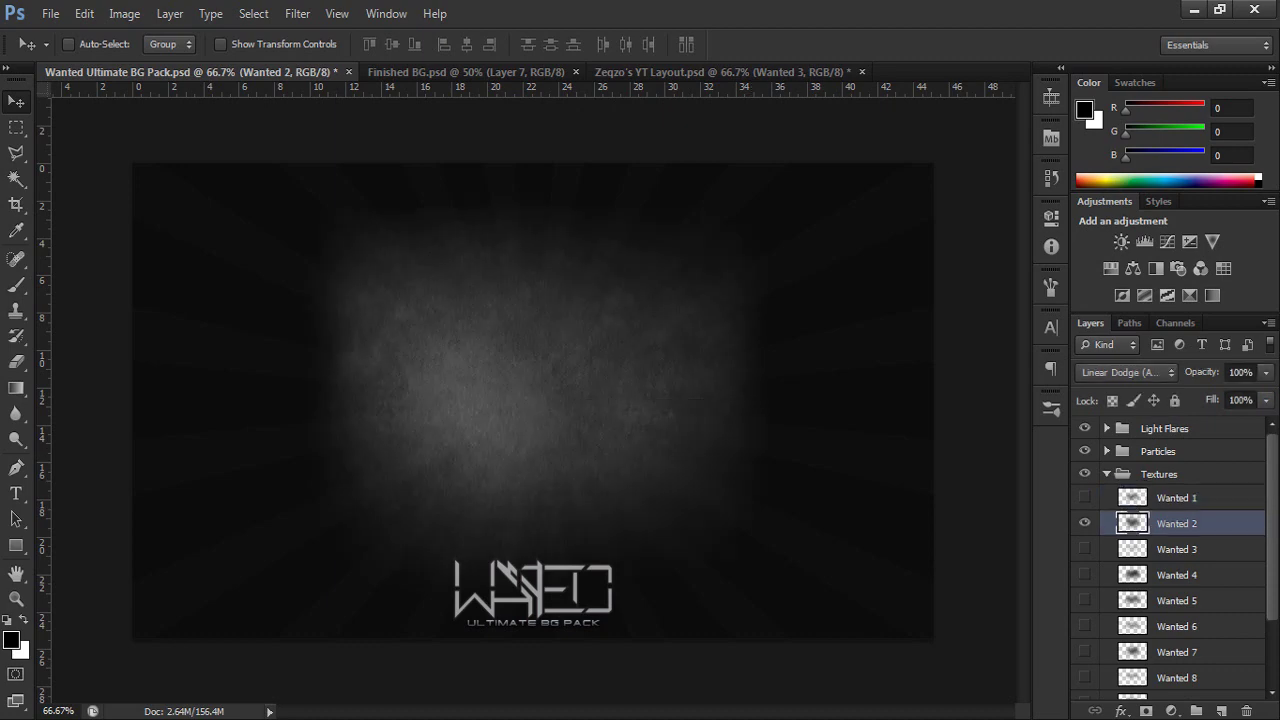
pyautogui.click(1085, 497)
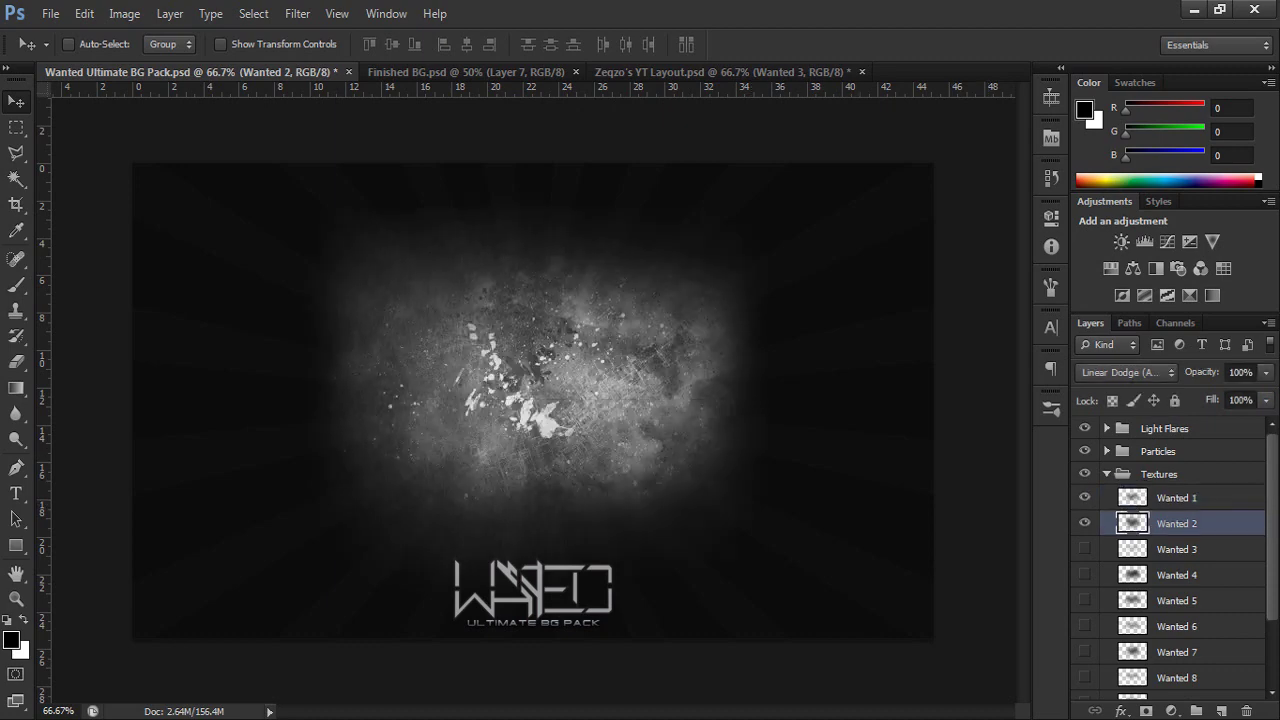
pyautogui.keyDown('ctrl'); pyautogui.click(1176, 497); pyautogui.keyUp('ctrl')
pyautogui.moveTo(545, 345); pyautogui.dragTo(901, 430)
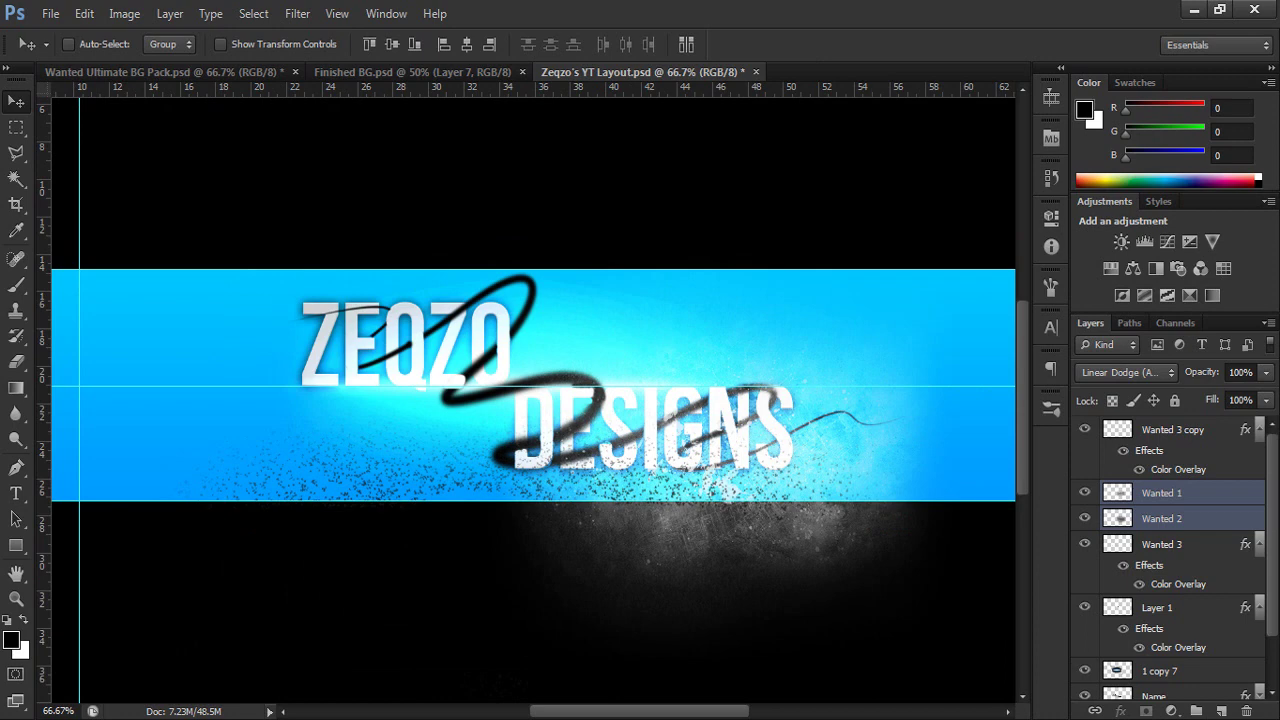
# - Move the Wanted 1 texture up over the band's upper edge above DESIGNS and rotate it by -25.76°
pyautogui.click(1176, 519)
pyautogui.click(1160, 492)
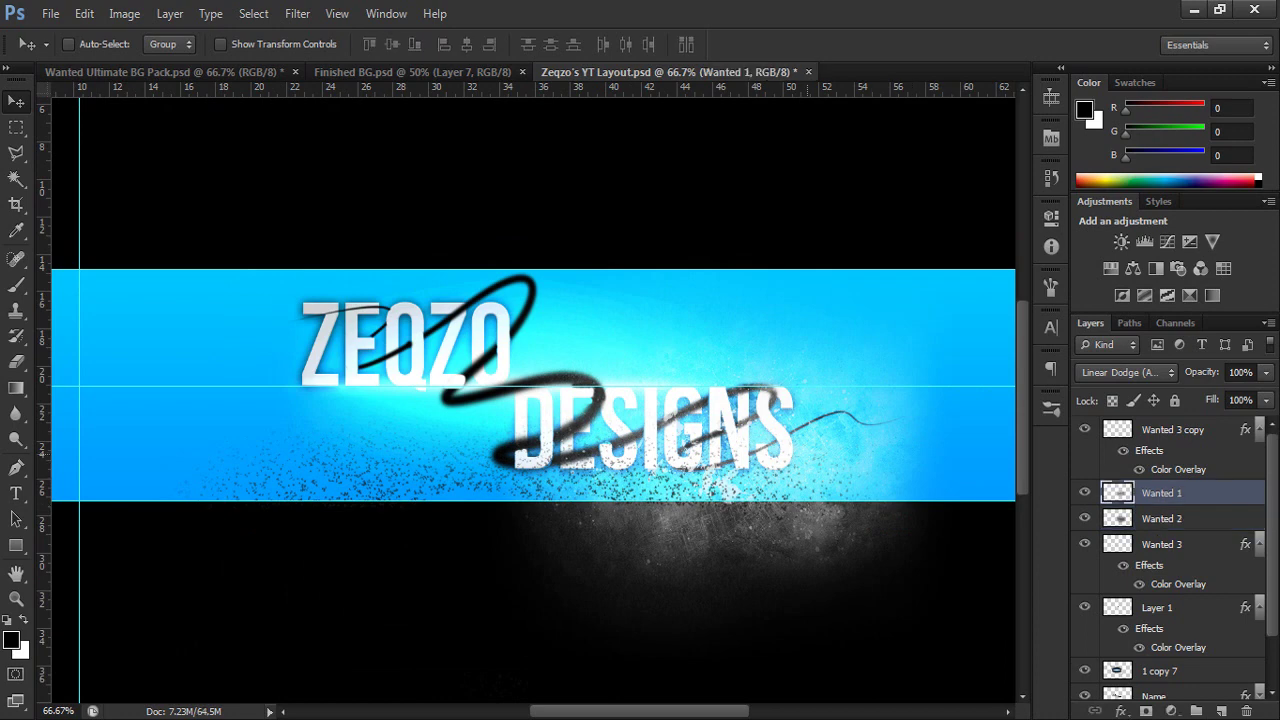
pyautogui.moveTo(769, 375); pyautogui.dragTo(797, 205)
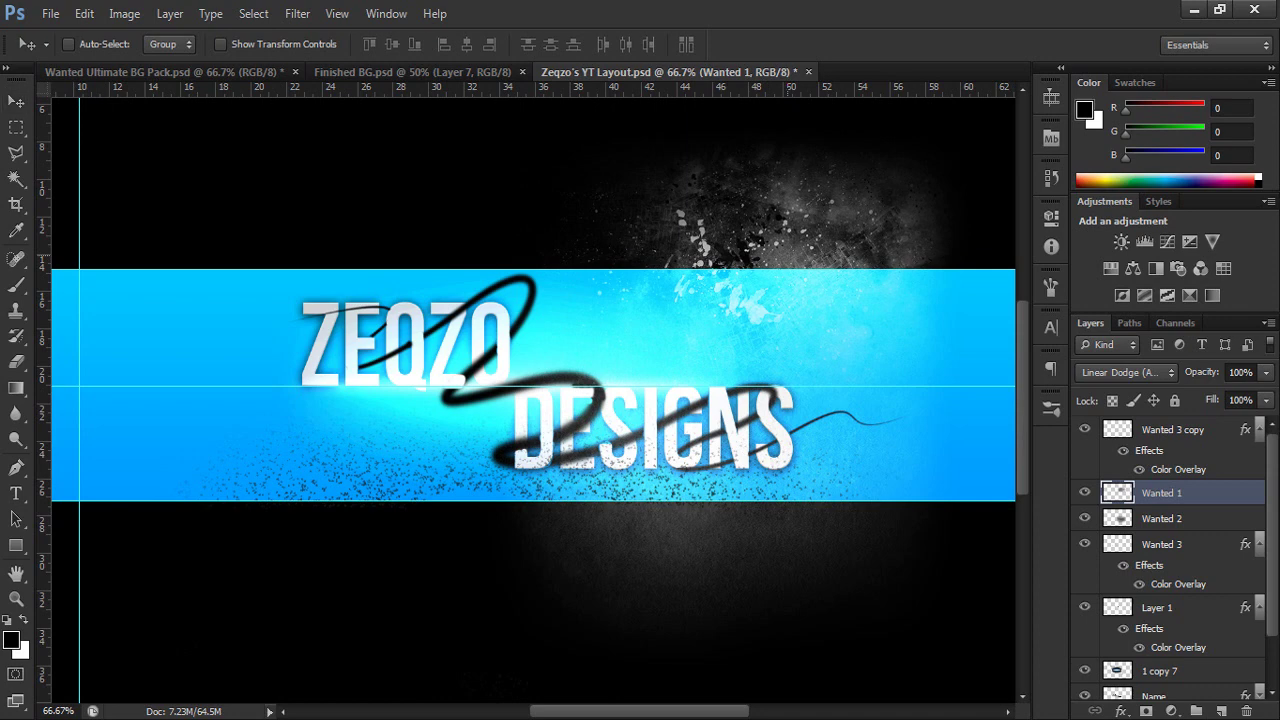
pyautogui.hotkey('ctrl', 't')
pyautogui.moveTo(1066, 340); pyautogui.dragTo(1070, 318)
pyautogui.press('Return')
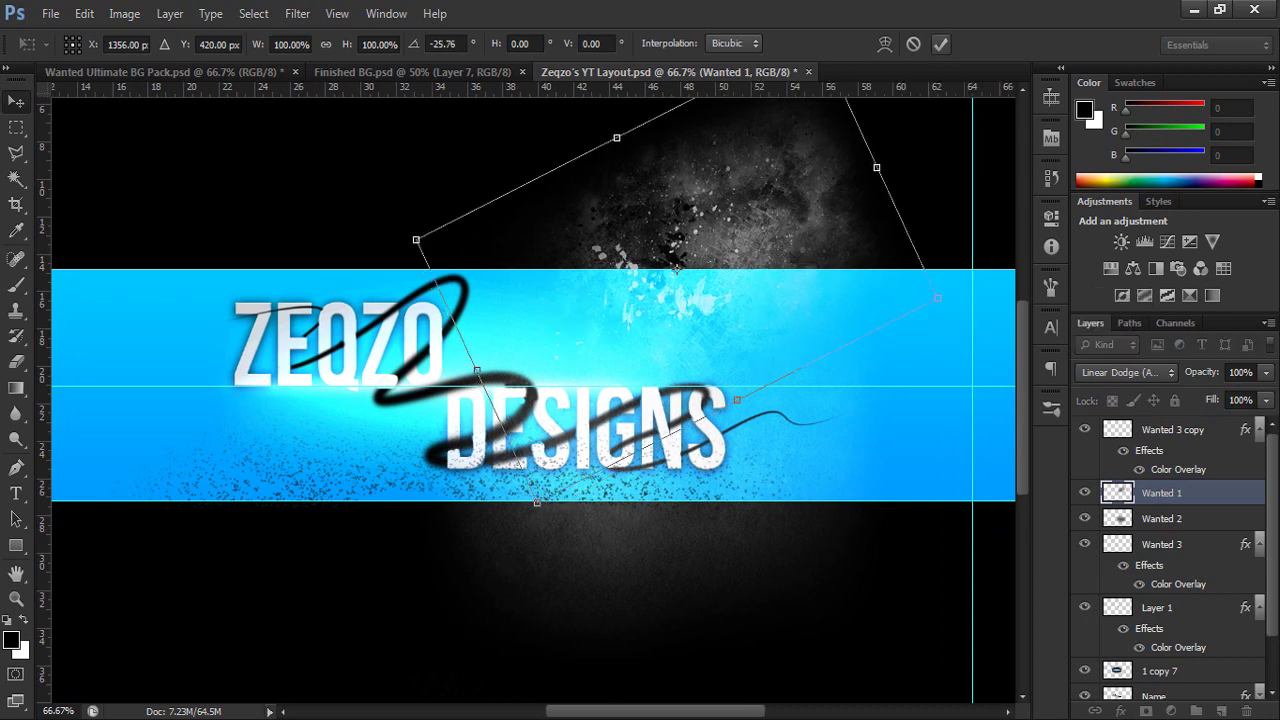
# - Open the Gradient Overlay settings of the Desktop layer's style
pyautogui.scroll(-2, 1174, 558)
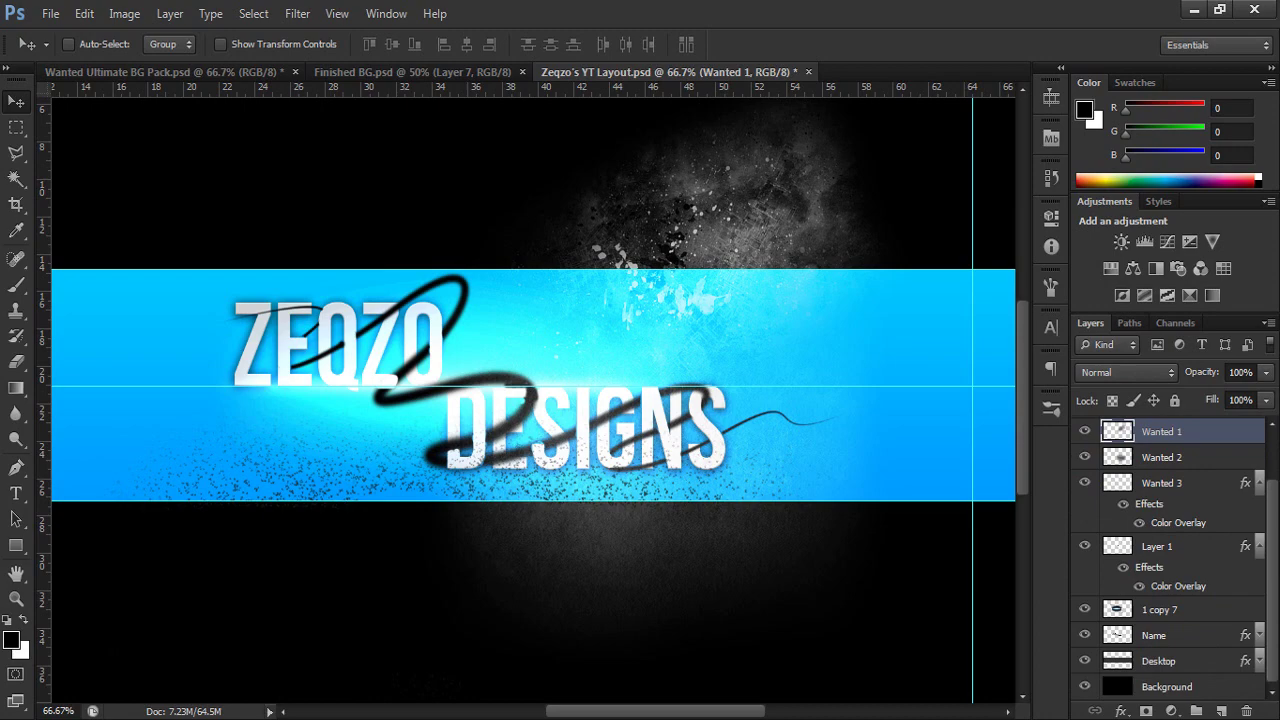
pyautogui.click(1158, 661)
pyautogui.rightClick(1163, 661)
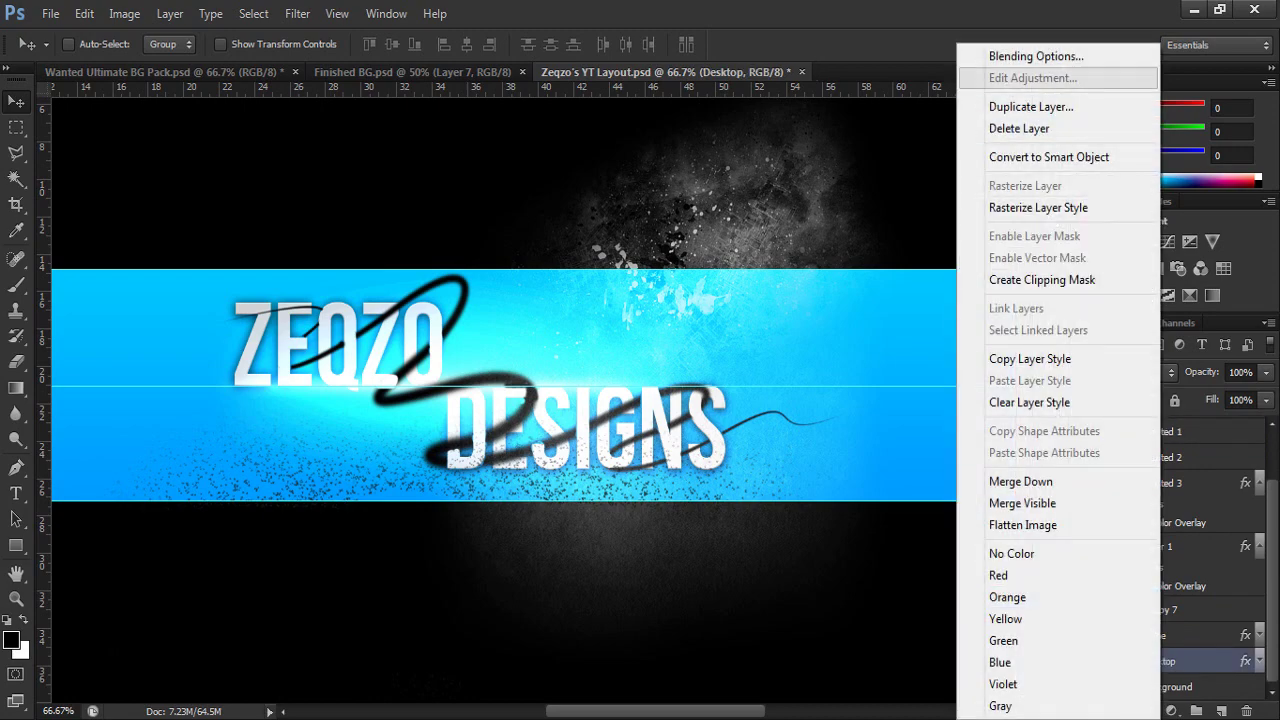
pyautogui.click(1036, 56)
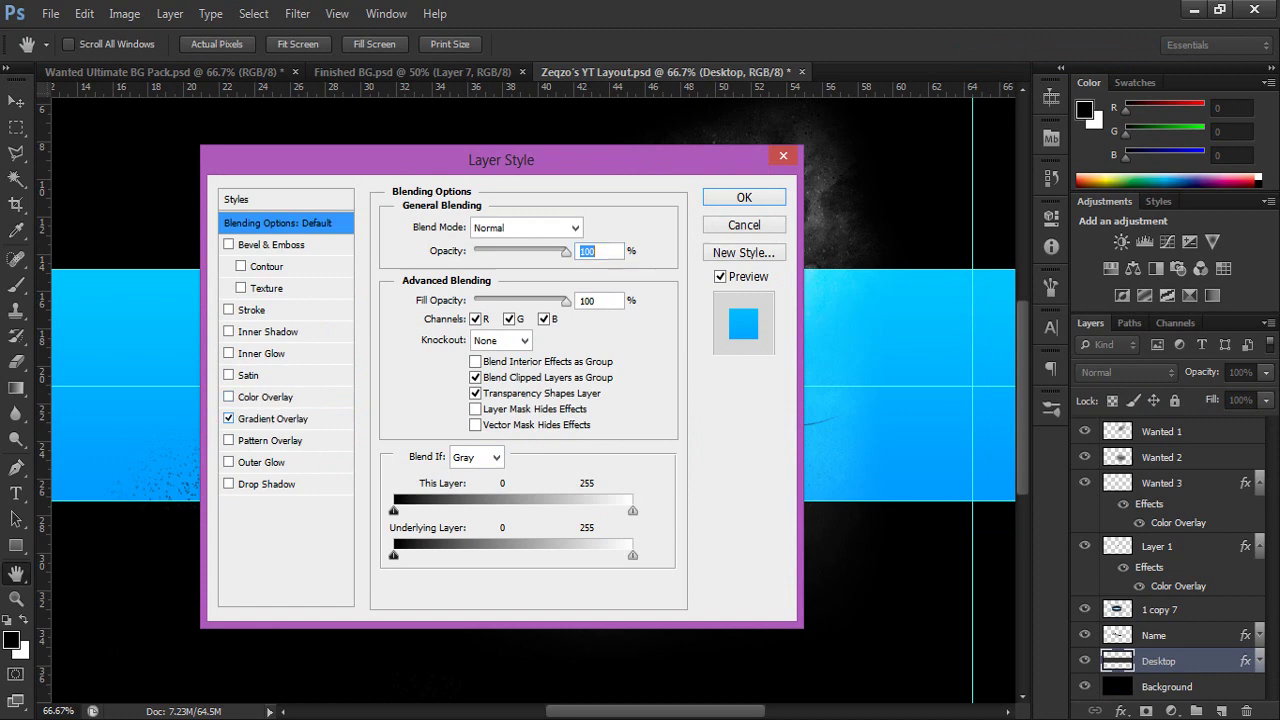
pyautogui.click(273, 418)
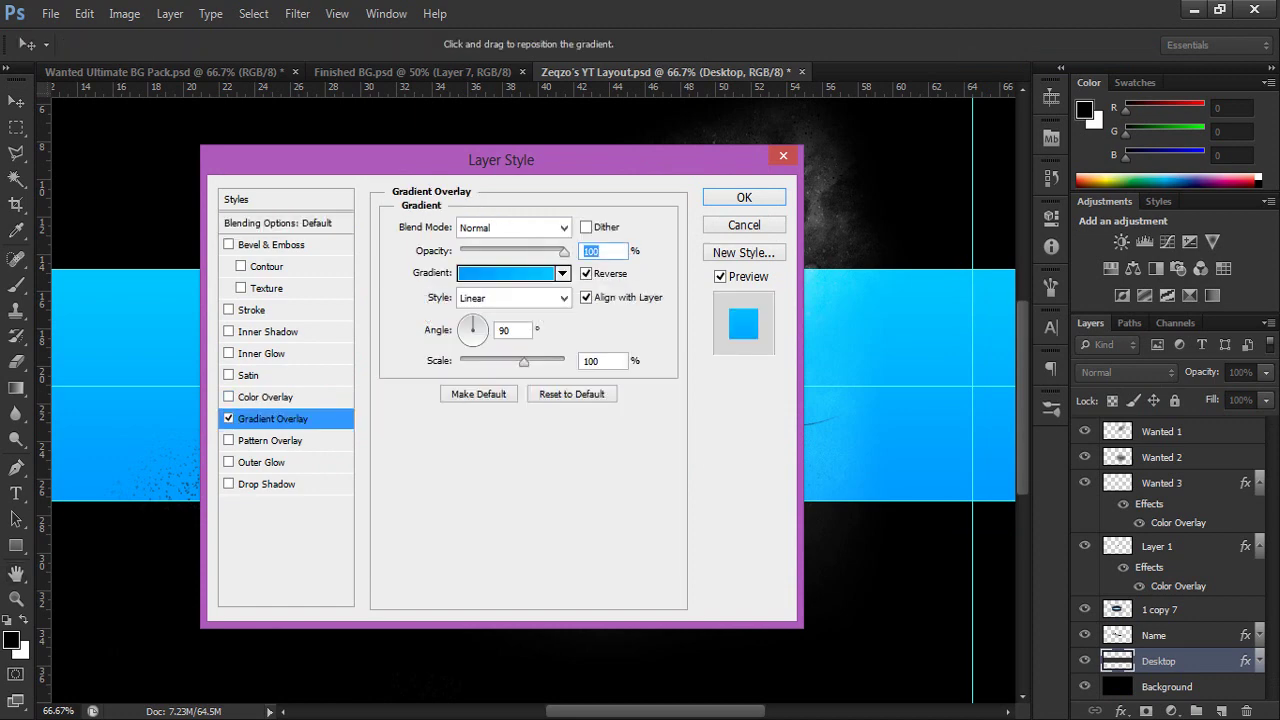
# - Recolour the overlay gradient's first stop to dark teal #006784 and its last stop to a deeper blue
pyautogui.click(508, 273)
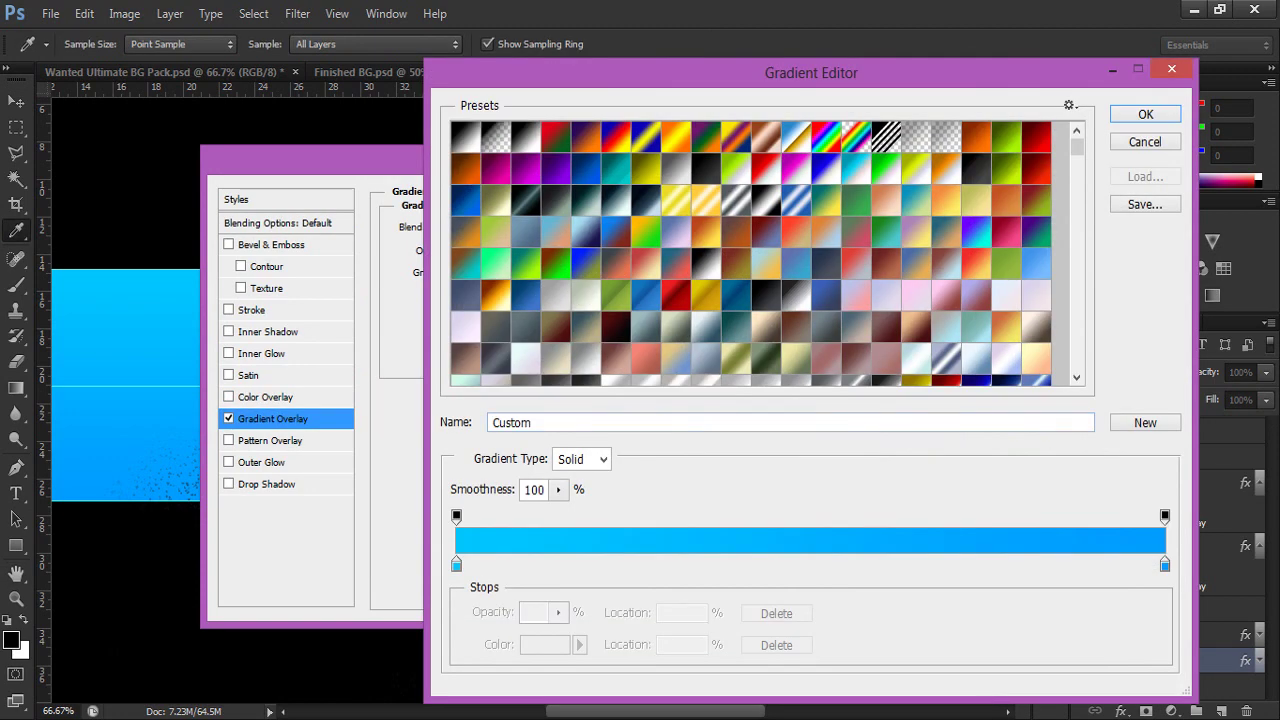
pyautogui.click(457, 566)
pyautogui.click(545, 645)
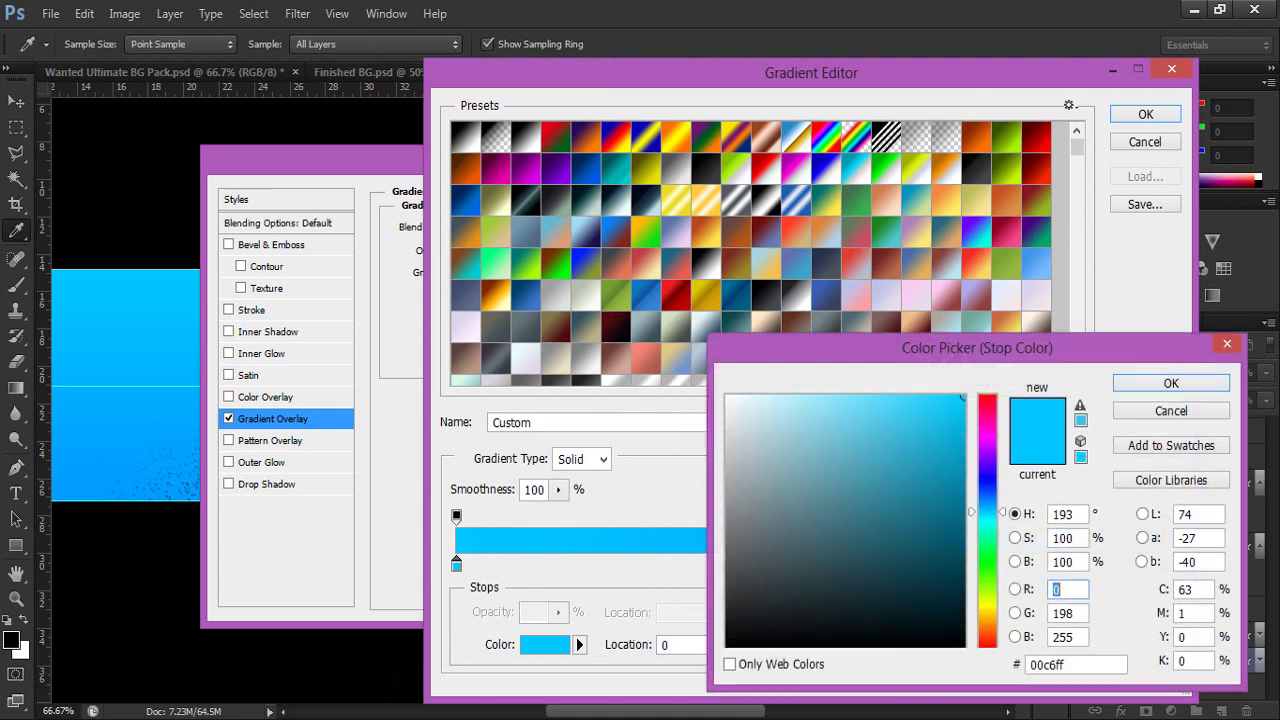
pyautogui.moveTo(943, 500)
pyautogui.mouseDown()
pyautogui.moveTo(949, 523)
pyautogui.moveTo(966, 516)
pyautogui.mouseUp()
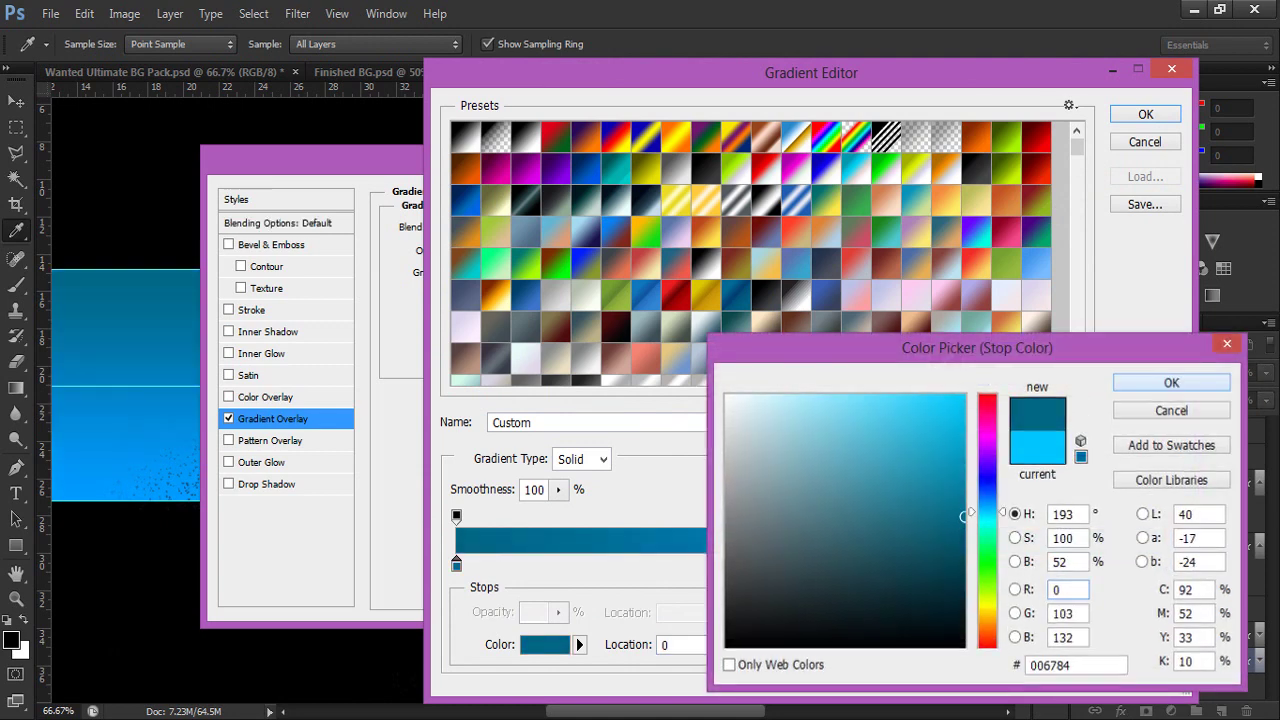
pyautogui.press('Return')
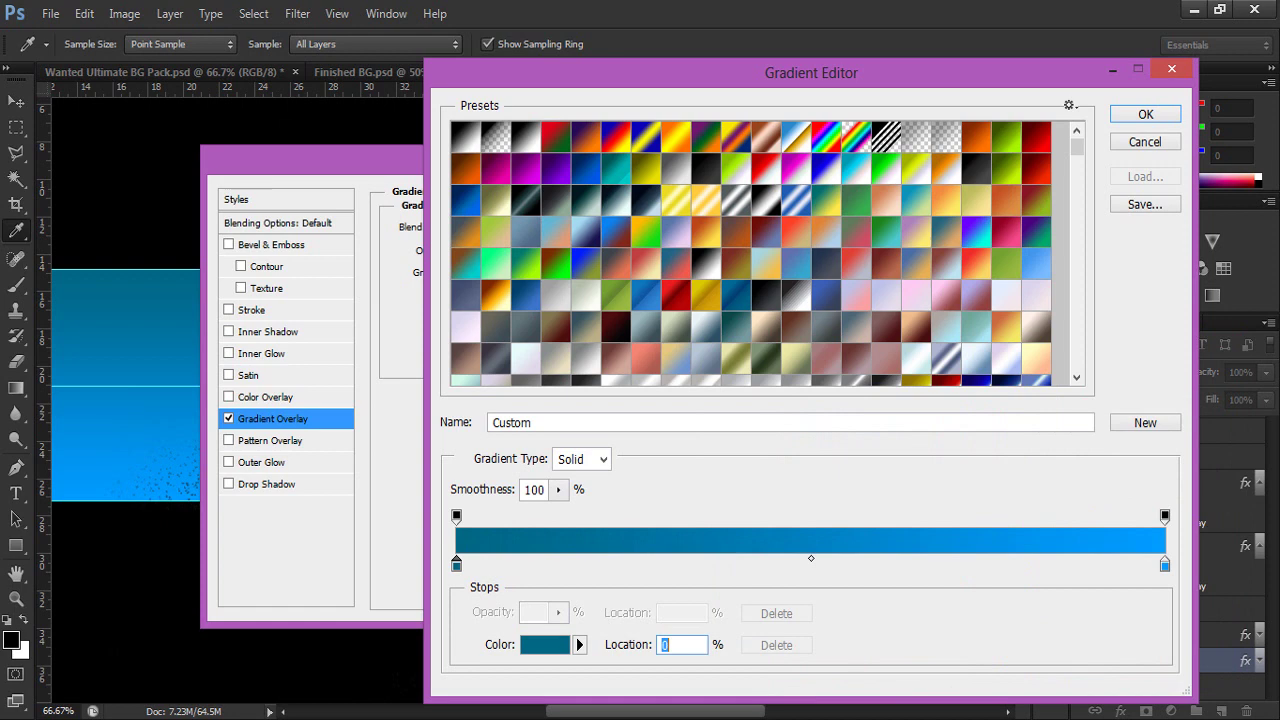
pyautogui.doubleClick(1165, 566)
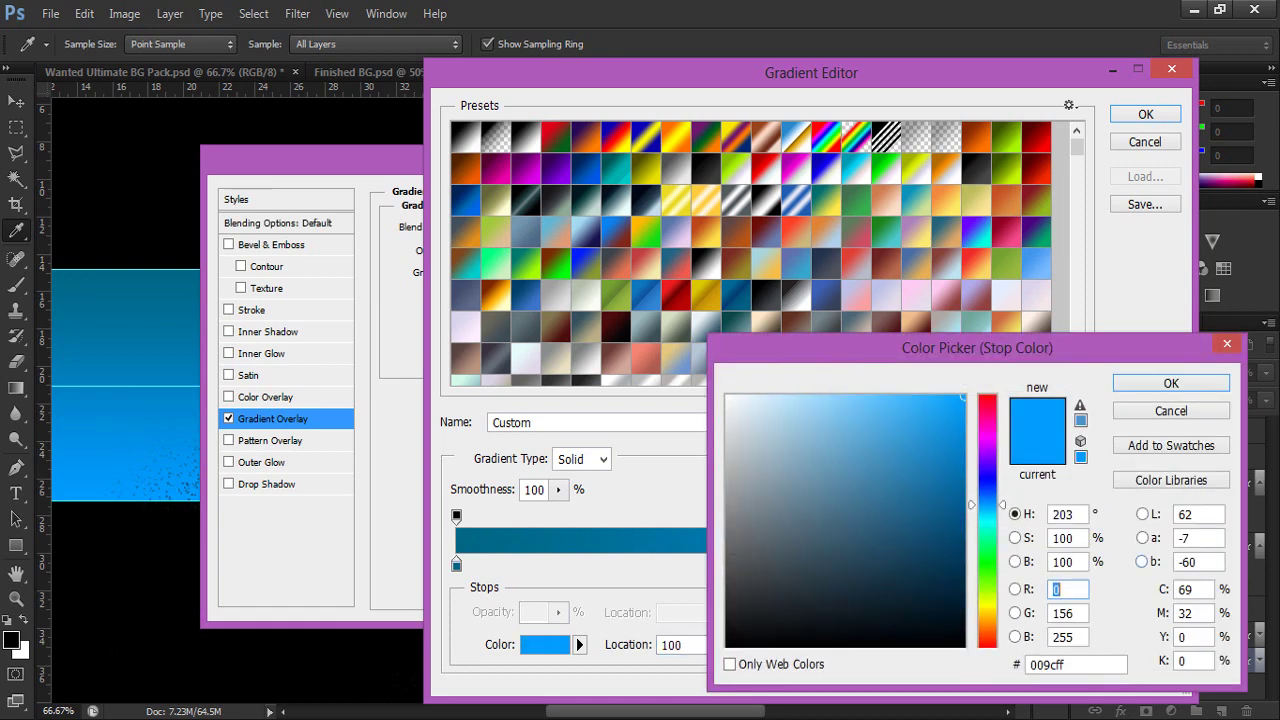
pyautogui.moveTo(987, 478); pyautogui.dragTo(987, 493)
pyautogui.press('Return')
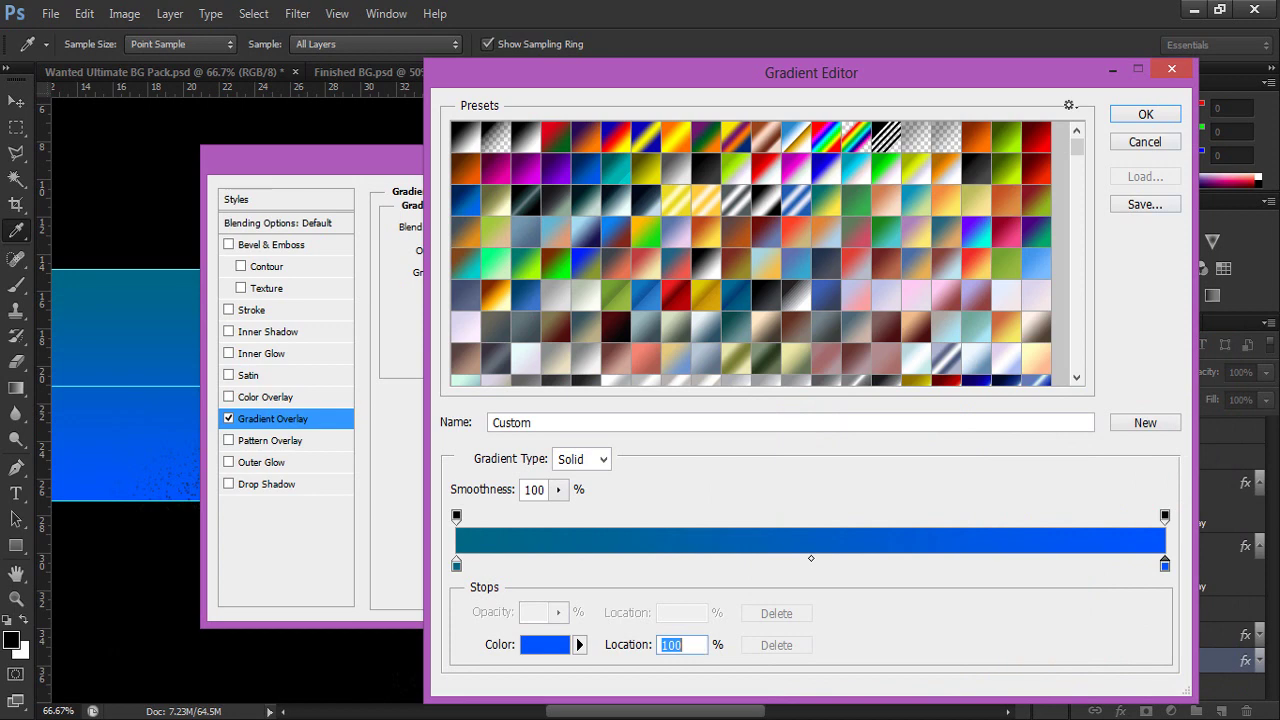
pyautogui.press('Return')
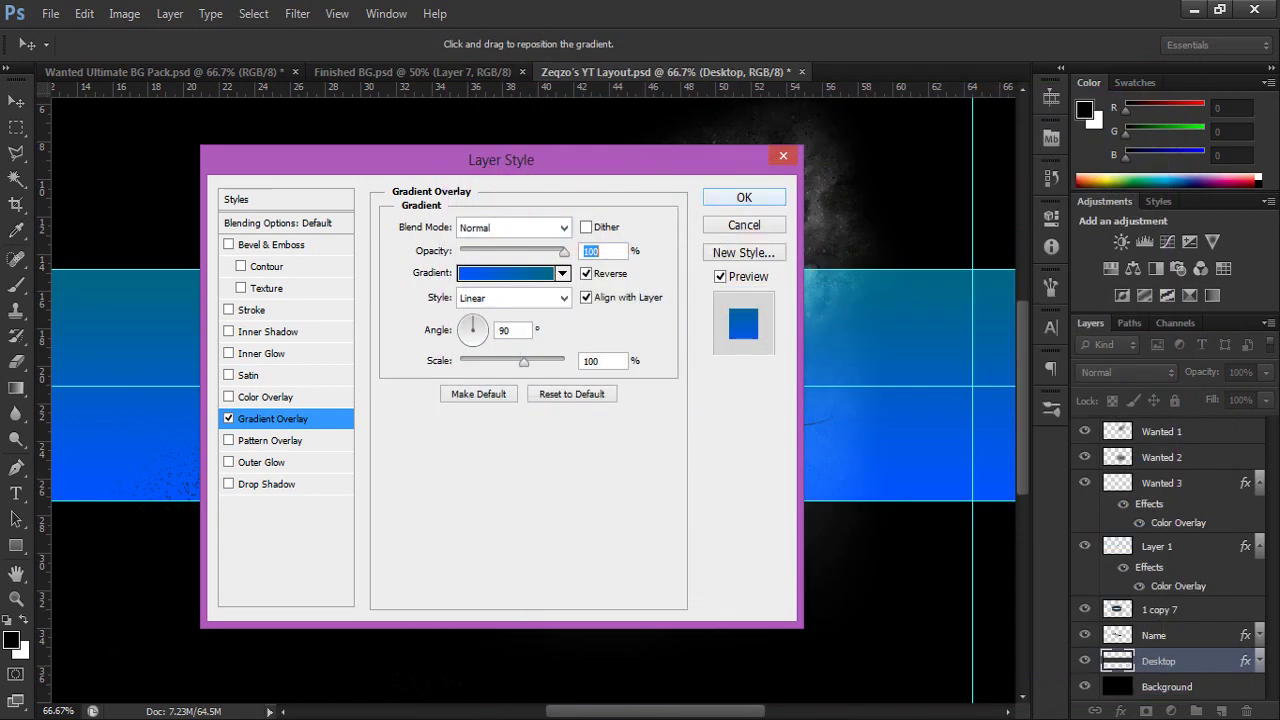
# - Turn off Reverse, try other gradient presets and apply Dark Blue Gloss as the Desktop layer's Gradient Overlay
pyautogui.click(586, 274)
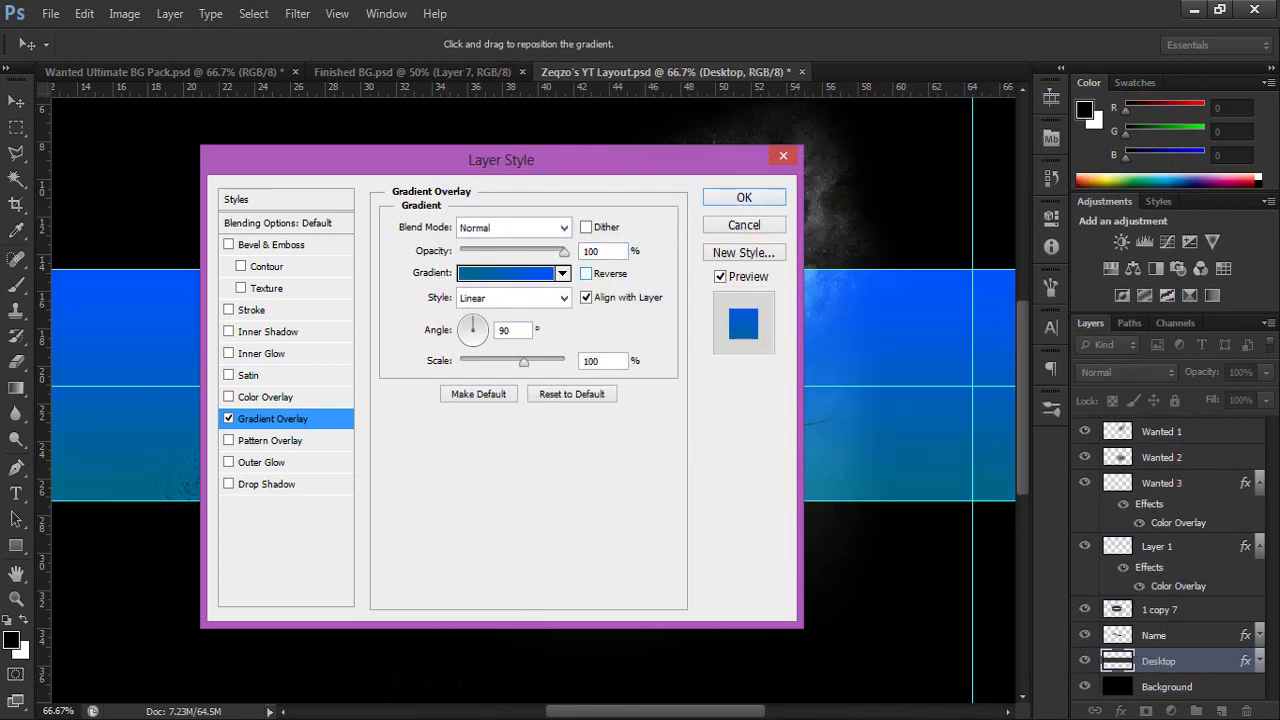
pyautogui.click(563, 273)
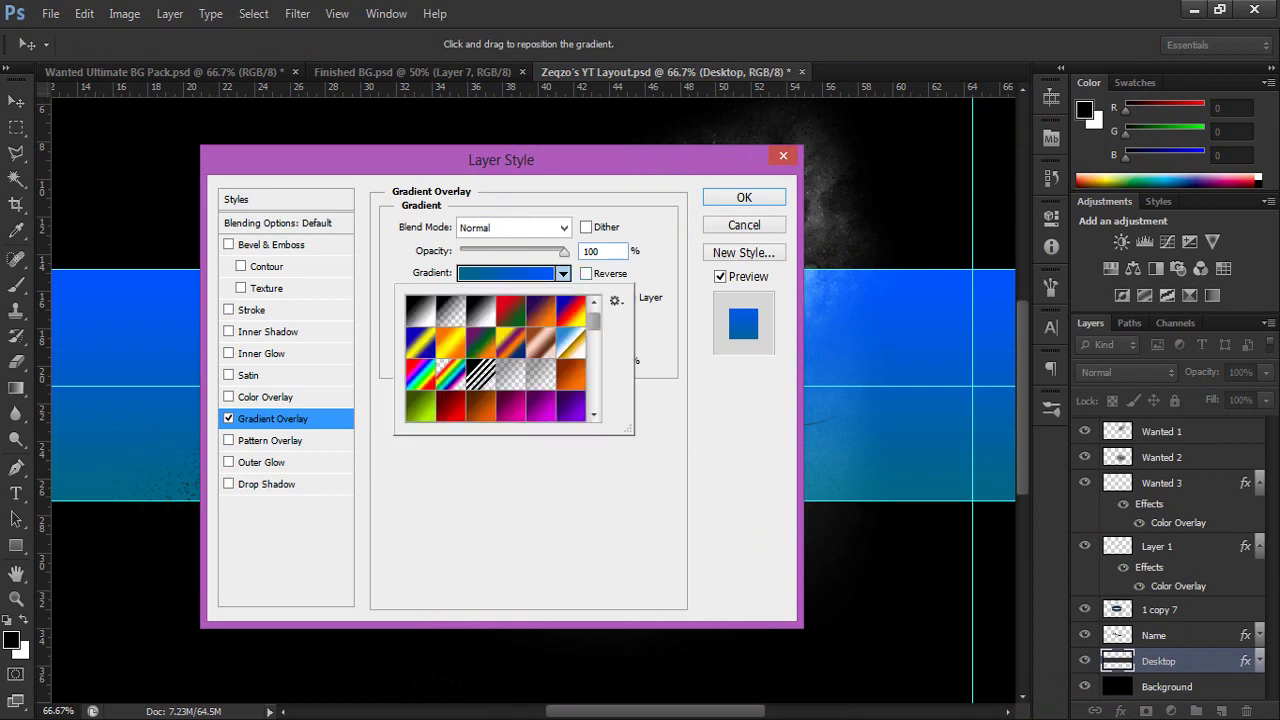
pyautogui.click(571, 311)
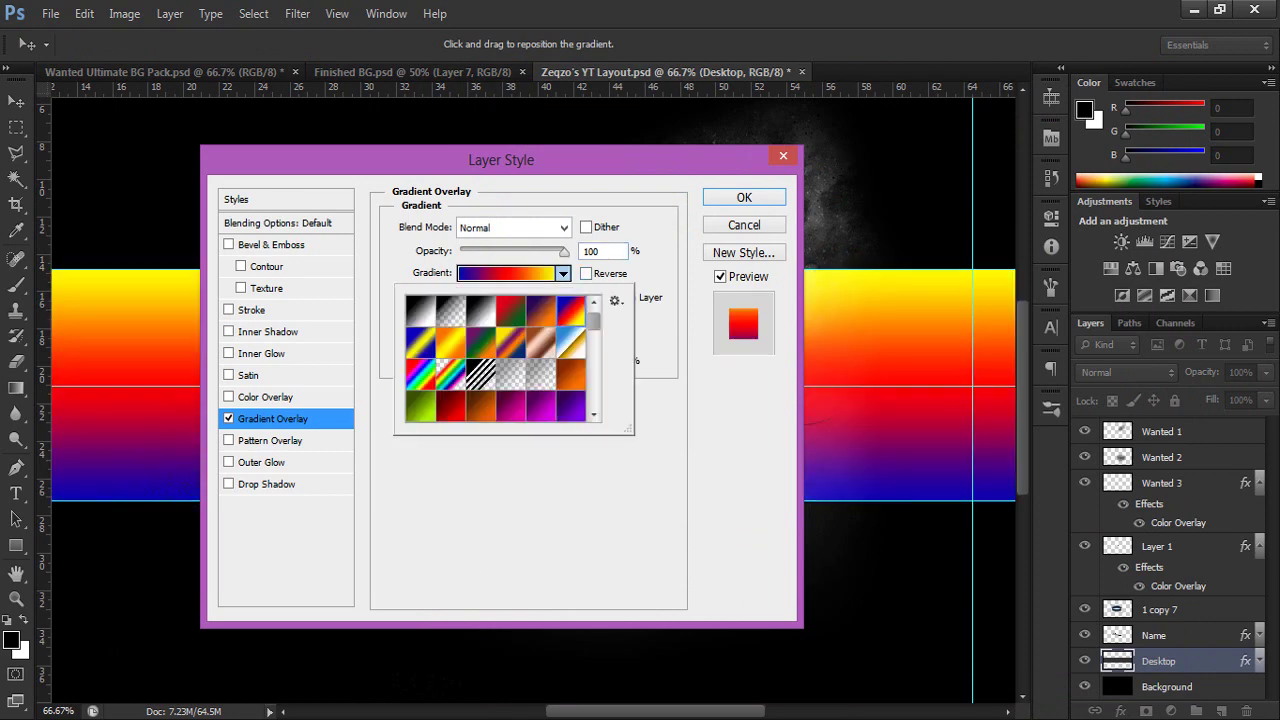
pyautogui.moveTo(594, 321); pyautogui.dragTo(594, 347)
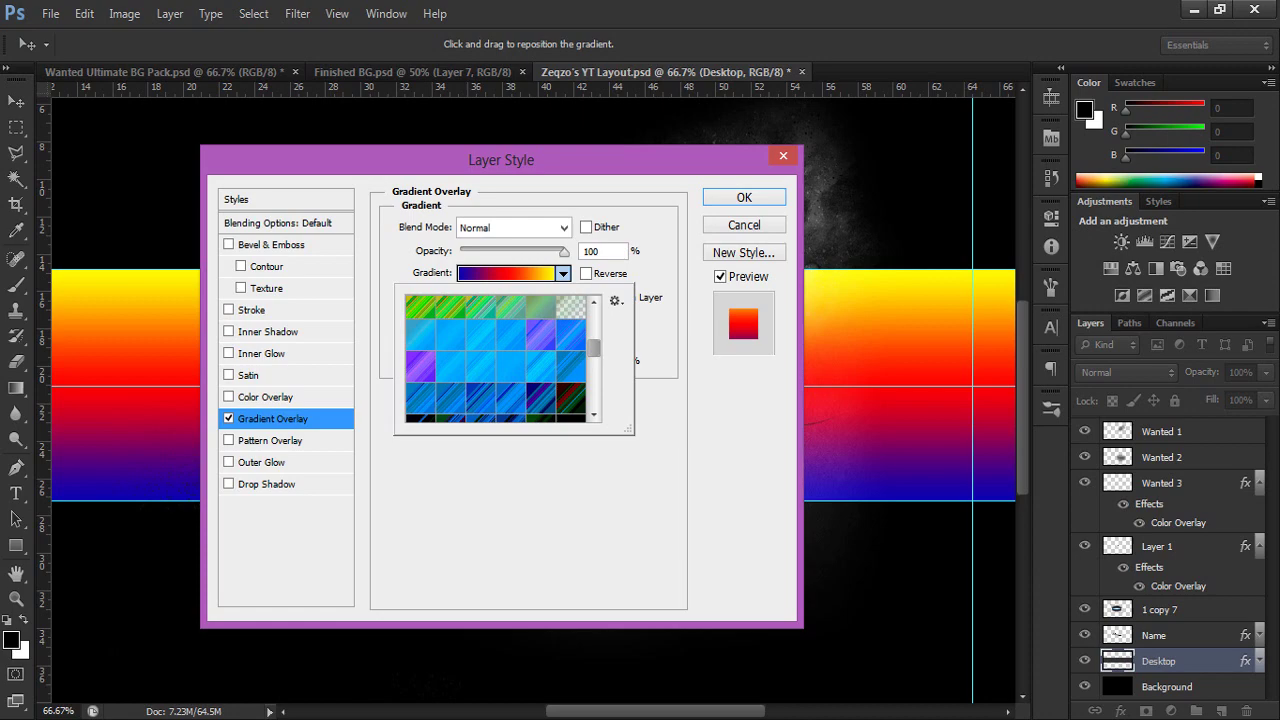
pyautogui.doubleClick(420, 306)
pyautogui.click(510, 273)
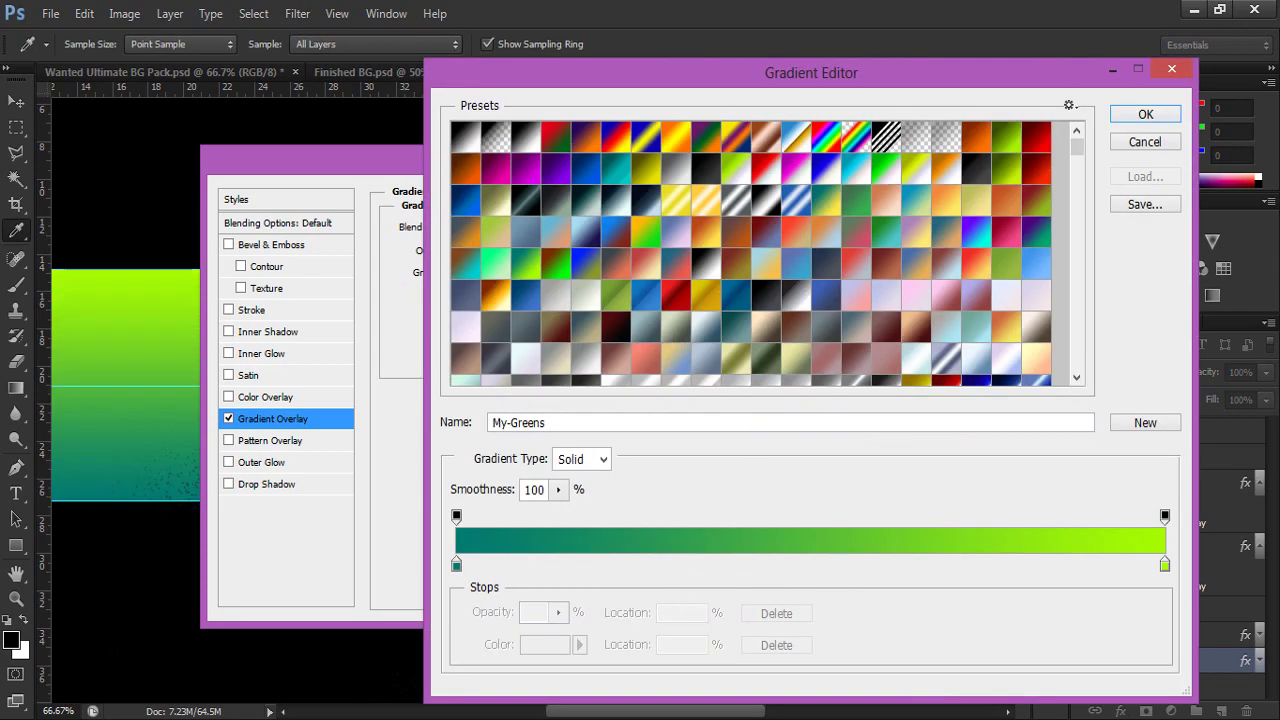
pyautogui.click(736, 295)
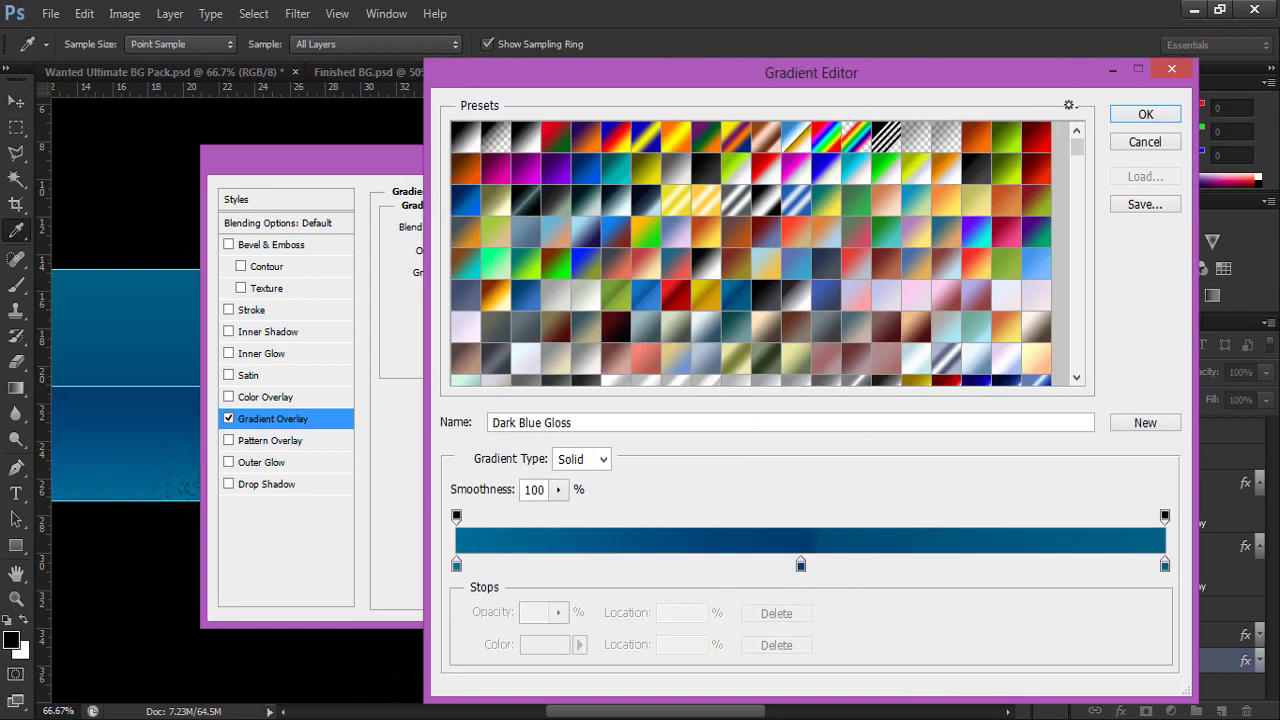
pyautogui.click(1145, 114)
pyautogui.click(744, 197)
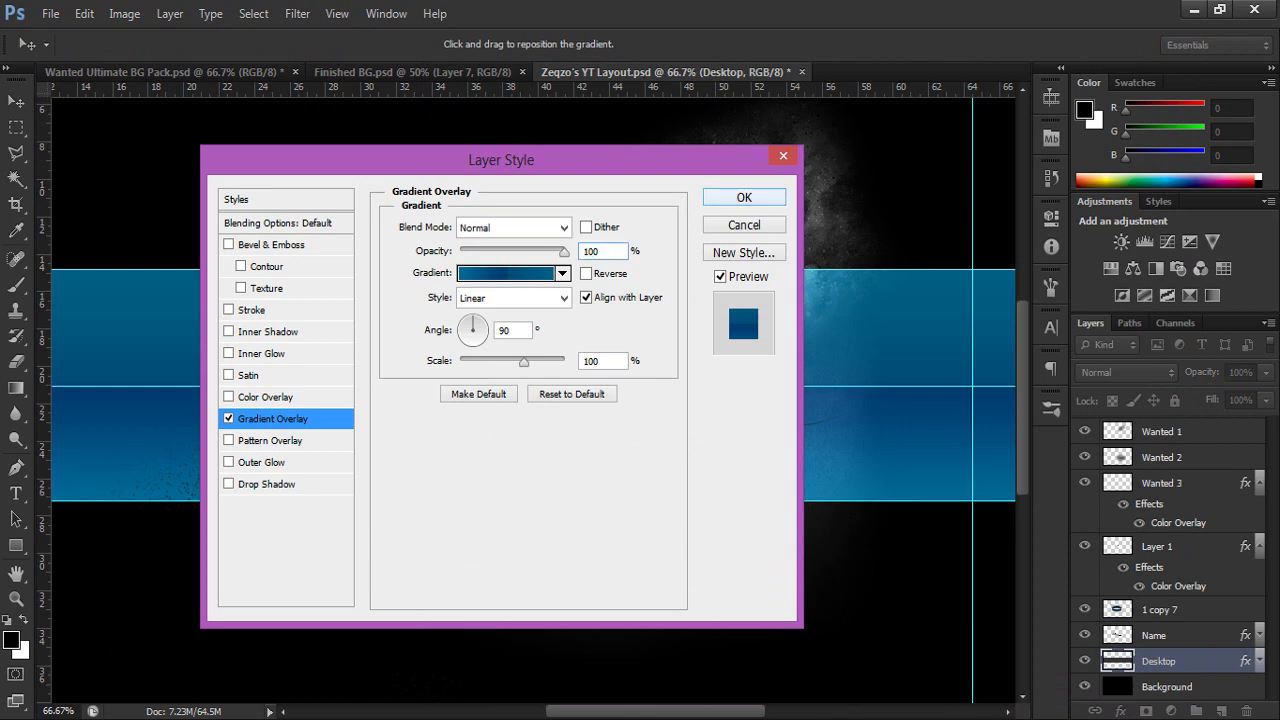
pyautogui.press('Return')
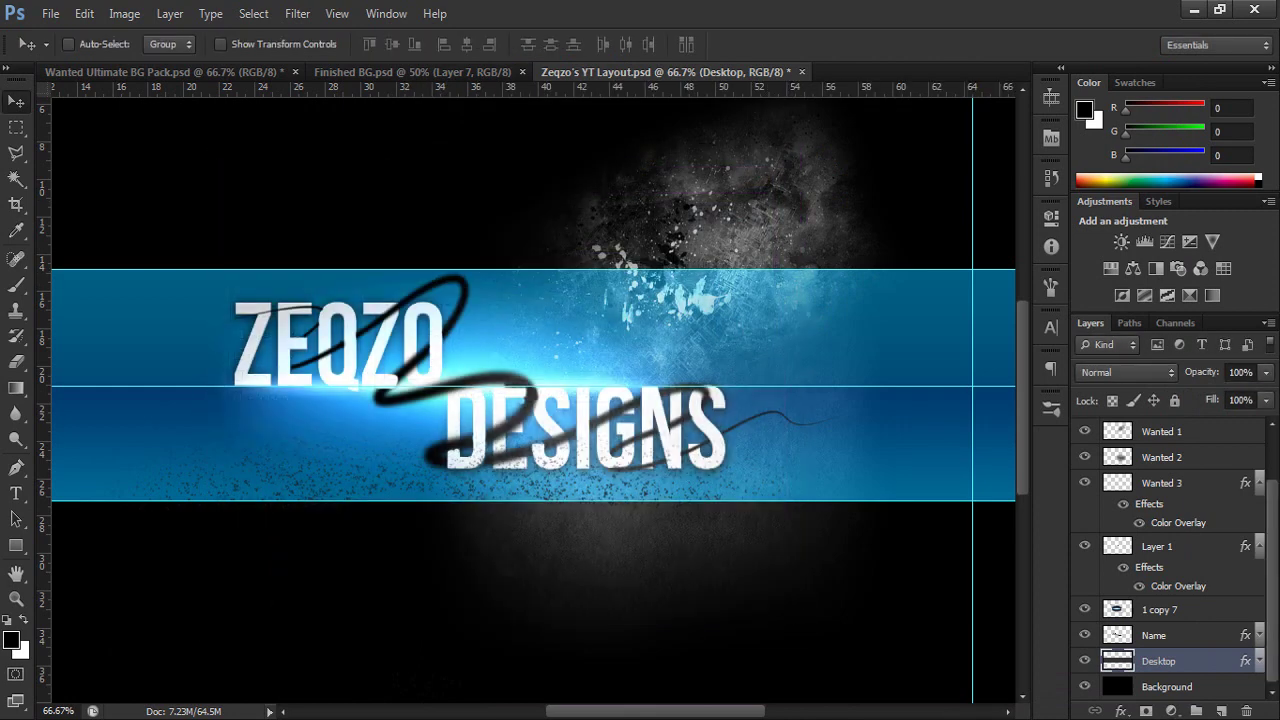
# - Collapse the effects lists of Layer 1 and Wanted 3, and move the Wanted 1 texture right, past the DESIGNS text
pyautogui.click(1260, 546)
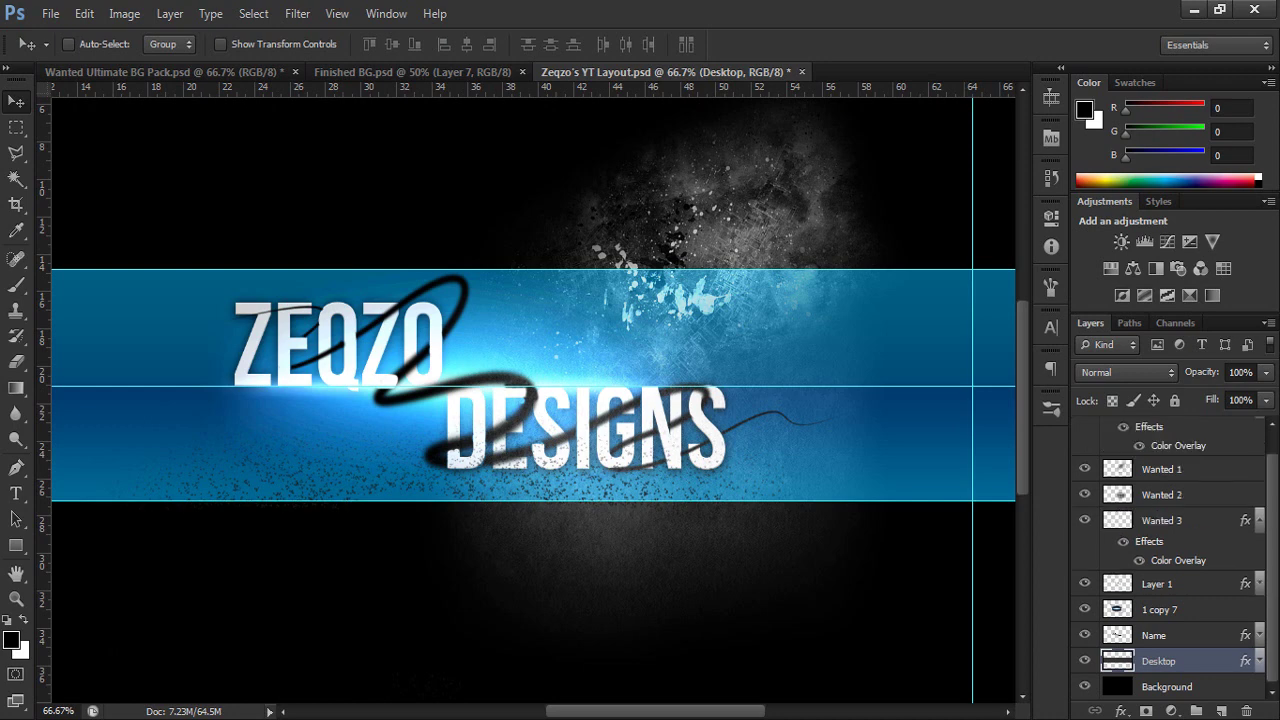
pyautogui.click(1260, 520)
pyautogui.scroll(1, 533, 400)
pyautogui.click(1164, 493)
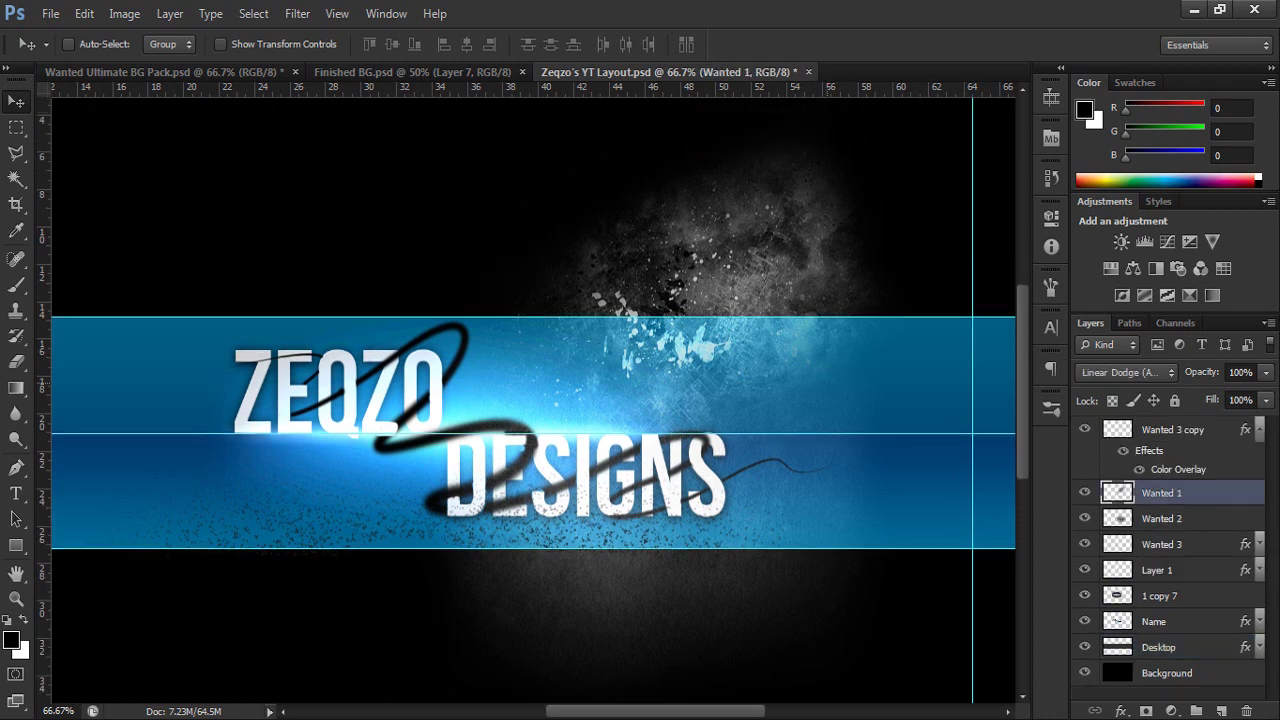
pyautogui.moveTo(769, 293); pyautogui.dragTo(926, 283)
pyautogui.moveTo(935, 240); pyautogui.dragTo(958, 236)
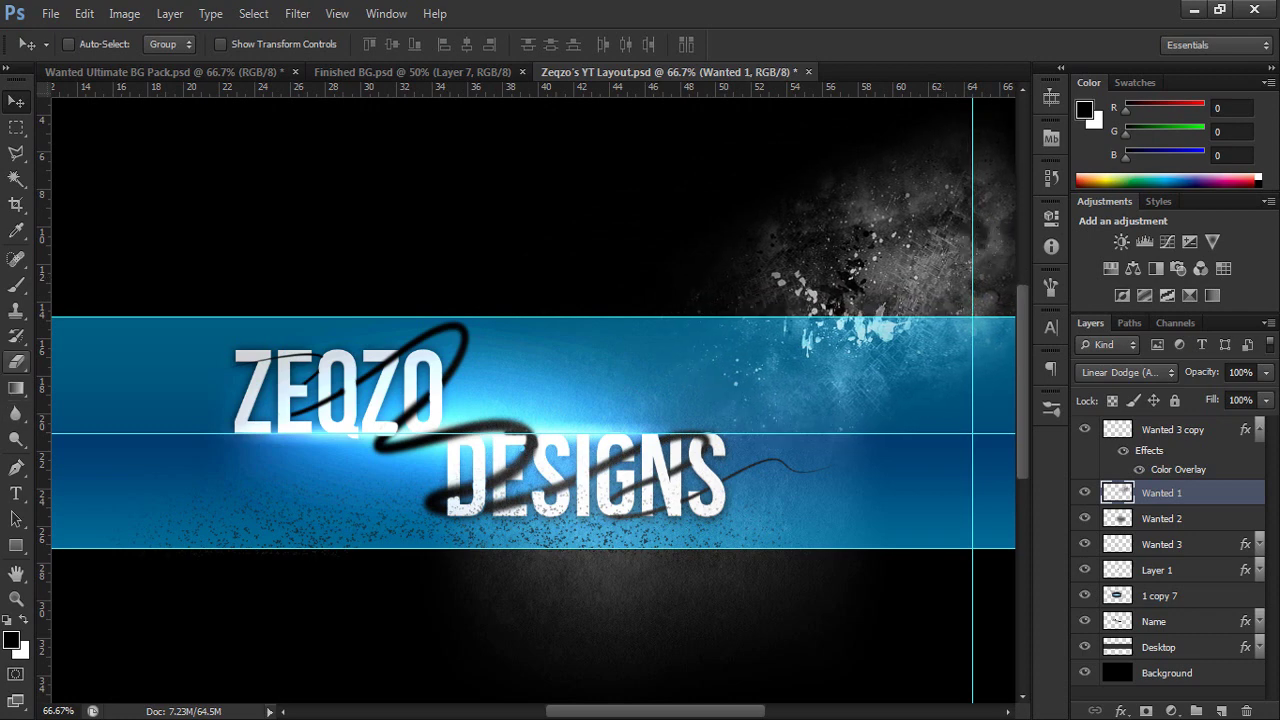
# - Erase the Wanted 1 texture above the blue band with a 172 px Eraser at minimum hardness, undoing the first hard-edged stroke
pyautogui.click(16, 362)
pyautogui.moveTo(733, 223)
pyautogui.mouseDown()
pyautogui.moveTo(1005, 232)
pyautogui.moveTo(930, 269)
pyautogui.moveTo(780, 295)
pyautogui.mouseUp()
pyautogui.hotkey('ctrl', 'z')
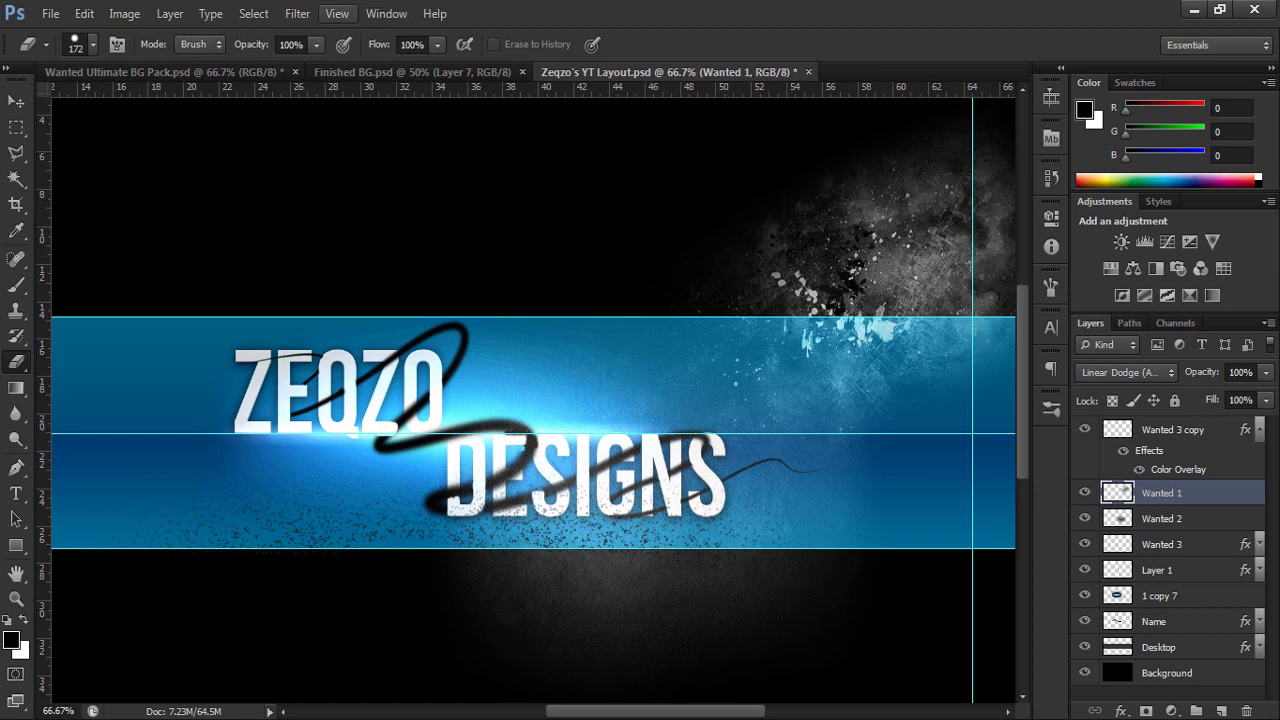
pyautogui.click(93, 44)
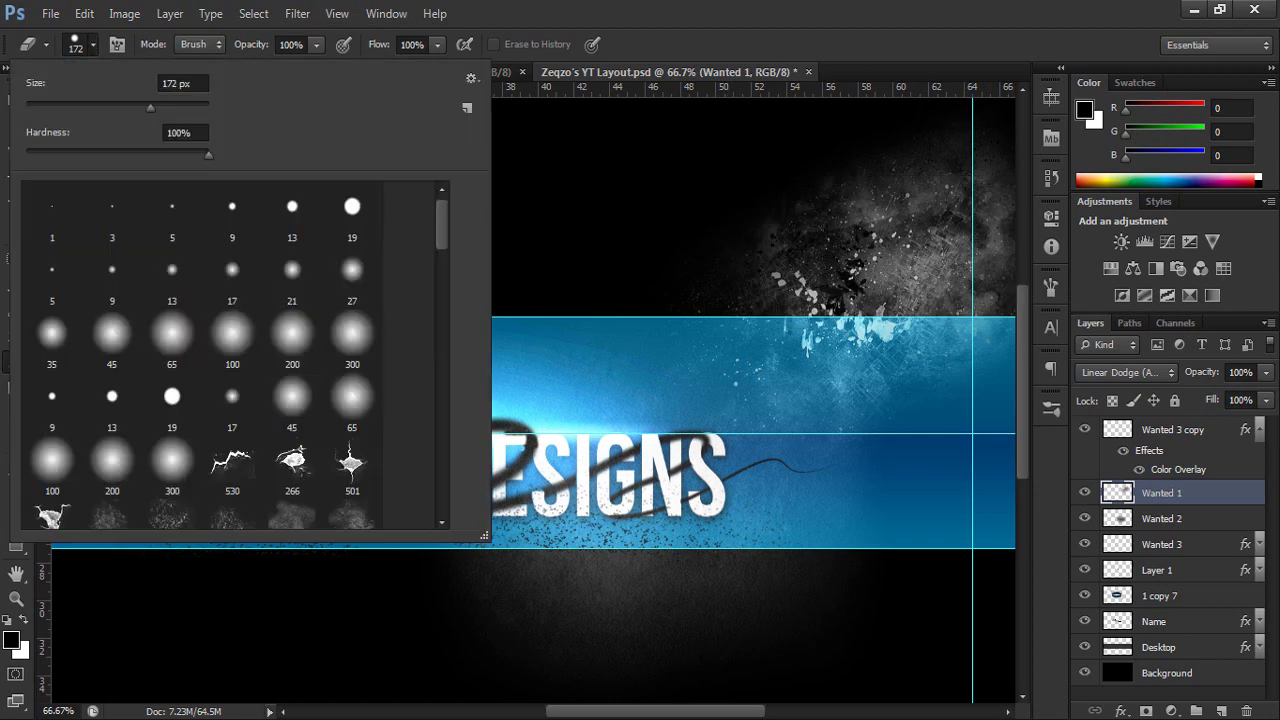
pyautogui.moveTo(209, 155); pyautogui.dragTo(24, 155)
pyautogui.moveTo(752, 242)
pyautogui.mouseDown()
pyautogui.moveTo(815, 255)
pyautogui.moveTo(958, 250)
pyautogui.moveTo(930, 285)
pyautogui.moveTo(765, 288)
pyautogui.moveTo(868, 133)
pyautogui.mouseUp()
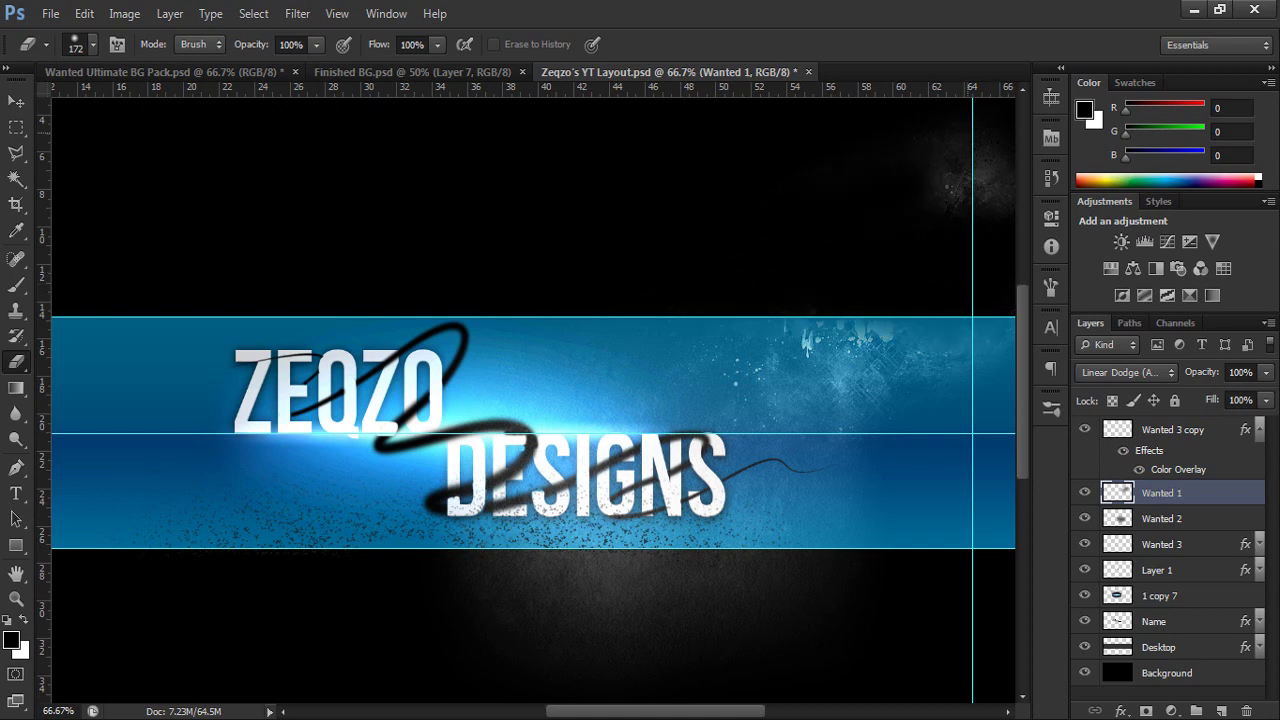
pyautogui.moveTo(935, 168); pyautogui.dragTo(995, 185)
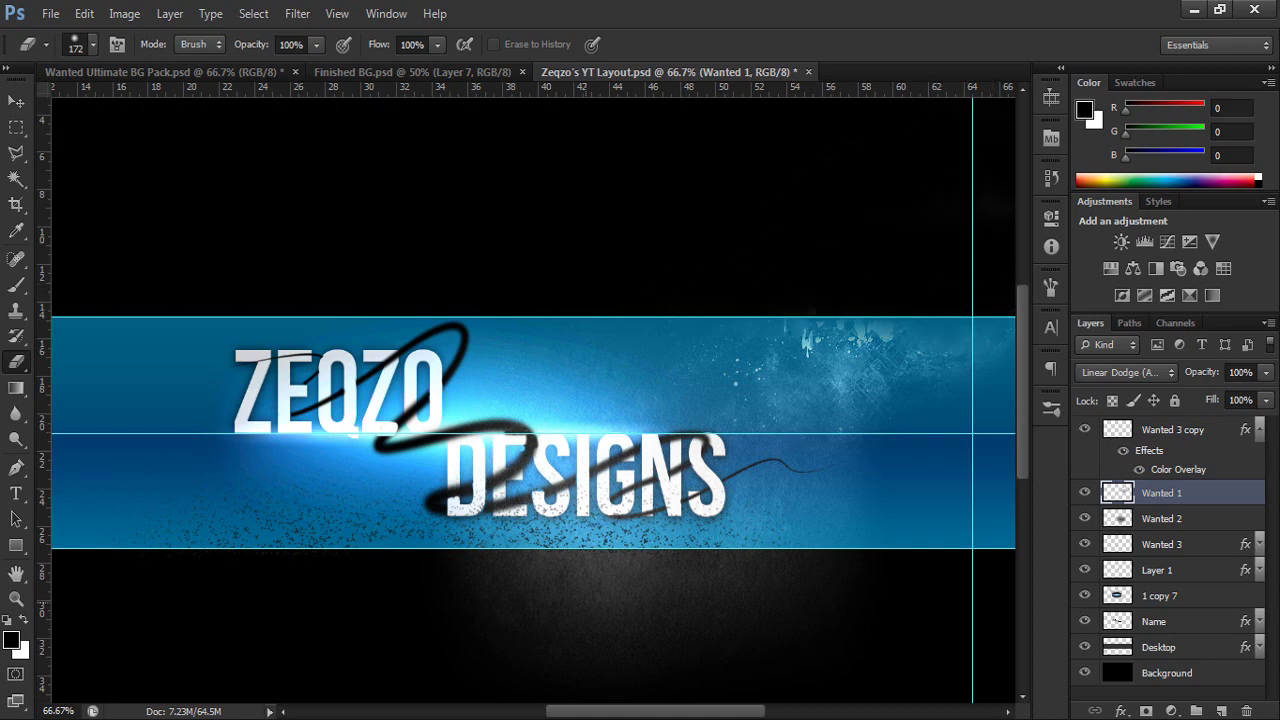
# - Move the Wanted 2 texture left behind ZEQZO and erase its left part and the area below the band with a soft Eraser
pyautogui.click(1163, 519)
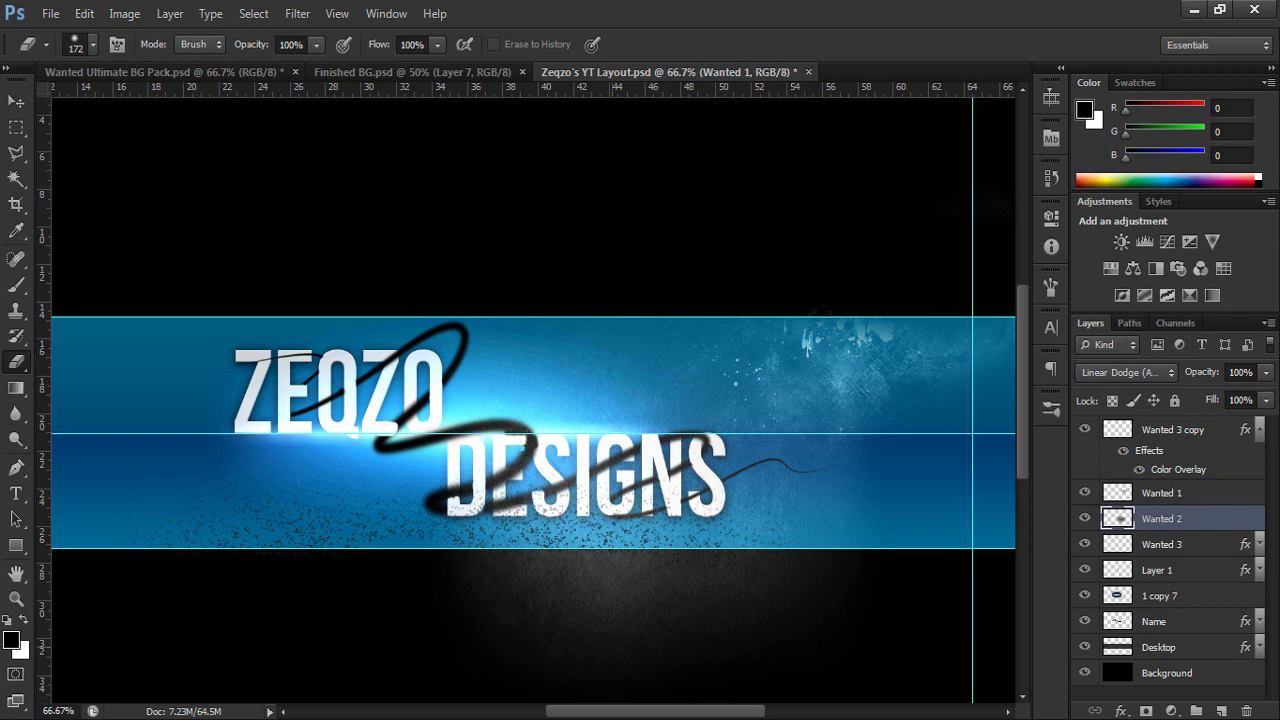
pyautogui.press('v')
pyautogui.moveTo(640, 548); pyautogui.dragTo(382, 512)
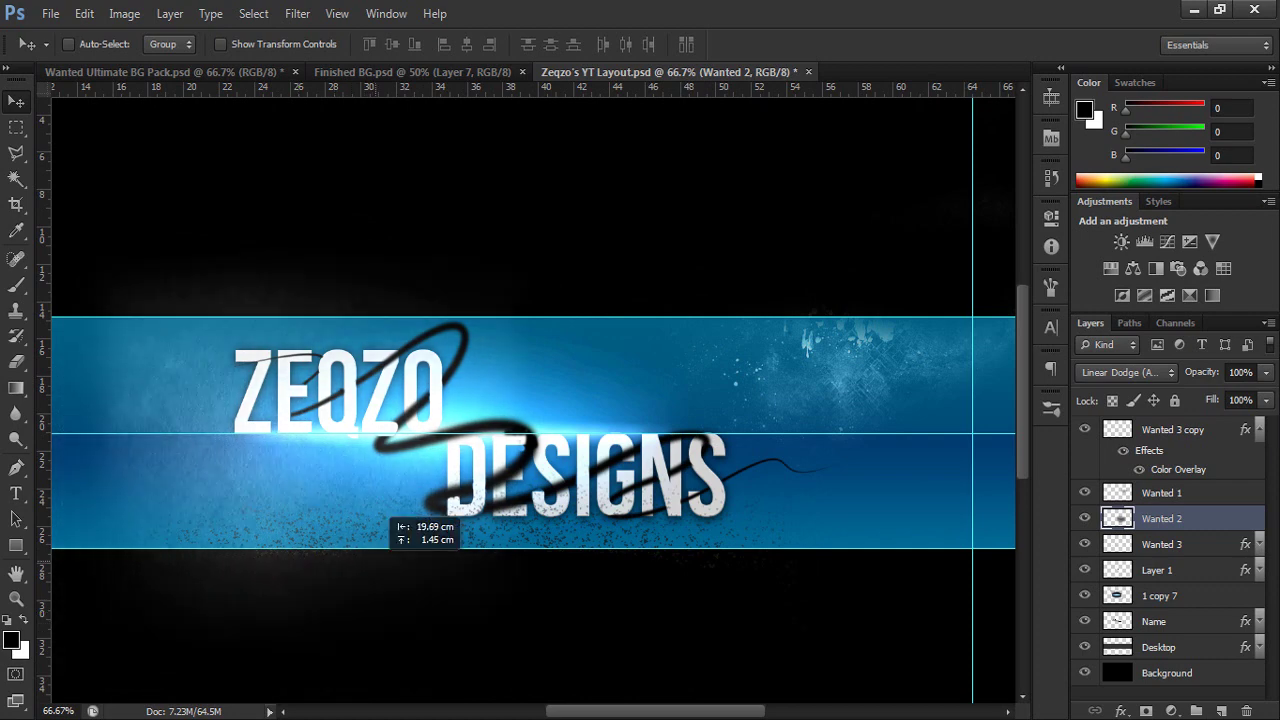
pyautogui.moveTo(375, 561); pyautogui.dragTo(382, 547)
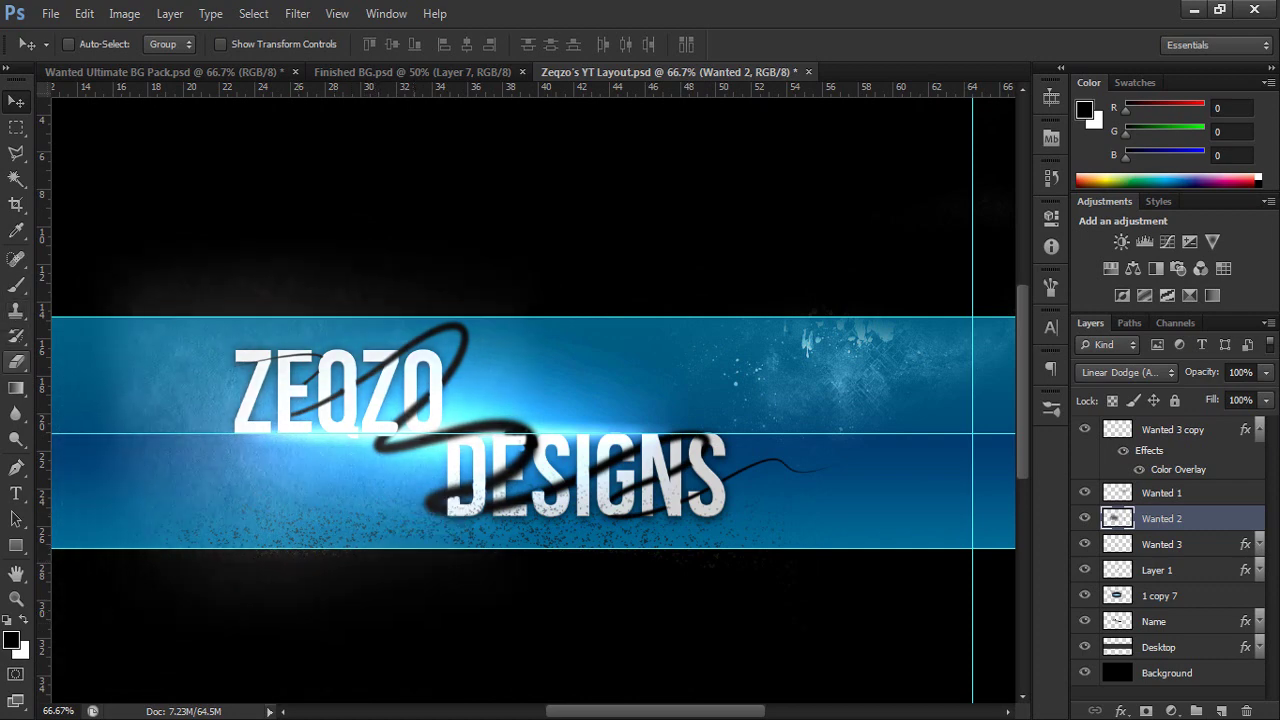
pyautogui.click(16, 362)
pyautogui.moveTo(150, 345)
pyautogui.mouseDown()
pyautogui.moveTo(147, 478)
pyautogui.moveTo(250, 585)
pyautogui.moveTo(376, 535)
pyautogui.moveTo(596, 489)
pyautogui.mouseUp()
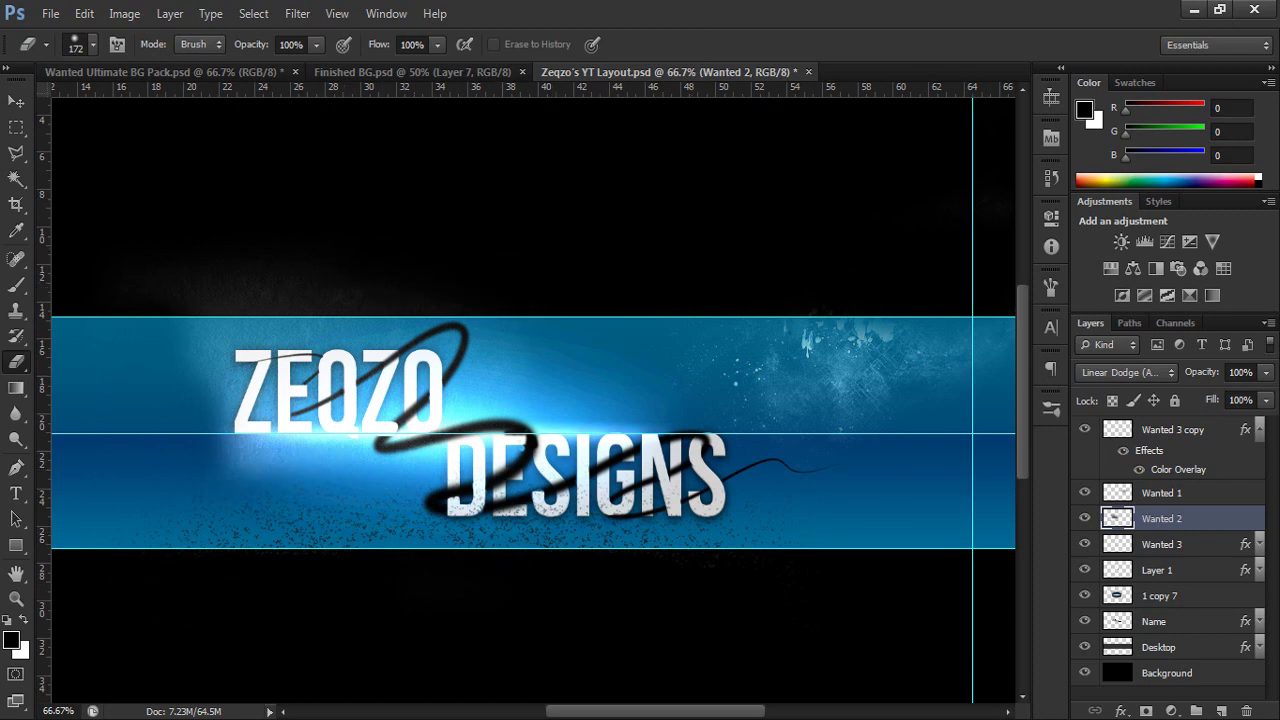
# - Duplicate the Wanted 1 texture layer and move the copy left along the upper band
pyautogui.click(1162, 493)
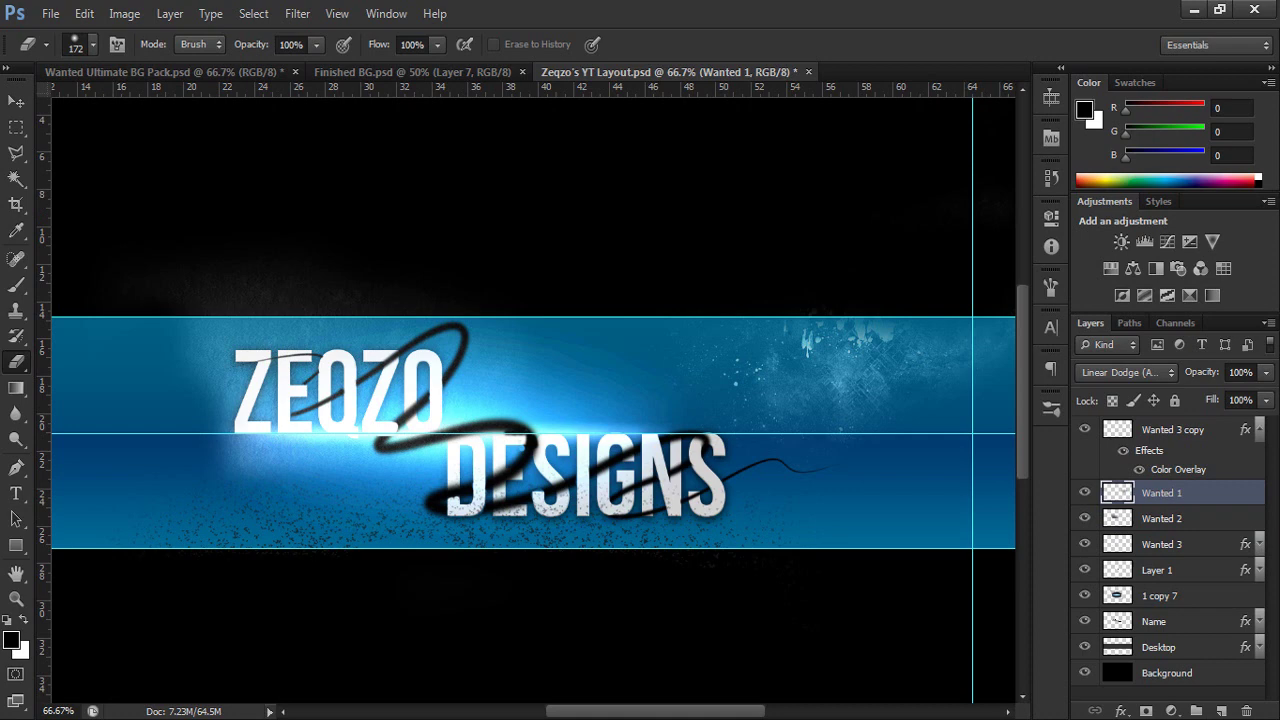
pyautogui.hotkey('ctrl', 'j')
pyautogui.press('v')
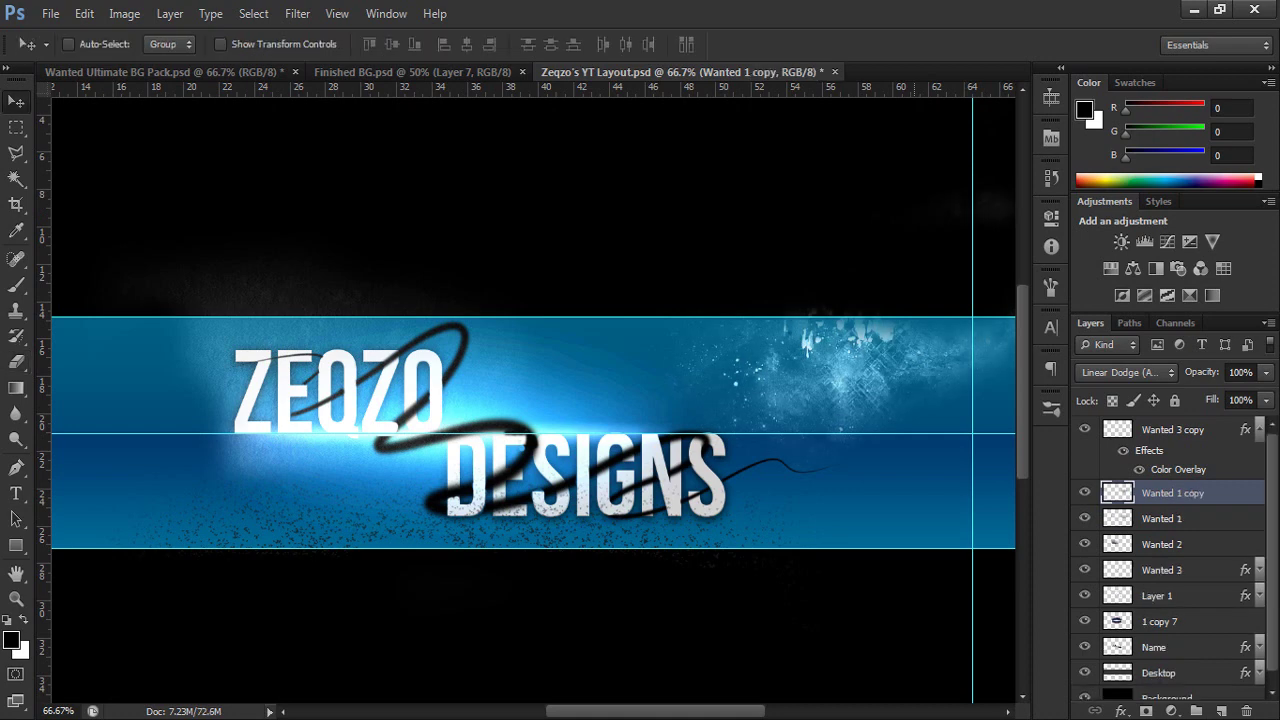
pyautogui.moveTo(840, 345); pyautogui.dragTo(710, 340)
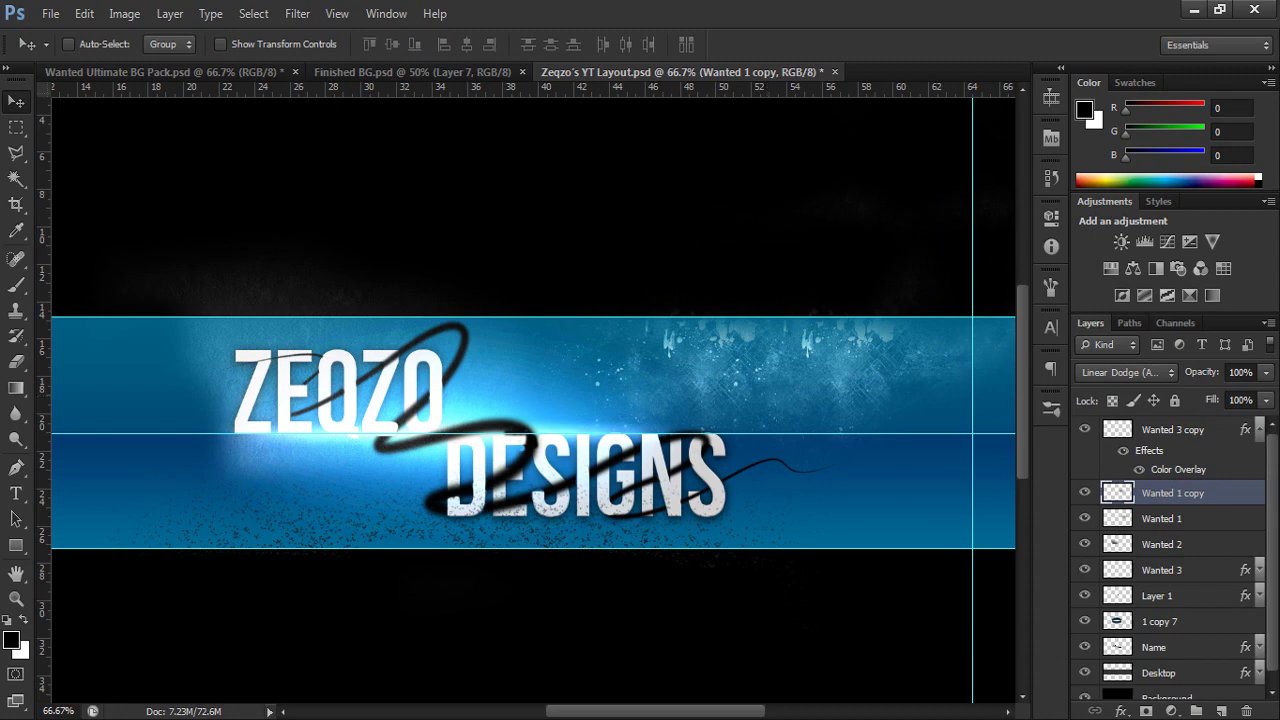
# - Try rotating the Wanted 1 copy by 180° and moving it up and left, and undo both changes
pyautogui.click(84, 13)
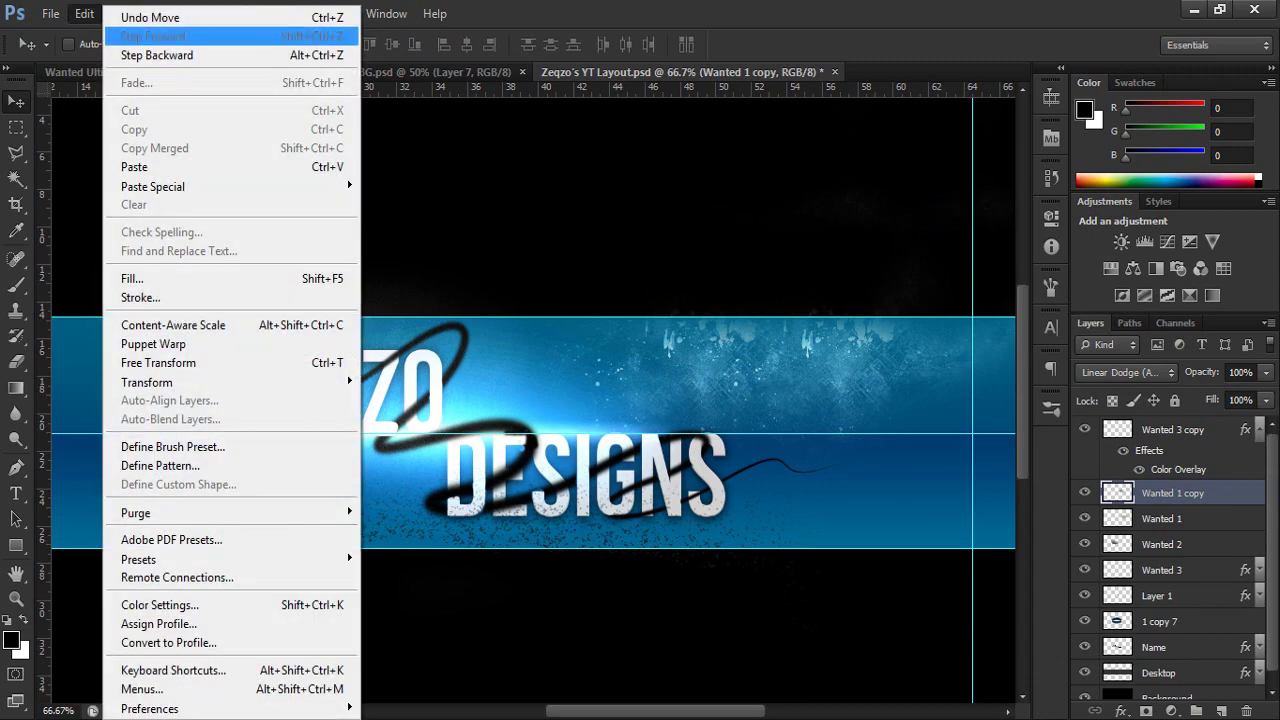
pyautogui.click(84, 13)
pyautogui.click(50, 13)
pyautogui.moveTo(84, 13)
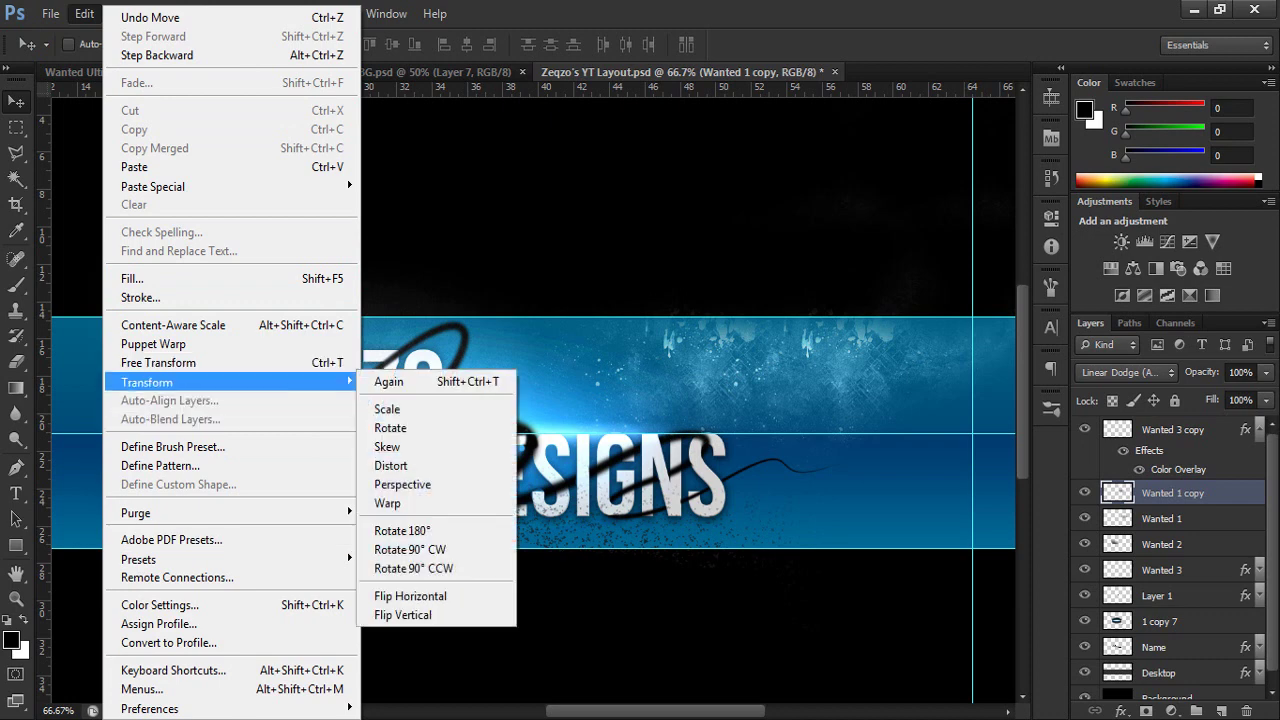
pyautogui.moveTo(200, 382)
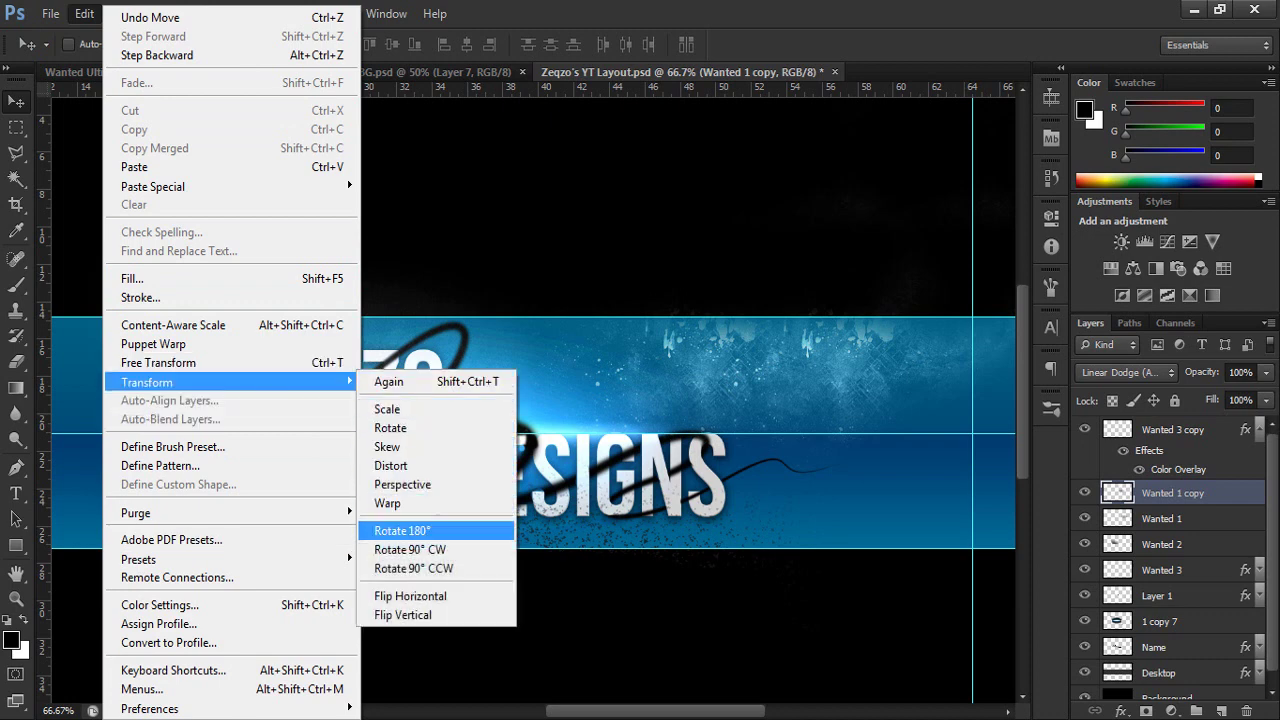
pyautogui.click(402, 530)
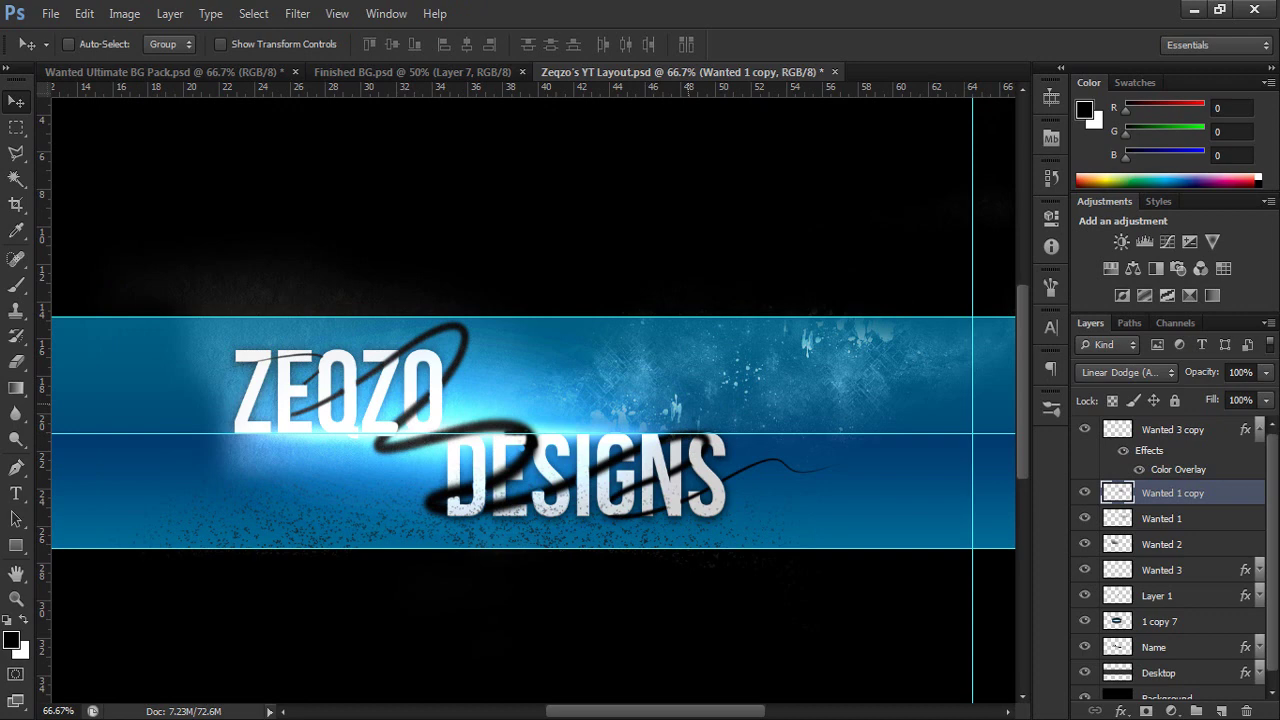
pyautogui.moveTo(666, 393); pyautogui.dragTo(616, 311)
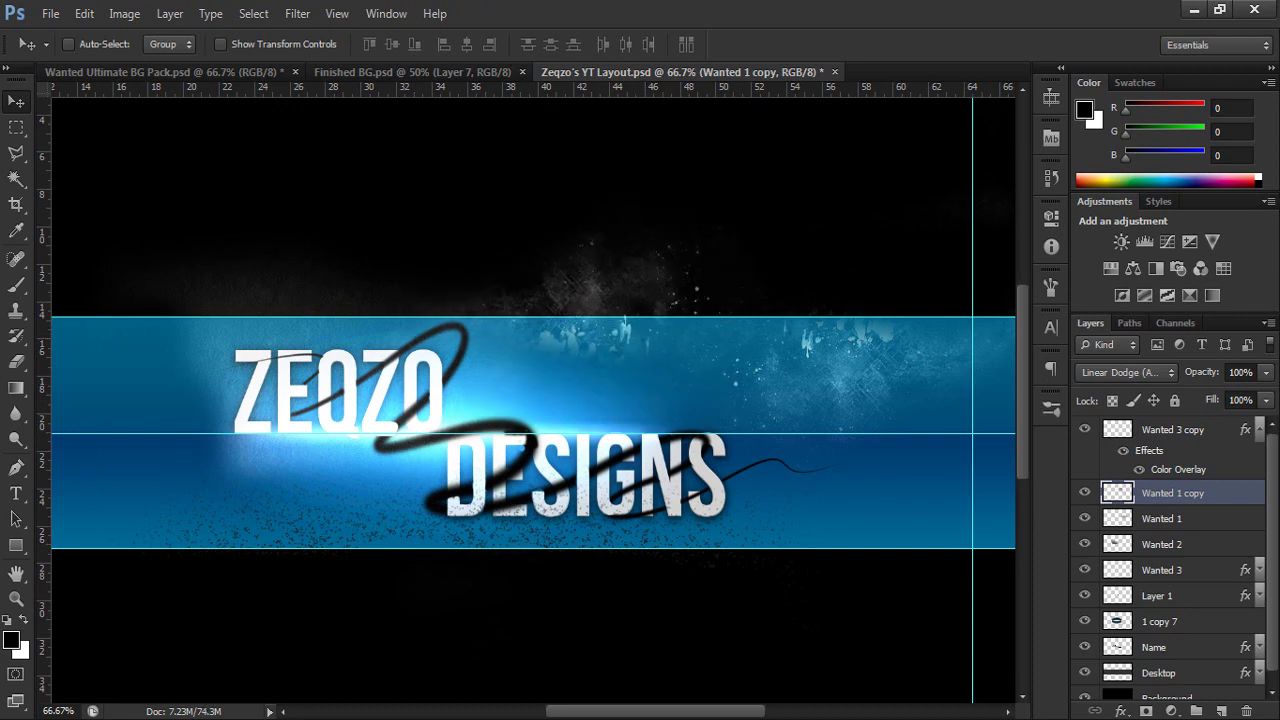
pyautogui.hotkey('ctrl', 'z')
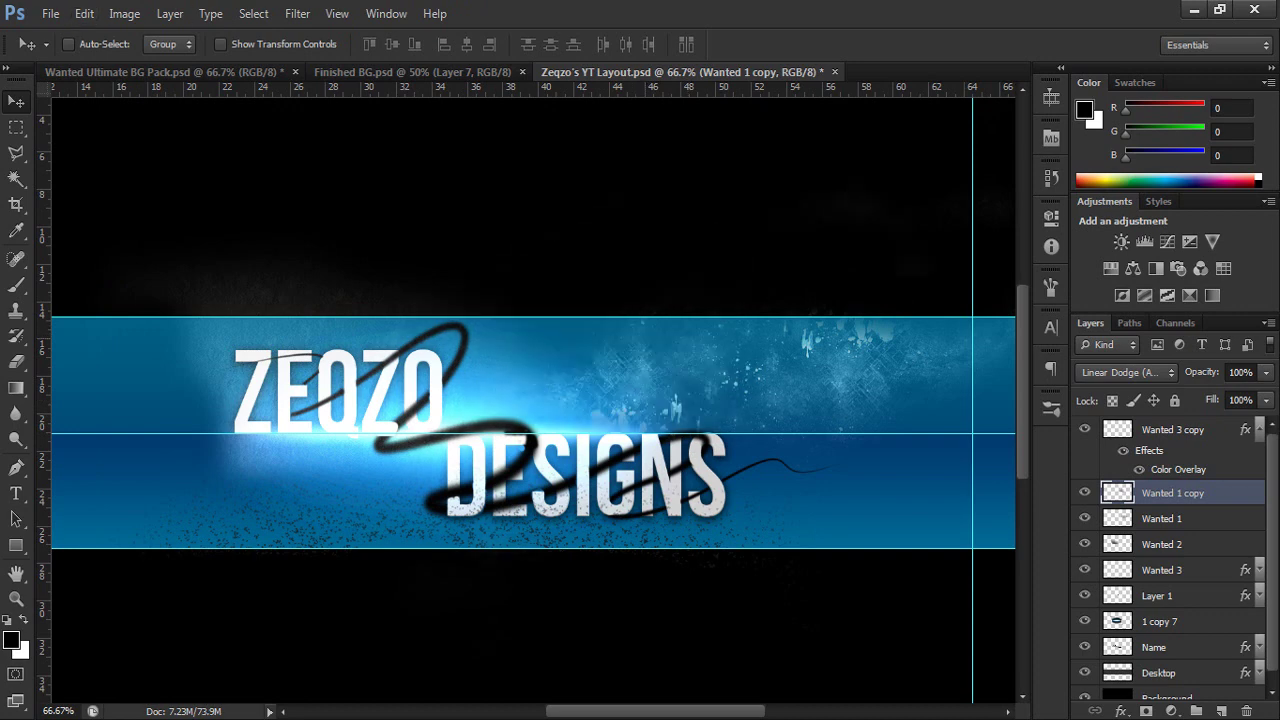
pyautogui.hotkey('ctrl', 'alt', 'z')
# - Flip the Wanted 1 copy horizontally and place it on the upper band to the left of the ZEQZO text
pyautogui.click(84, 13)
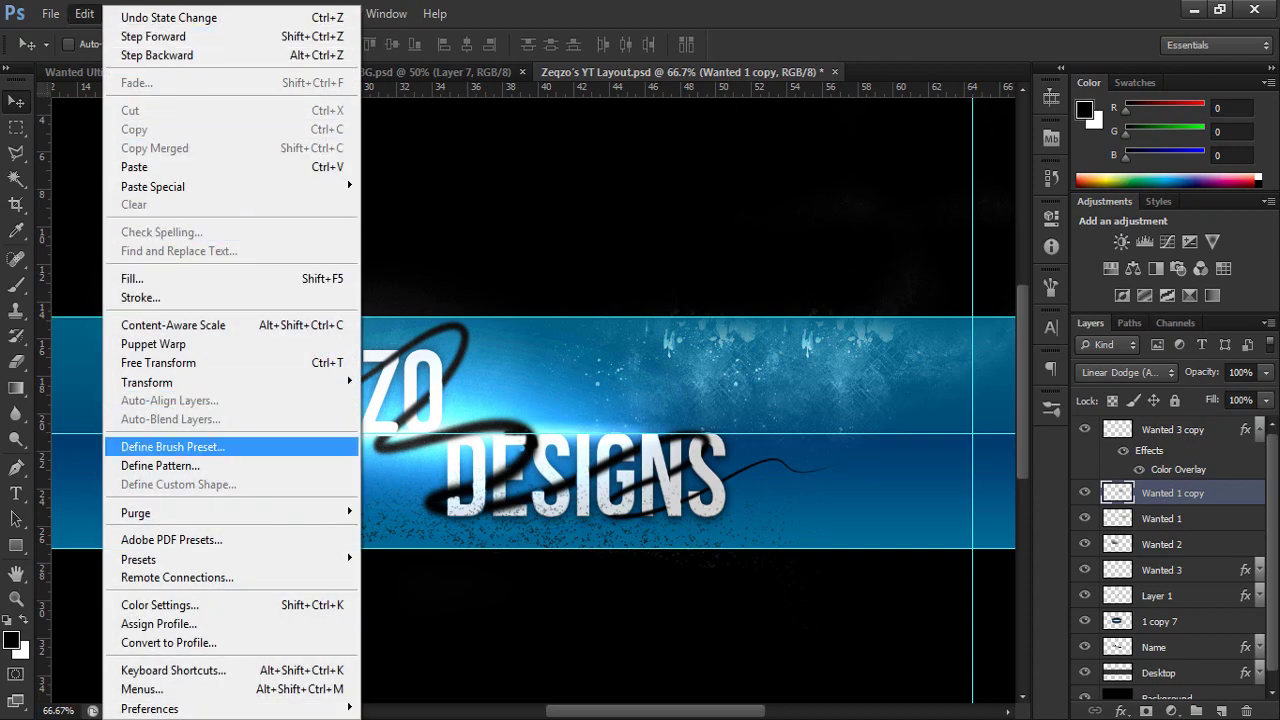
pyautogui.moveTo(200, 382)
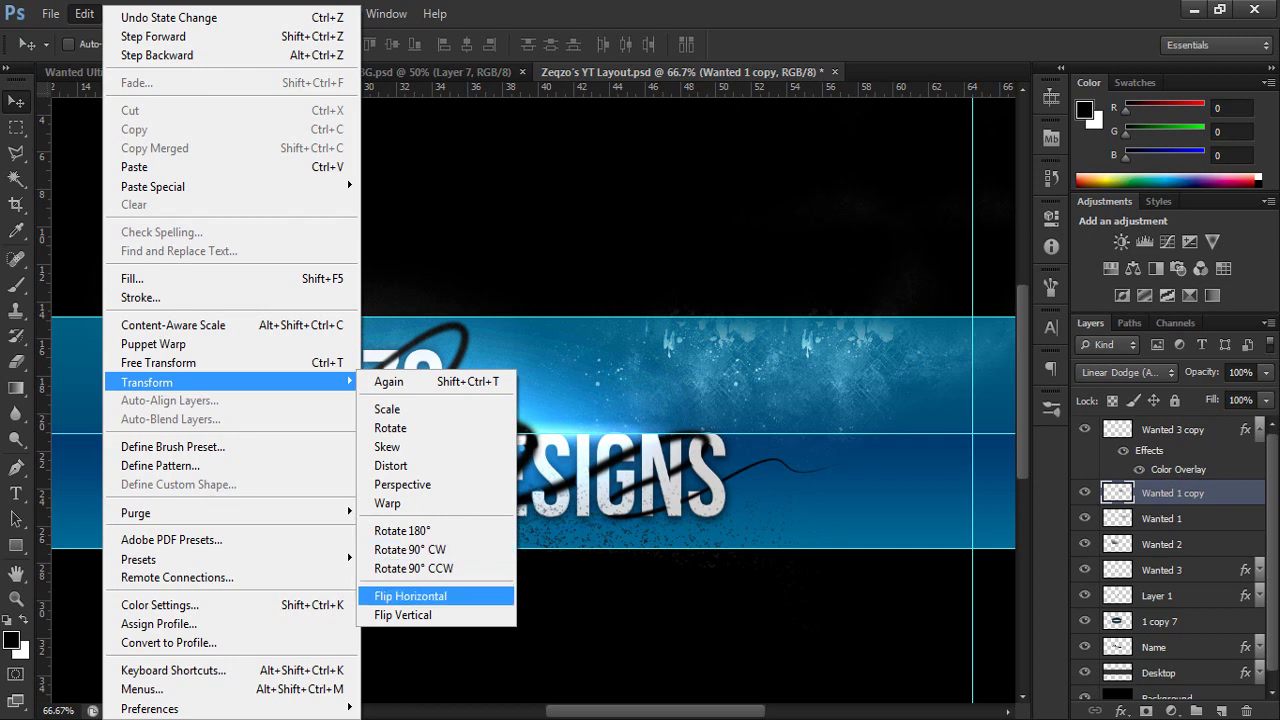
pyautogui.click(410, 596)
pyautogui.moveTo(623, 381); pyautogui.dragTo(222, 359)
pyautogui.hscroll(-2, 222, 437)
pyautogui.hscroll(-2, 222, 437)
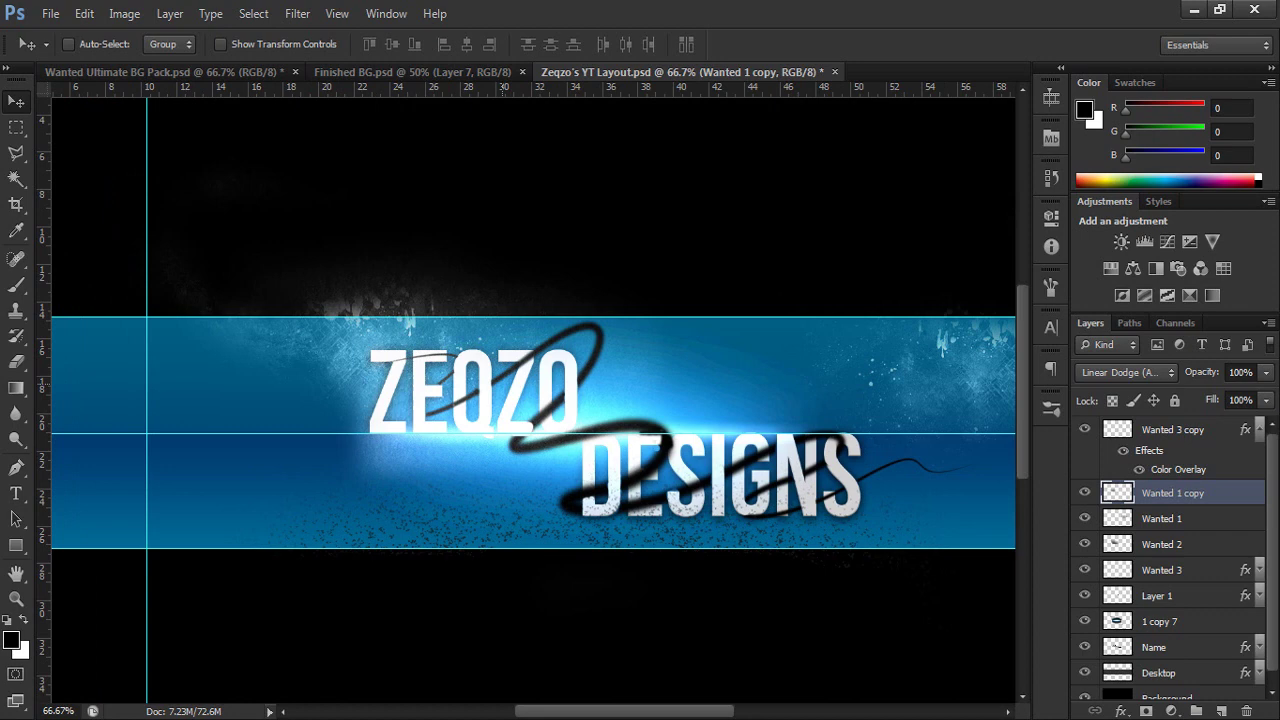
pyautogui.moveTo(503, 389); pyautogui.dragTo(348, 409)
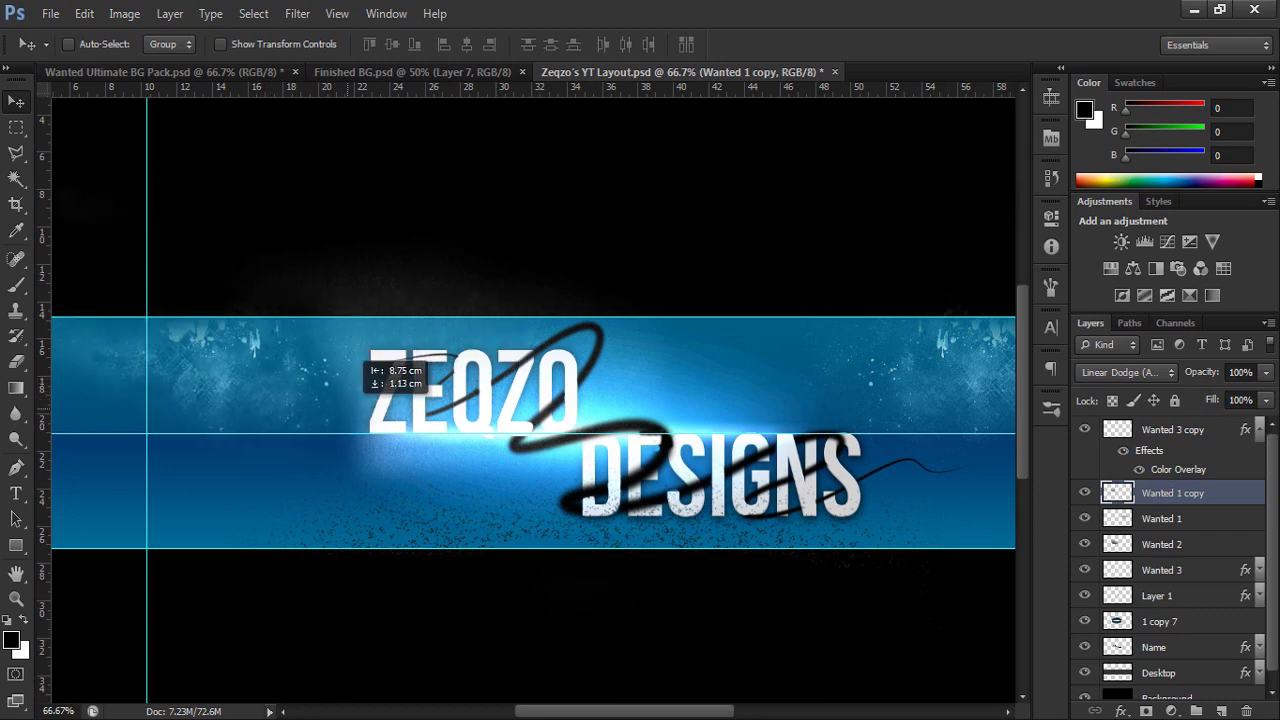
pyautogui.moveTo(358, 360); pyautogui.dragTo(358, 360)
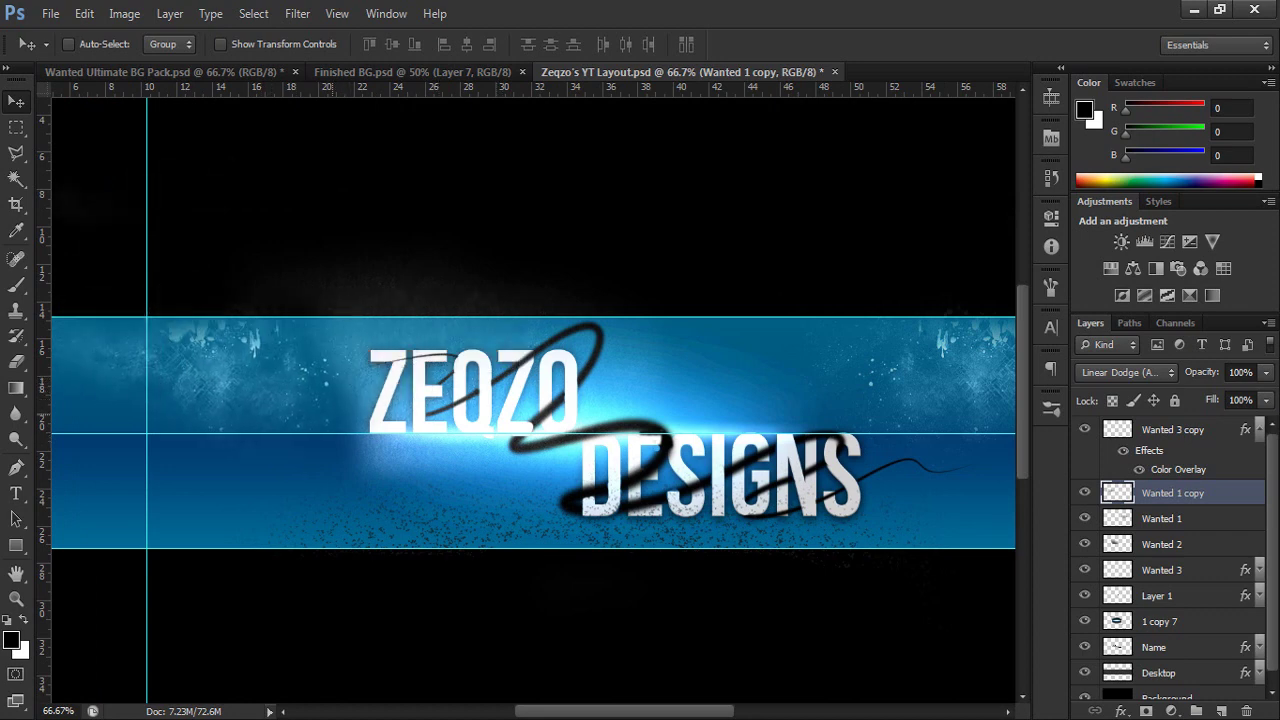
# - Hide Wanted 1 and 2 in the Wanted Ultimate BG Pack document and copy its Wanted 3 texture into the banner, above DESIGNS
pyautogui.click(165, 72)
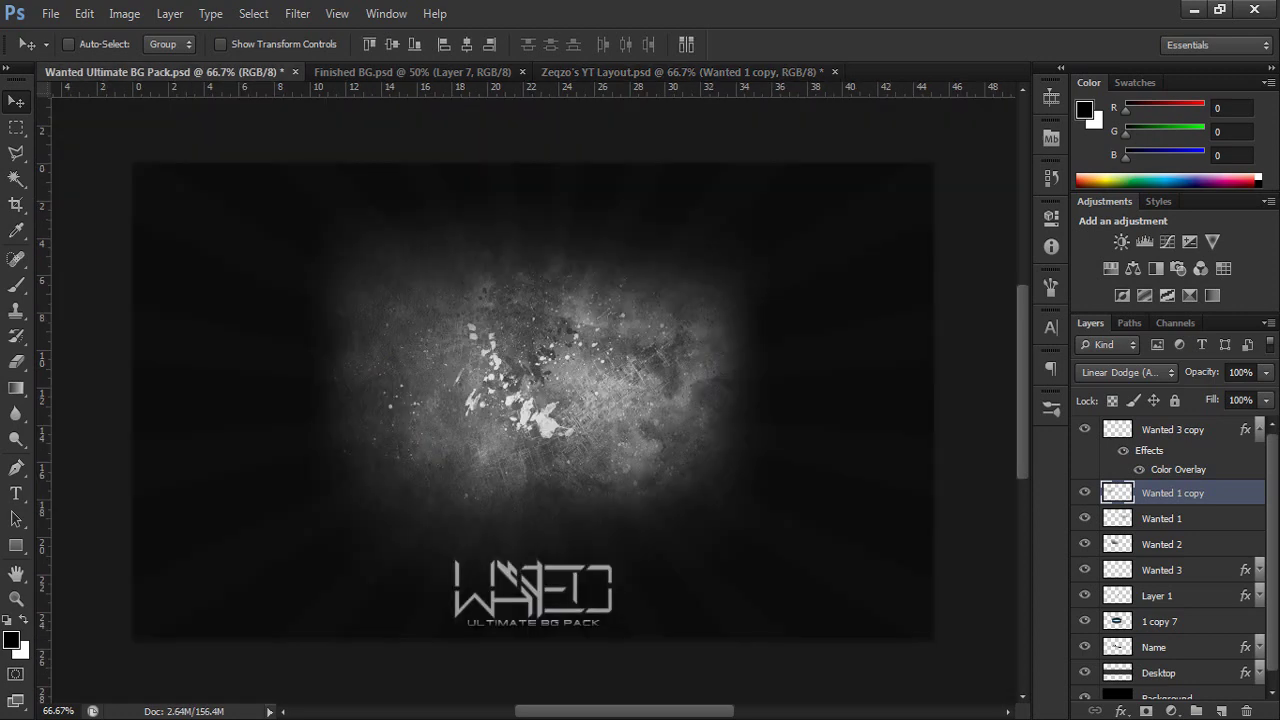
pyautogui.click(1085, 523)
pyautogui.click(1085, 497)
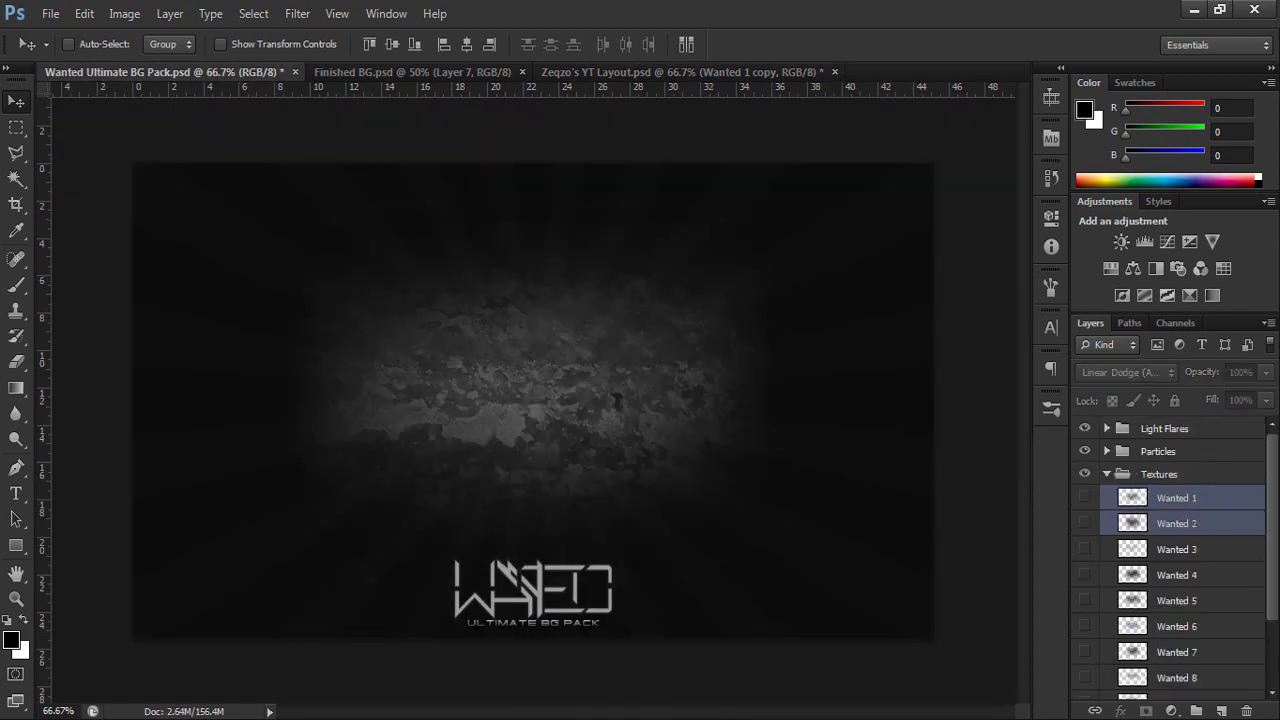
pyautogui.click(1085, 549)
pyautogui.click(1177, 549)
pyautogui.moveTo(560, 425); pyautogui.dragTo(403, 153)
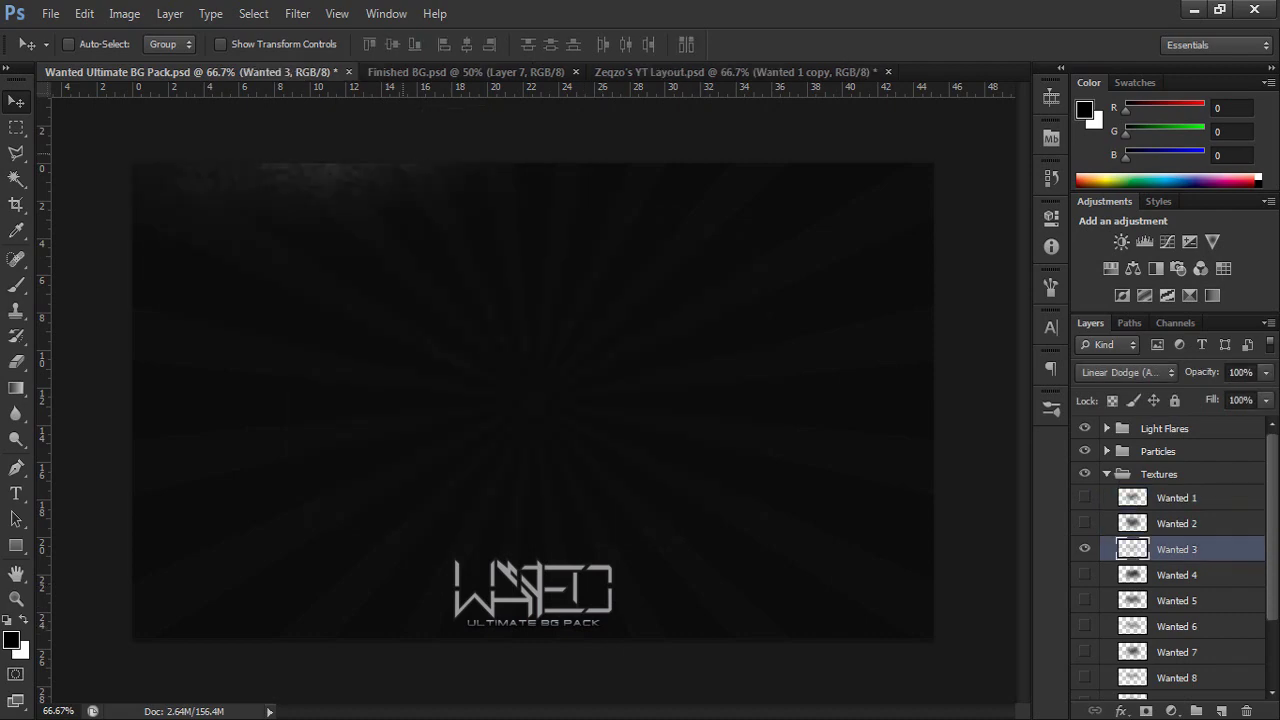
pyautogui.moveTo(1176, 549); pyautogui.dragTo(603, 459)
pyautogui.moveTo(530, 550); pyautogui.dragTo(712, 550)
# - Set the new Wanted 3 texture's opacity to 41% and erase its part above the blue band
pyautogui.click(1266, 401)
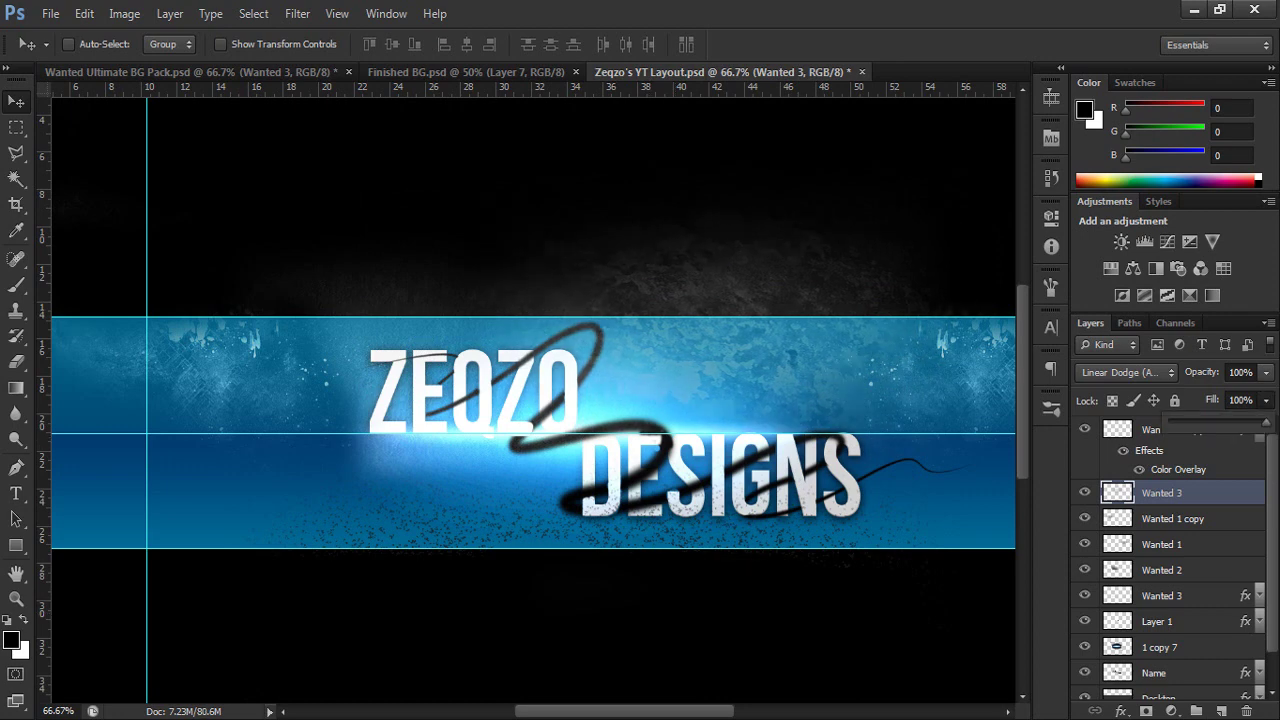
pyautogui.click(1266, 373)
pyautogui.moveTo(1266, 395); pyautogui.dragTo(1209, 395)
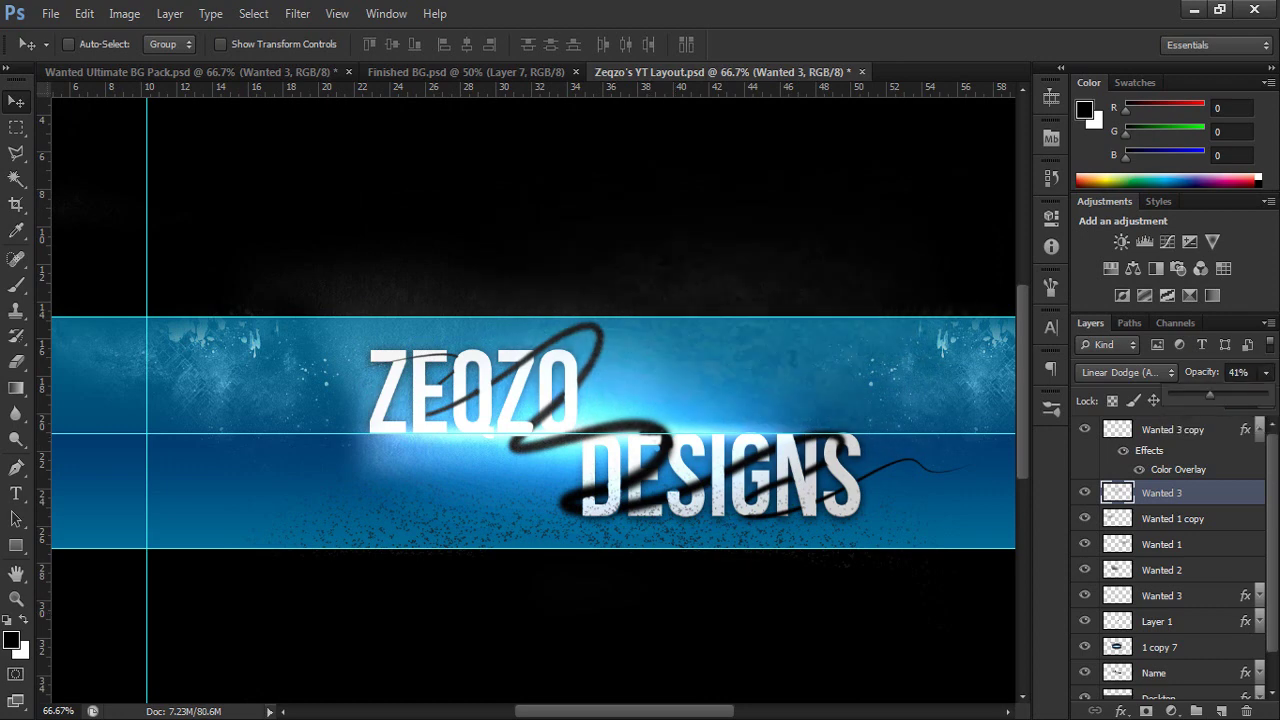
pyautogui.press('e')
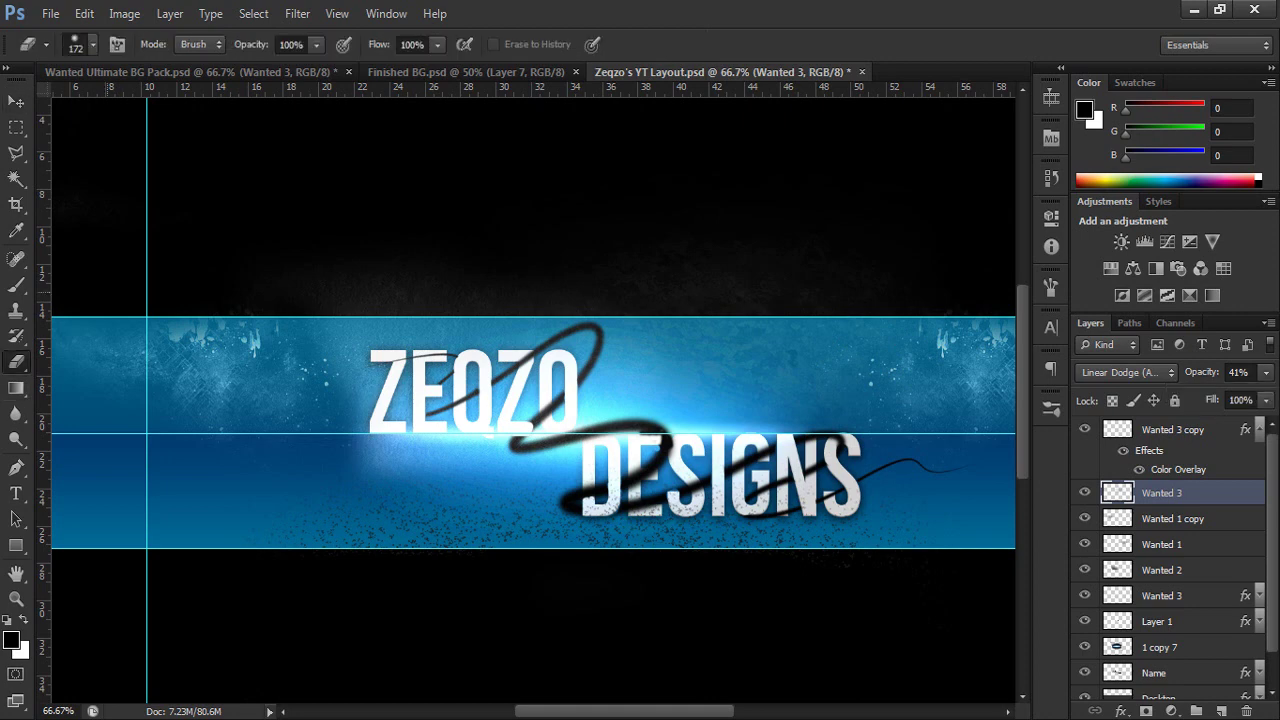
pyautogui.moveTo(566, 277); pyautogui.dragTo(740, 285)
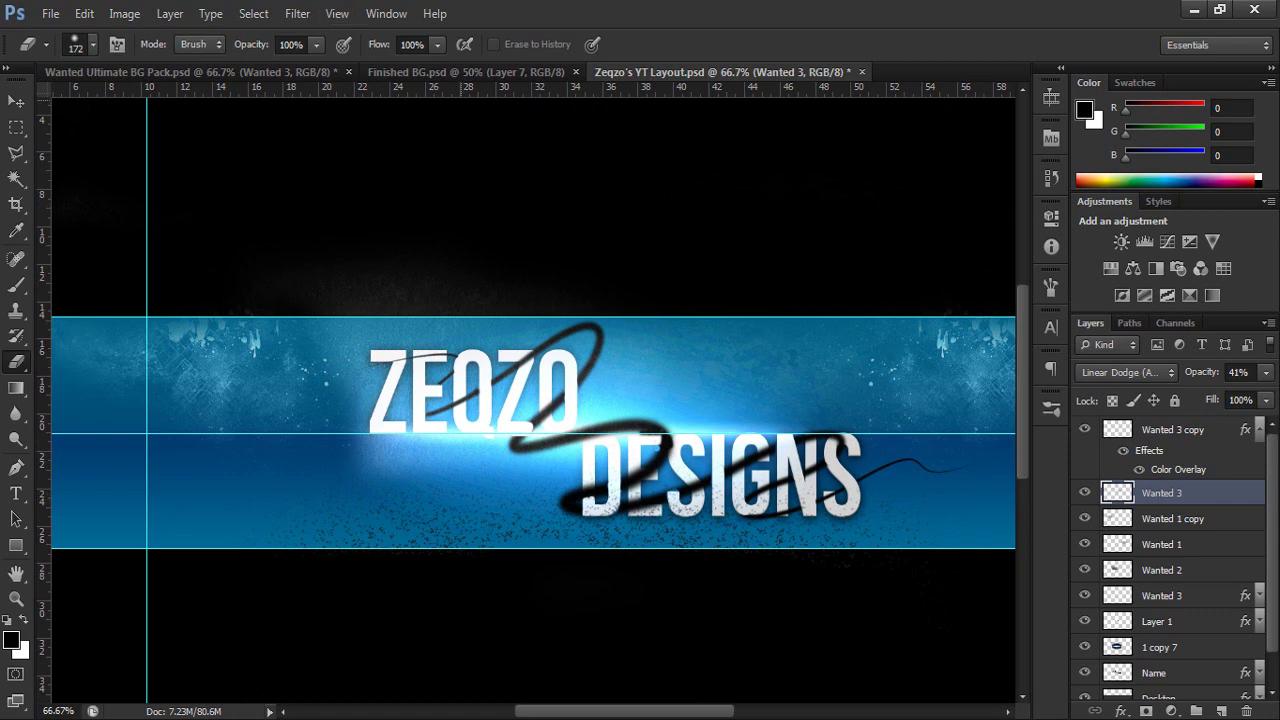
# - Hide Wanted 3 in the pack document and copy its Wanted 7 fabric texture onto the banner's lower band, left of DESIGNS
pyautogui.click(190, 72)
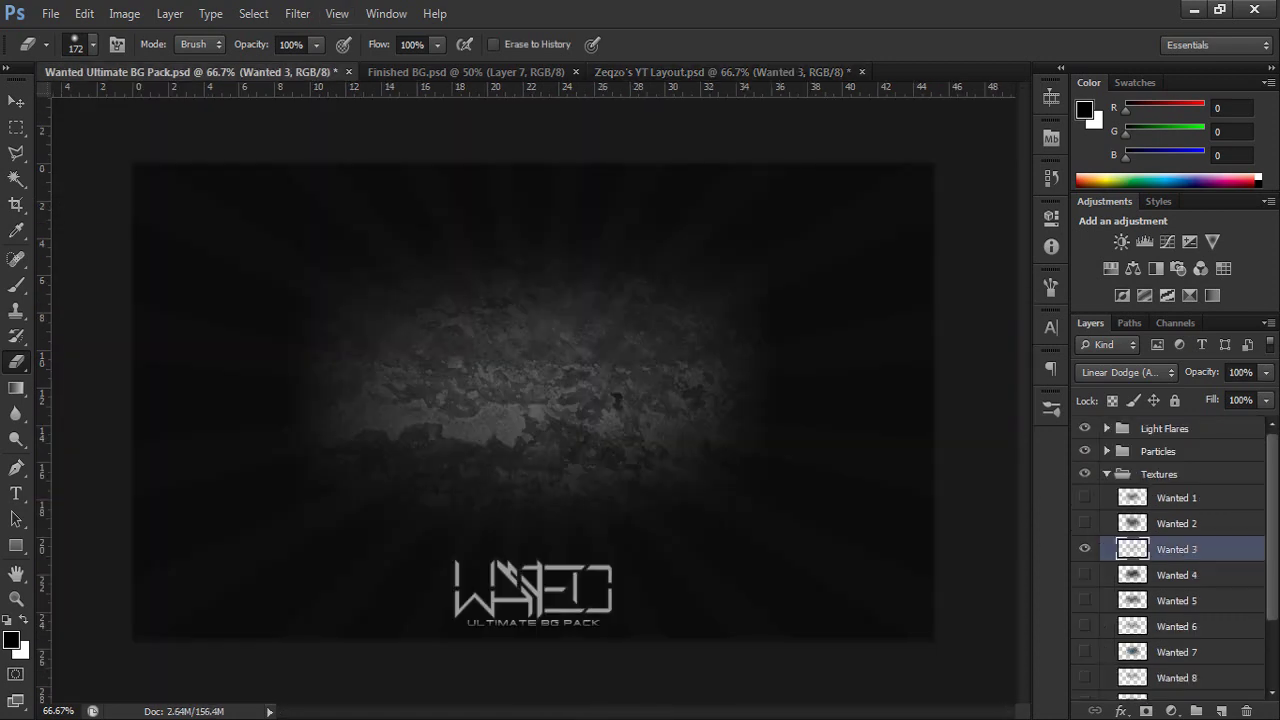
pyautogui.click(1084, 549)
pyautogui.scroll(-3, 1120, 650)
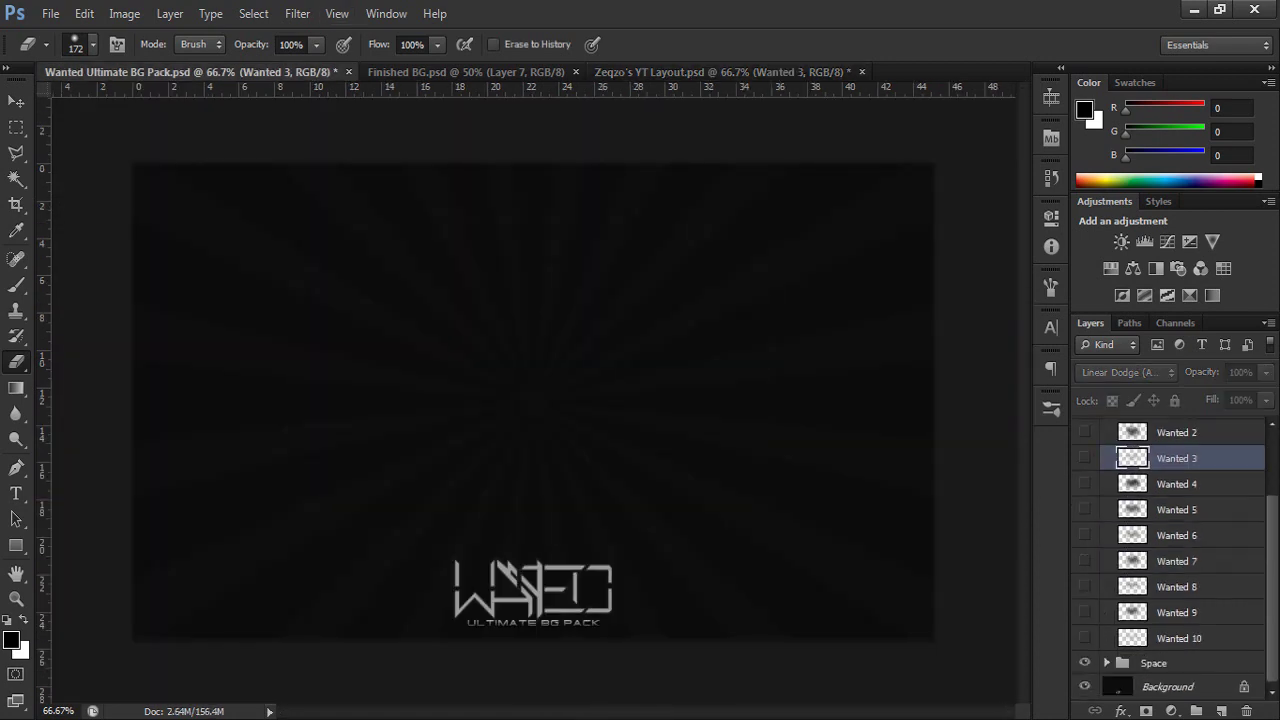
pyautogui.click(1084, 561)
pyautogui.click(1177, 561)
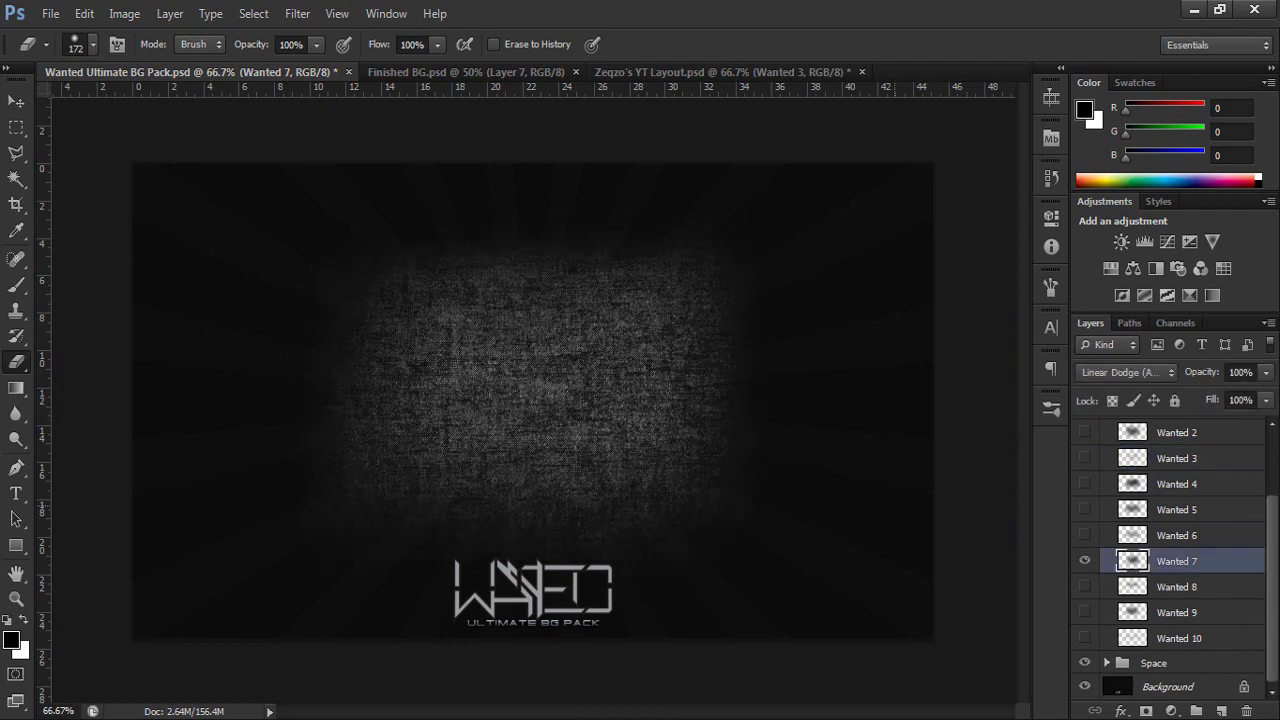
pyautogui.press('v')
pyautogui.moveTo(506, 436)
pyautogui.mouseDown()
pyautogui.moveTo(608, 172)
pyautogui.moveTo(666, 93)
pyautogui.moveTo(445, 345)
pyautogui.moveTo(435, 460)
pyautogui.mouseUp()
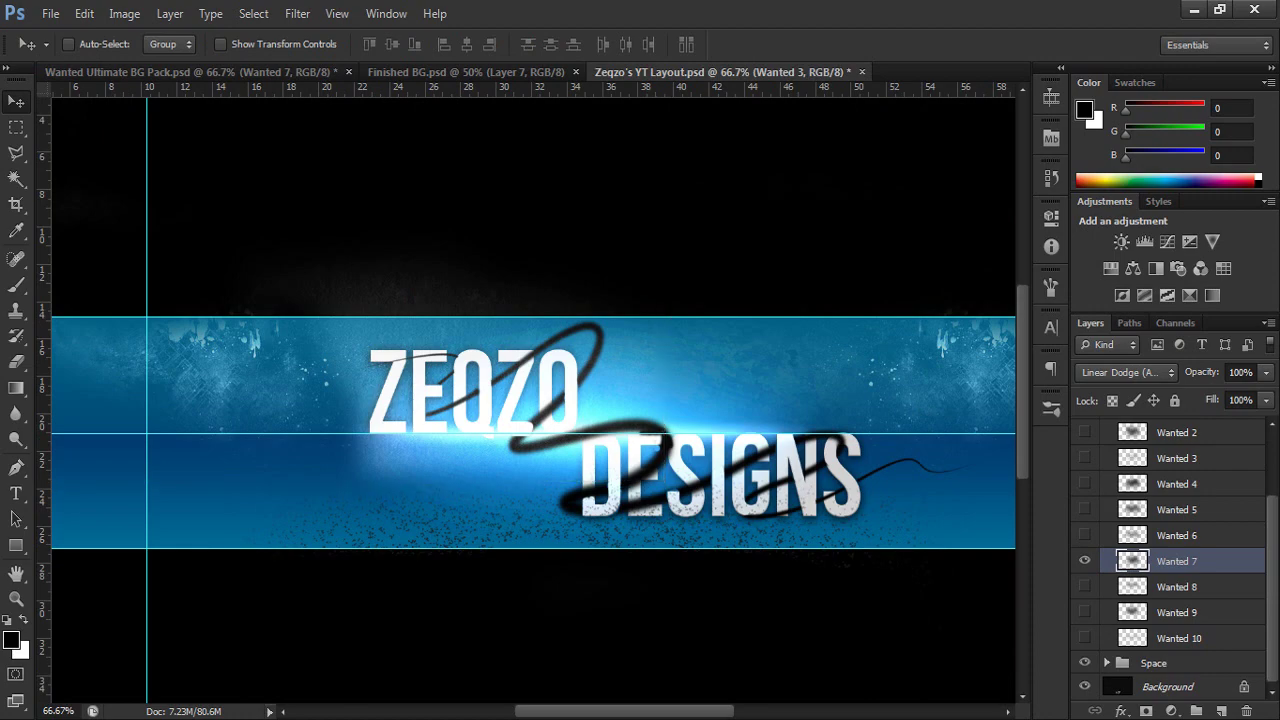
pyautogui.moveTo(665, 300); pyautogui.dragTo(350, 590)
# - Lower the Wanted 7 texture's opacity to 47% and erase its part below the blue band
pyautogui.click(1266, 372)
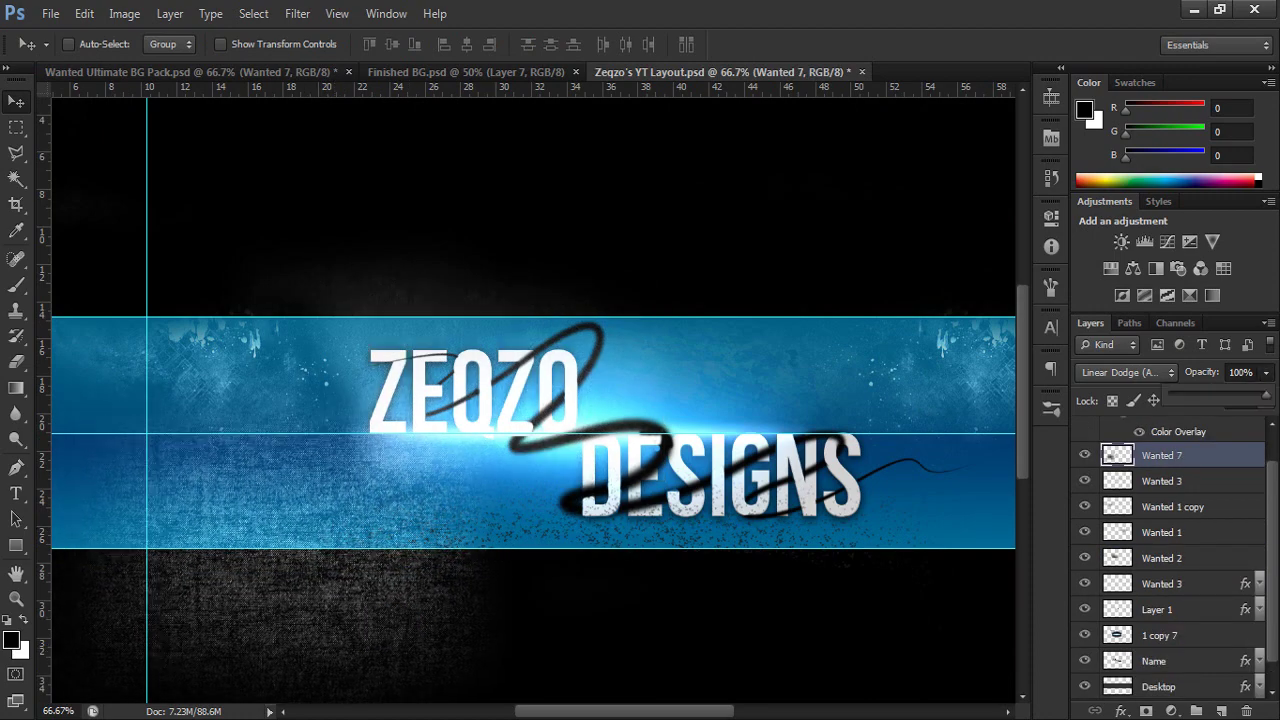
pyautogui.moveTo(1256, 395); pyautogui.dragTo(1215, 395)
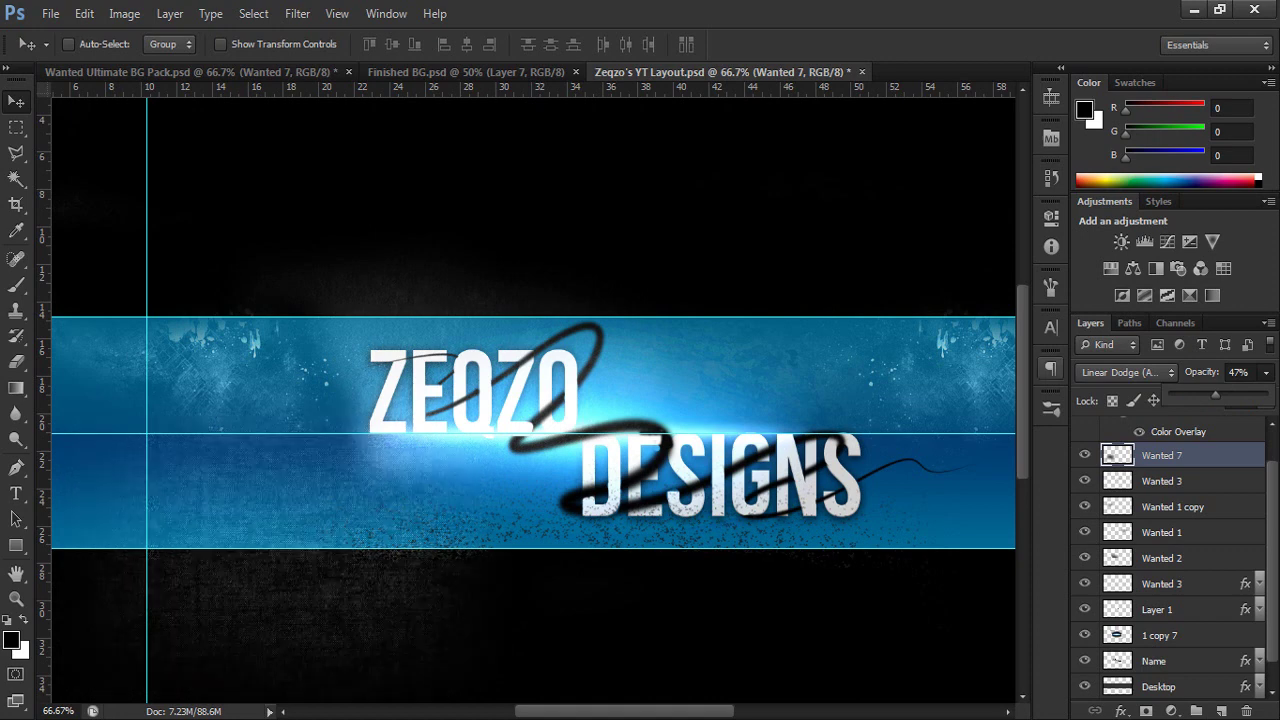
pyautogui.click(16, 362)
pyautogui.moveTo(366, 608)
pyautogui.mouseDown()
pyautogui.moveTo(270, 585)
pyautogui.moveTo(180, 590)
pyautogui.mouseUp()
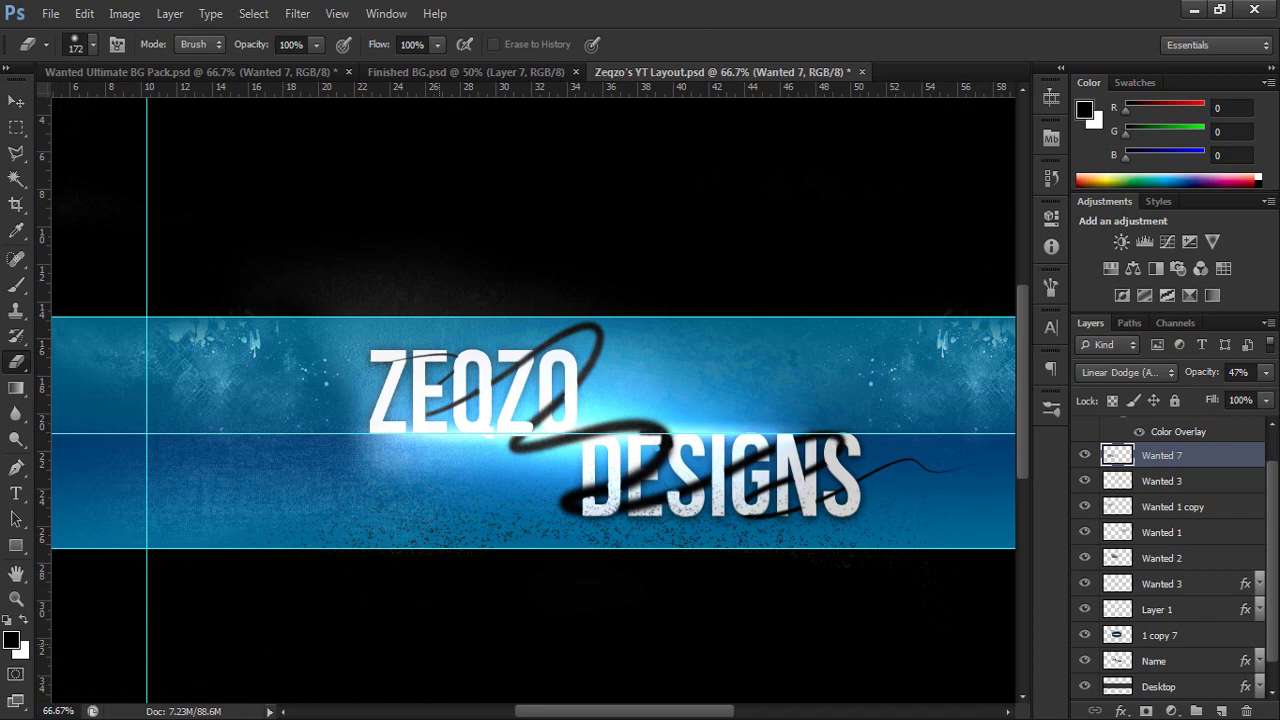
pyautogui.hotkey('ctrl', '-')
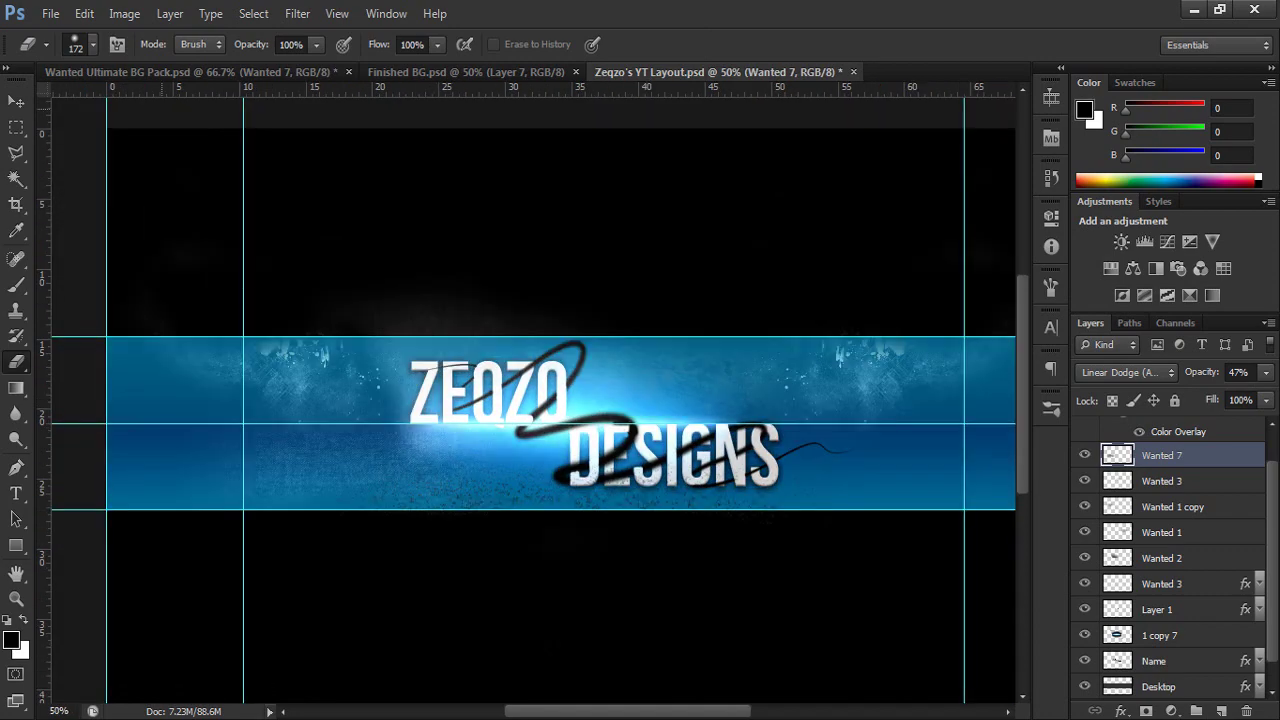
# - Show Wanted 10 instead of Wanted 7 in the Wanted Ultimate BG Pack document and copy it onto the banner's lower band, right of DESIGNS
pyautogui.click(182, 72)
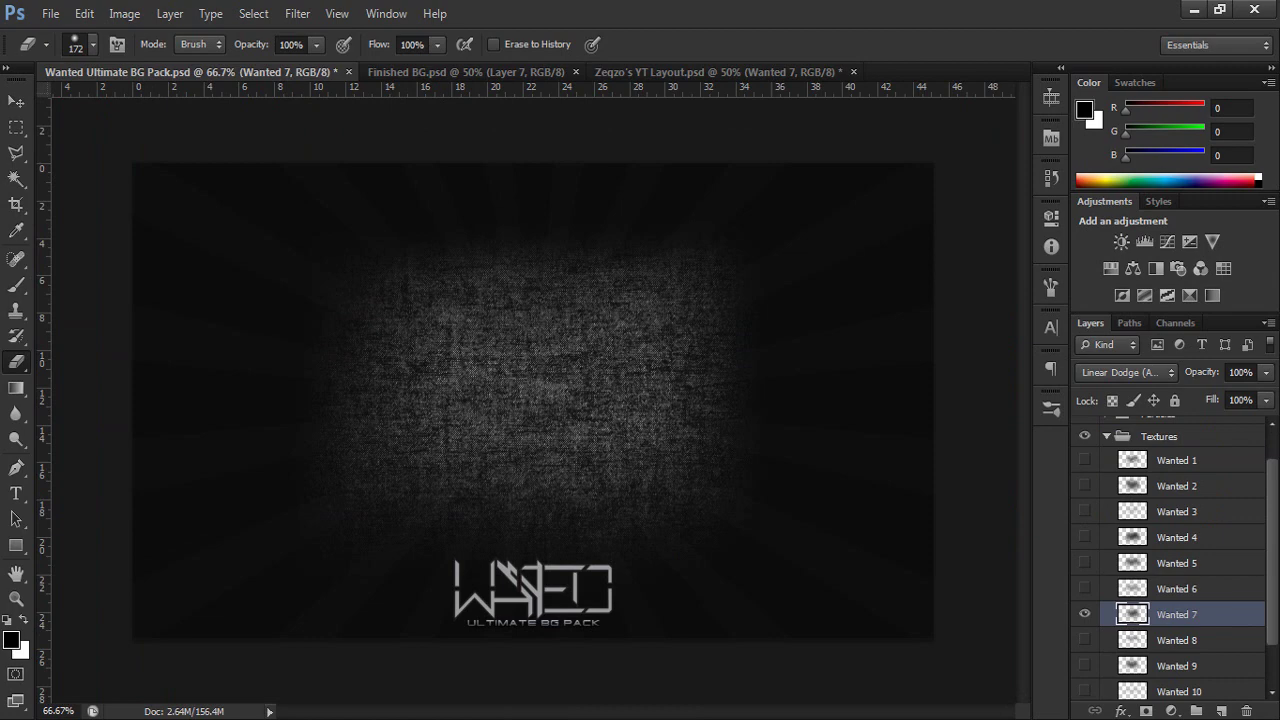
pyautogui.click(1084, 614)
pyautogui.scroll(-2, 1170, 560)
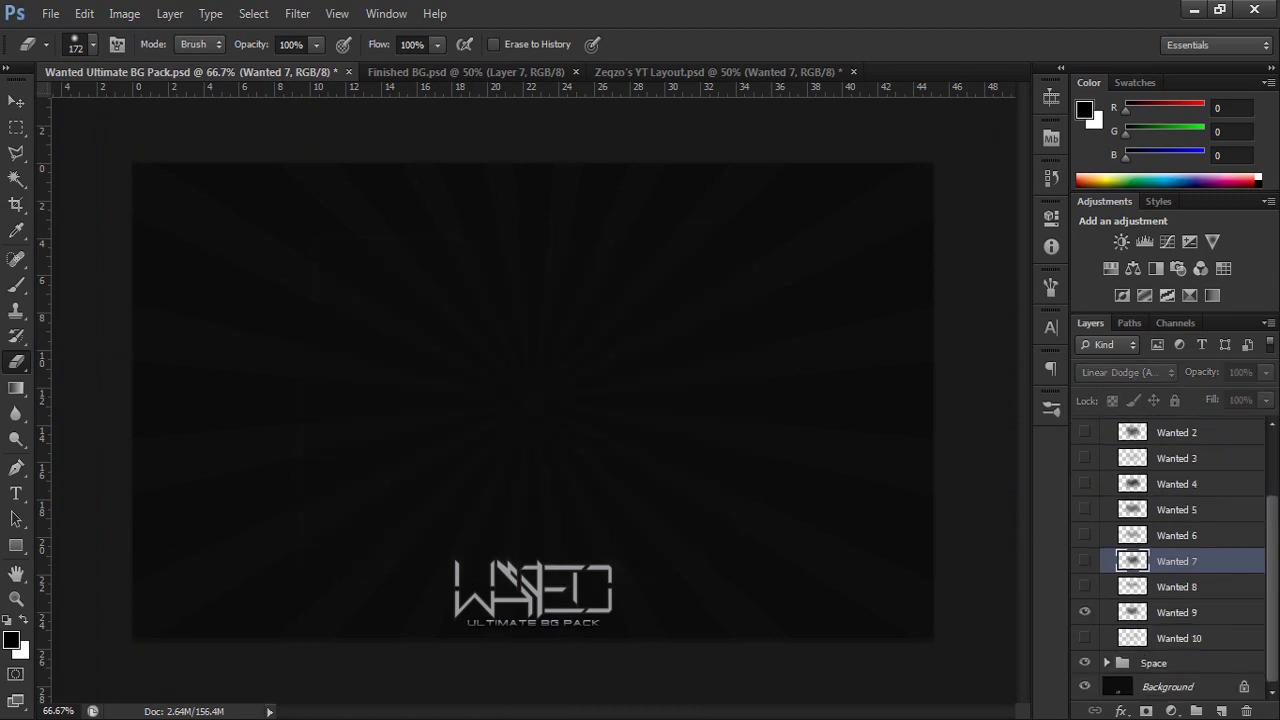
pyautogui.click(1084, 612)
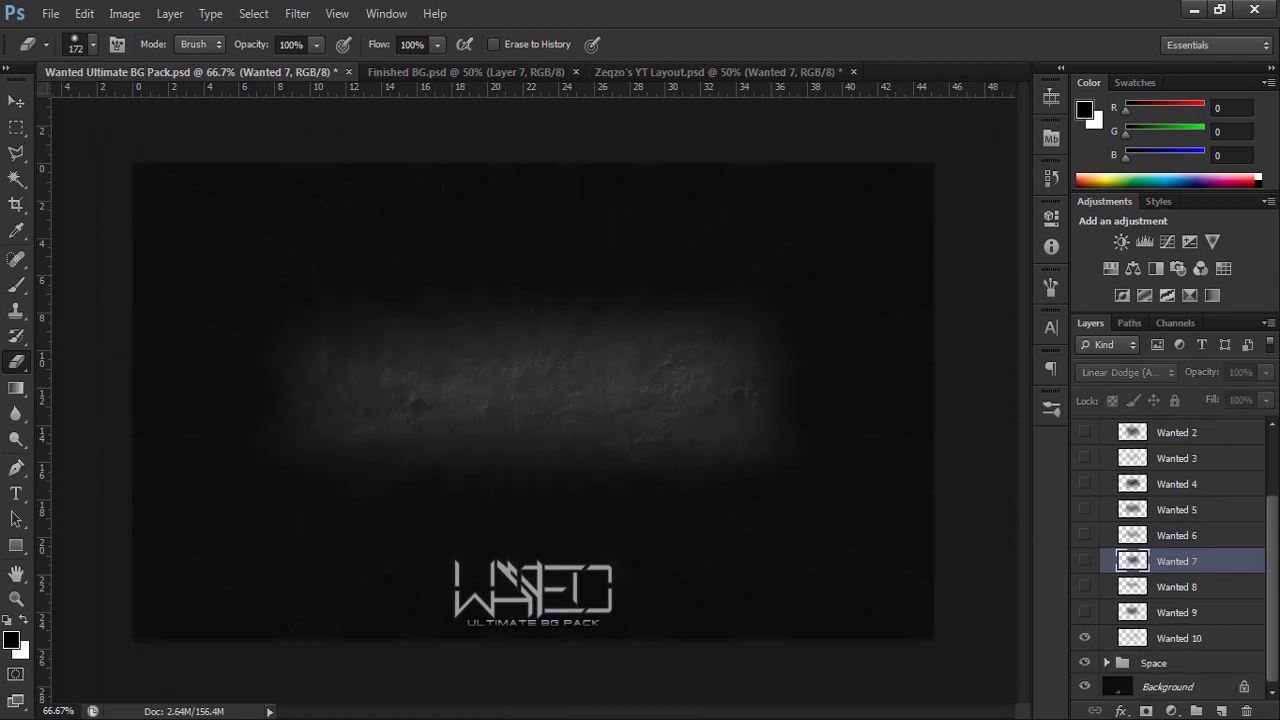
pyautogui.click(1120, 645)
pyautogui.press('v')
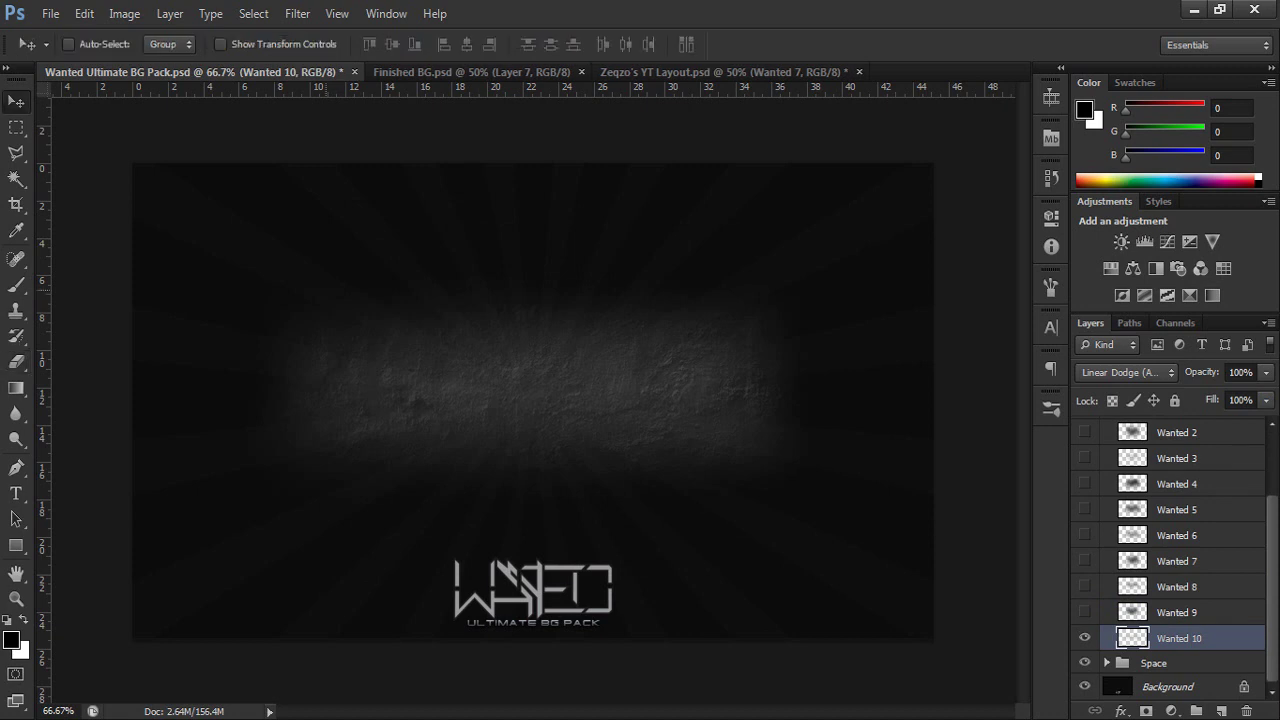
pyautogui.moveTo(532, 392)
pyautogui.mouseDown()
pyautogui.moveTo(450, 224)
pyautogui.moveTo(675, 190)
pyautogui.mouseUp()
pyautogui.moveTo(462, 104); pyautogui.dragTo(626, 384)
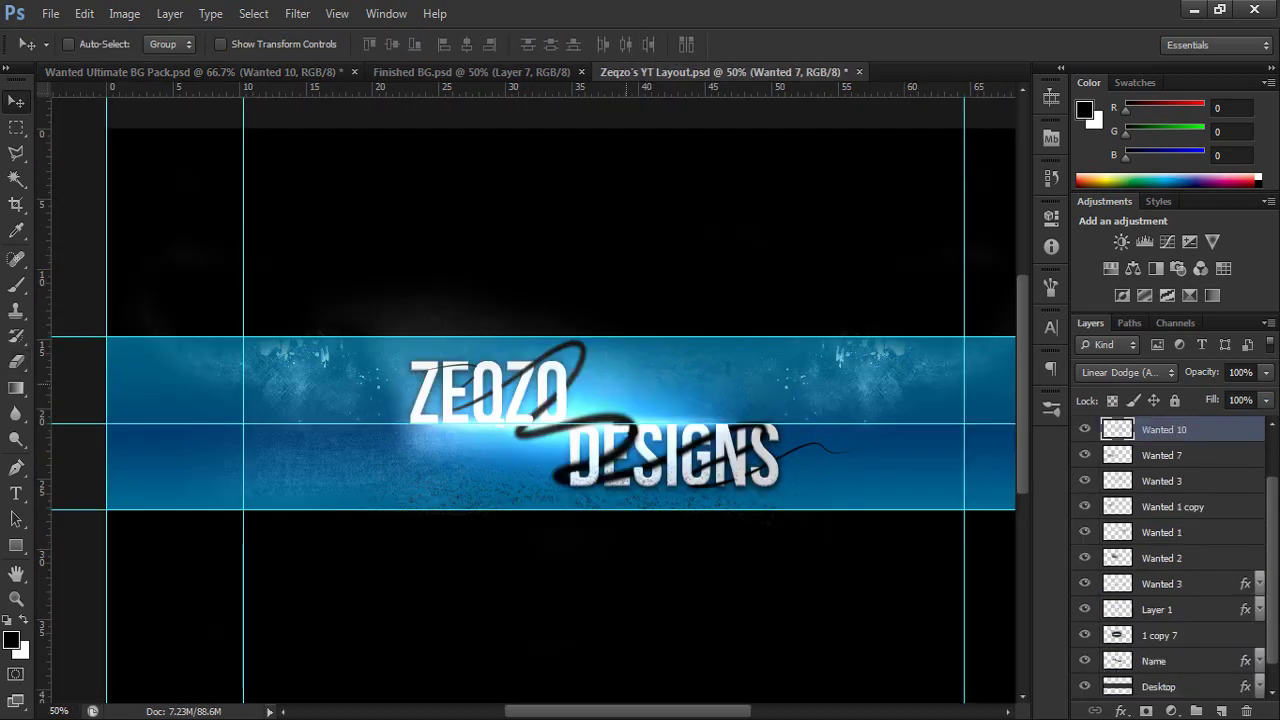
pyautogui.moveTo(560, 300); pyautogui.dragTo(535, 268)
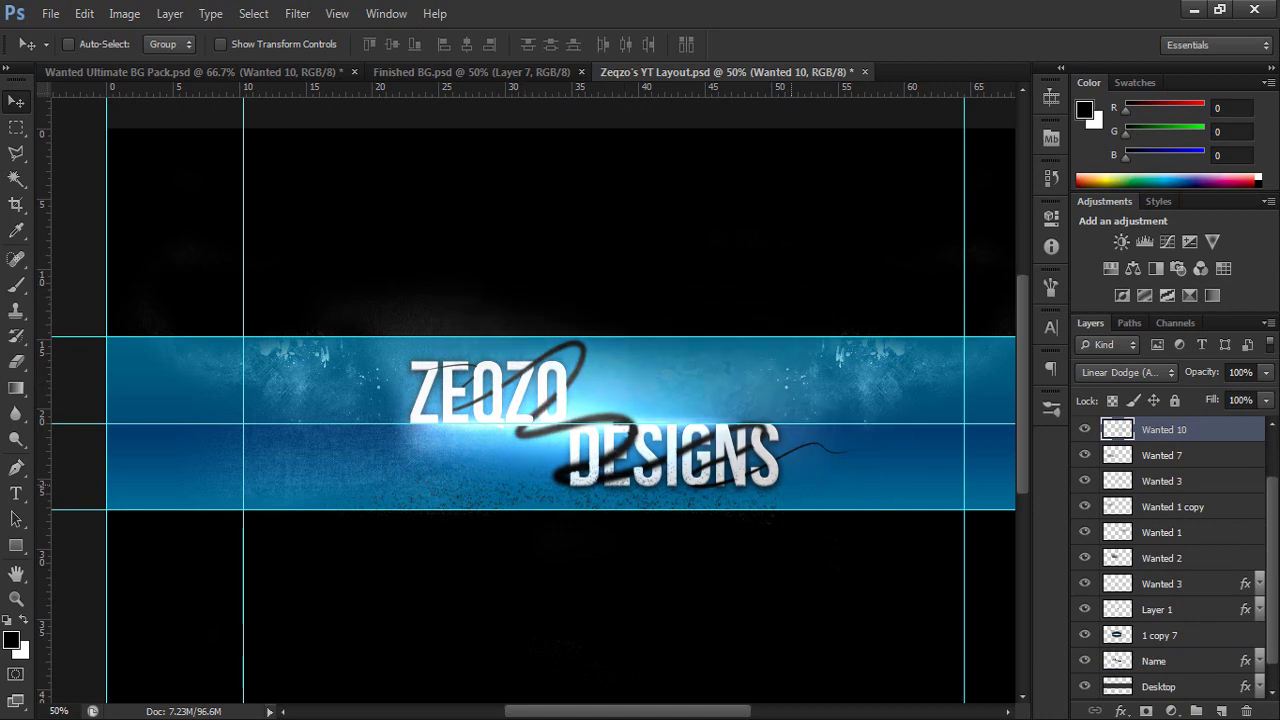
pyautogui.moveTo(787, 484); pyautogui.dragTo(947, 553)
pyautogui.moveTo(963, 506); pyautogui.dragTo(954, 535)
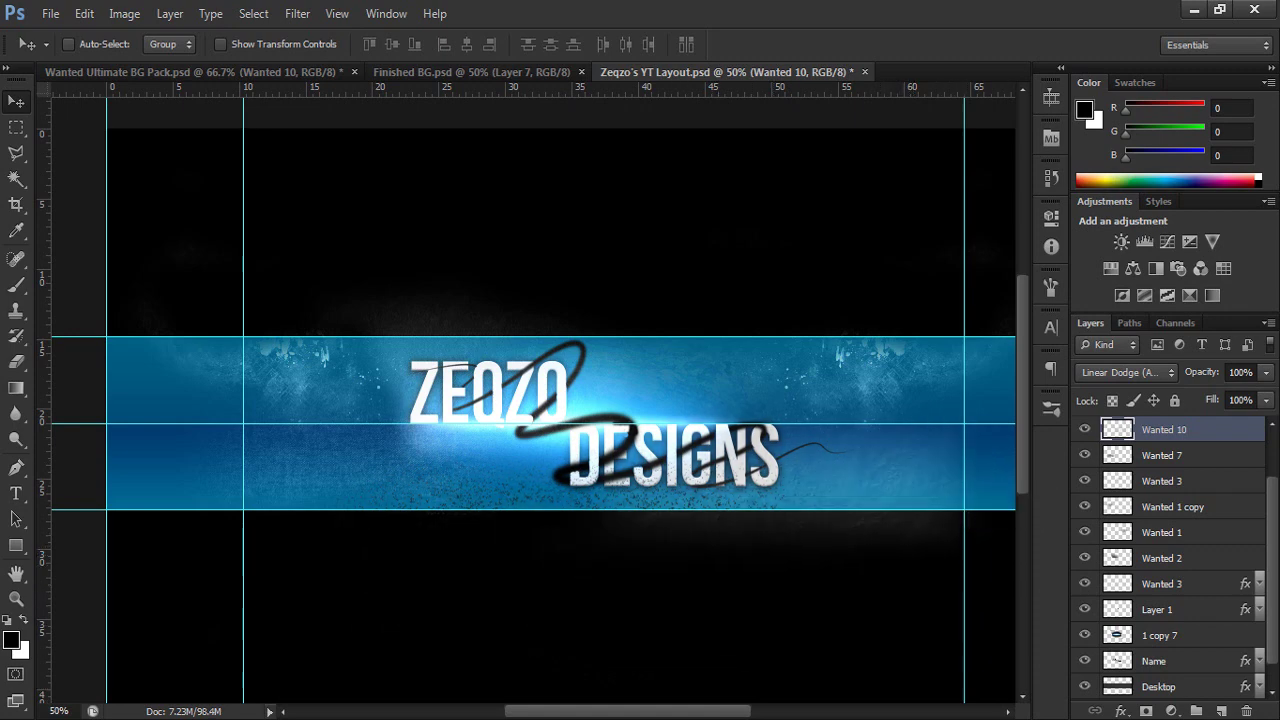
# - Keep the Wanted 10 texture's opacity at 100% and erase its part below the blue band
pyautogui.click(1266, 373)
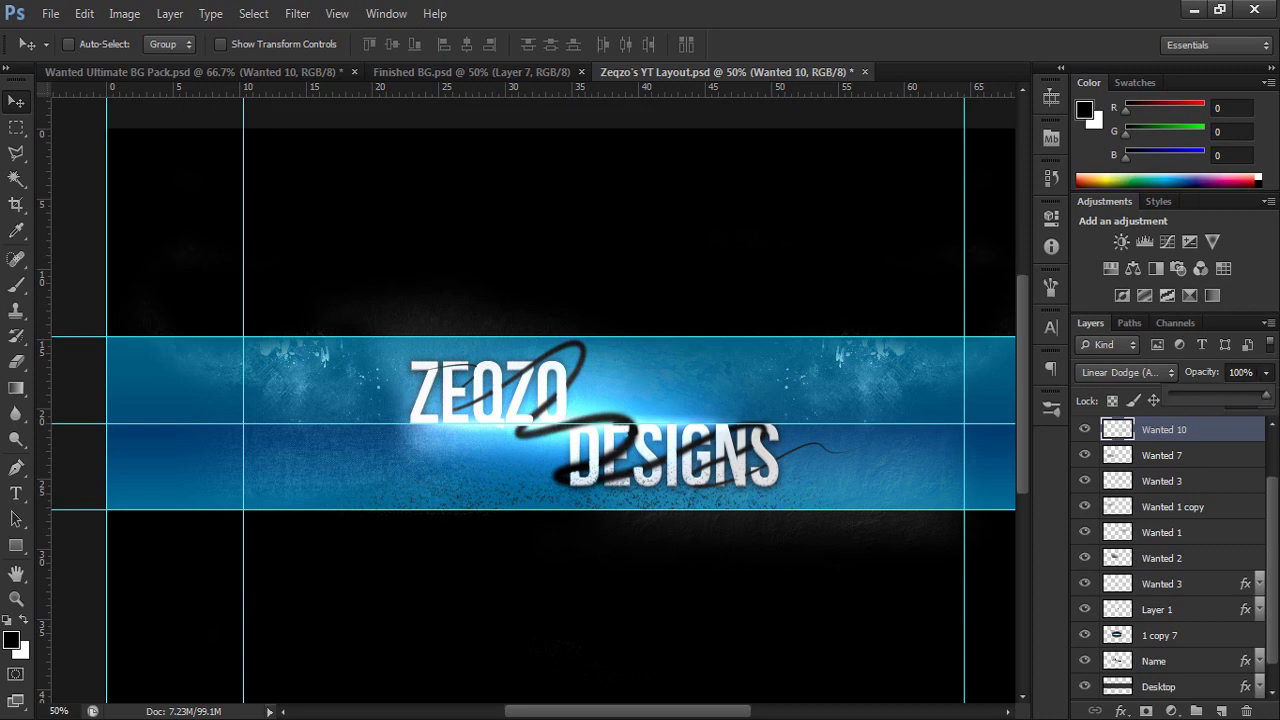
pyautogui.moveTo(1264, 396)
pyautogui.mouseDown()
pyautogui.moveTo(1208, 396)
pyautogui.moveTo(1266, 395)
pyautogui.mouseUp()
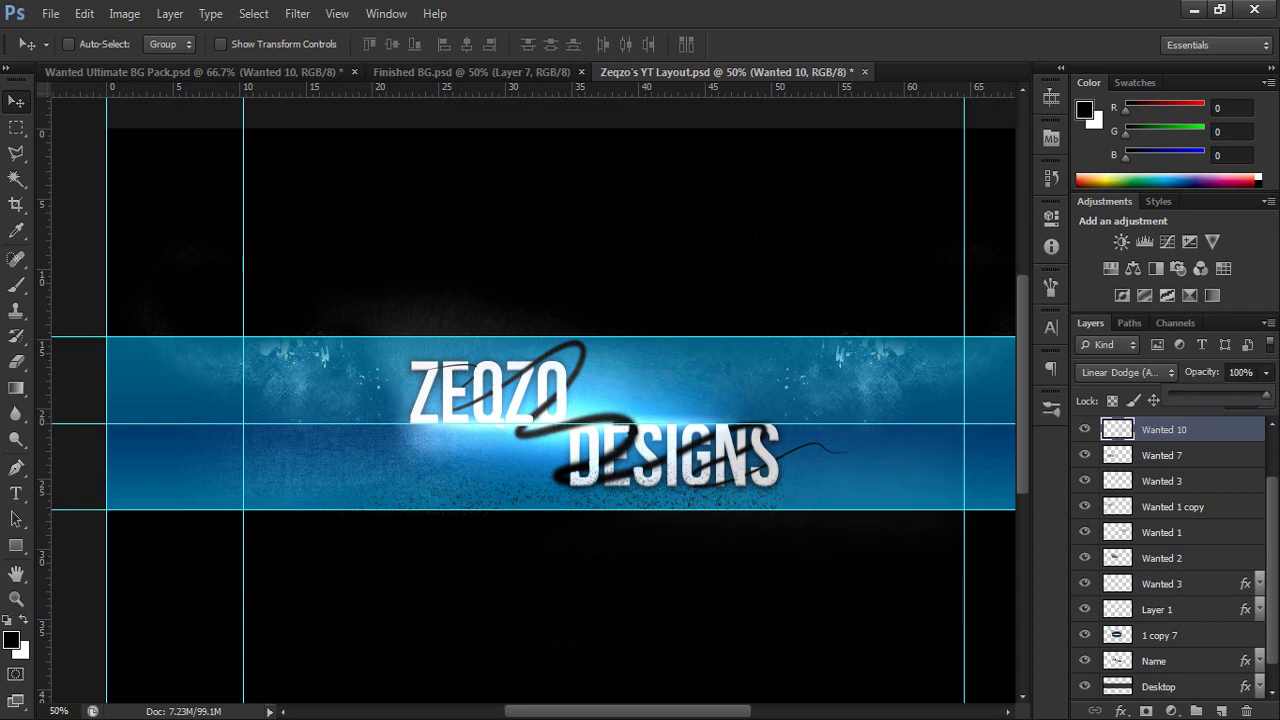
pyautogui.press('Return')
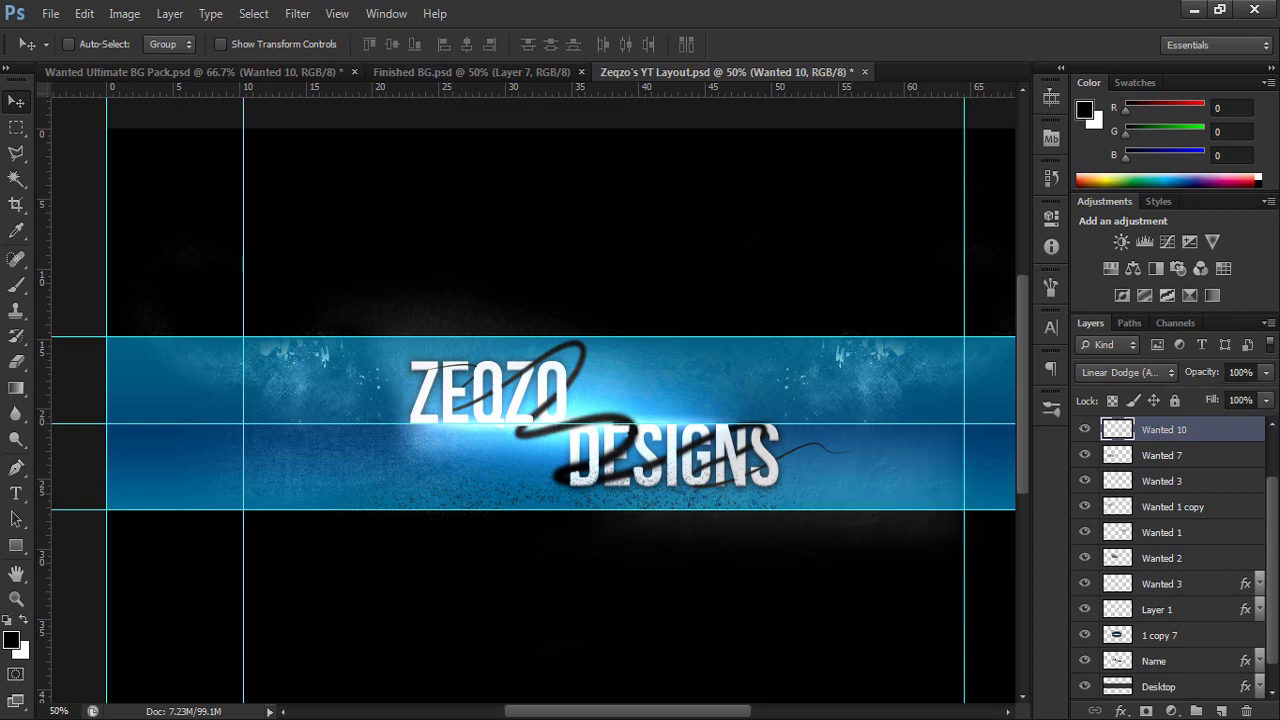
pyautogui.press('e')
pyautogui.moveTo(690, 527); pyautogui.dragTo(906, 505)
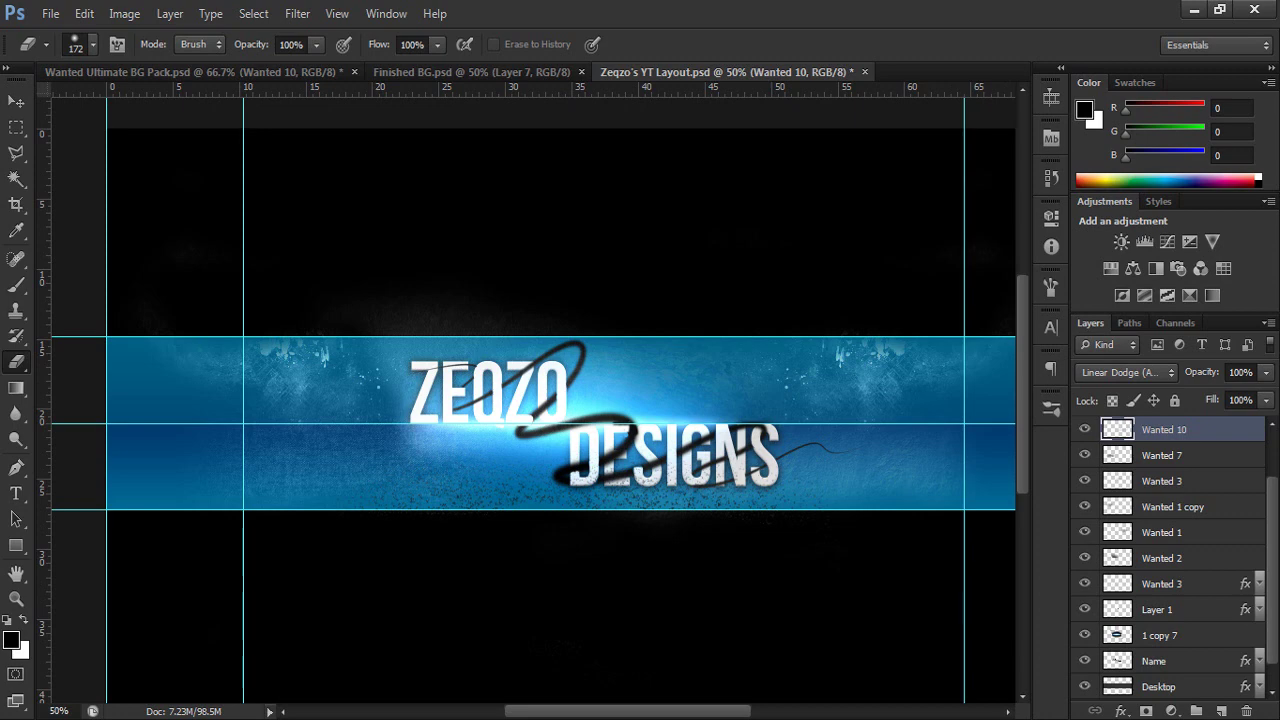
# - Show Wanted 6 instead of Wanted 10 in the pack document and copy its cloud texture onto the right end of the banner's blue band
pyautogui.hotkey('ctrl', '-')
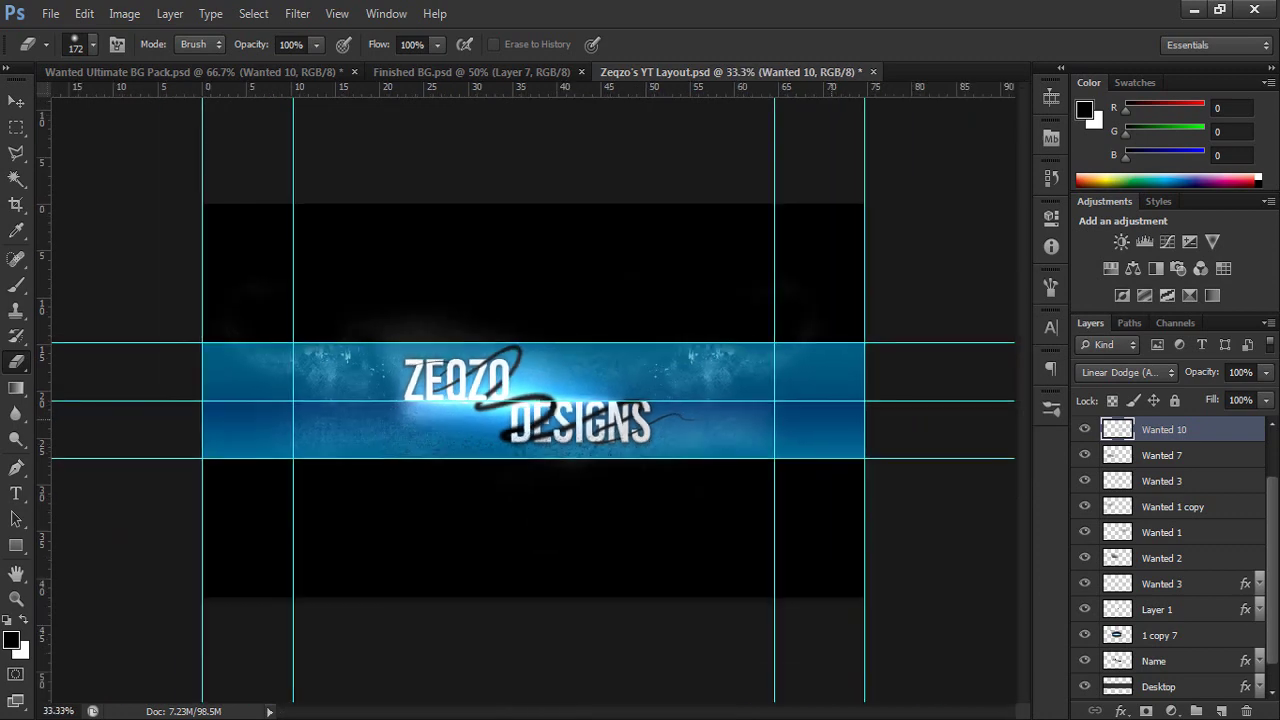
pyautogui.click(16, 101)
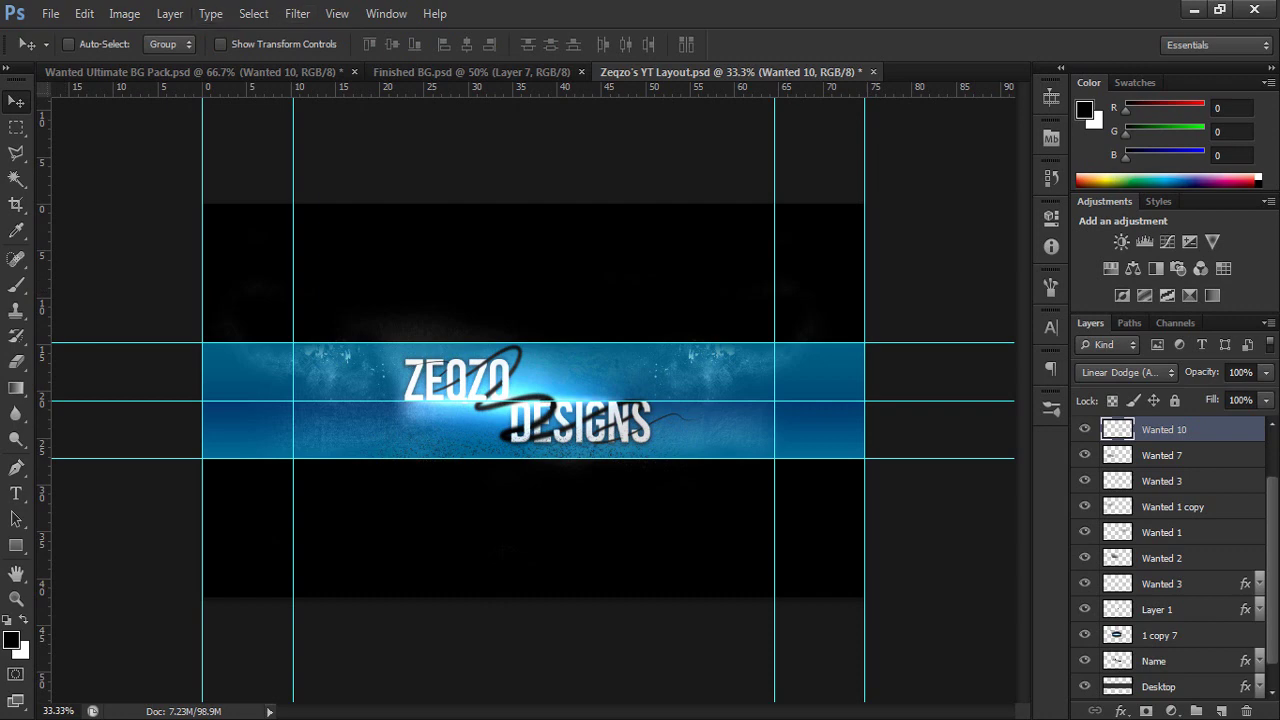
pyautogui.click(194, 72)
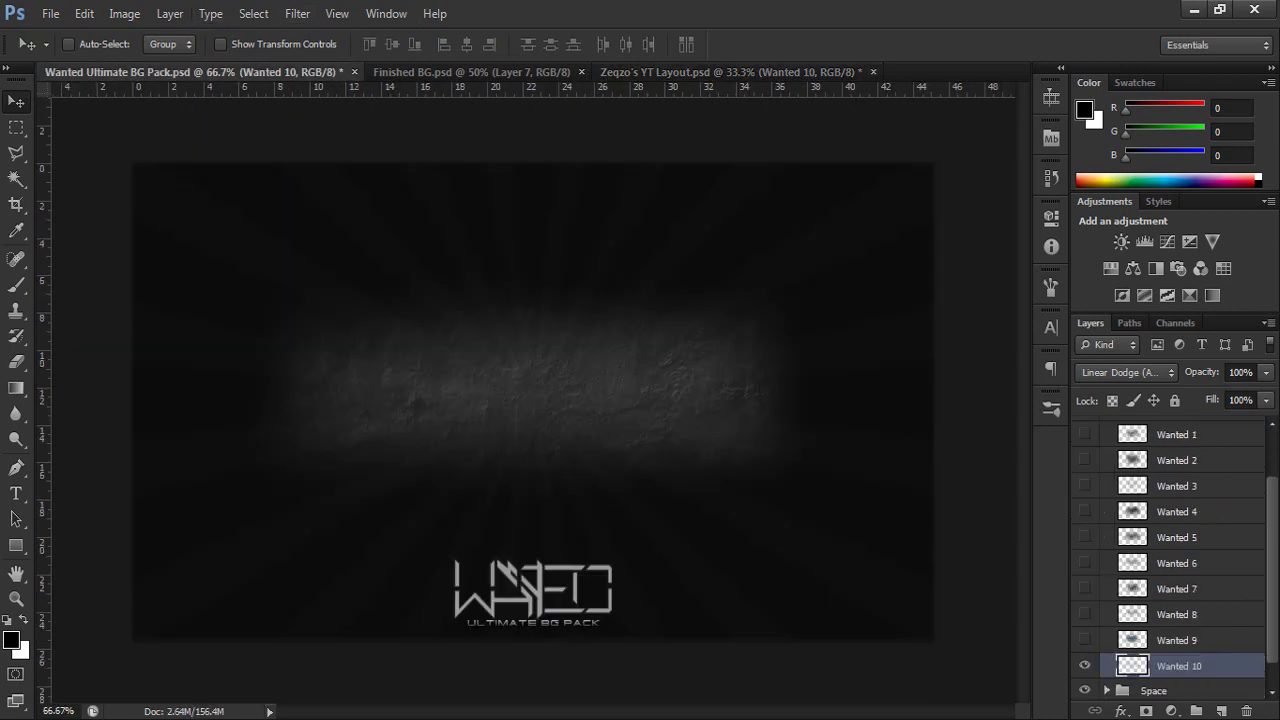
pyautogui.hotkey('ctrl', ',')
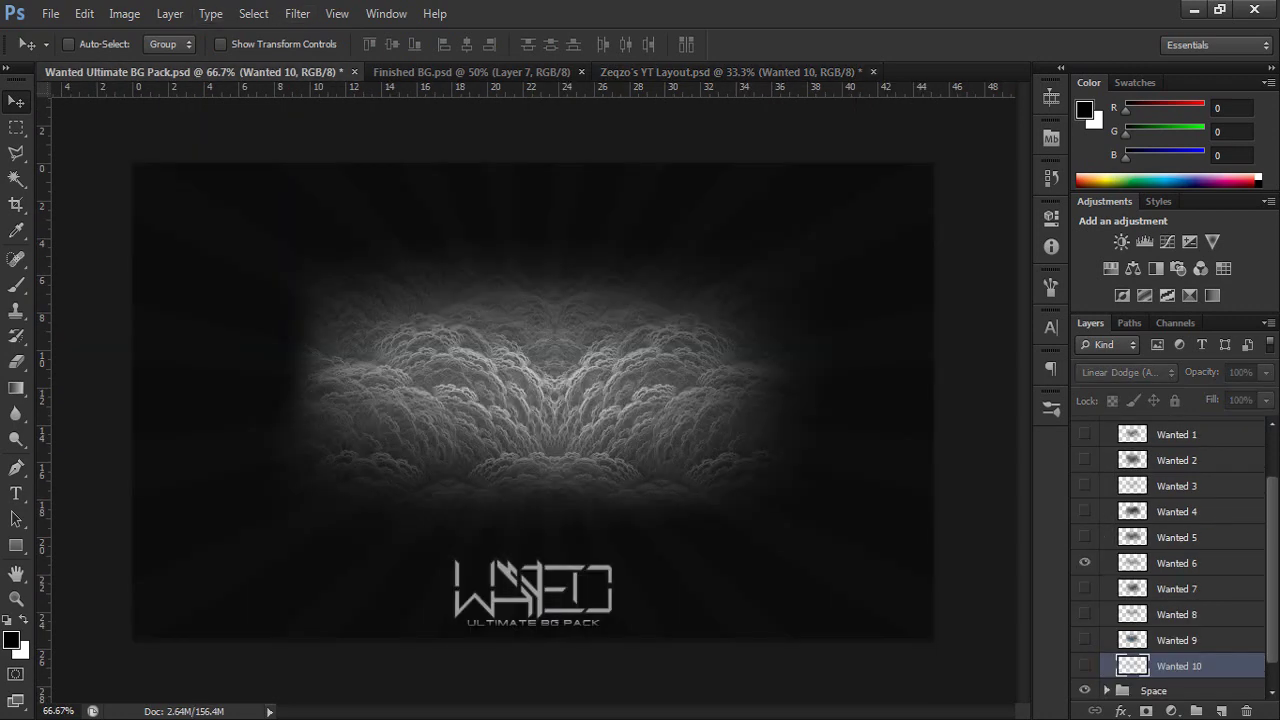
pyautogui.click(1177, 563)
pyautogui.moveTo(565, 430); pyautogui.dragTo(545, 115)
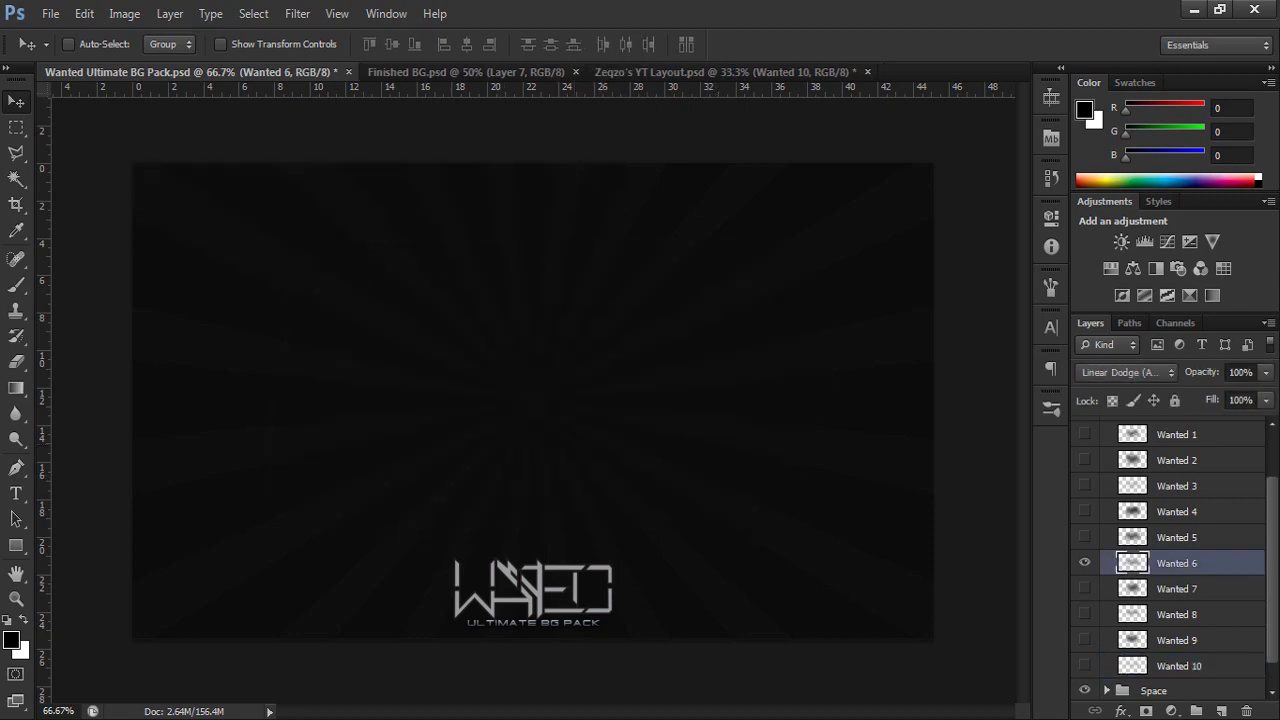
pyautogui.moveTo(700, 80); pyautogui.dragTo(622, 345)
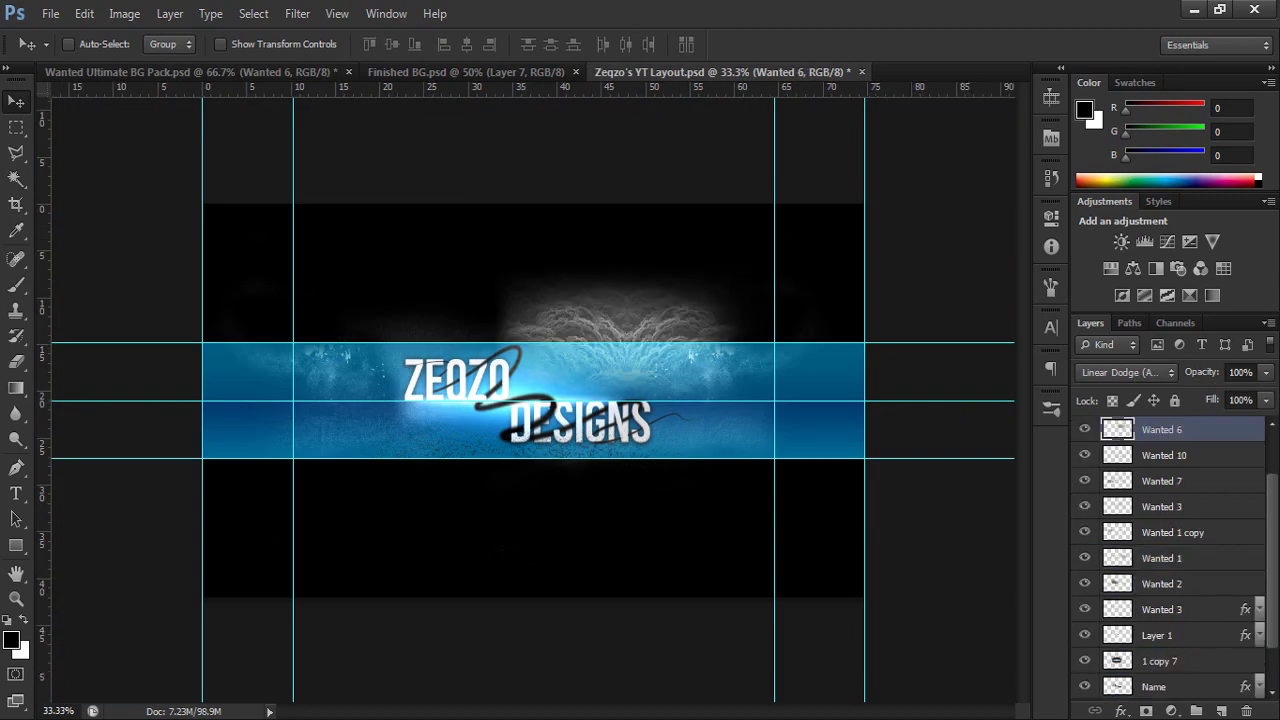
pyautogui.press('F9')
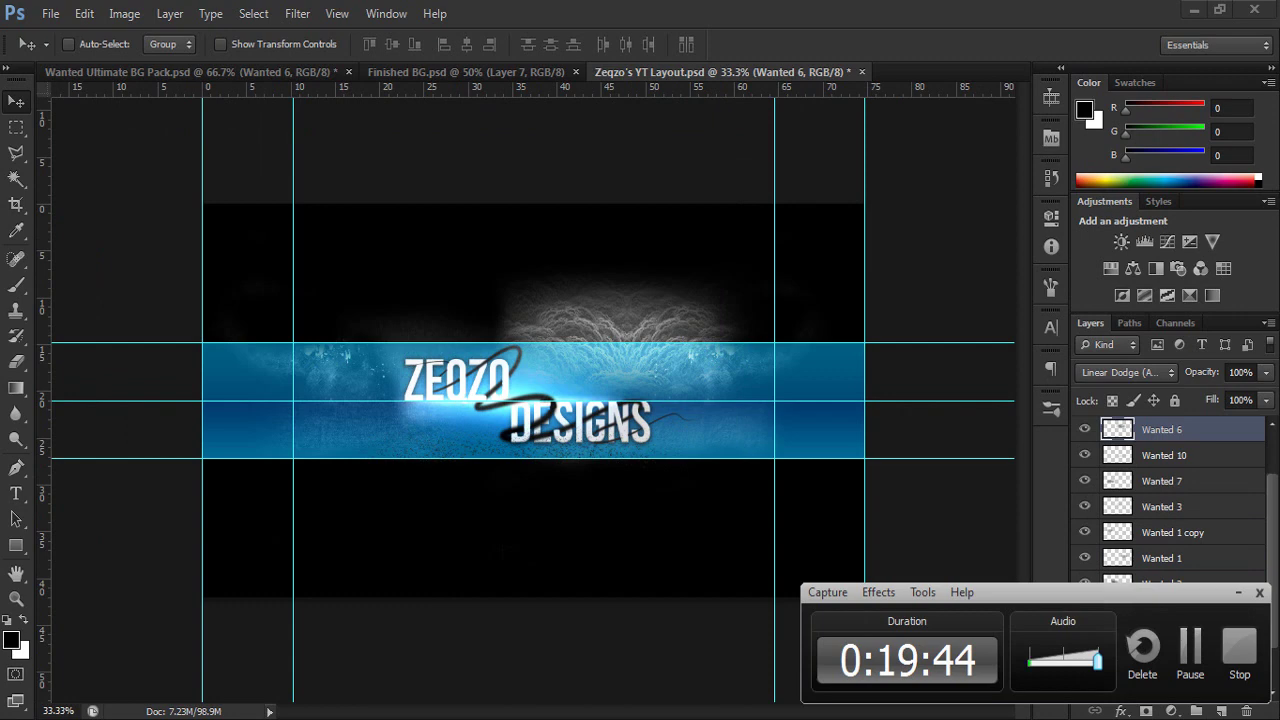
pyautogui.click(1238, 593)
pyautogui.moveTo(680, 345); pyautogui.dragTo(870, 415)
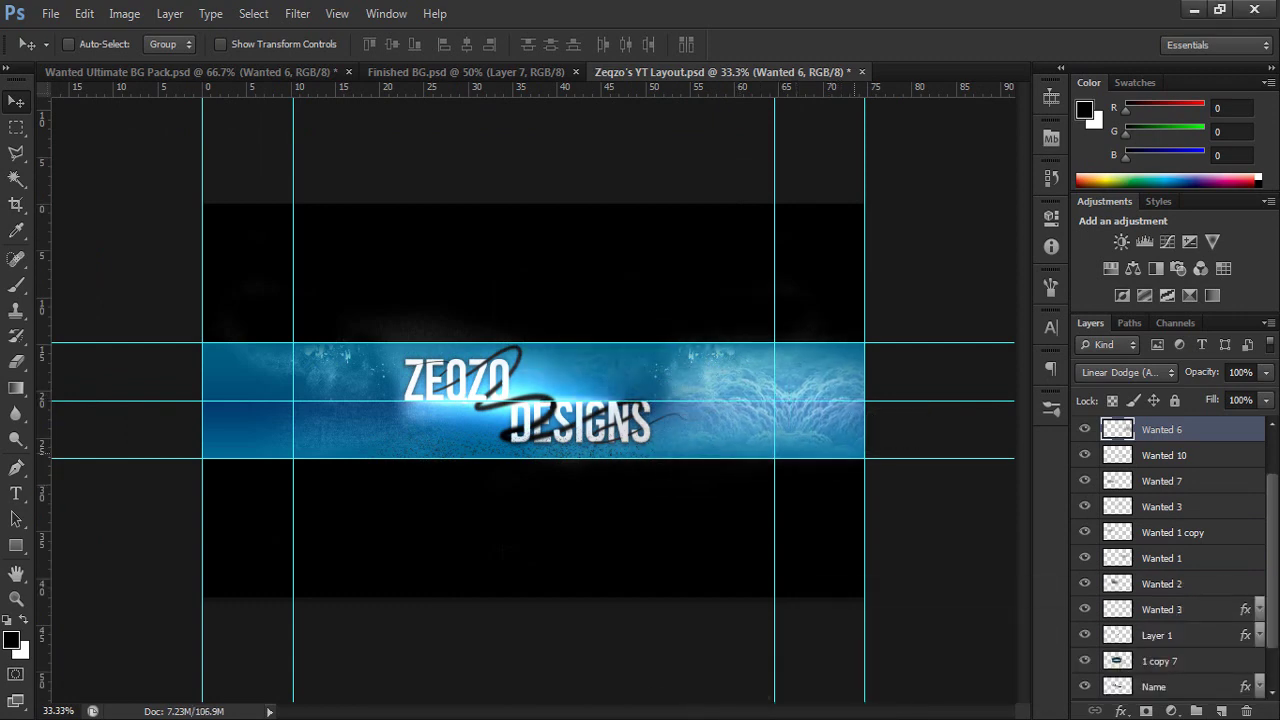
# - Rotate the Wanted 6 texture to -90° and shift it slightly right, against the banner's right edge
pyautogui.hotkey('ctrl', 't')
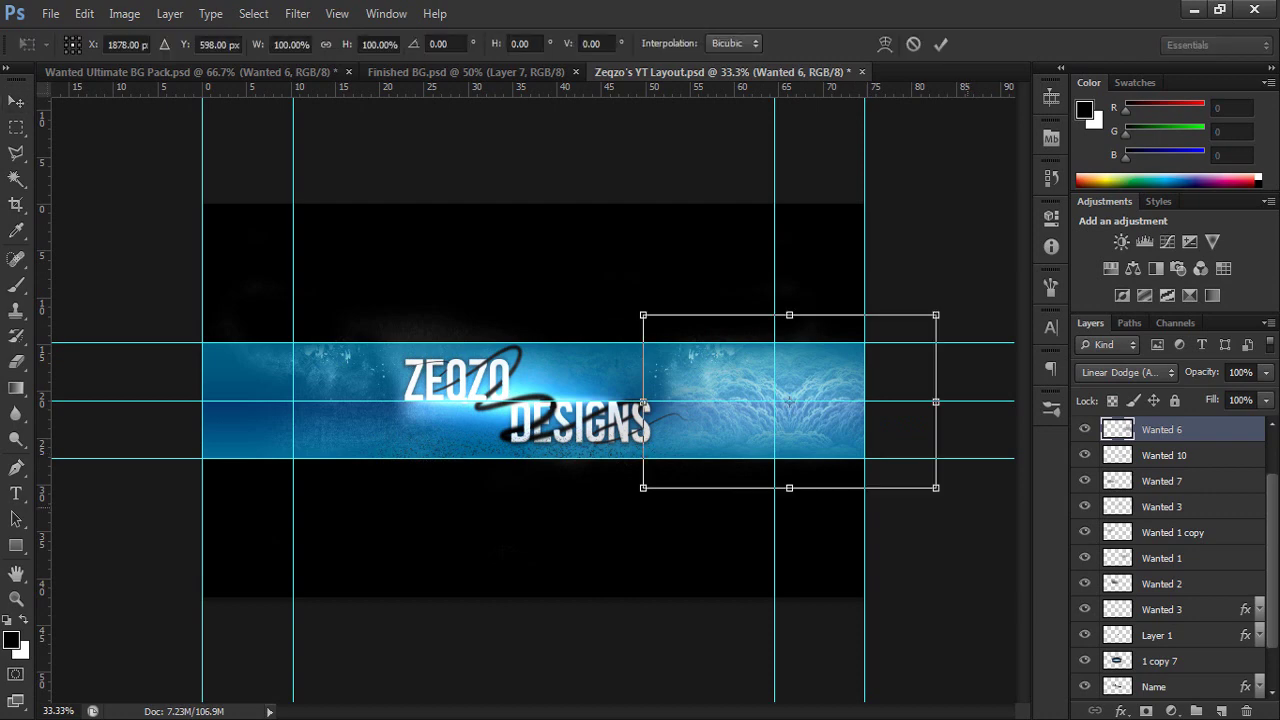
pyautogui.moveTo(1000, 490); pyautogui.dragTo(985, 172)
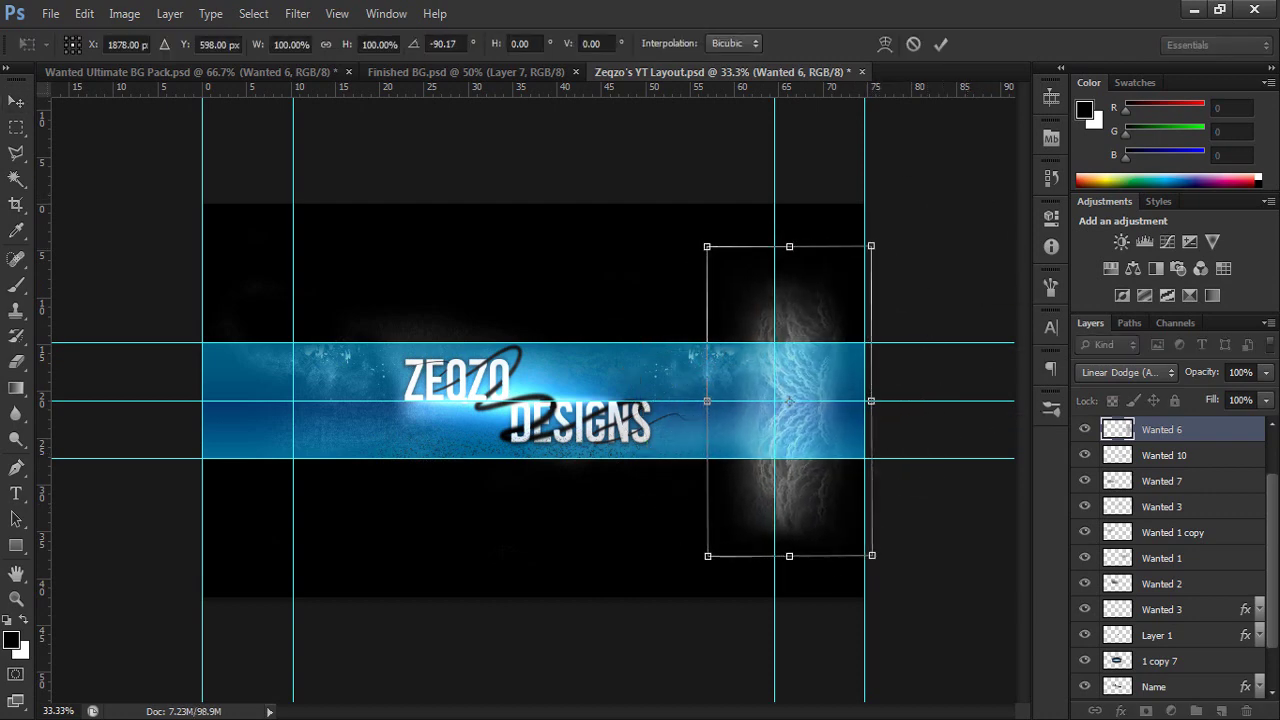
pyautogui.click(437, 43)
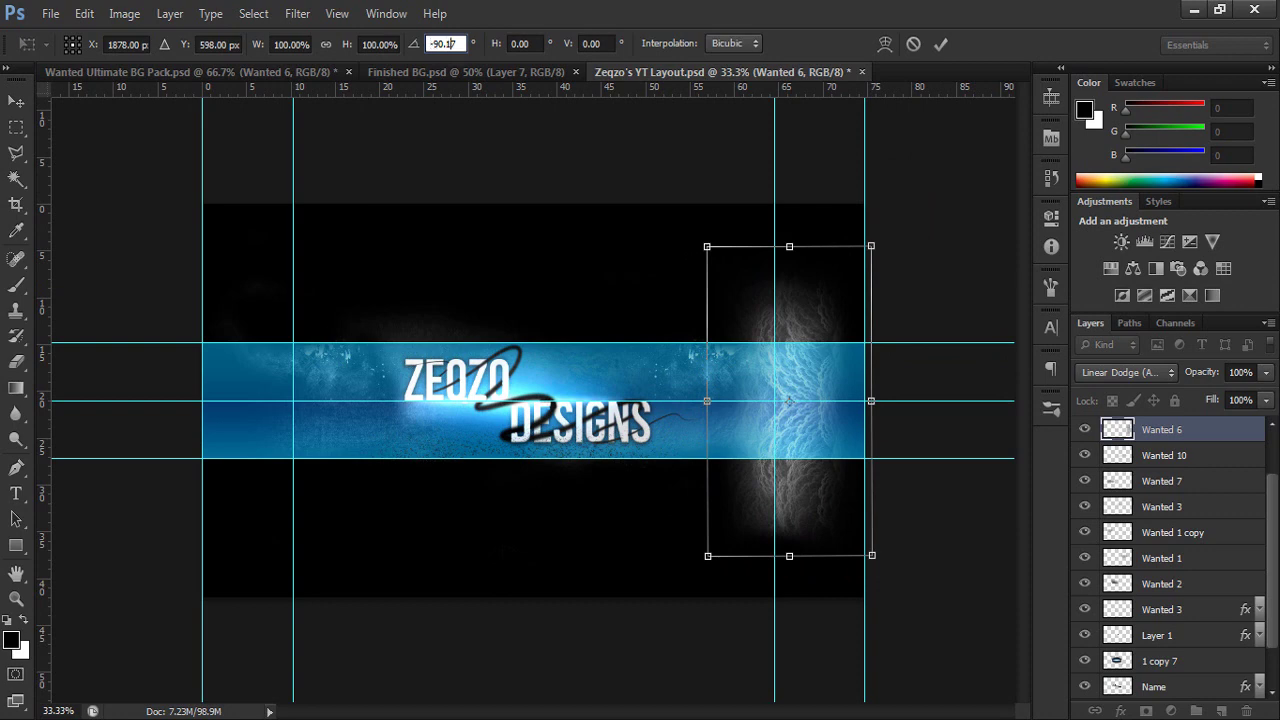
pyautogui.press('BackSpace')
pyautogui.press('BackSpace')
pyautogui.press('BackSpace')
pyautogui.write('7')
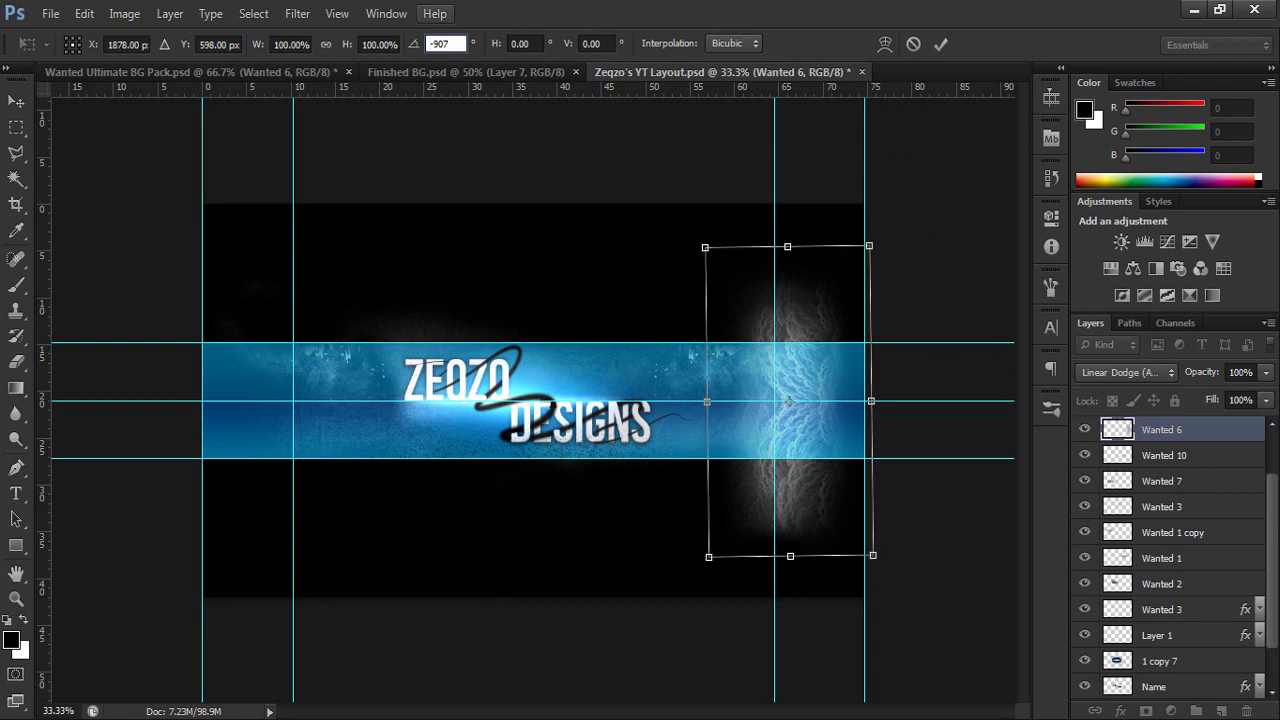
pyautogui.press('Return')
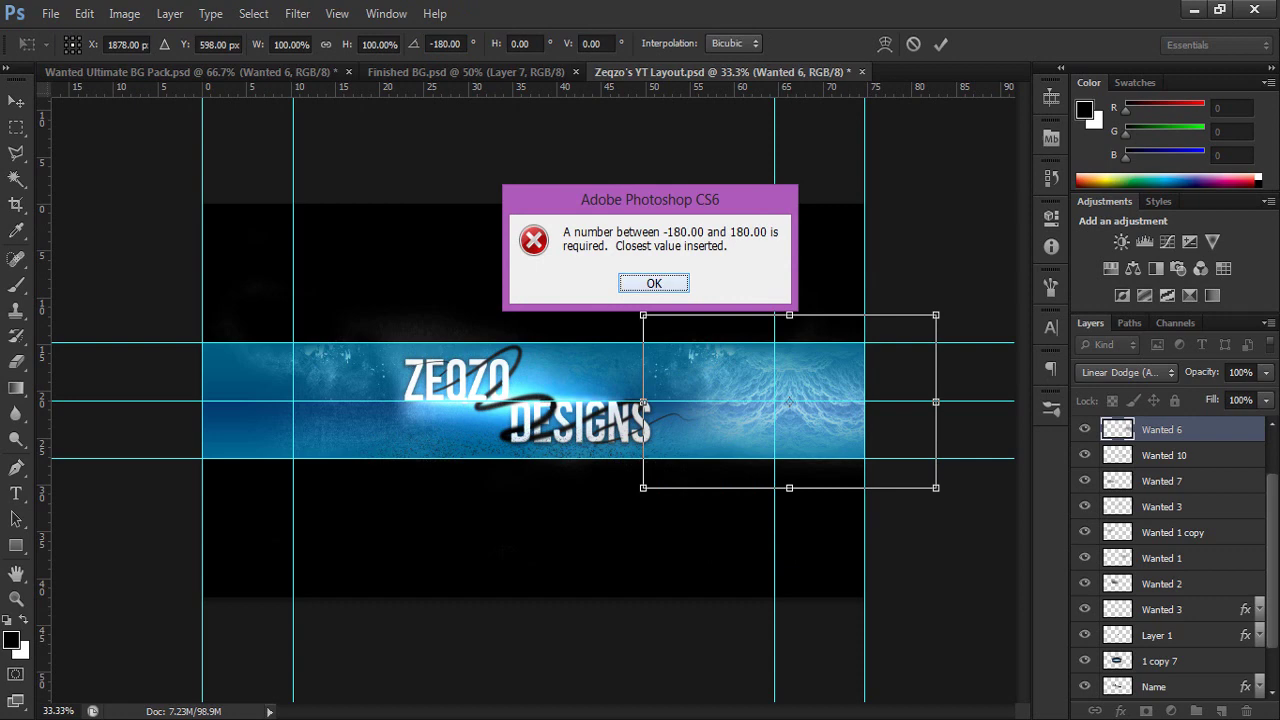
pyautogui.press('Return')
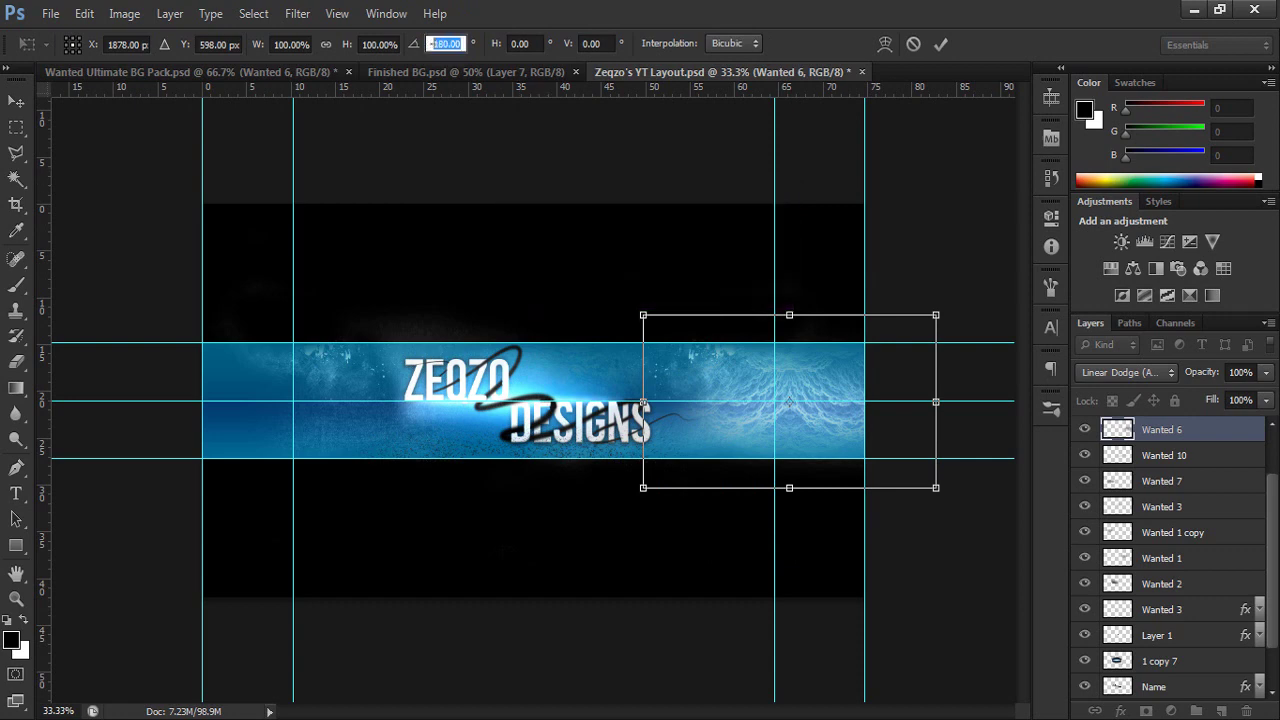
pyautogui.write('-90')
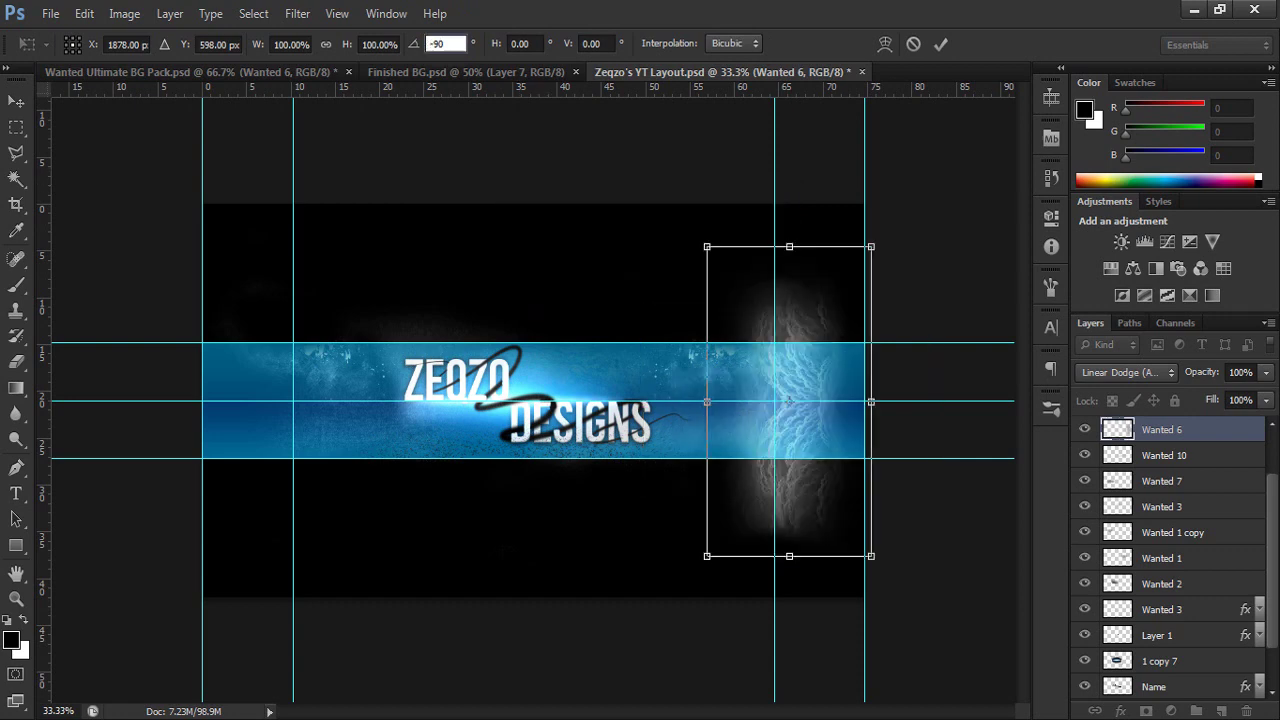
pyautogui.moveTo(824, 398); pyautogui.dragTo(850, 402)
pyautogui.click(940, 45)
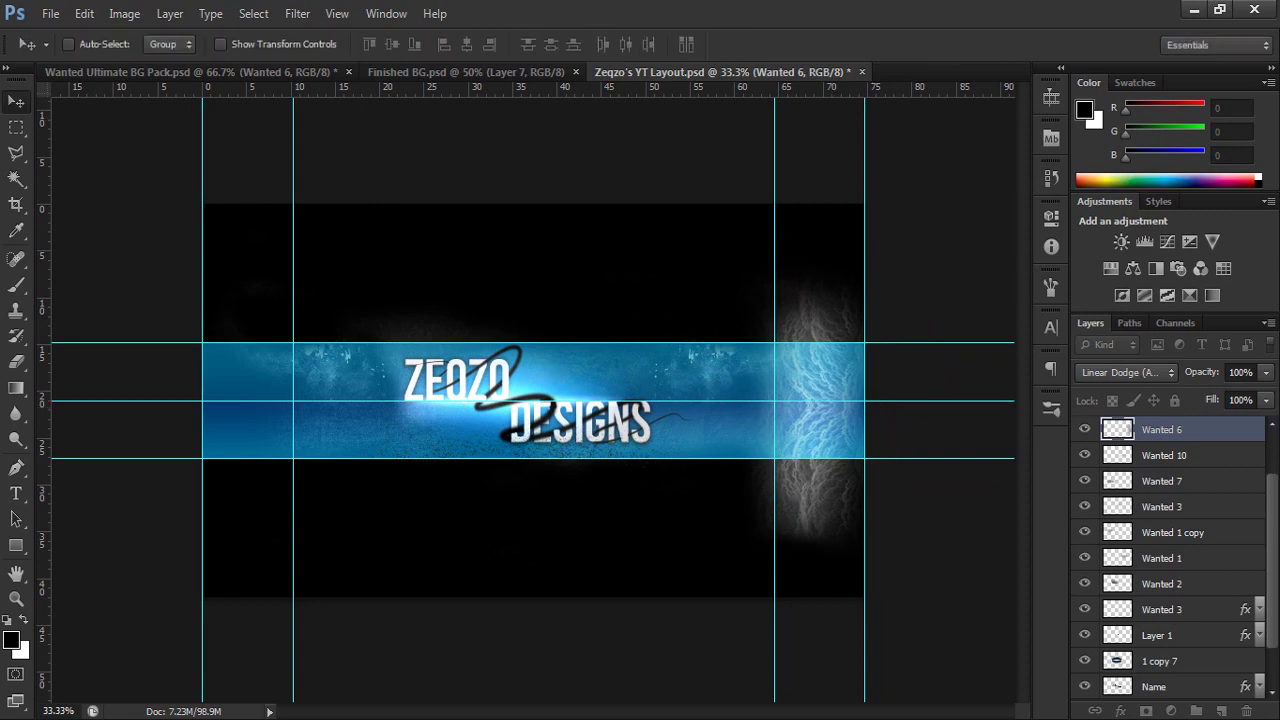
# - Lower the Wanted 6 texture's opacity to 39% and erase its parts above and below the blue band
pyautogui.click(1266, 373)
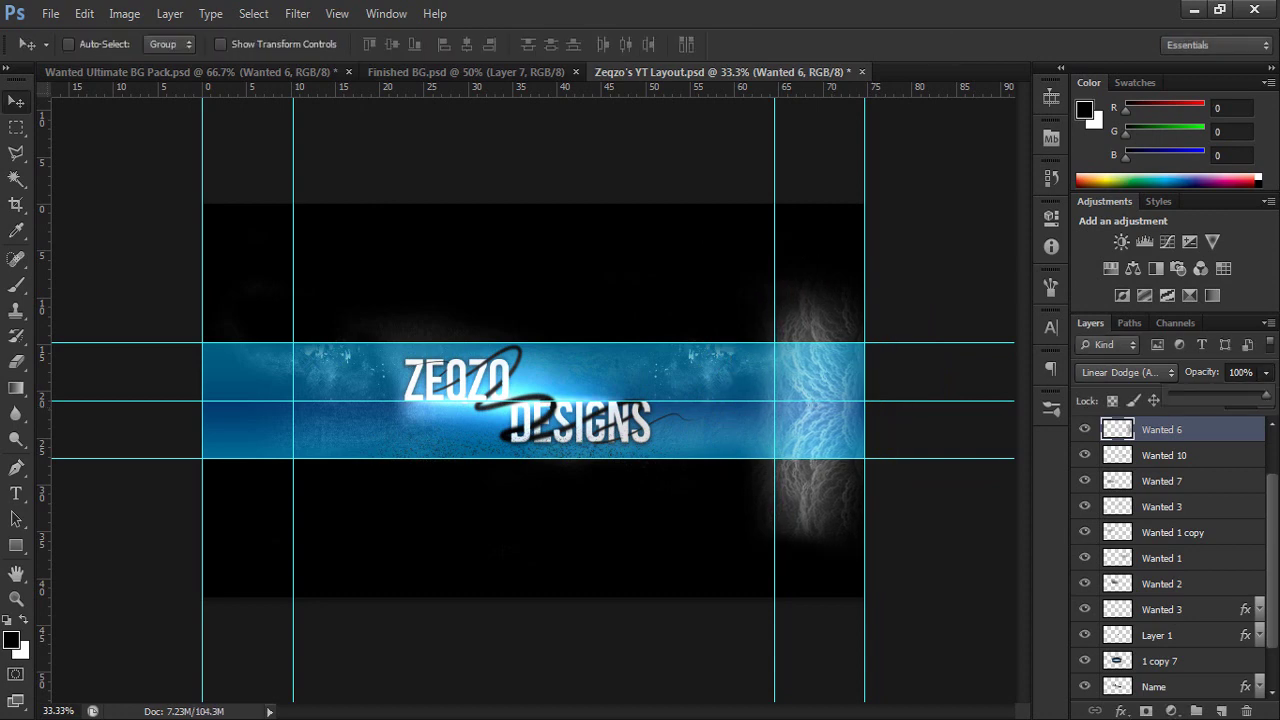
pyautogui.moveTo(1265, 395); pyautogui.dragTo(1207, 395)
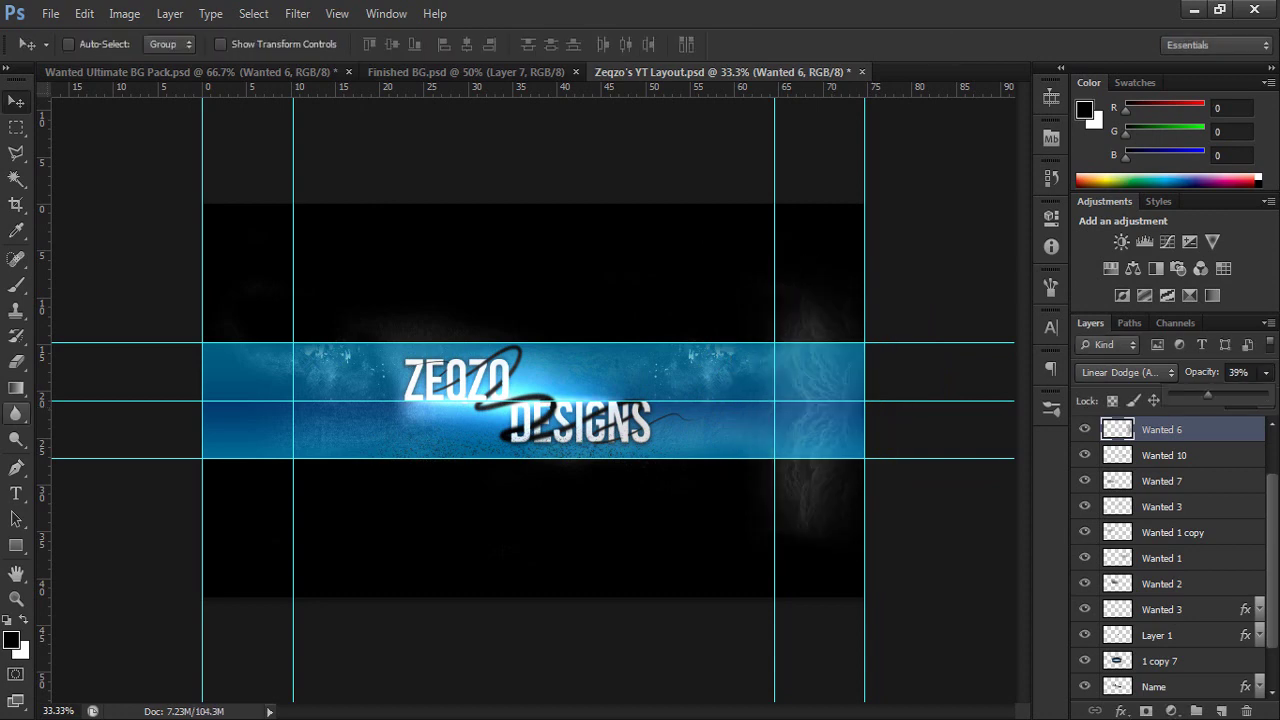
pyautogui.click(16, 362)
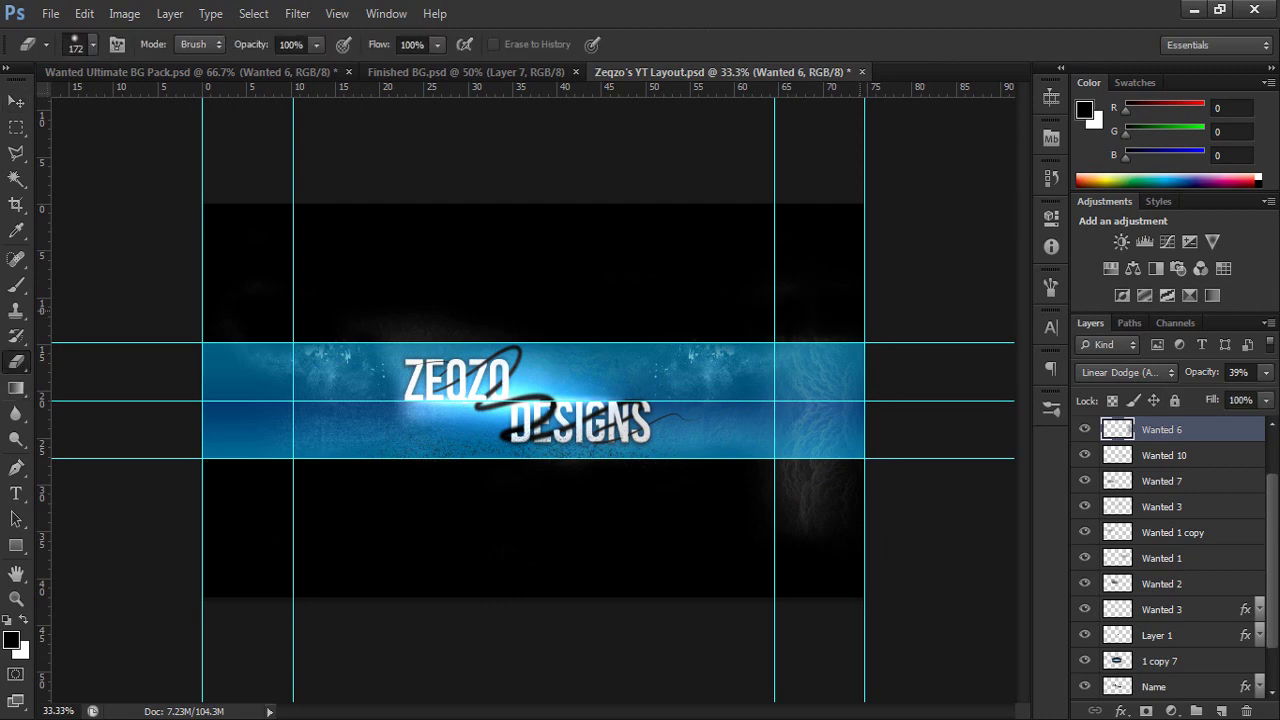
pyautogui.moveTo(843, 477)
pyautogui.mouseDown()
pyautogui.moveTo(808, 487)
pyautogui.moveTo(810, 530)
pyautogui.mouseUp()
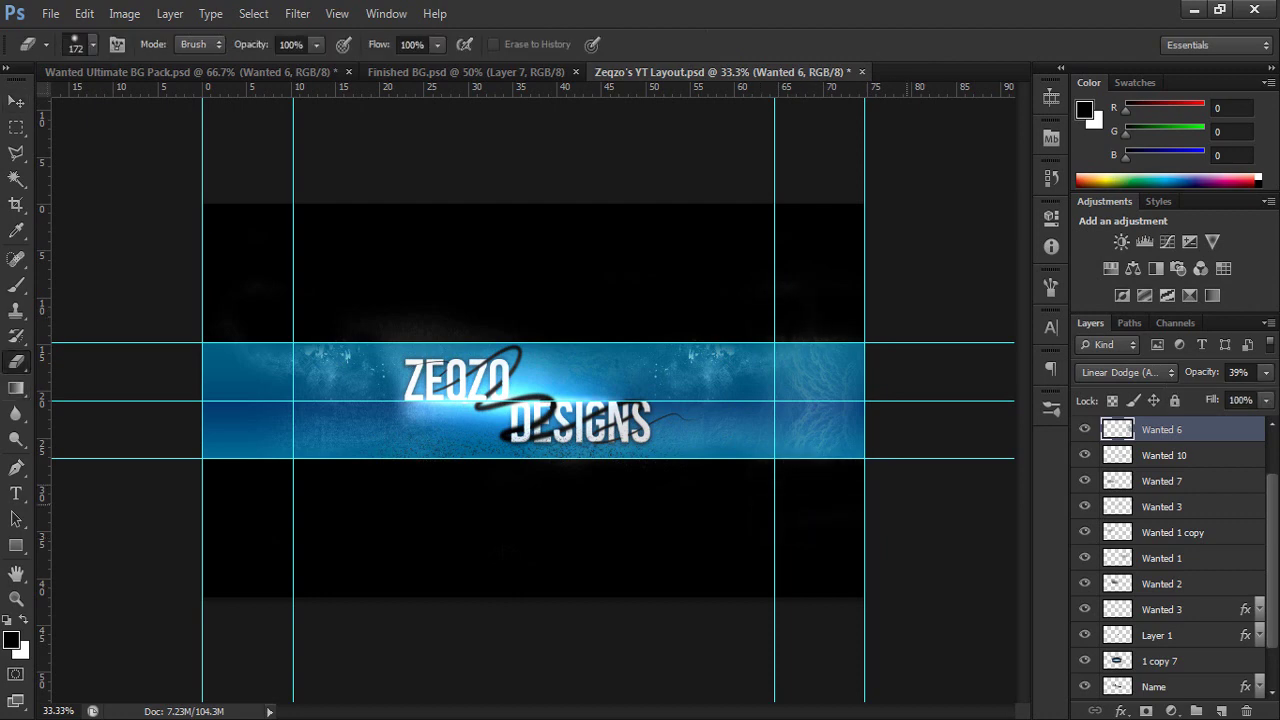
# - Duplicate the Wanted 6 texture layer in the banner
pyautogui.hotkey('ctrl', 'j')
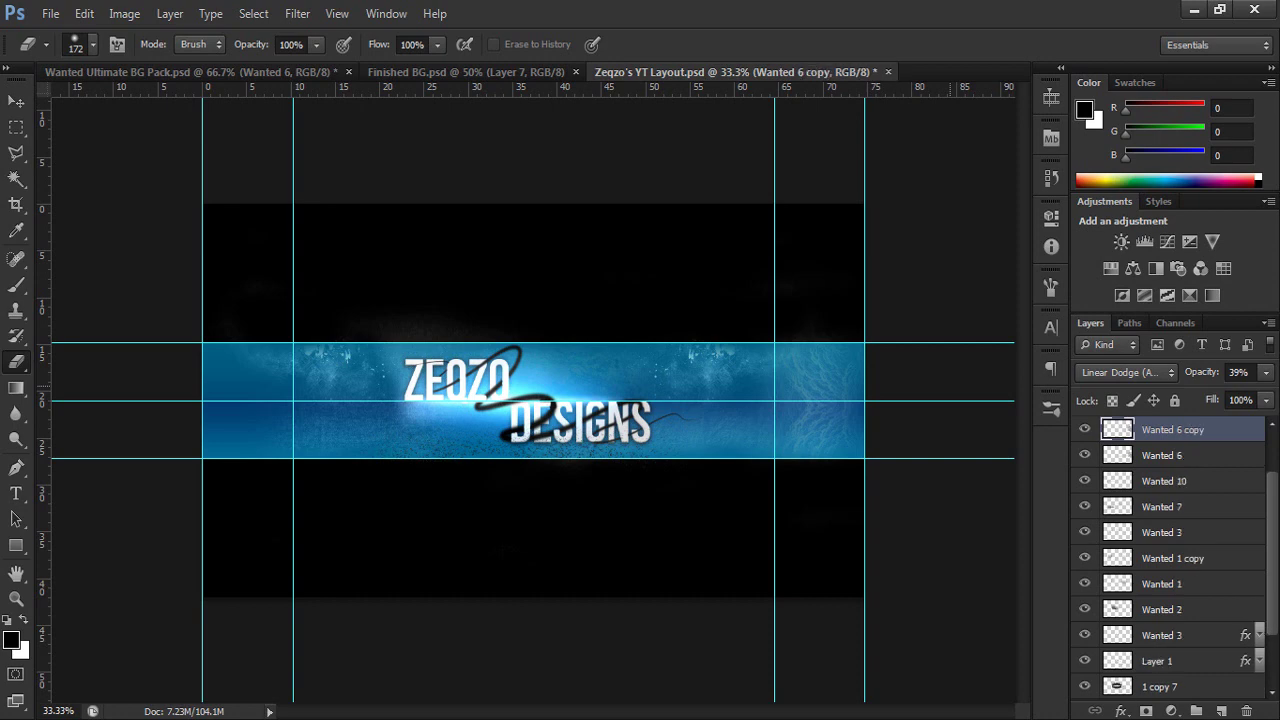
pyautogui.click(84, 13)
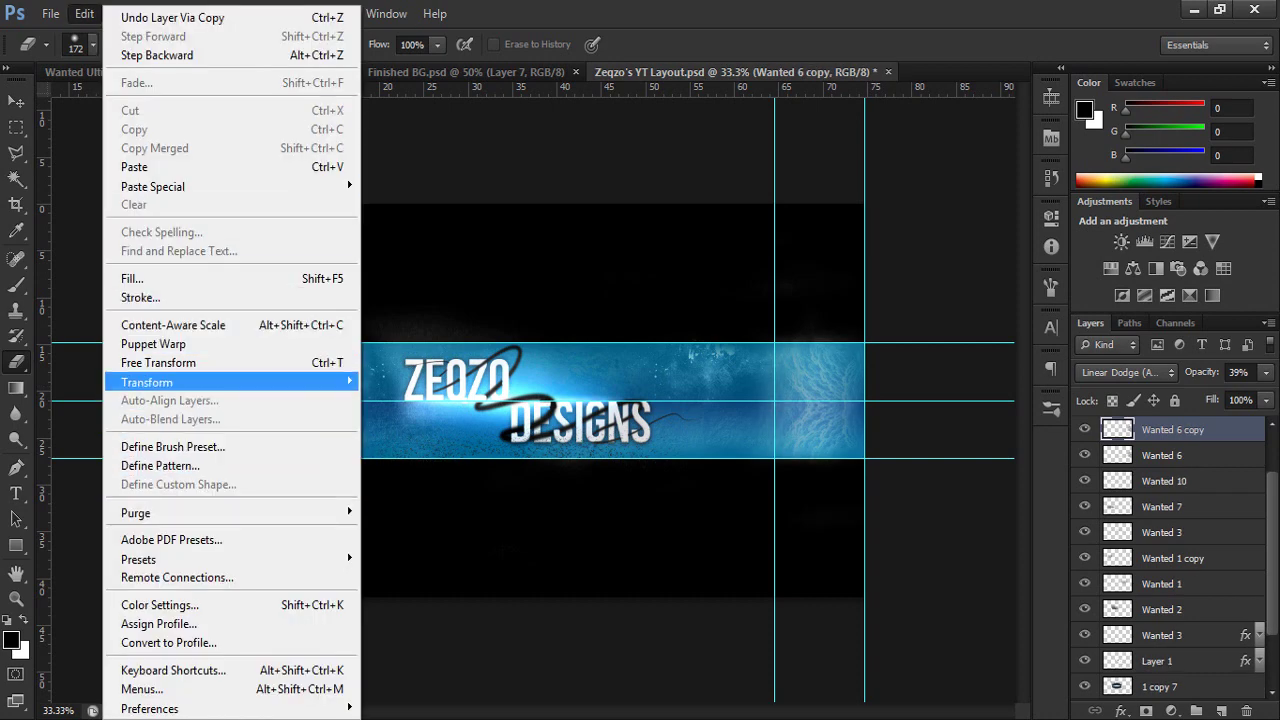
pyautogui.moveTo(230, 382)
pyautogui.click(396, 567)
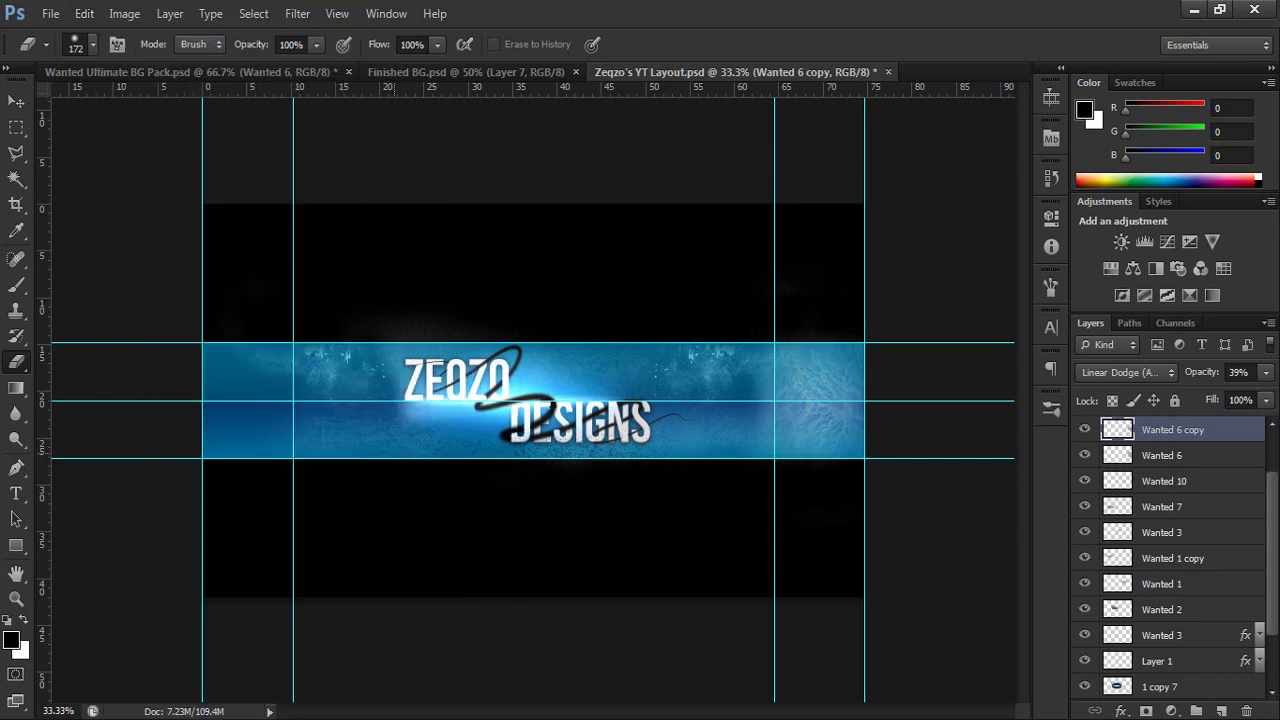
# - Flip the Wanted 6 copy horizontally and move it to the left end of the blue band, mirroring the original texture
pyautogui.click(84, 13)
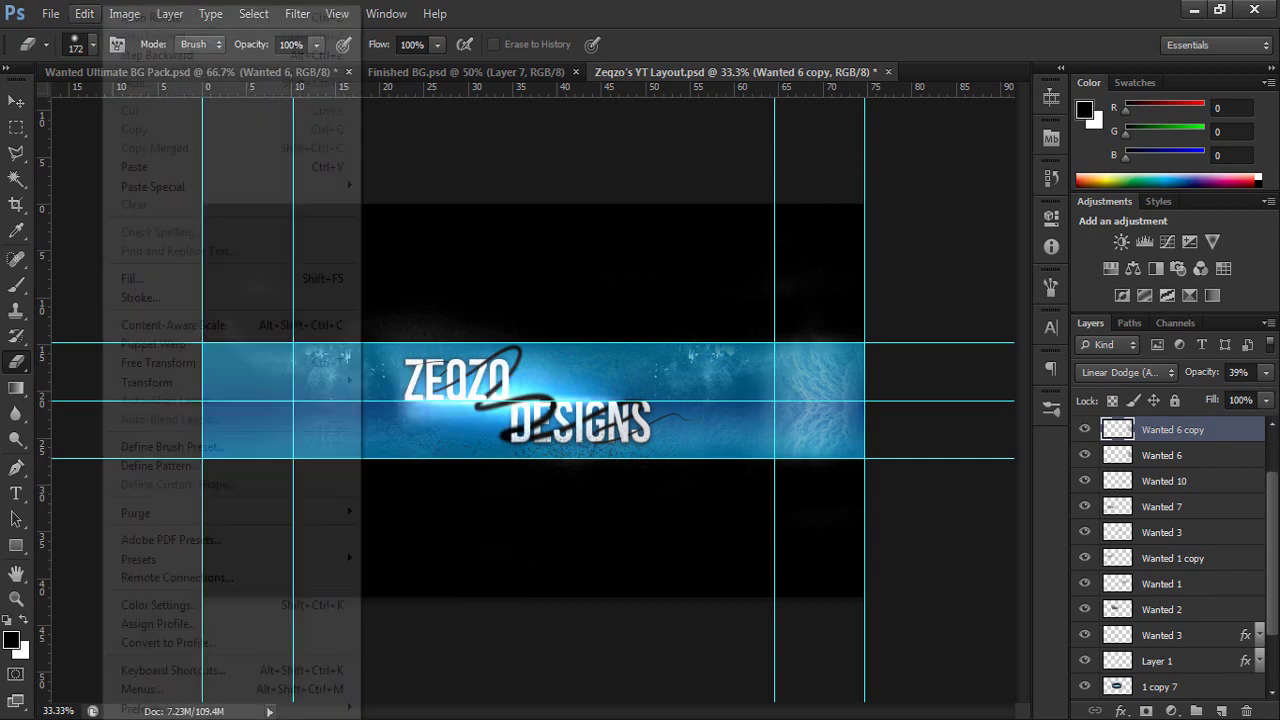
pyautogui.moveTo(230, 382)
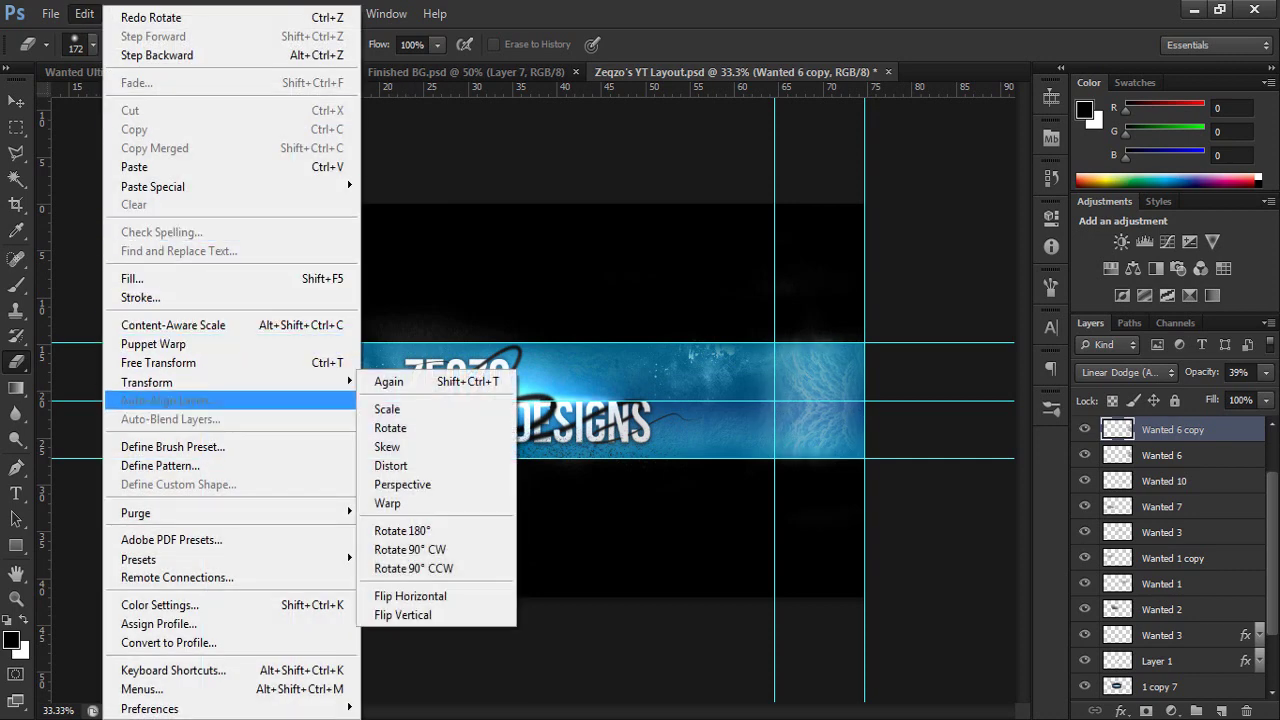
pyautogui.click(410, 595)
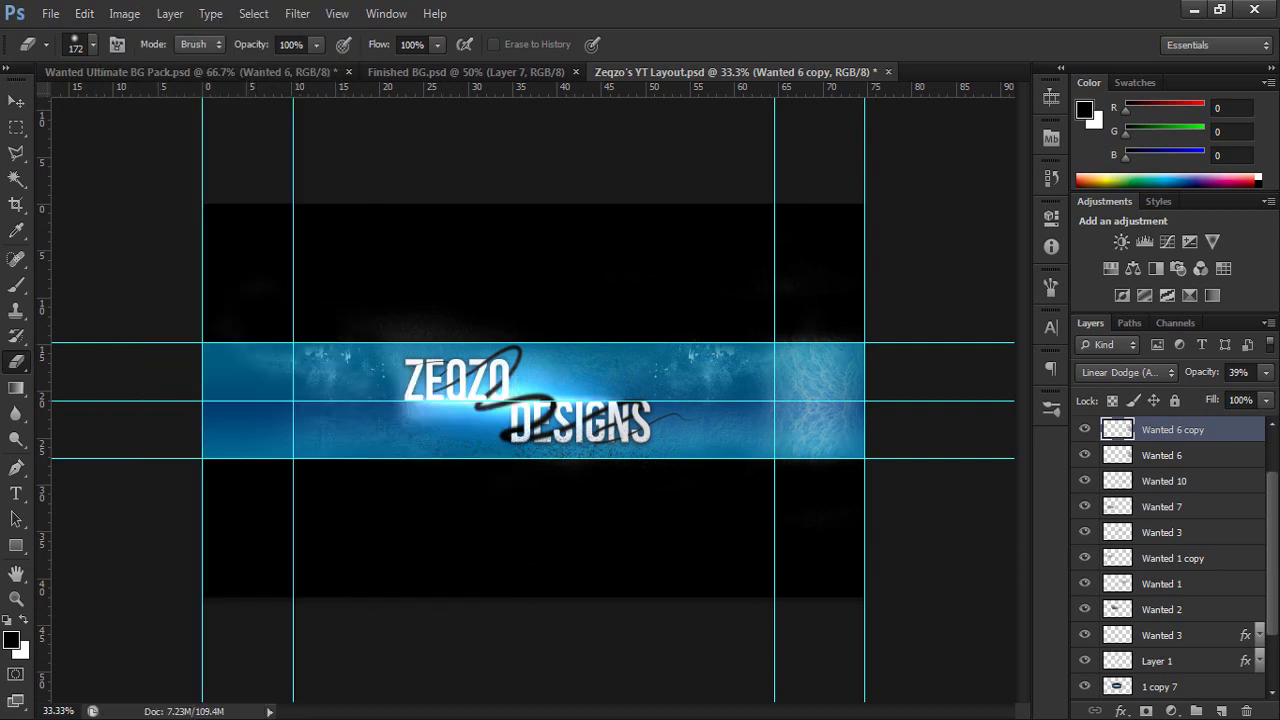
pyautogui.press('v')
pyautogui.moveTo(856, 392); pyautogui.dragTo(287, 399)
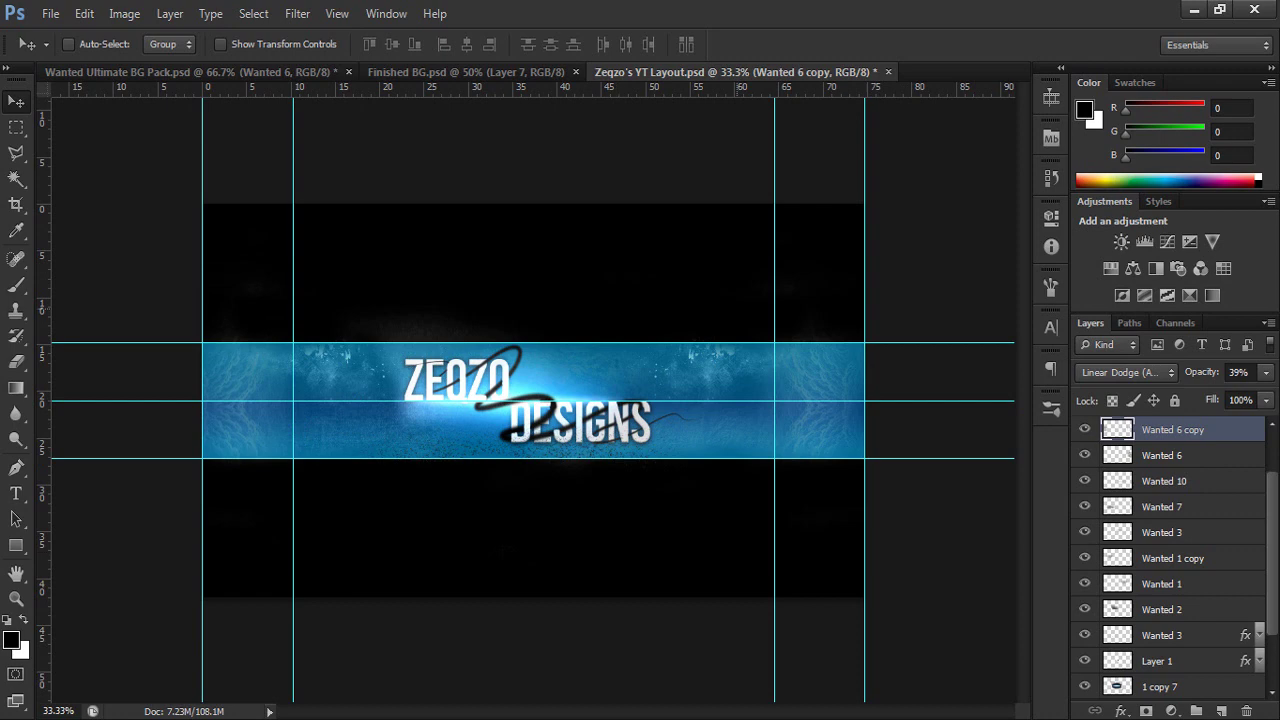
pyautogui.hotkey('ctrl', '+')
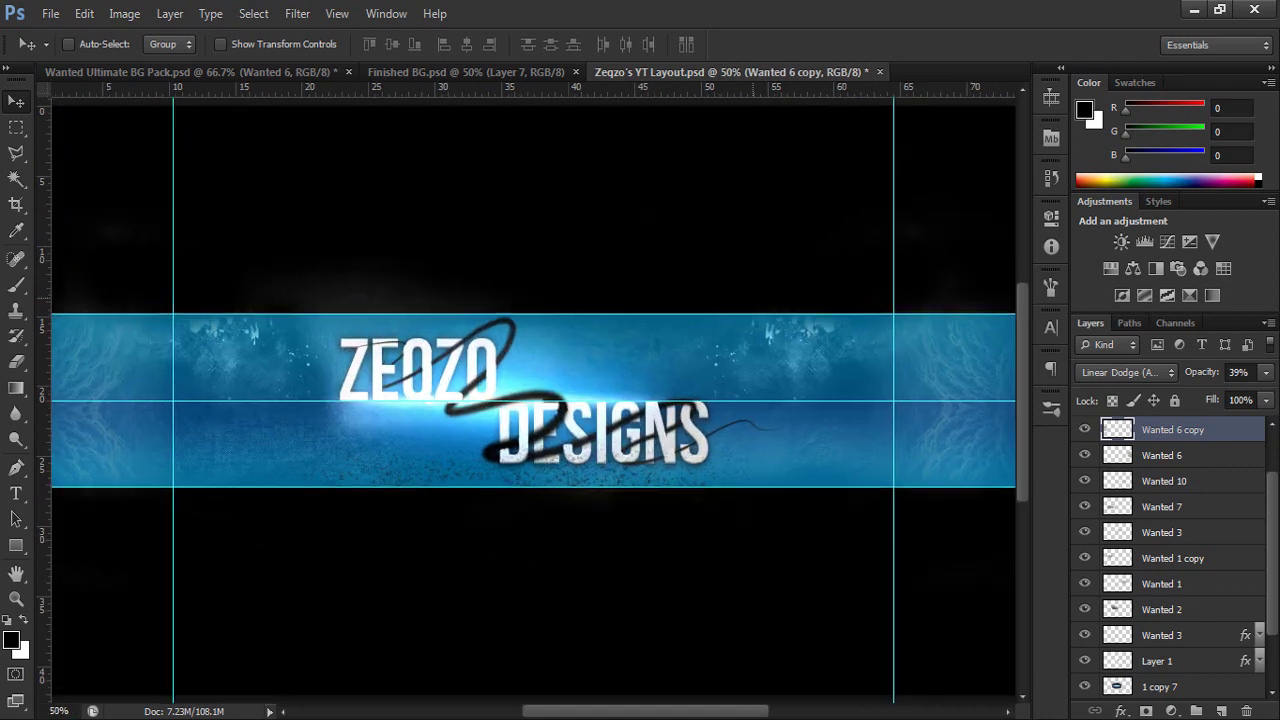
pyautogui.hotkey('ctrl', '-')
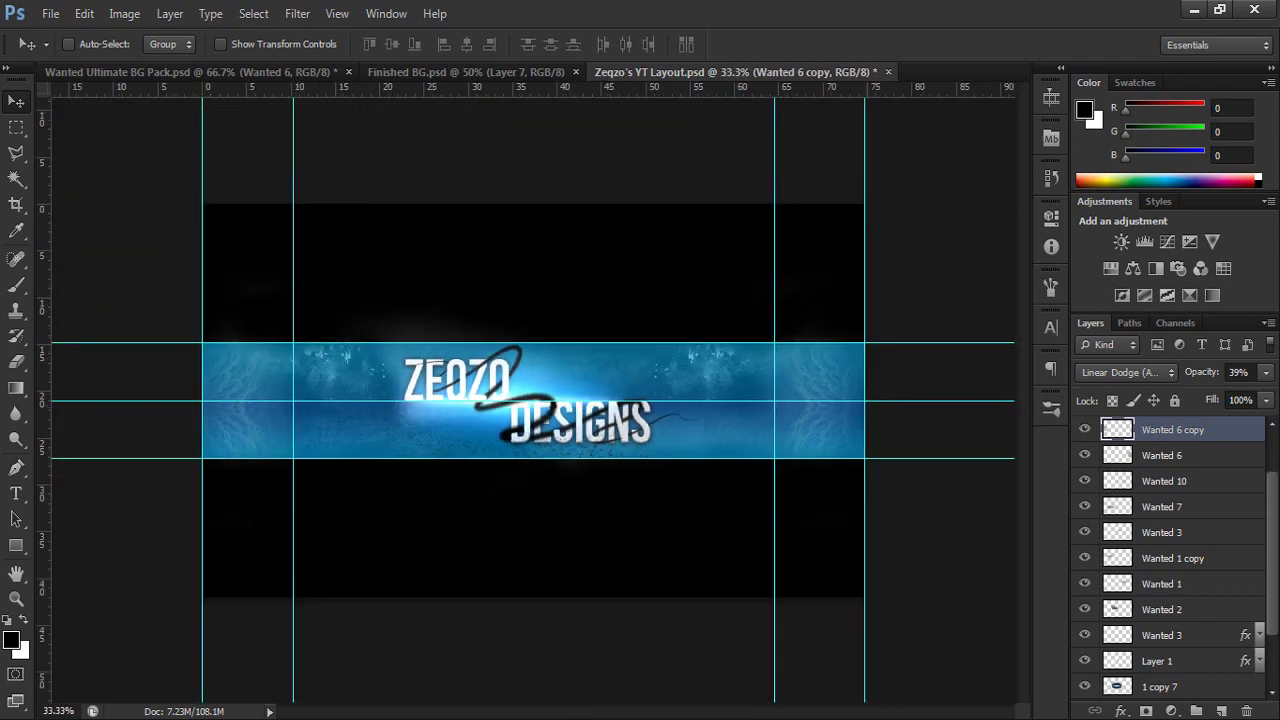
# - Delete Layer 1, which holds the black brush swirl over the "Zeqzo Designs" text
pyautogui.scroll(-3, 1170, 555)
pyautogui.click(1178, 584)
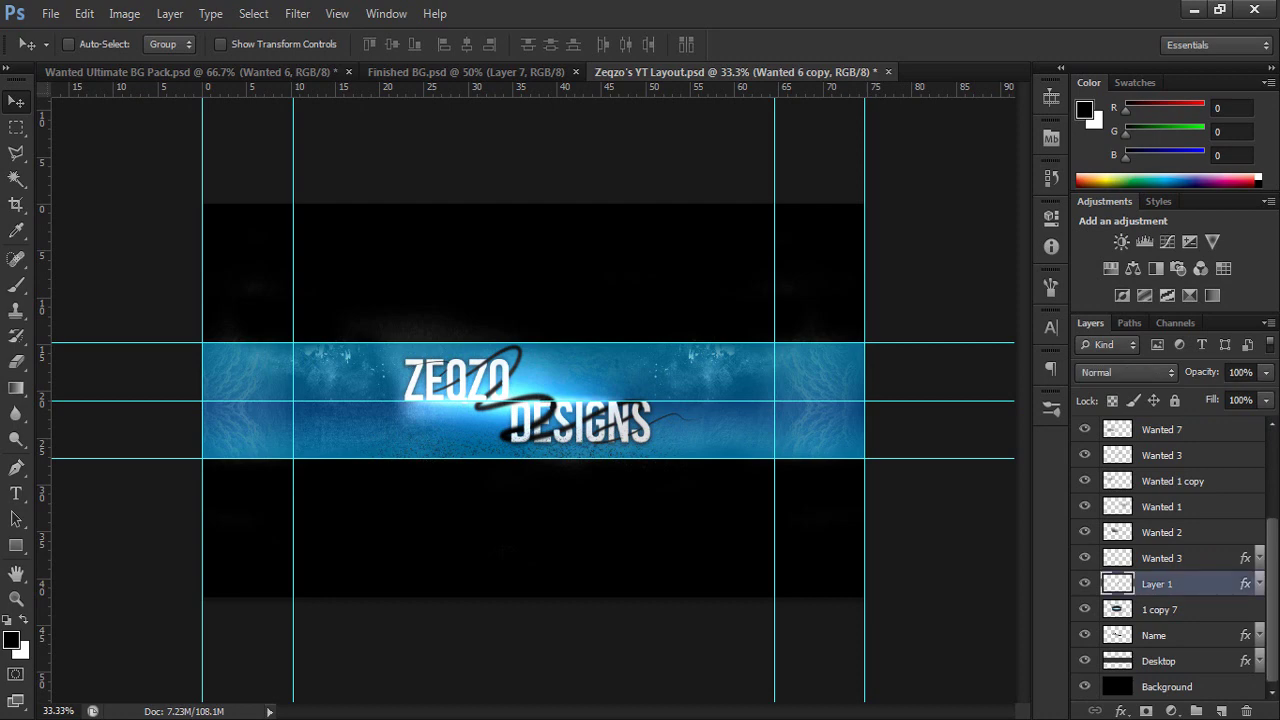
pyautogui.moveTo(645, 537)
pyautogui.mouseDown()
pyautogui.moveTo(697, 538)
pyautogui.moveTo(670, 535)
pyautogui.mouseUp()
pyautogui.press('Delete')
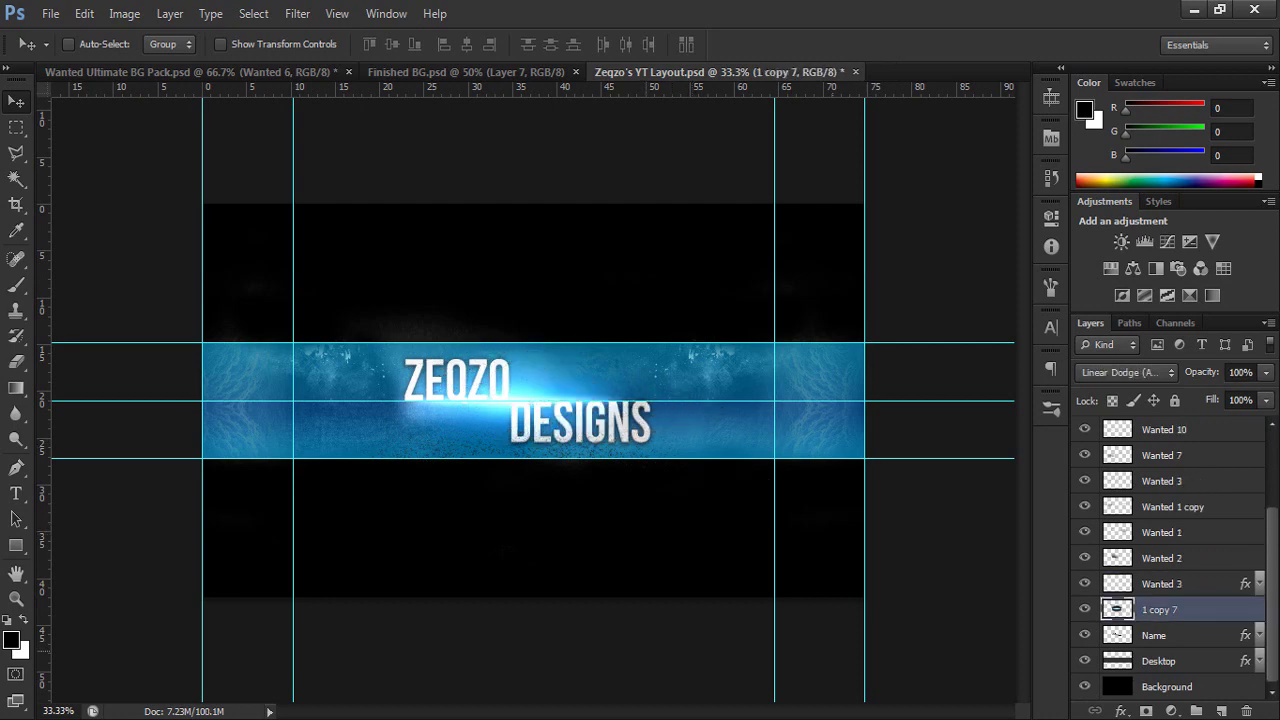
# - Collapse the effects list of the Wanted 3 copy layer
pyautogui.scroll(2, 1170, 560)
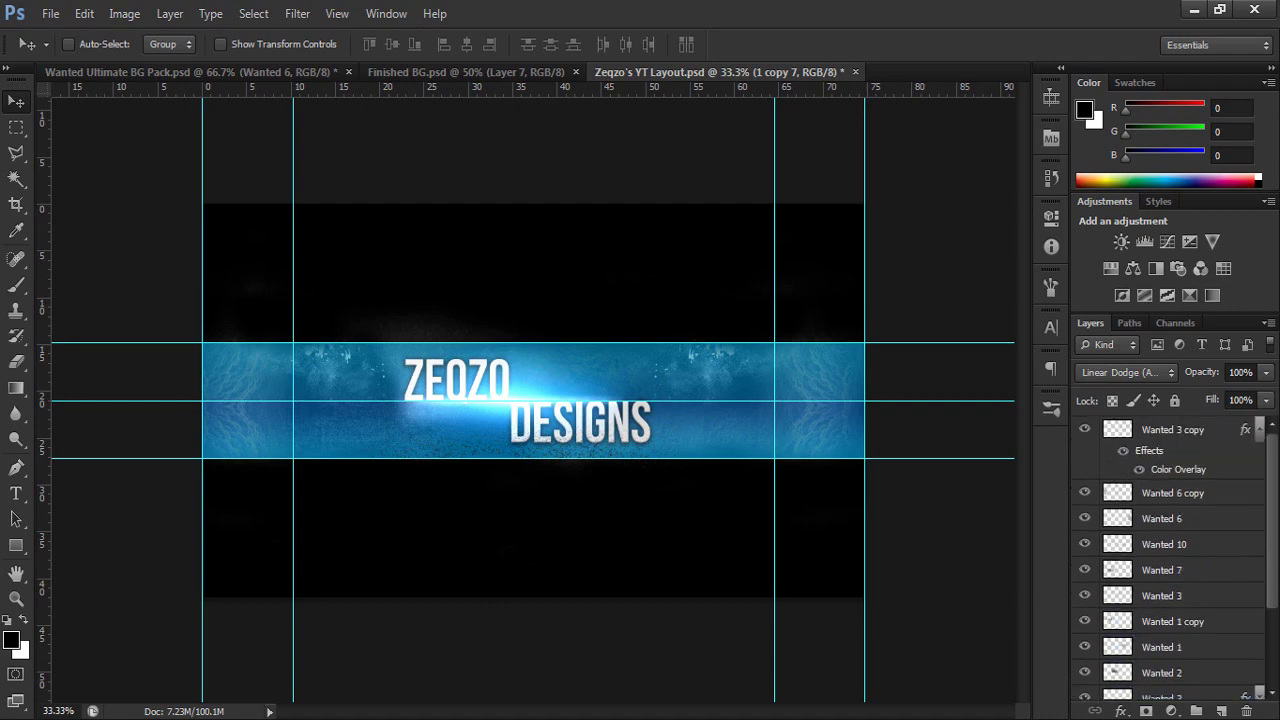
pyautogui.click(1259, 430)
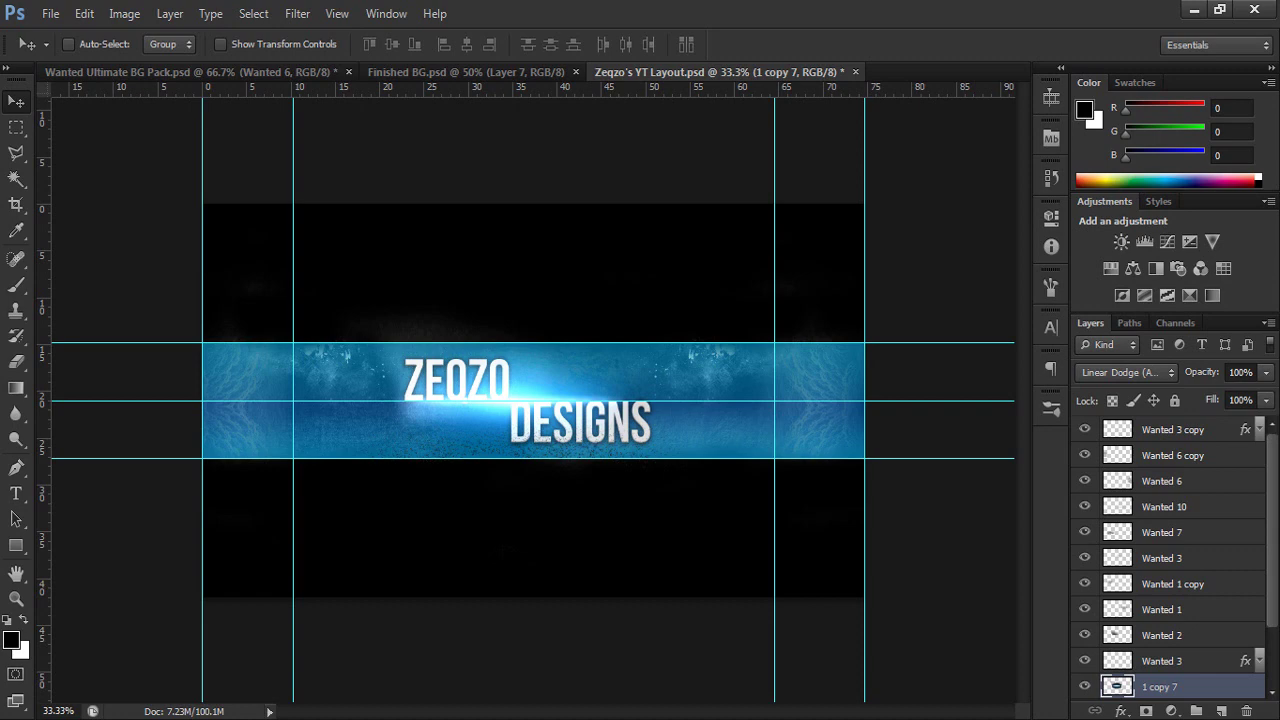
pyautogui.hotkey('ctrl', '+')
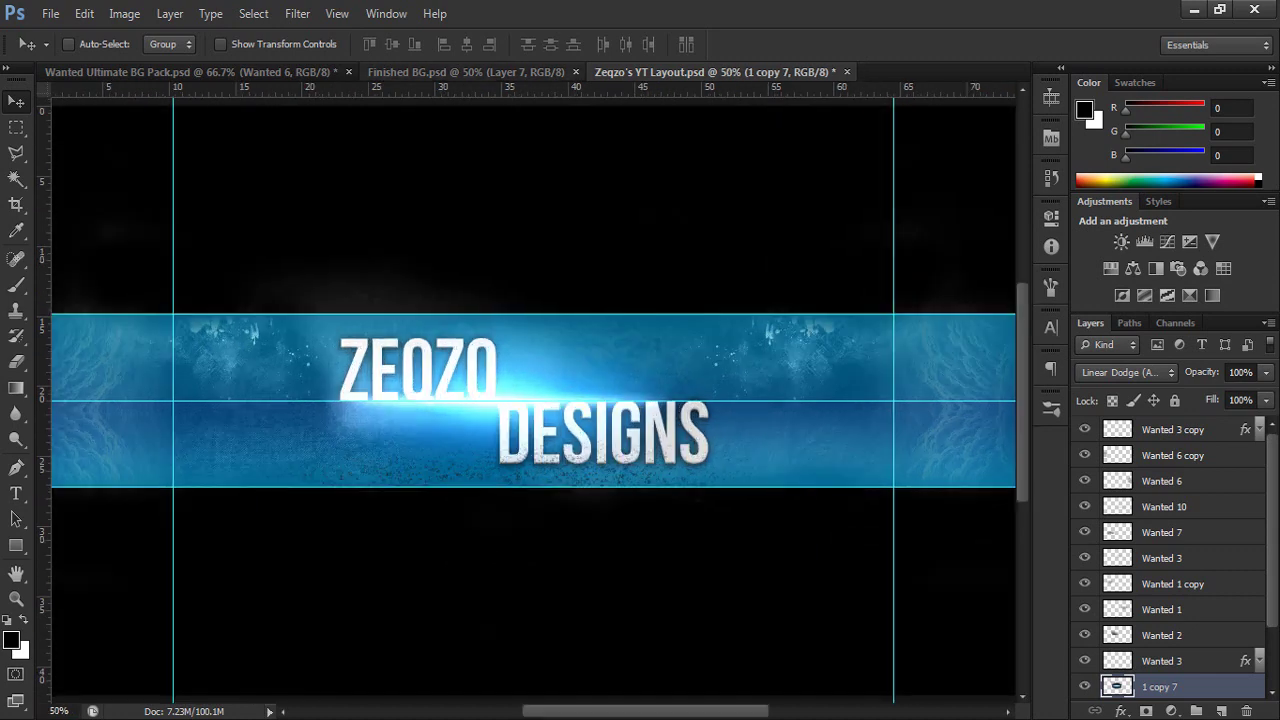
# - Hide Wanted 6 in the Wanted Ultimate BG Pack document, collapse its Textures group, and return to the banner document
pyautogui.click(200, 72)
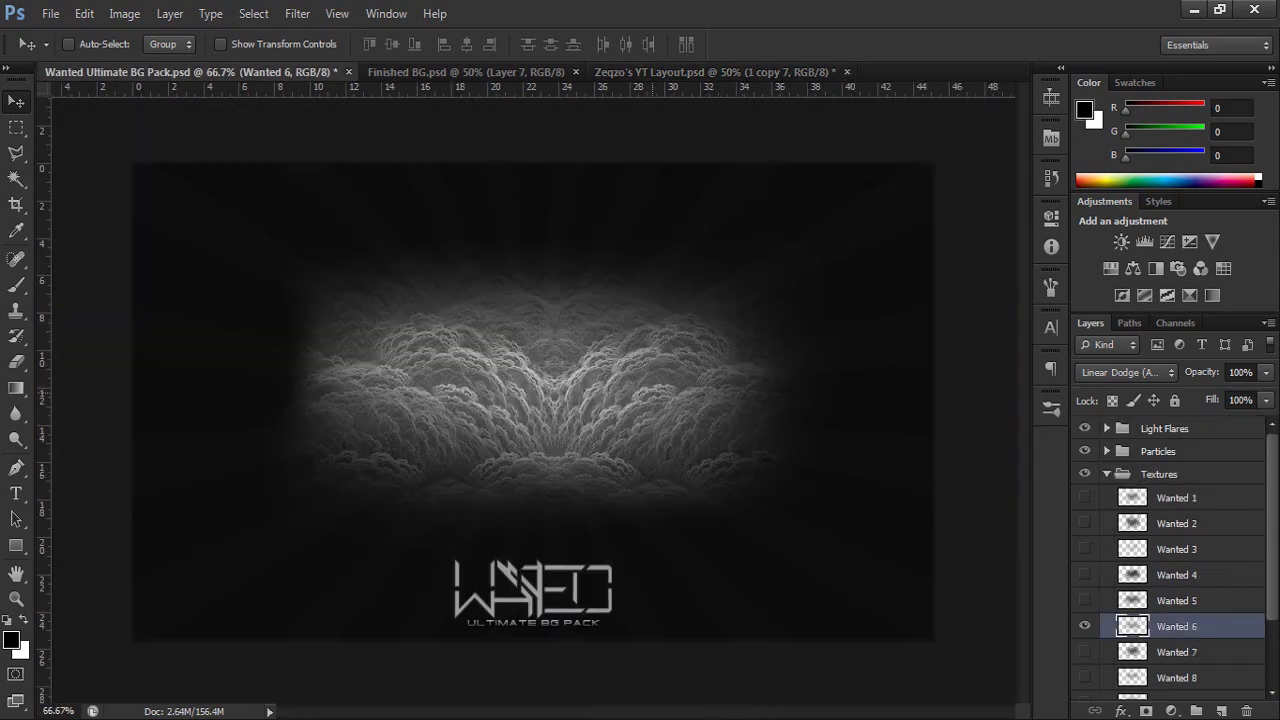
pyautogui.hotkey('ctrl', ',')
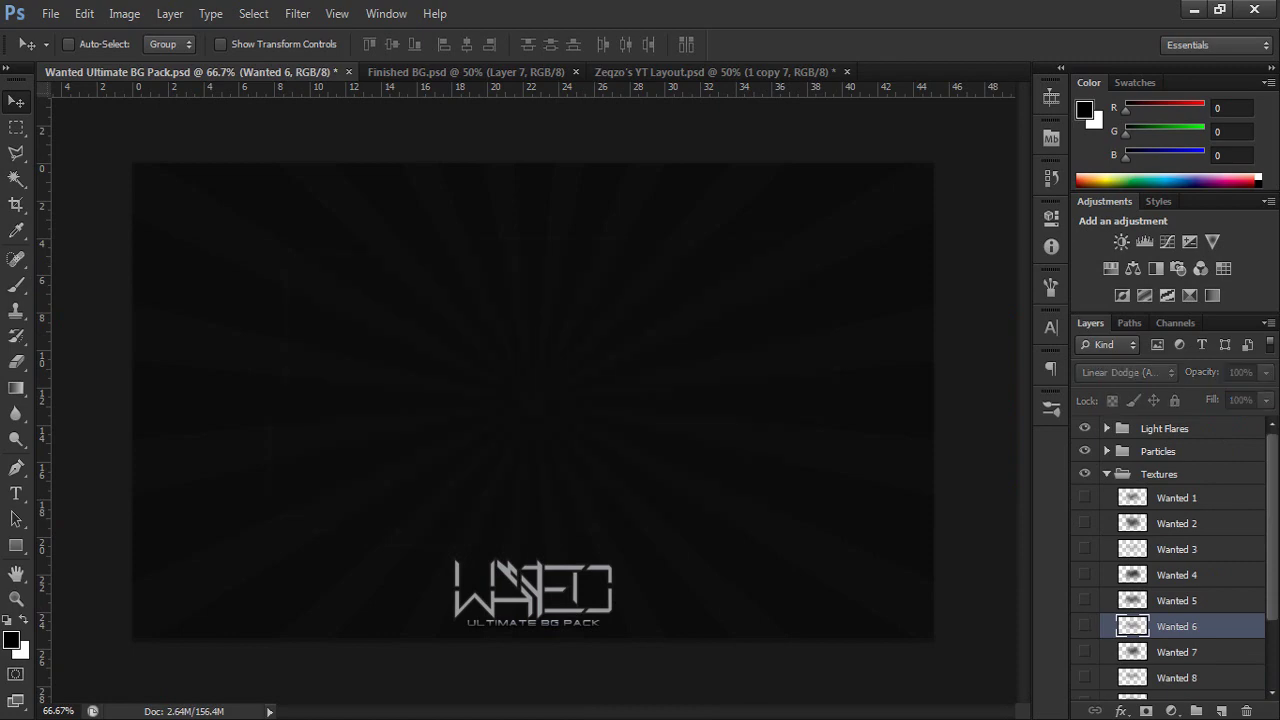
pyautogui.click(1159, 474)
pyautogui.click(1107, 474)
pyautogui.click(1085, 474)
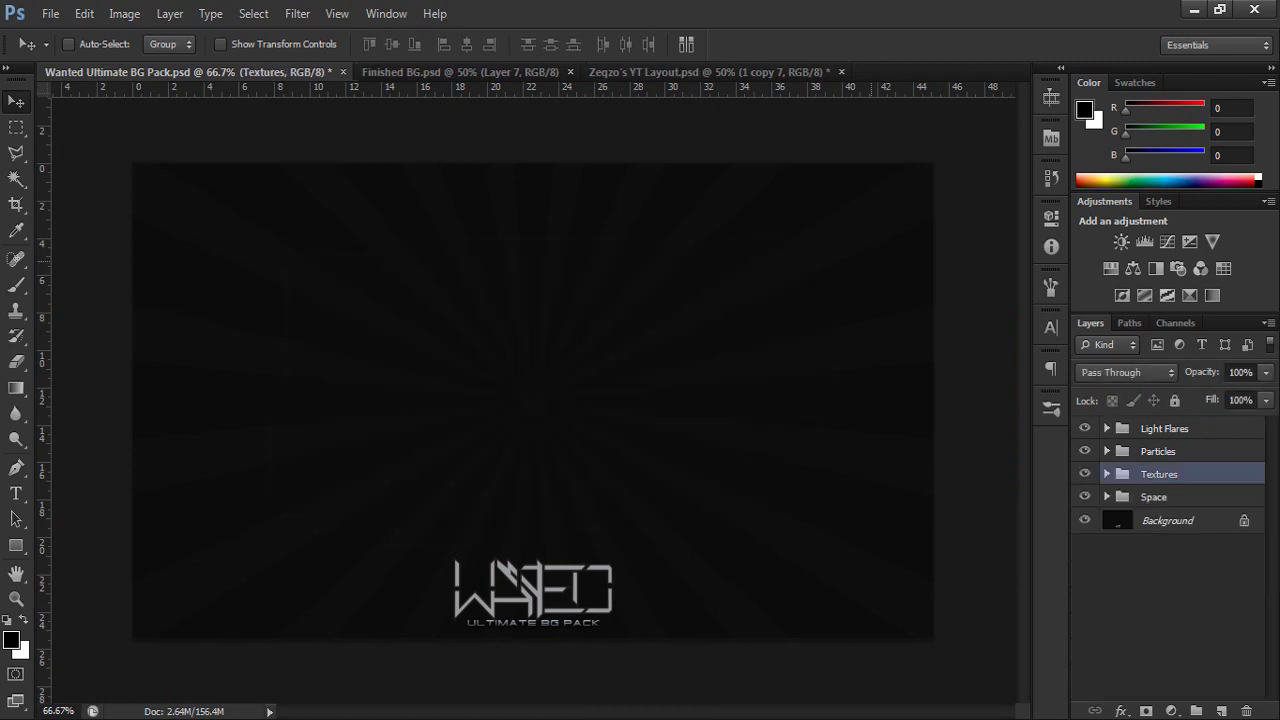
pyautogui.click(708, 72)
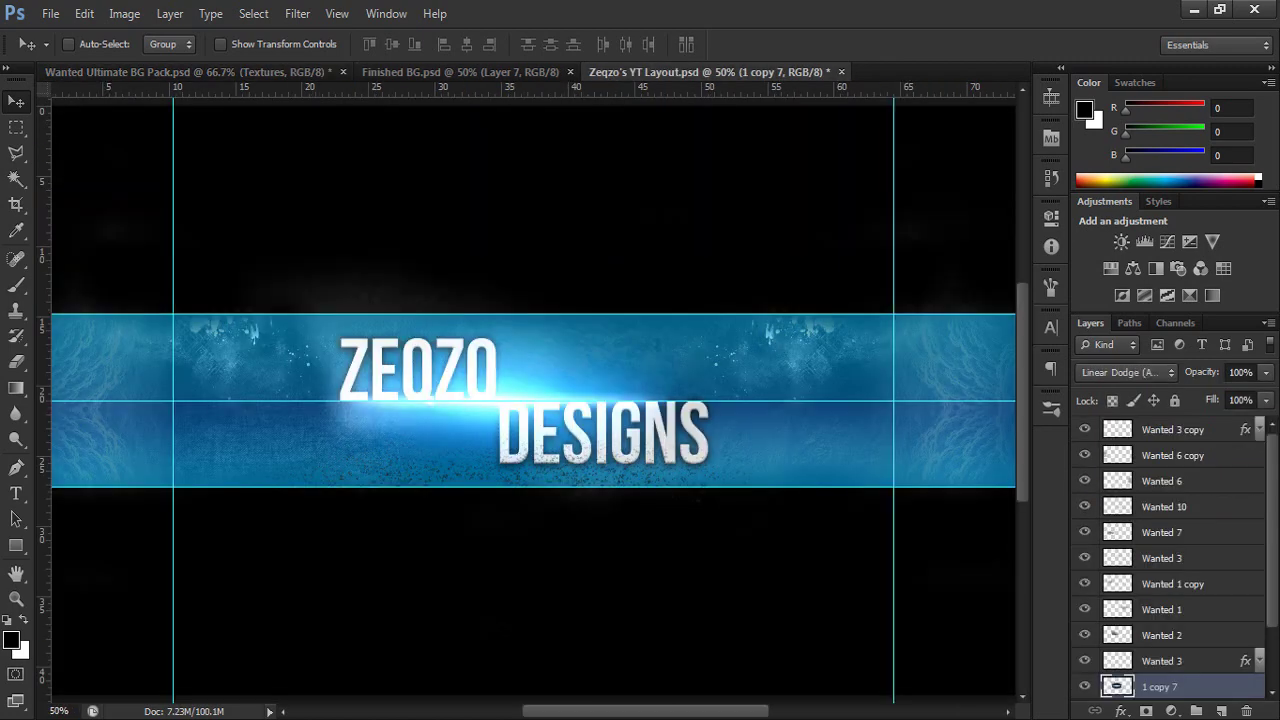